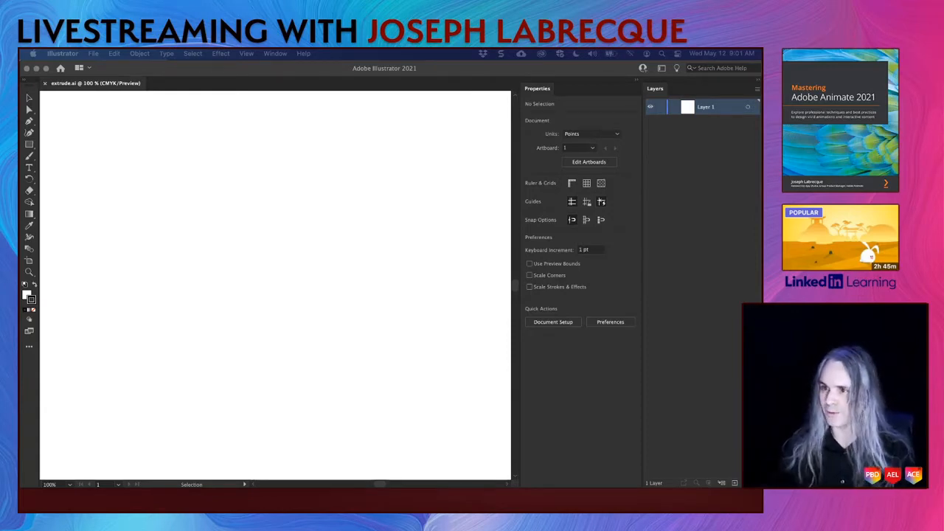
Step: Enlarge the document window so that it fills the whole available screen
left_click(279, 76)
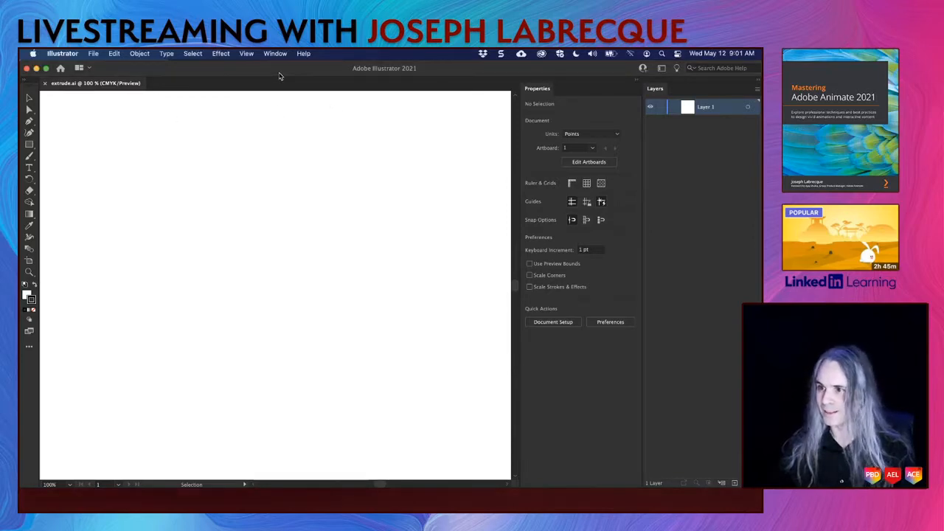
left_click(45, 68)
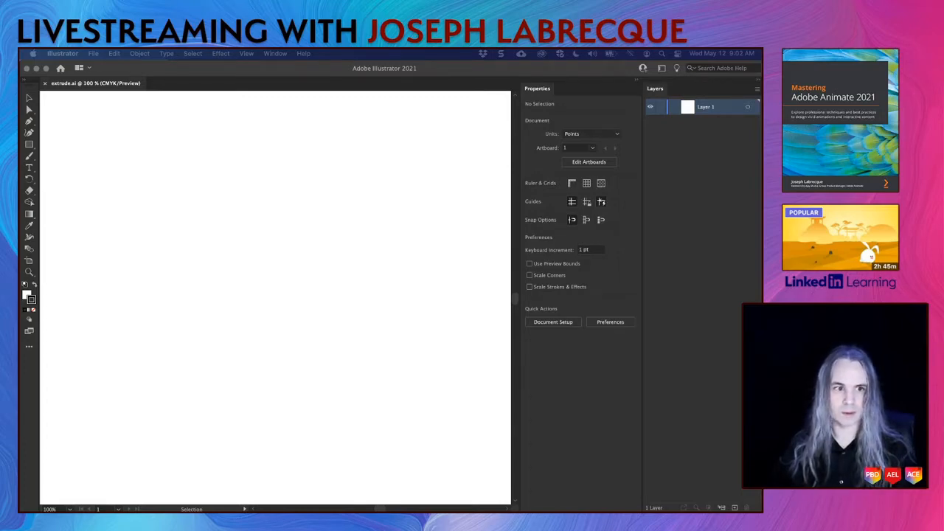
Step: Switch to Chrome and examine the streaming schedule in the Behance project "Livestream Every Wednesday at 8am Pacific"
left_click_drag(21, 147, 285, 70)
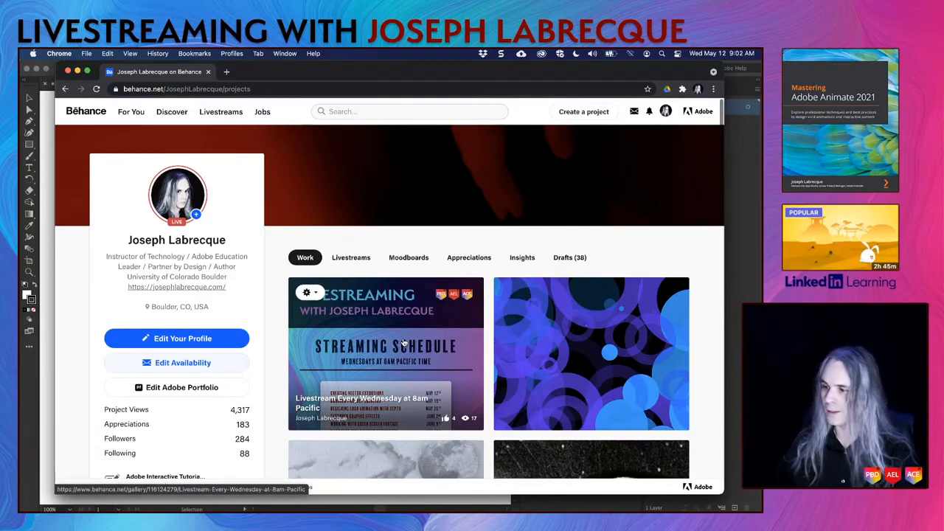
left_click(403, 338)
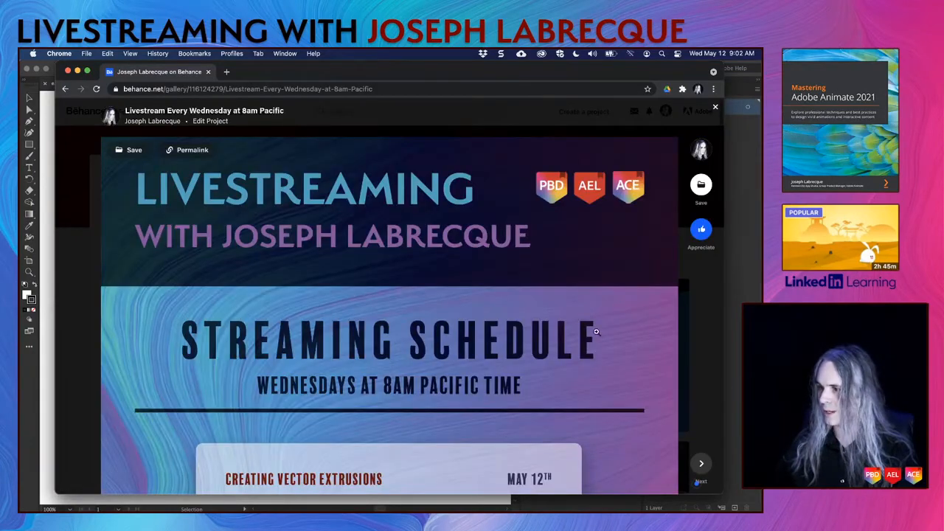
scroll(600, 364, "down", 2)
scroll(600, 363, "down", 2)
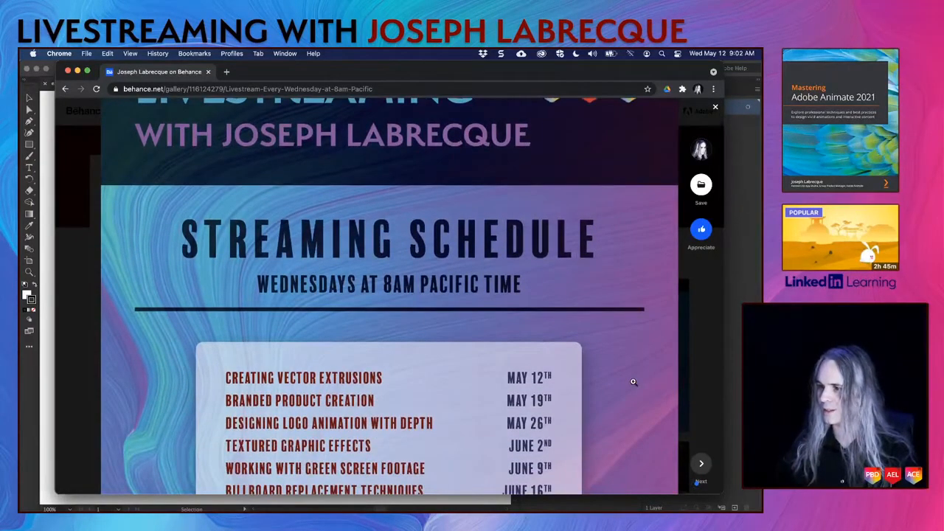
scroll(633, 381, "down", 6)
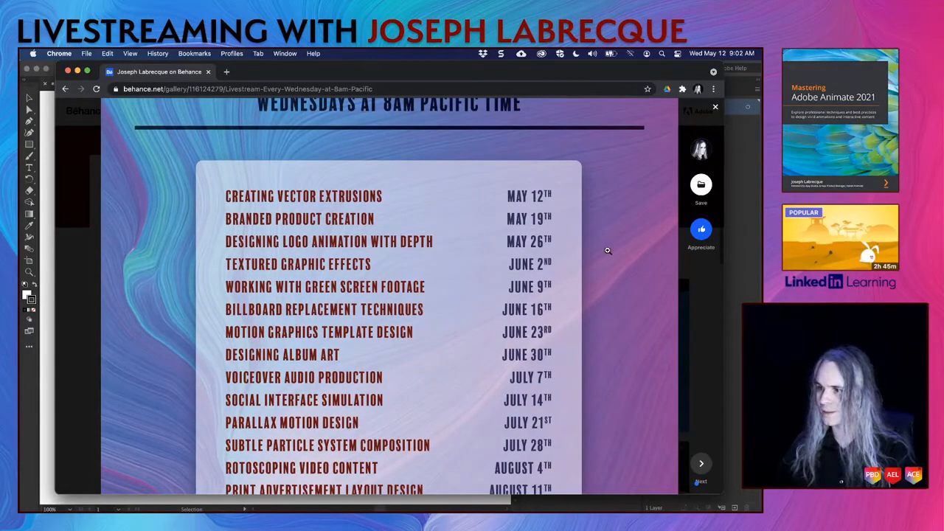
scroll(608, 251, "down", 4)
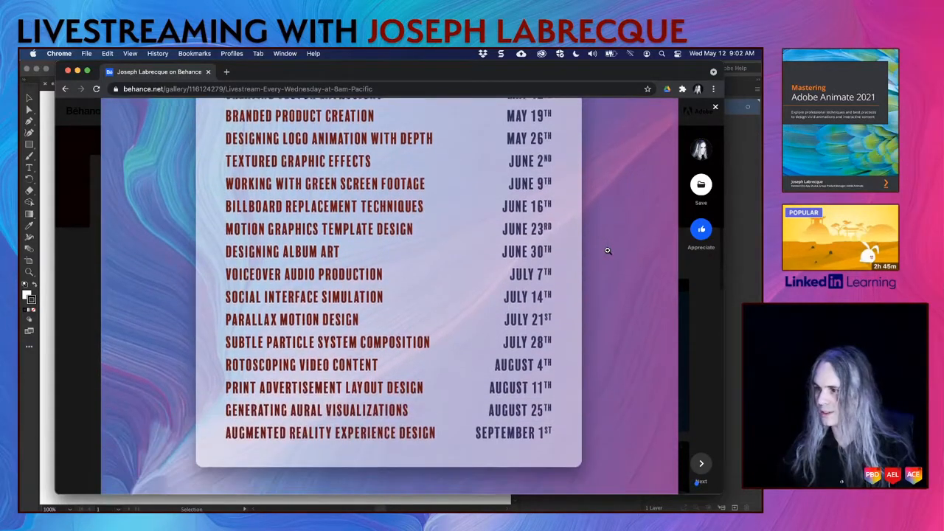
scroll(608, 251, "up", 3)
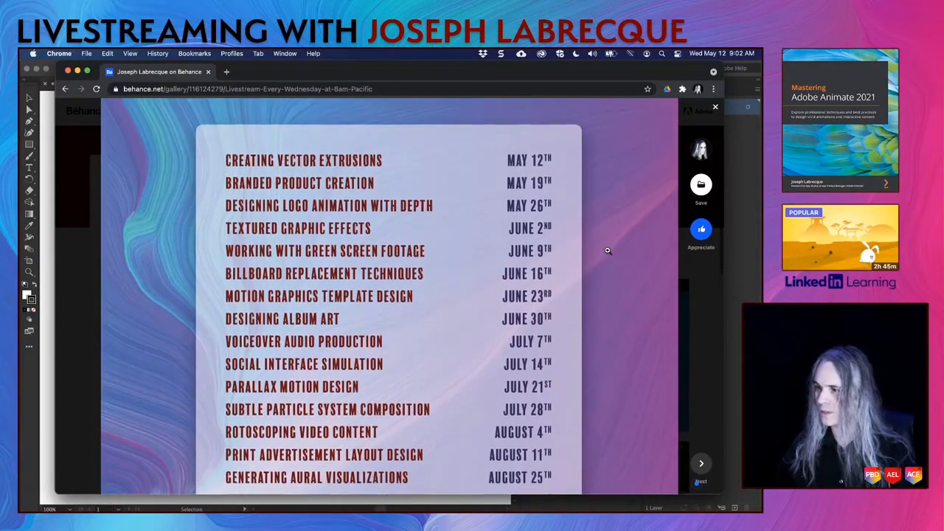
scroll(608, 251, "up", 6)
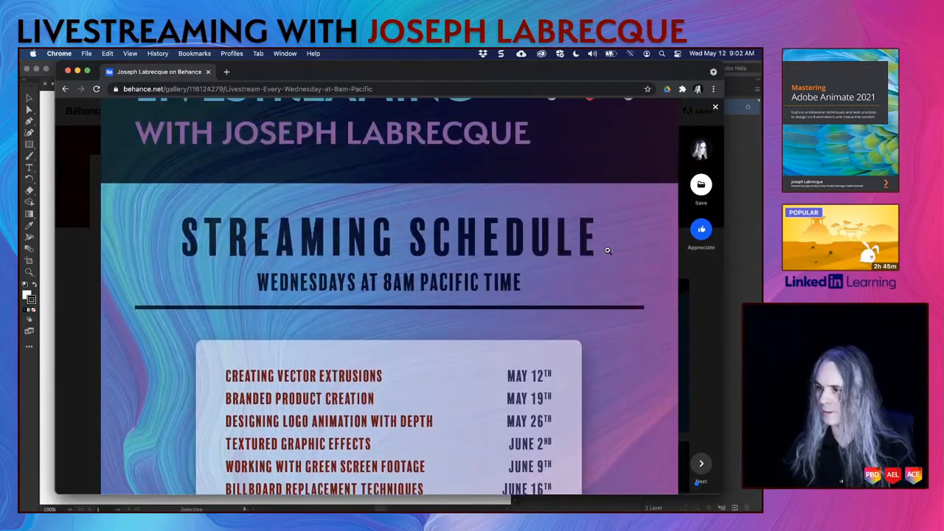
scroll(608, 251, "up", 3)
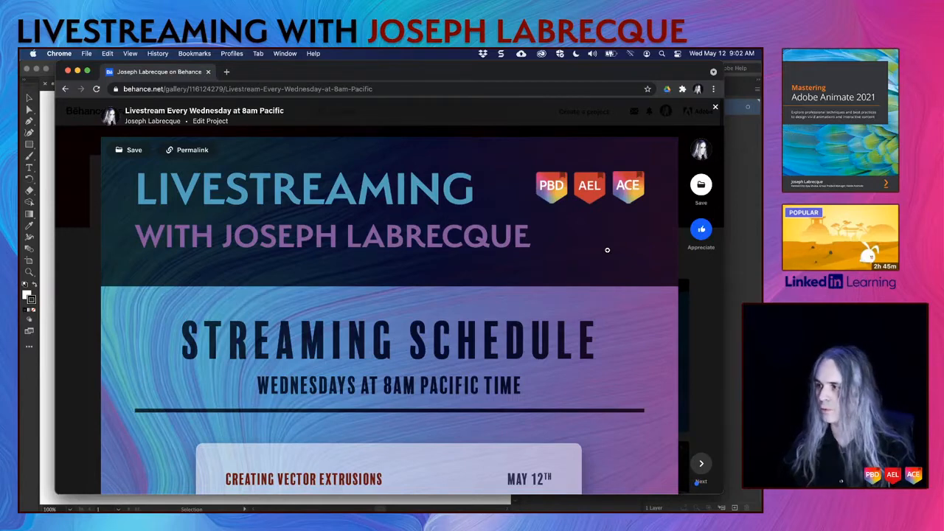
scroll(608, 250, "down", 1)
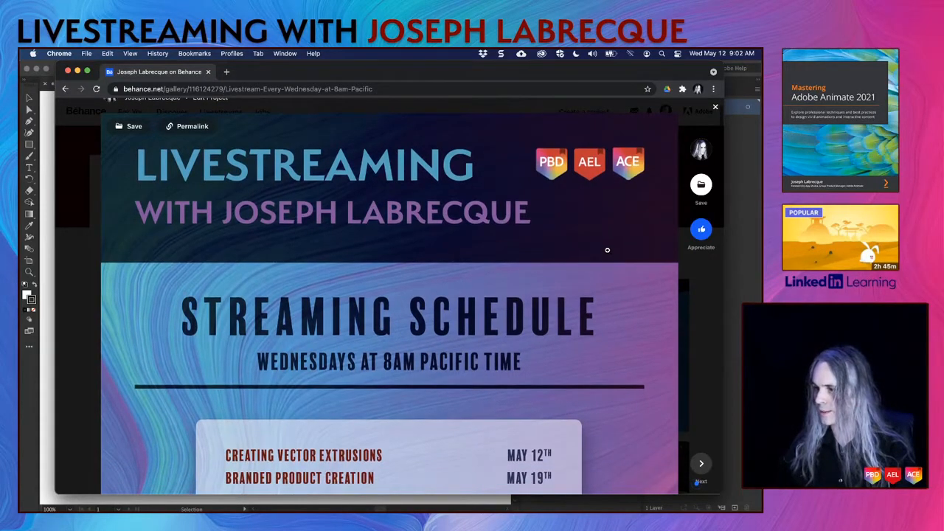
scroll(608, 250, "up", 1)
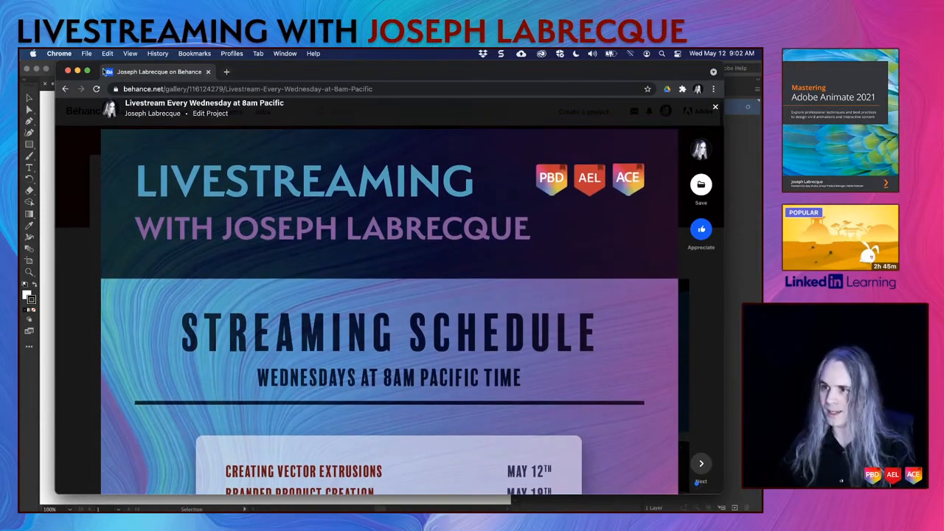
left_click(67, 72)
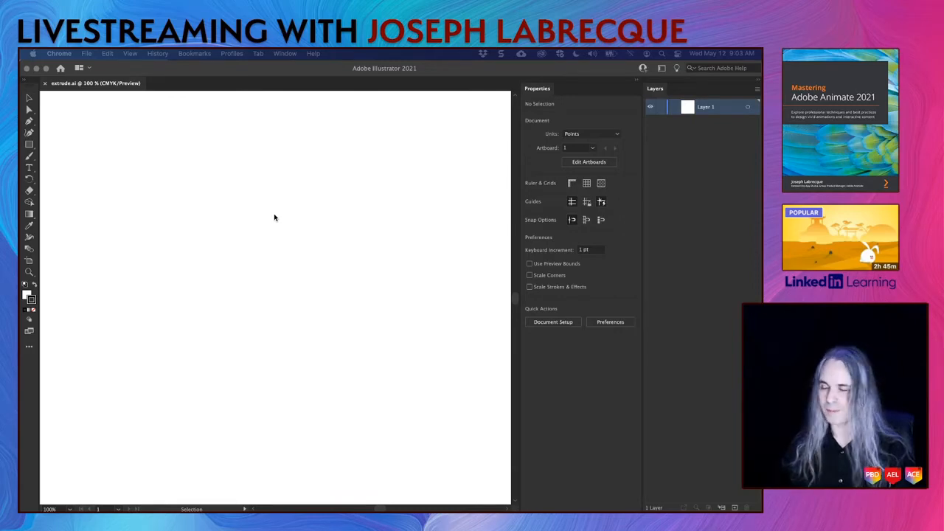
Step: Draw a white rectangle without a stroke covering the whole artboard, 792 pt wide and 612 pt high
left_click(31, 147)
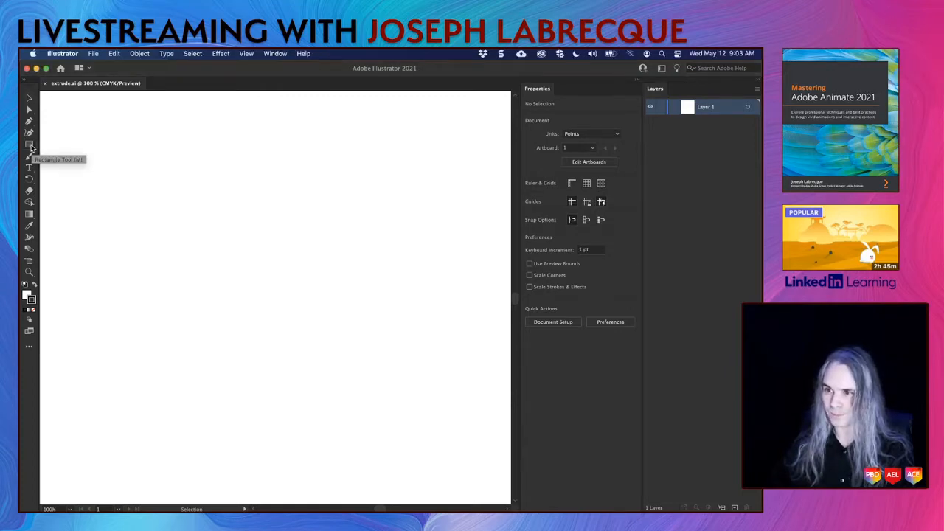
left_click(31, 148)
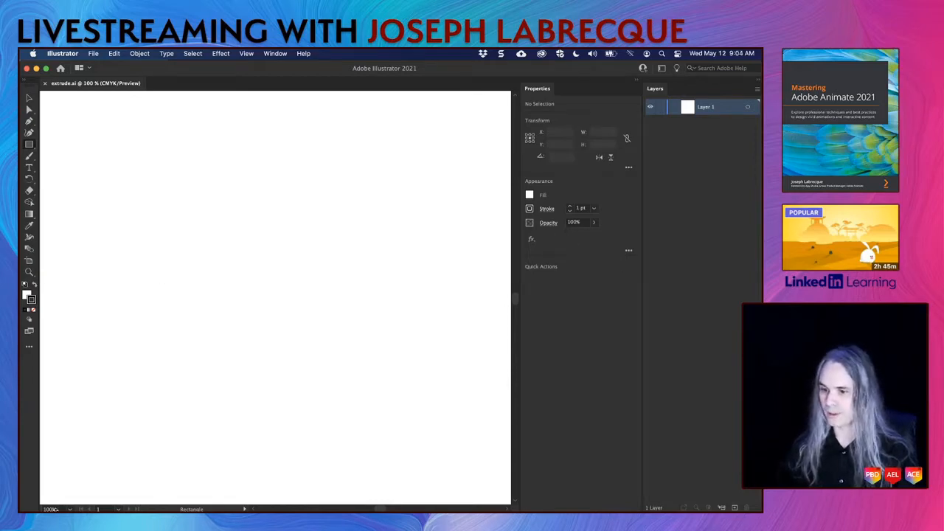
mouse_move(71, 510)
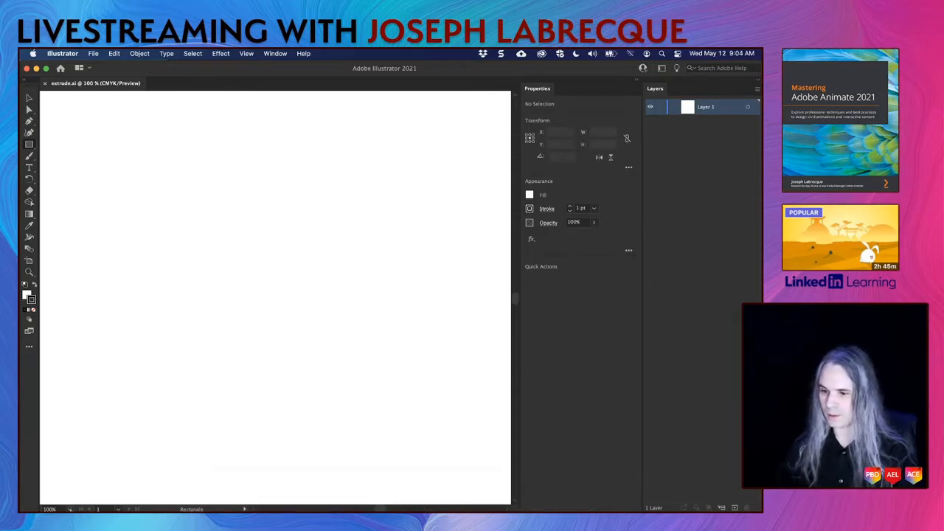
left_click(70, 509)
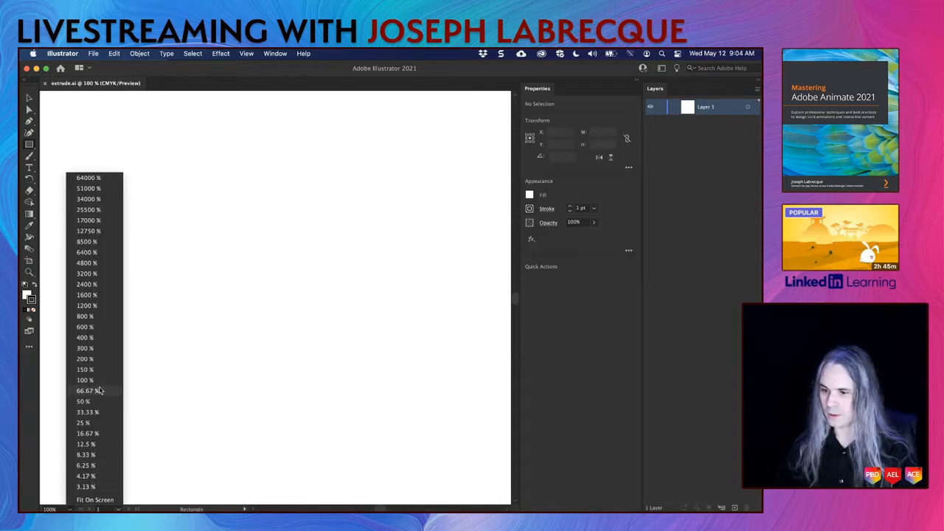
left_click(94, 499)
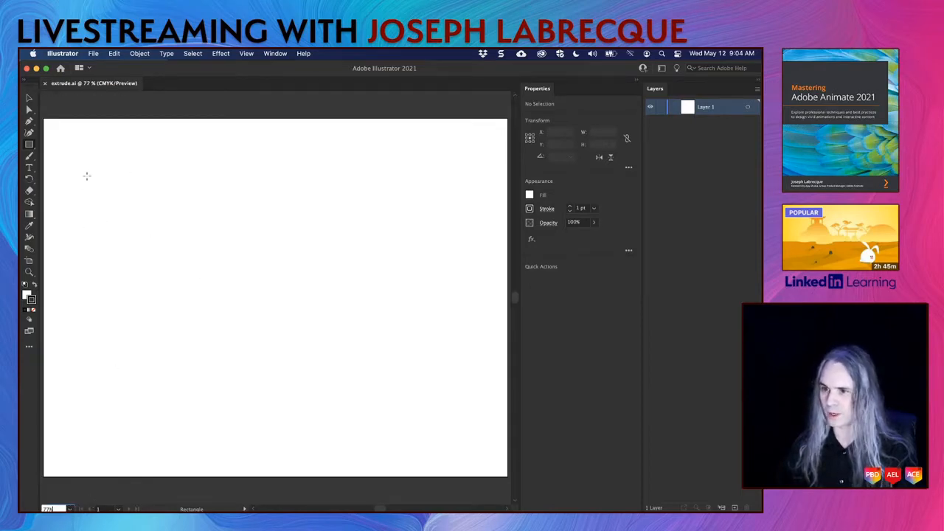
left_click(33, 311)
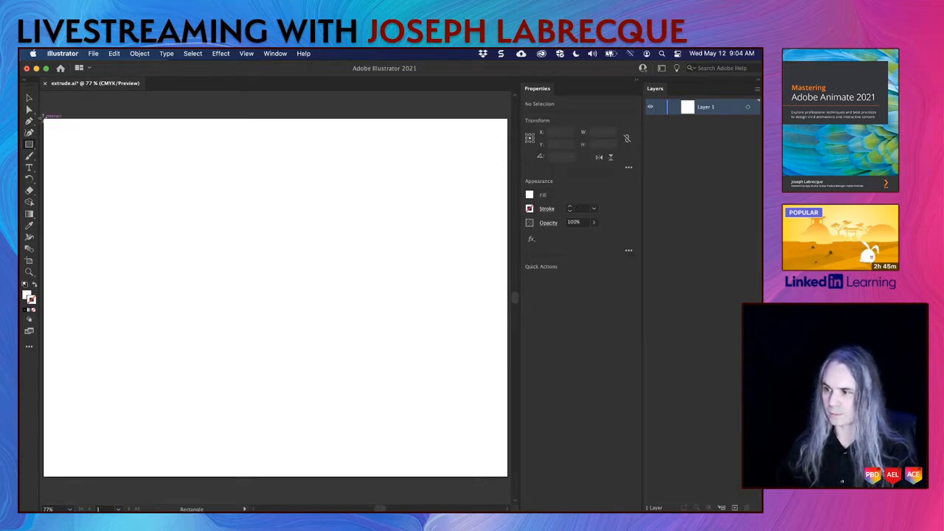
mouse_move(42, 116)
left_mouse_down()
mouse_move(409, 495)
mouse_move(488, 442)
mouse_move(508, 395)
left_mouse_up()
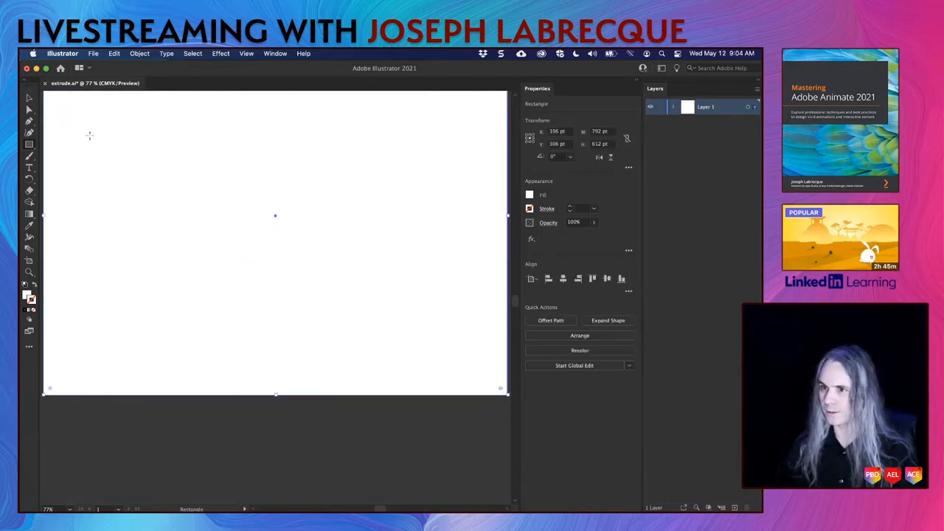
key("v")
scroll(167, 195, "up", 2)
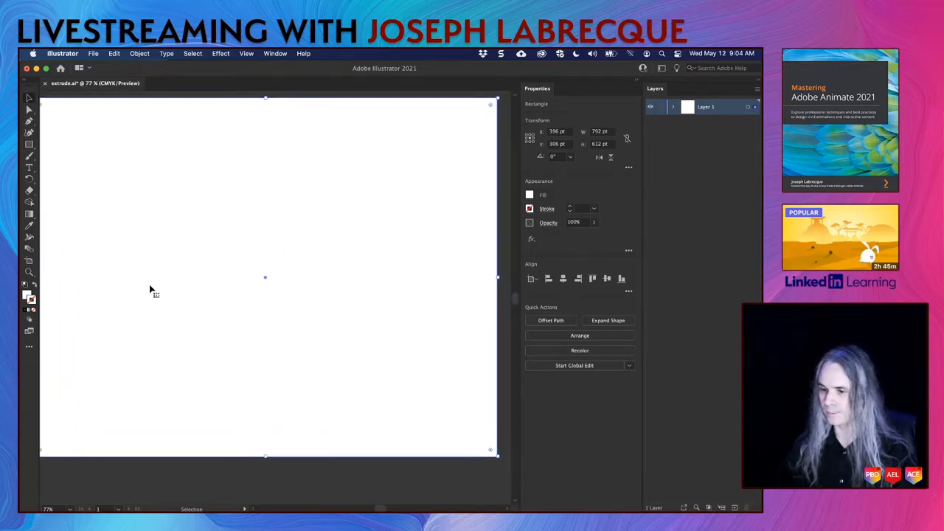
Step: Fill the artboard-sized rectangle with a radial gradient running from white at the centre to black at the outside
left_click(69, 508)
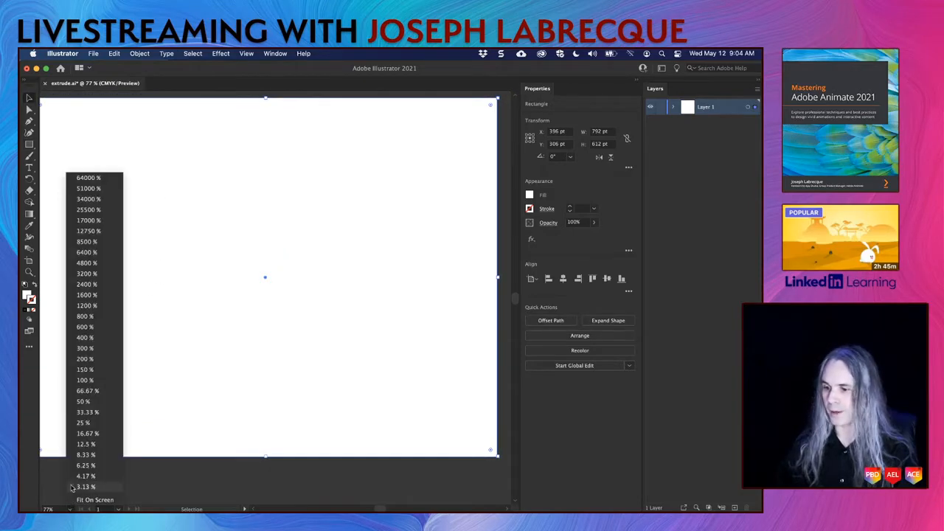
left_click(85, 379)
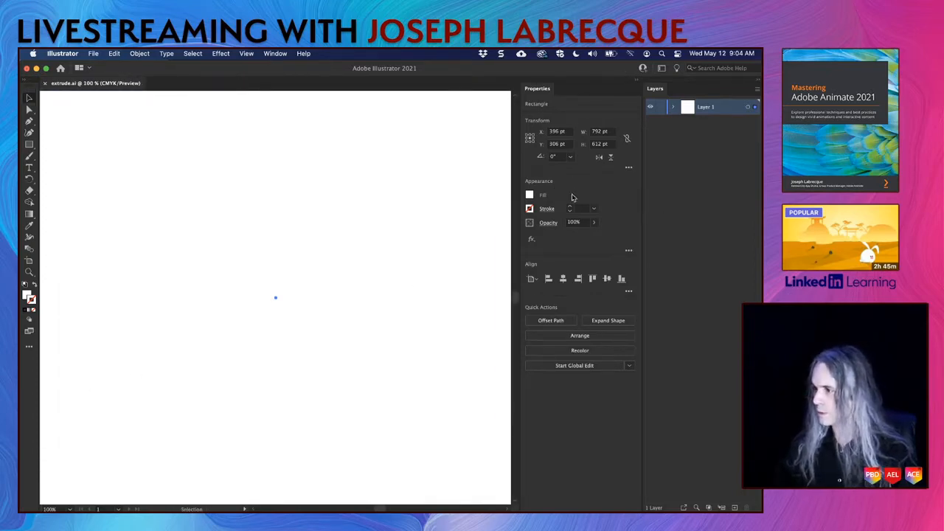
left_click(529, 196)
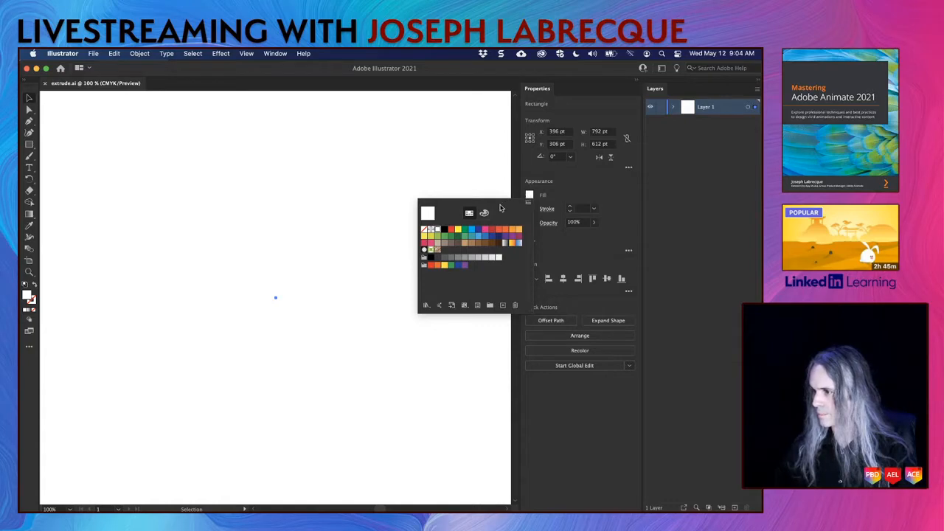
left_click(610, 184)
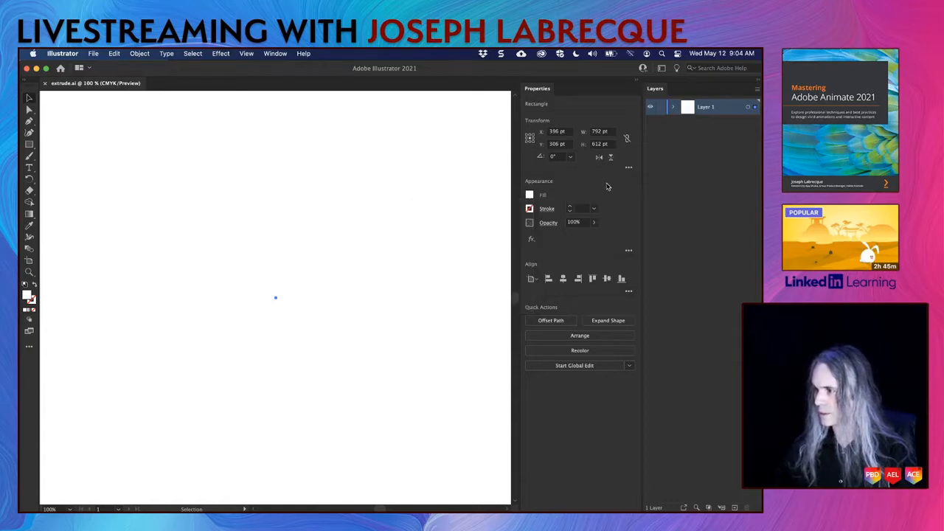
left_click(31, 216)
left_click(52, 213)
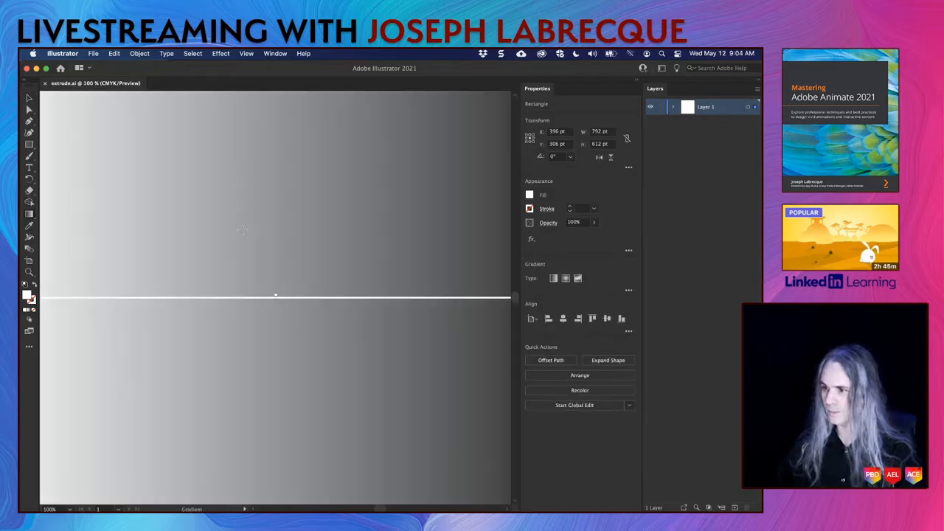
scroll(333, 270, "down", 3)
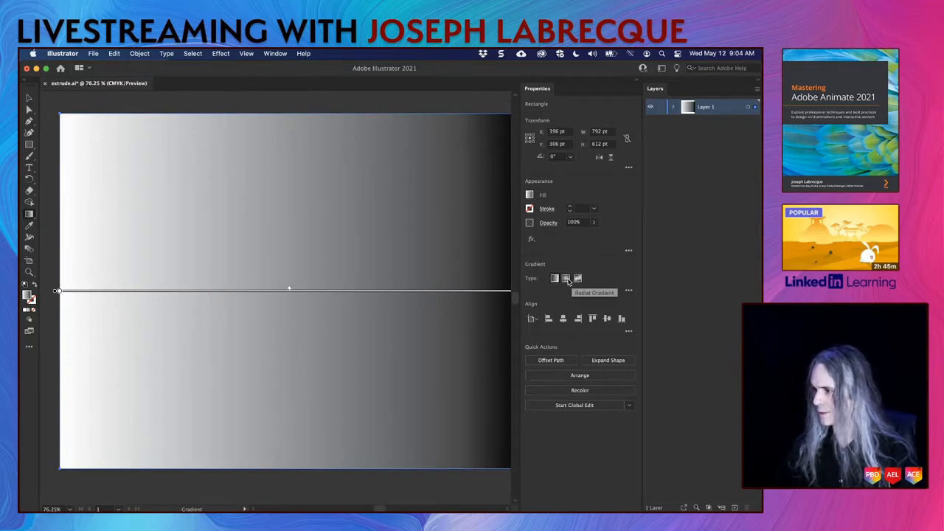
left_click(566, 279)
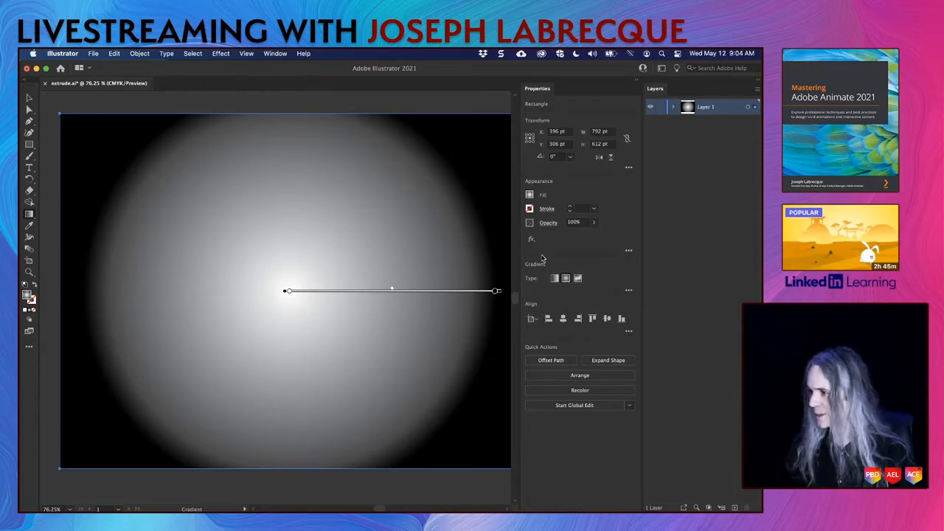
Step: Change the radial gradient's outer colour stop to the dark magenta swatch
mouse_move(359, 298)
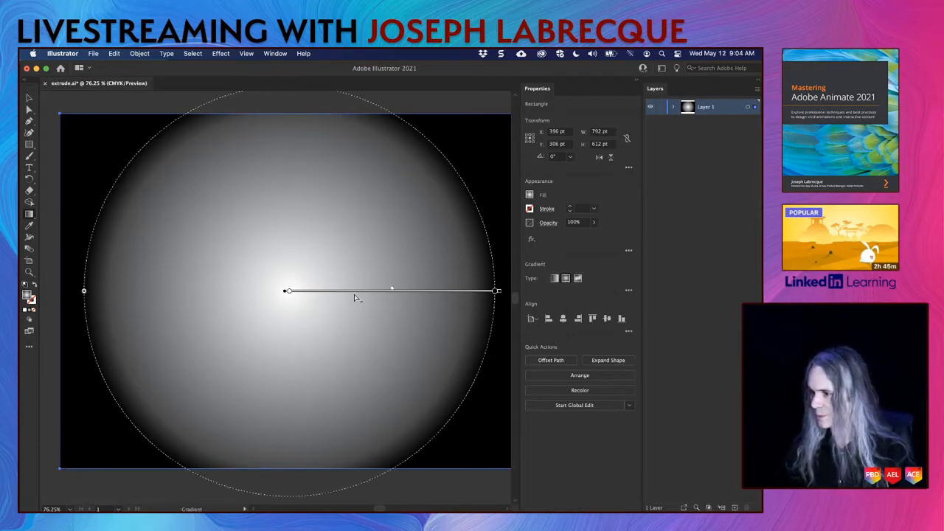
left_click(495, 292)
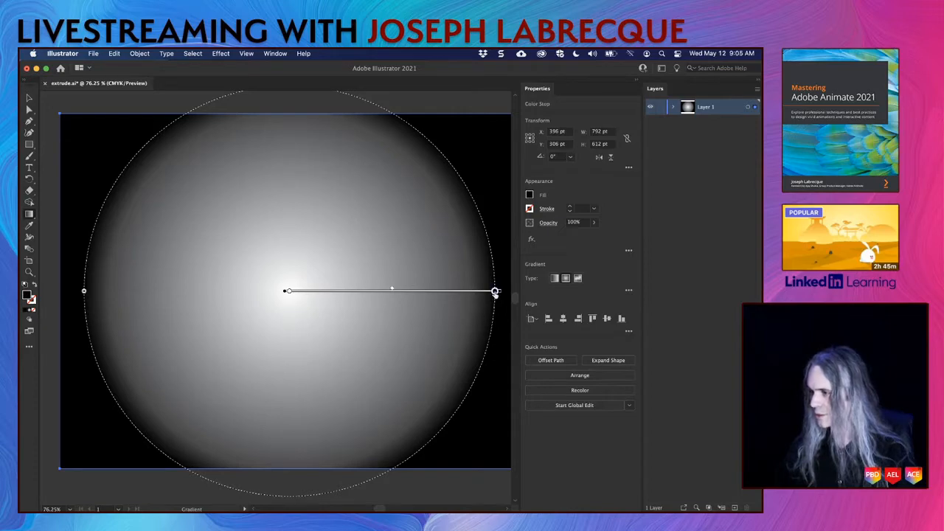
double_click(495, 292)
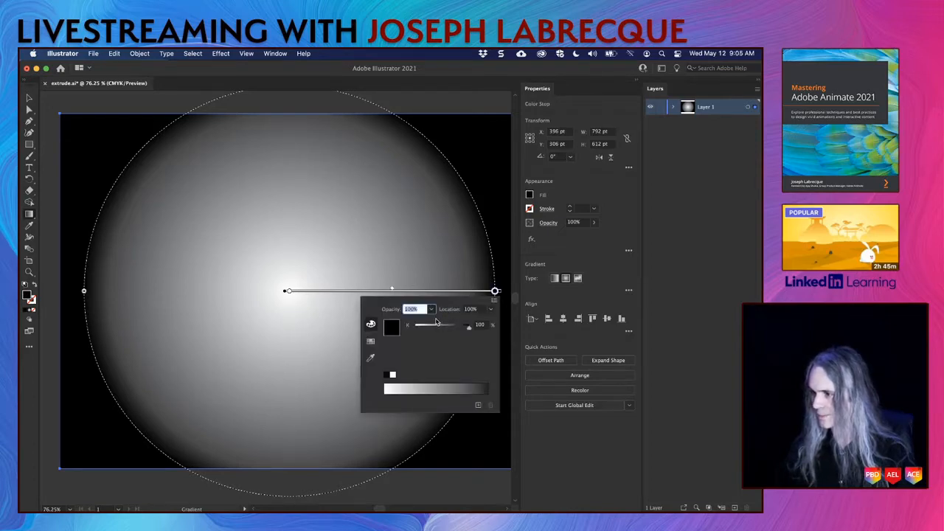
left_click(371, 342)
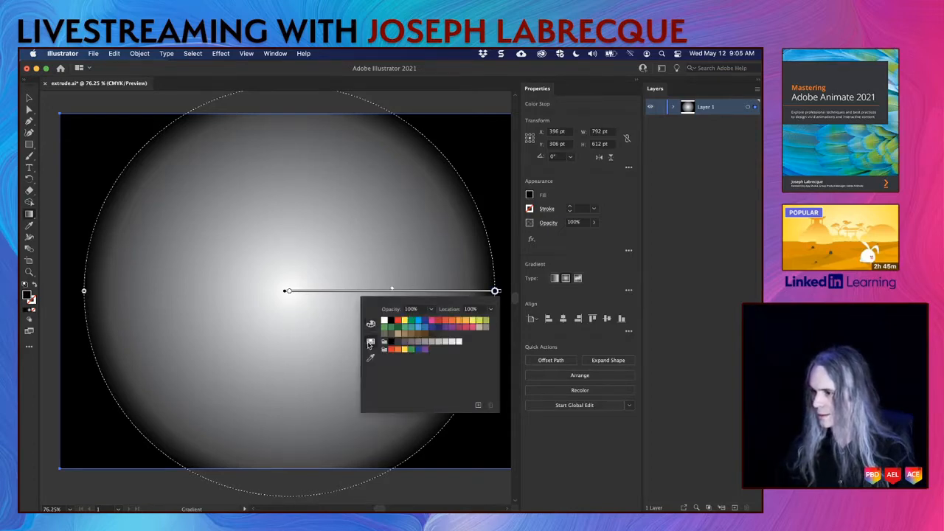
left_click(459, 332)
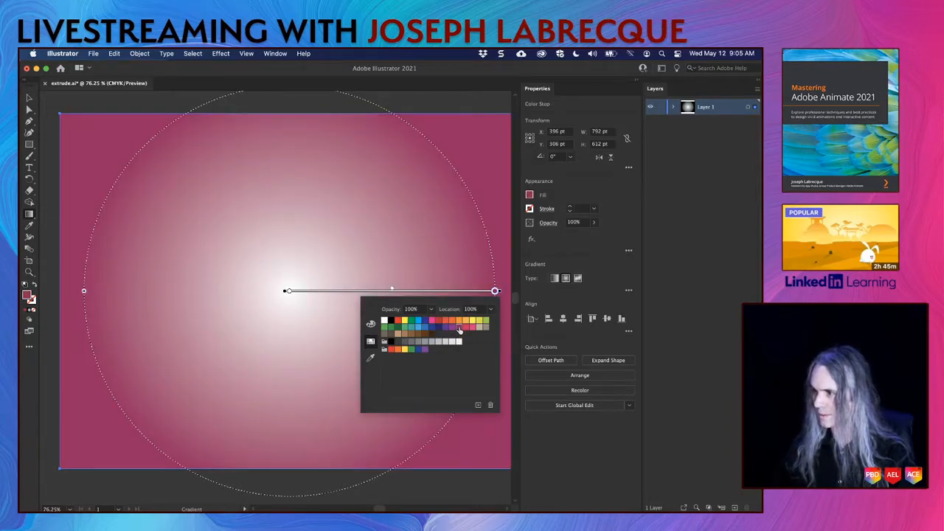
Step: Change the radial gradient's centre colour stop from white to the purple swatch
left_click(288, 292)
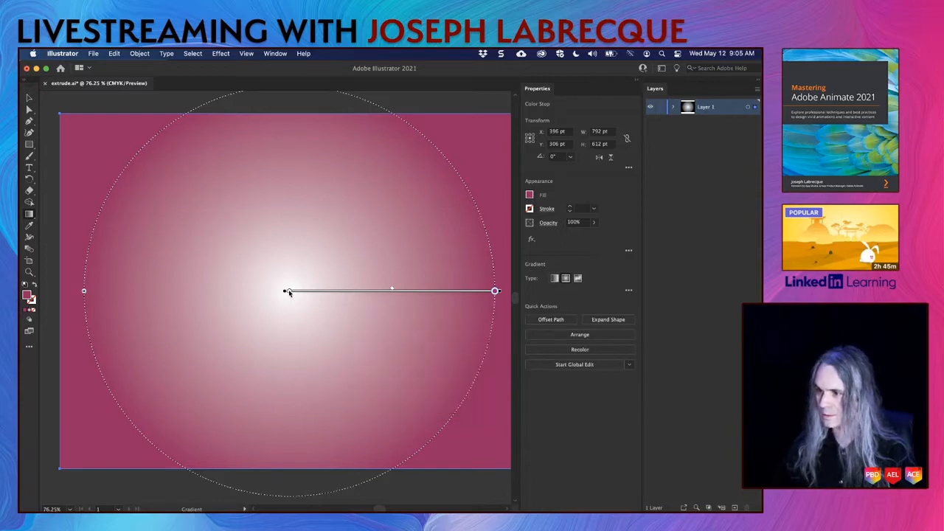
left_click(288, 292)
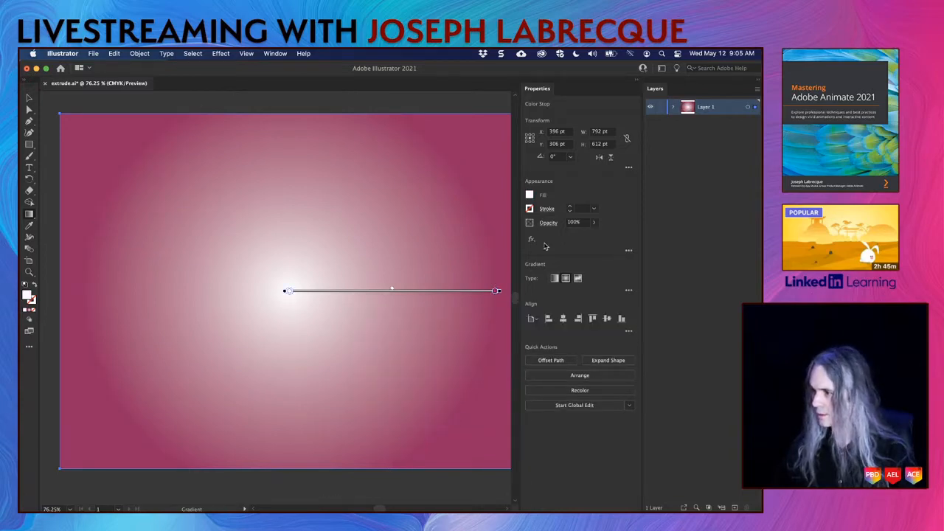
double_click(289, 292)
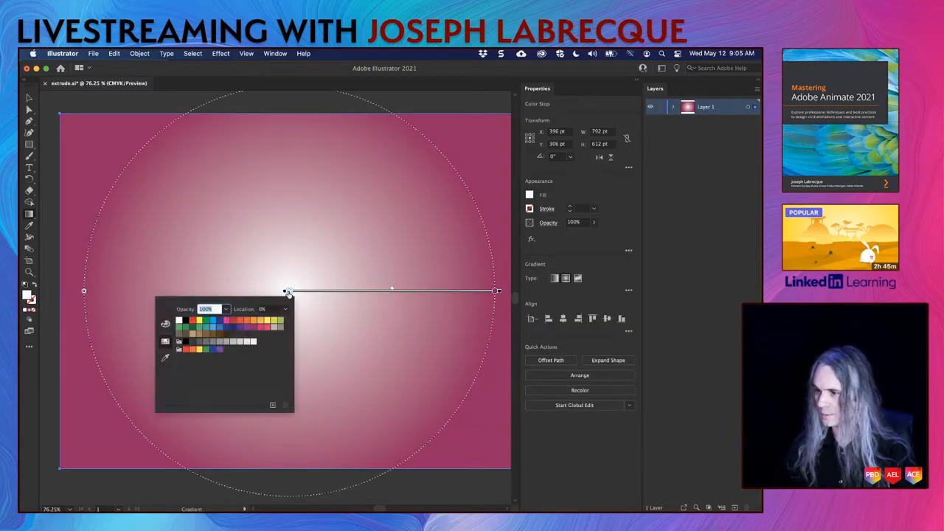
left_click(240, 329)
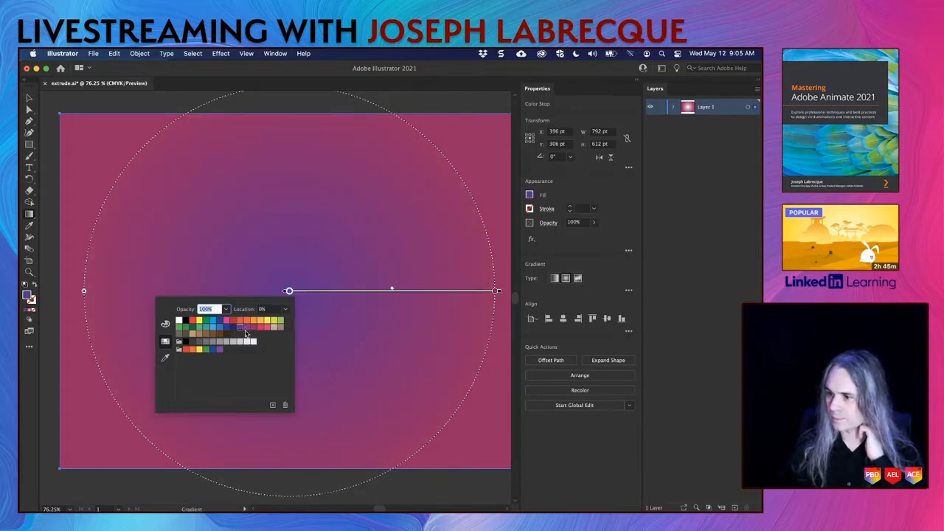
left_click(247, 329)
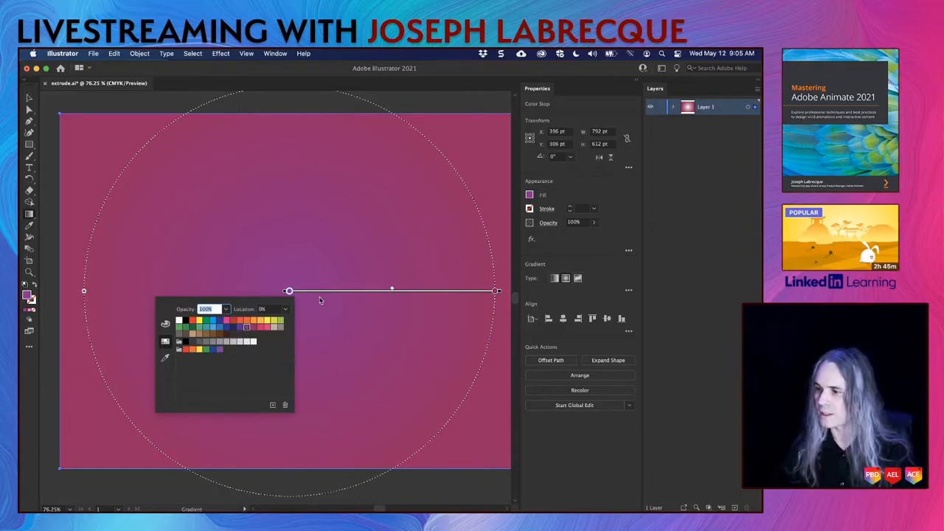
Step: Extend the radial gradient slightly towards the artboard's right edge and set its midpoint about two-thirds of the way outward
left_click(393, 290)
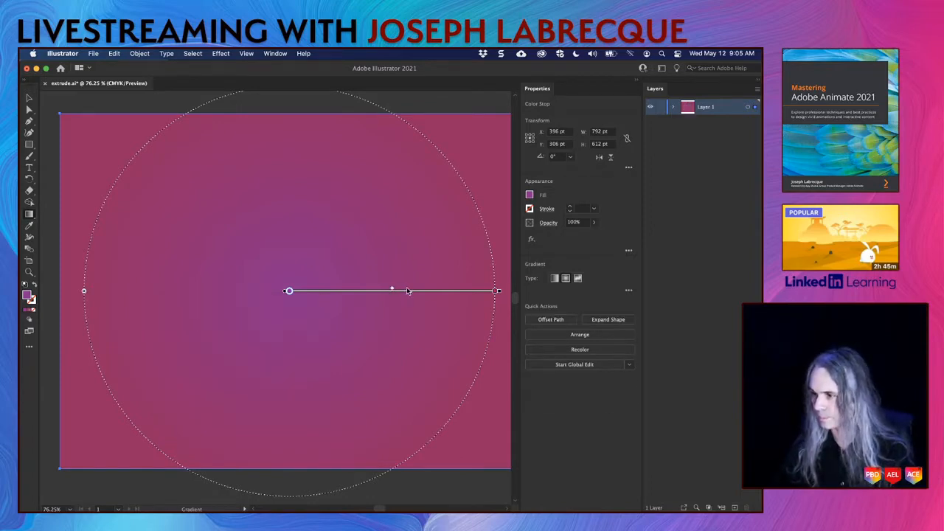
left_click_drag(392, 290, 454, 298)
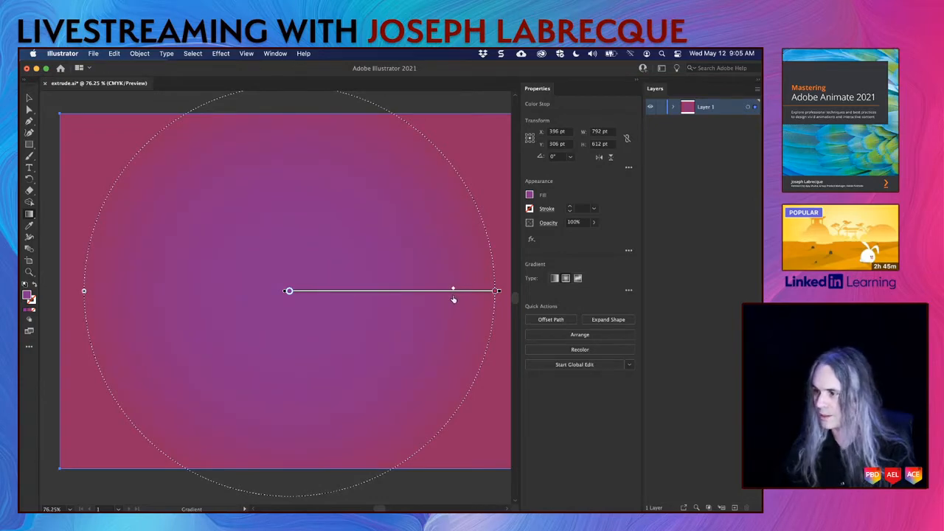
left_click(496, 292)
scroll(510, 296, "right", 3)
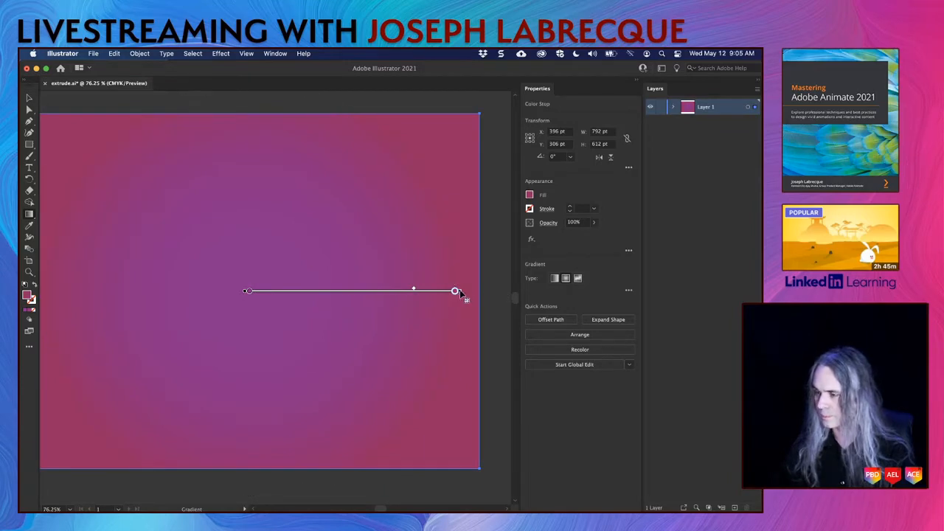
left_click_drag(460, 292, 470, 293)
left_click(475, 293)
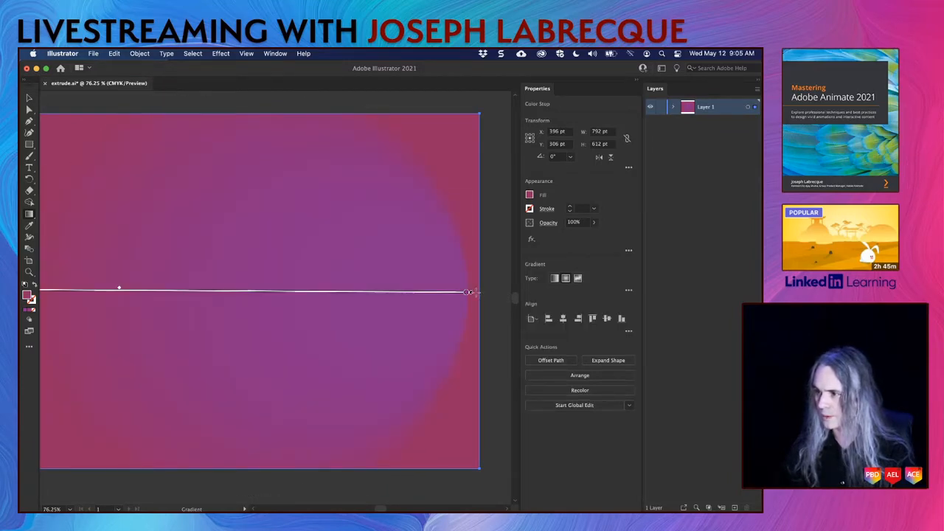
key("super+z")
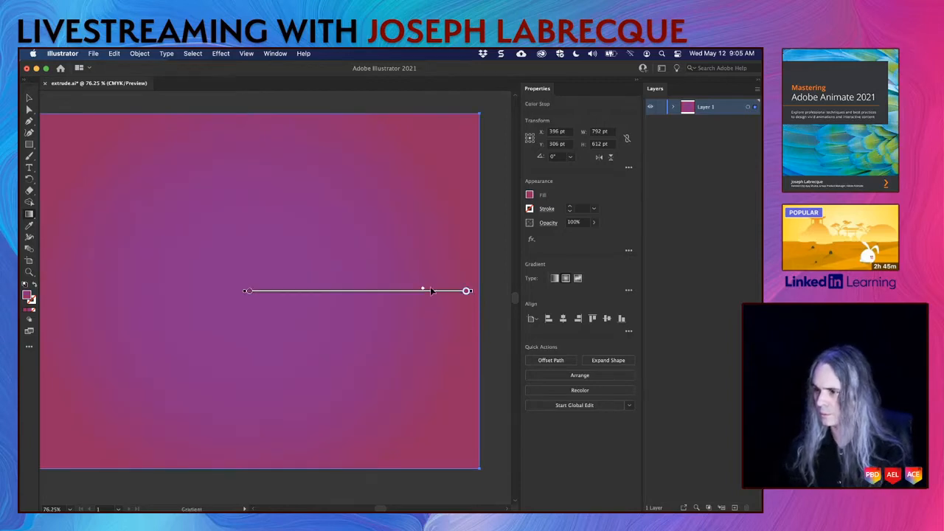
left_click_drag(422, 290, 391, 291)
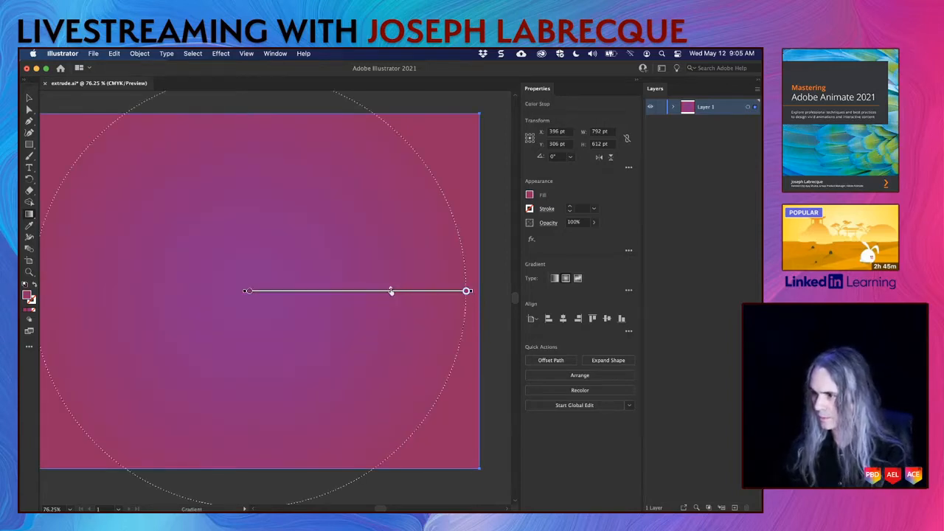
Step: Enlarge the radial gradient's circle so it reaches well beyond the artboard's left and right edges, and deselect the rectangle
left_click_drag(467, 293, 484, 295)
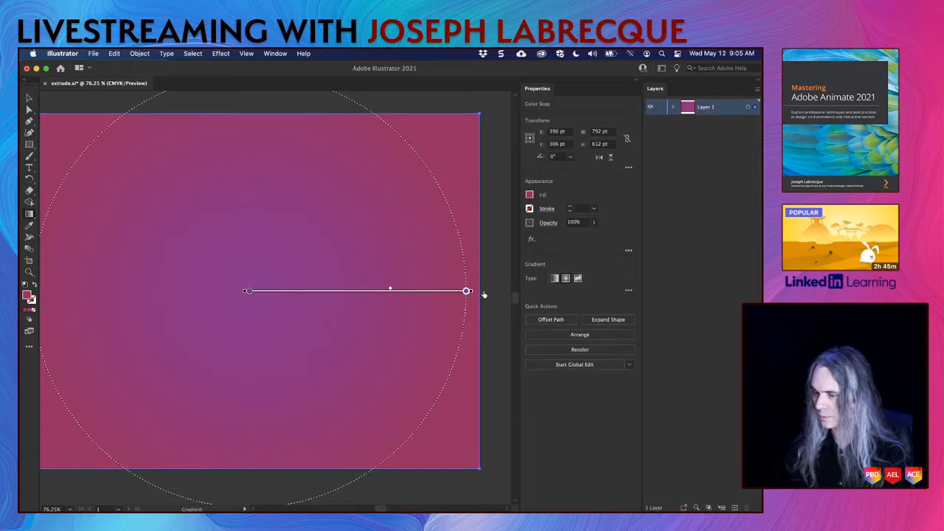
left_click(71, 507)
left_click(83, 500)
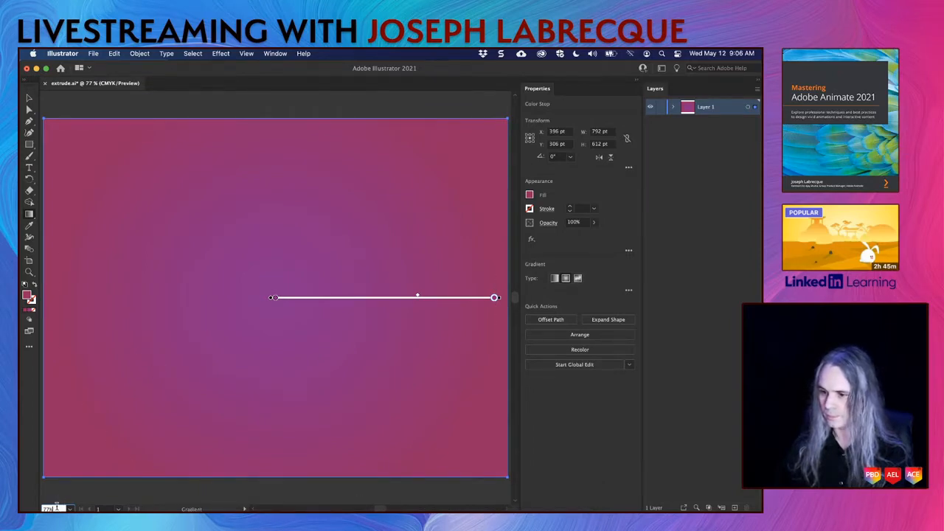
left_click_drag(56, 508, 38, 507)
type("1")
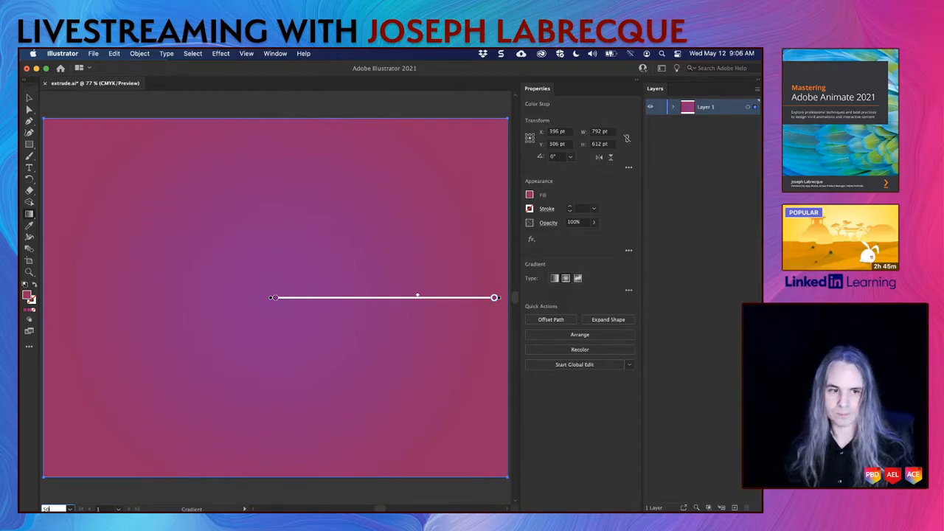
key("Return")
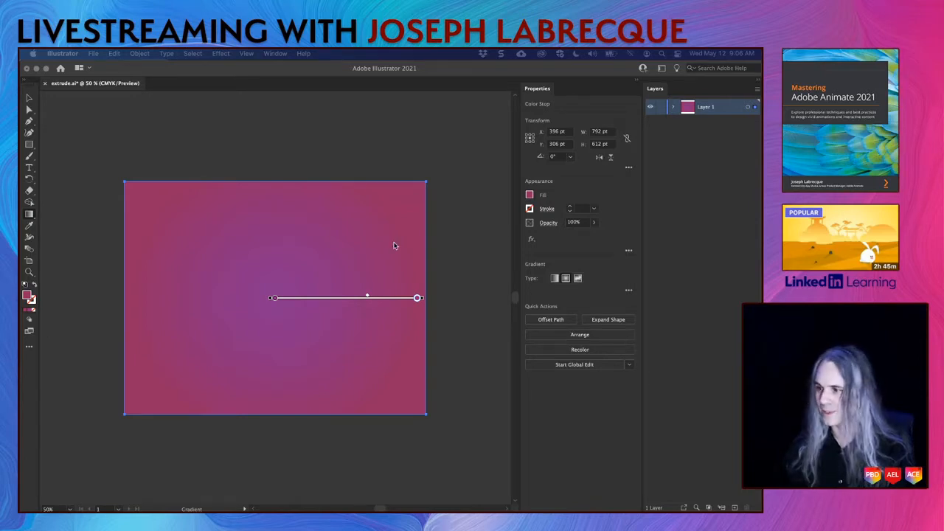
left_click(419, 299)
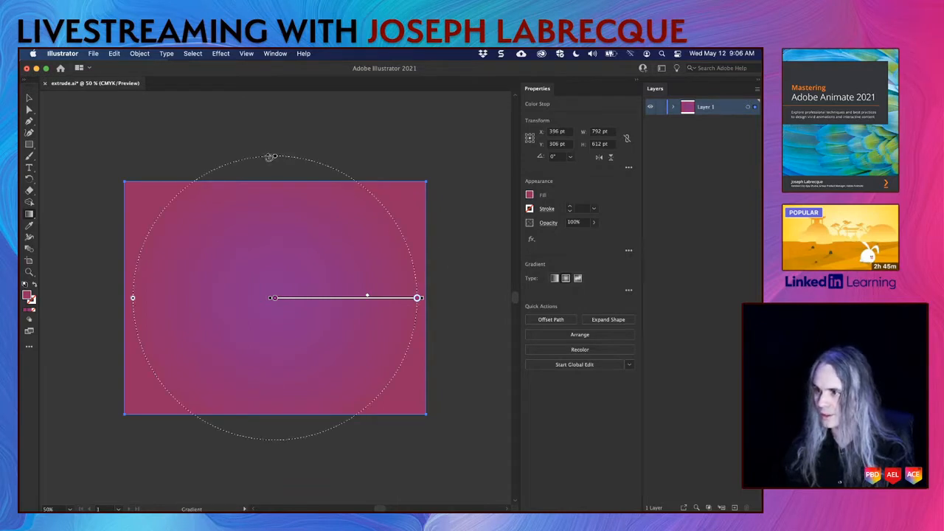
left_click_drag(133, 299, 85, 301)
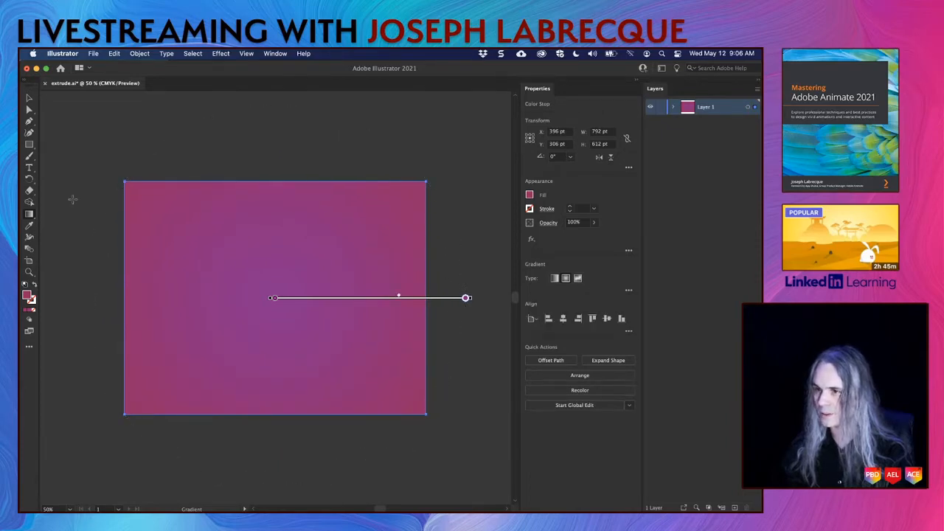
left_click(30, 98)
left_click(217, 129)
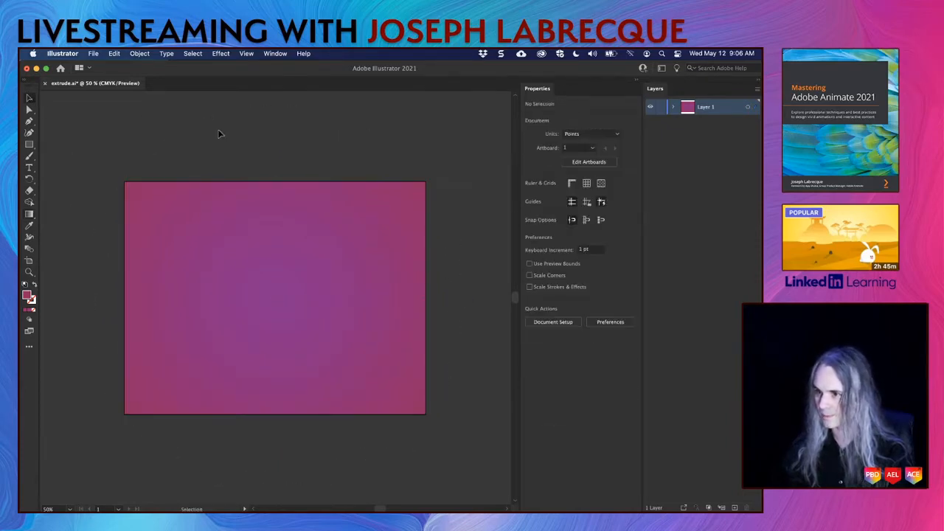
Step: Rename the background rectangle's layer as BG and lock it
left_click(71, 509)
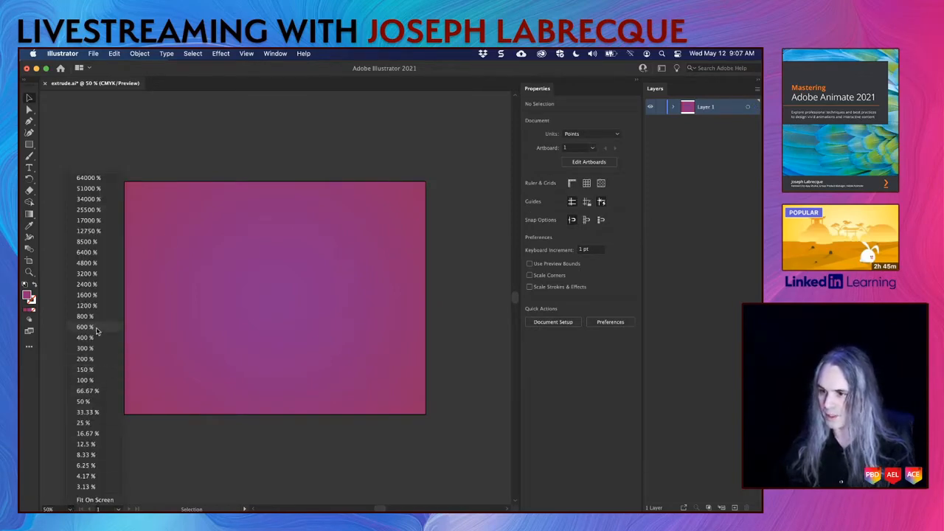
left_click(87, 382)
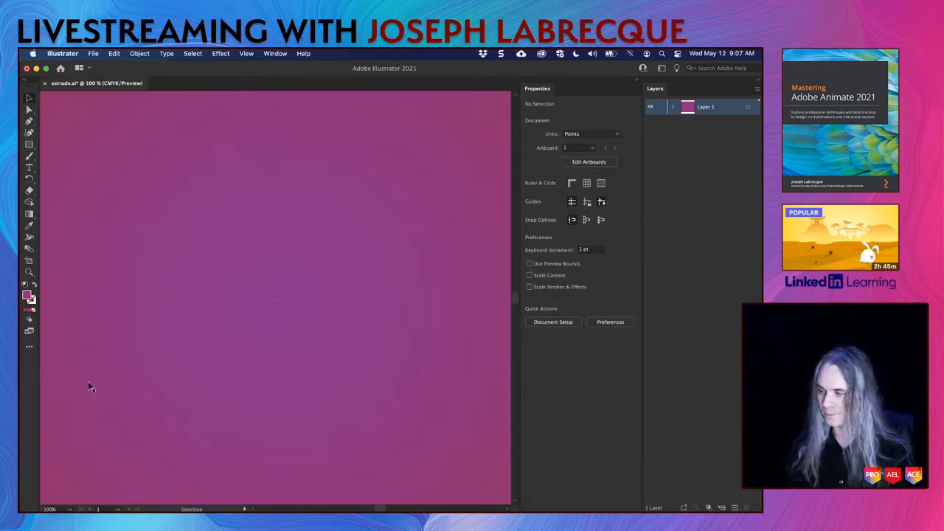
double_click(707, 109)
type("BG")
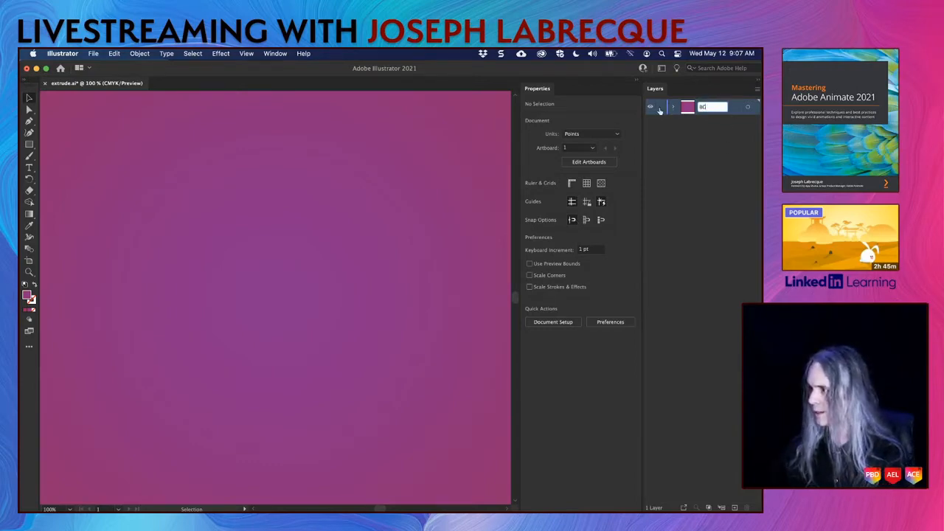
key("Return")
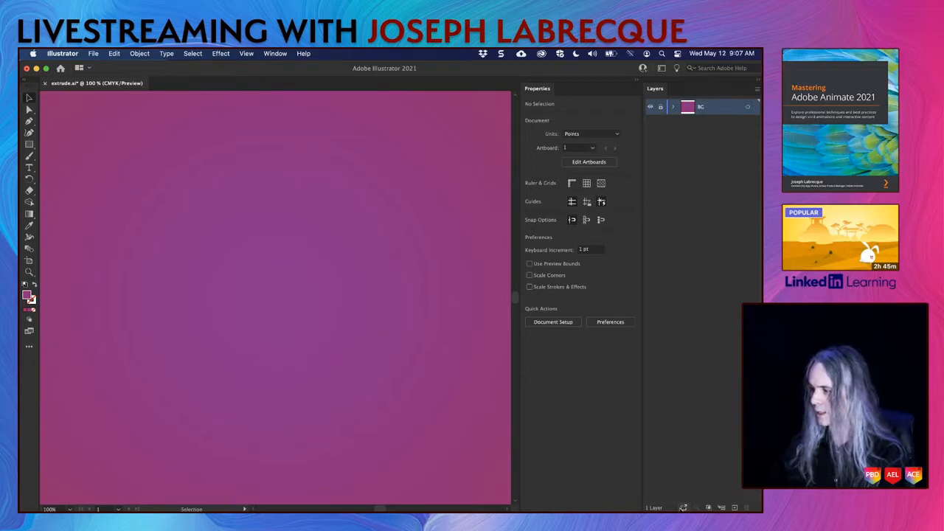
Step: Create a new layer above BG and name it 3D
left_click(722, 508)
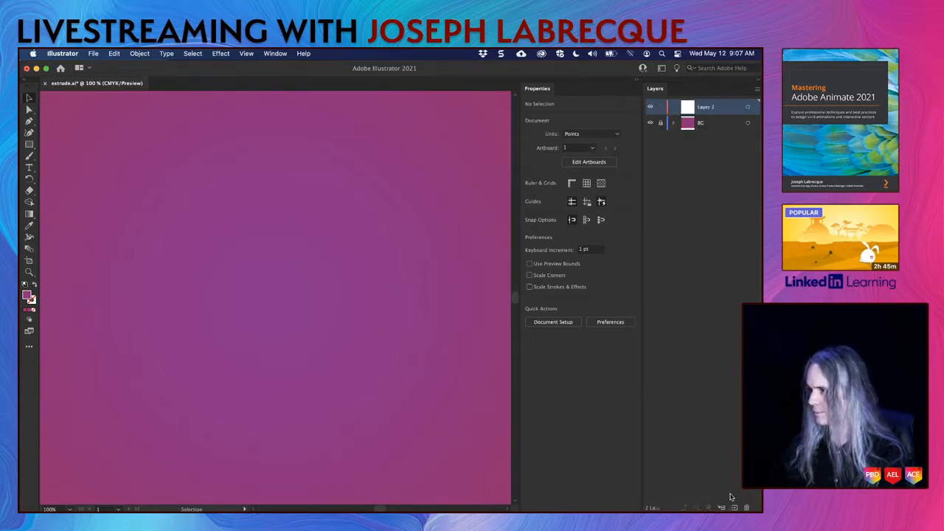
double_click(711, 108)
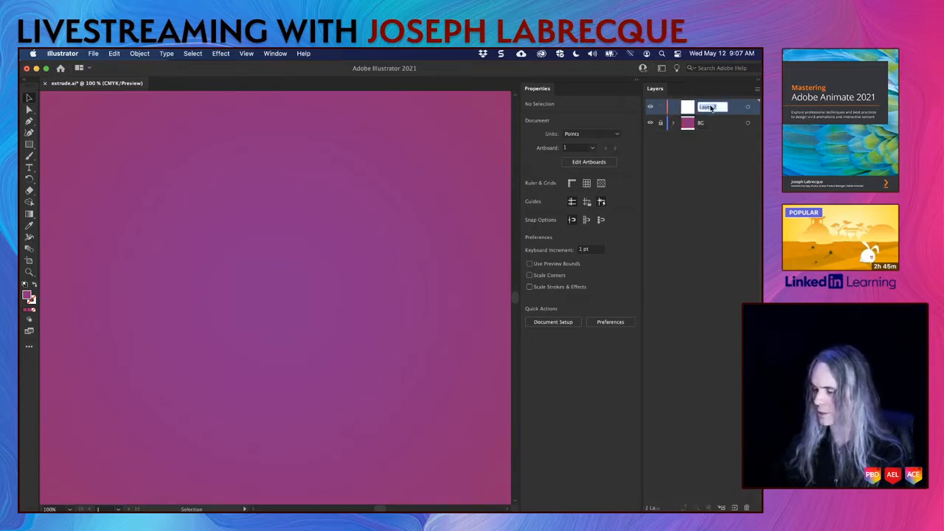
type("E")
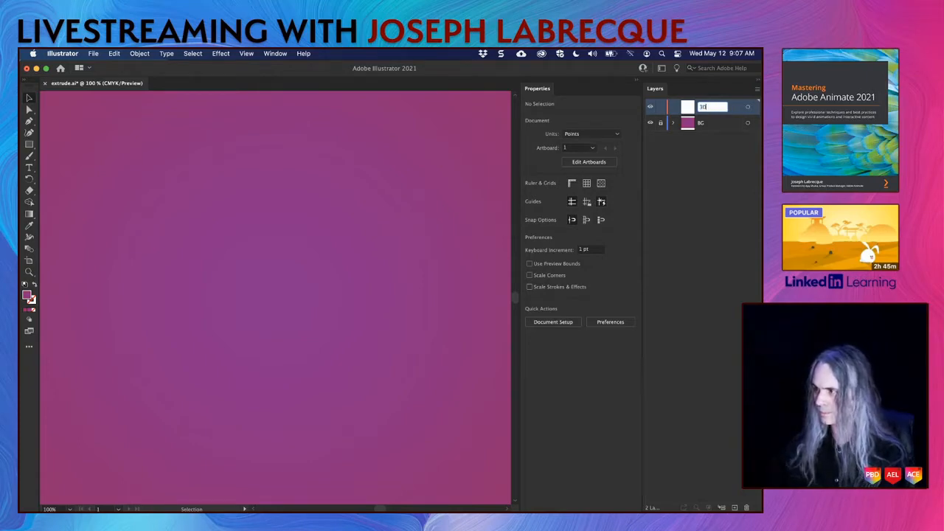
type("D")
key("Return")
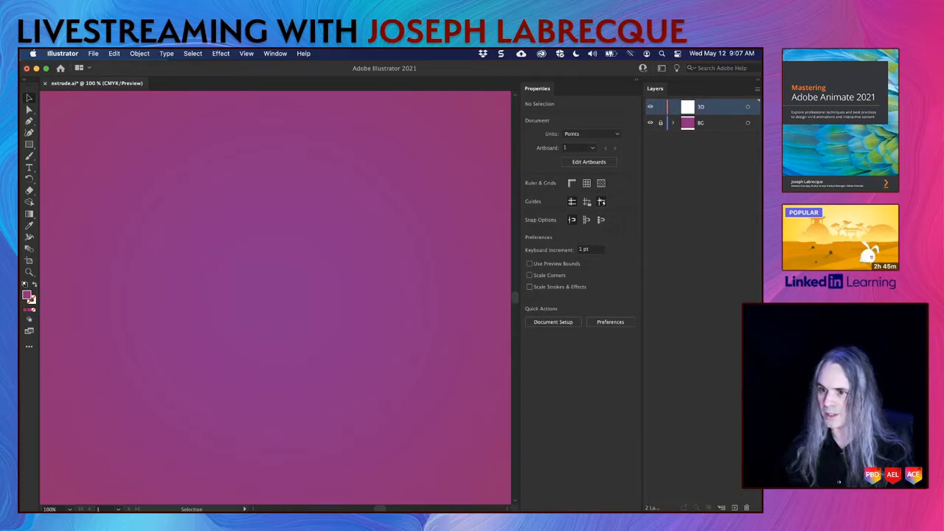
Step: Draw a circle about 343 pt in diameter, centred on the artboard, with the default white fill and black 1 pt stroke
left_click(25, 285)
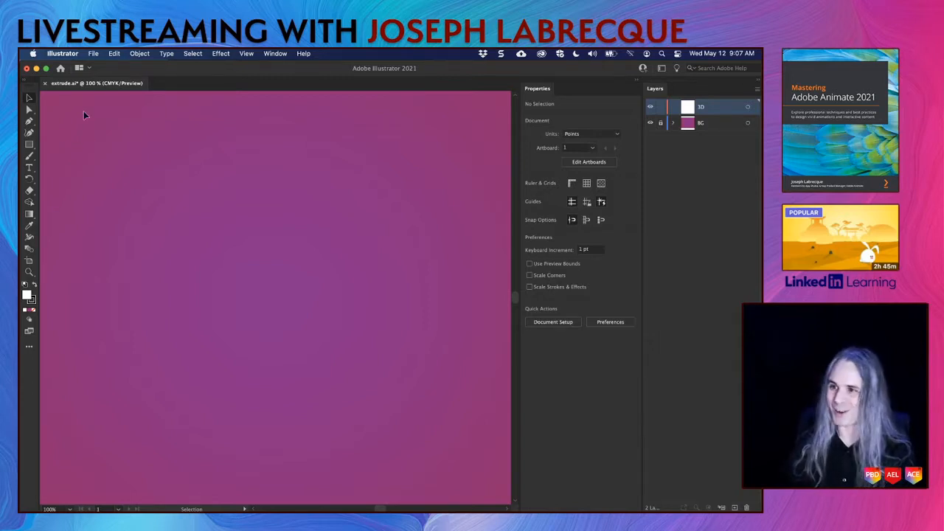
left_click(28, 146)
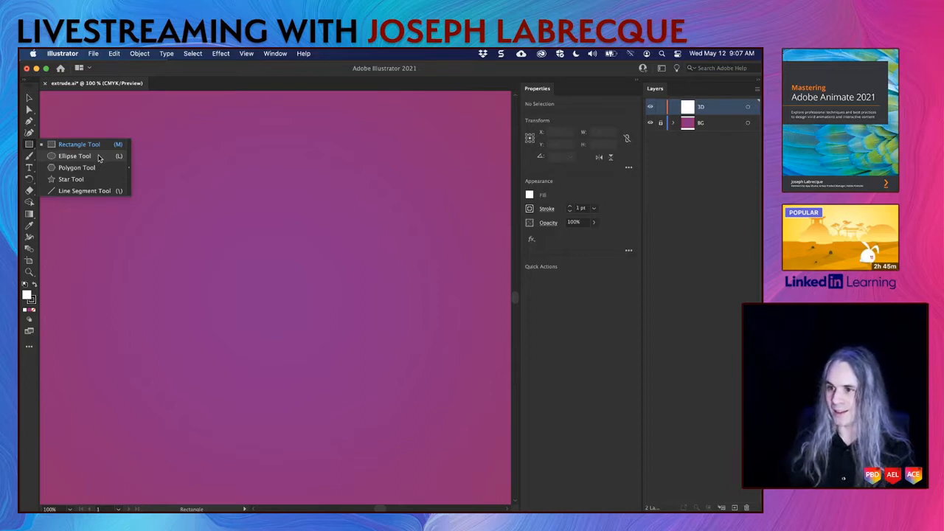
left_click(75, 156)
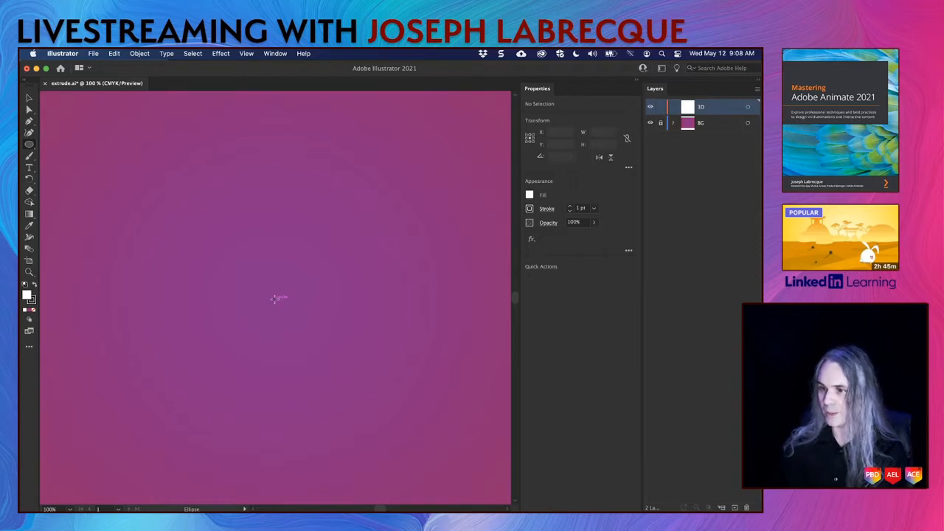
left_click_drag(275, 299, 405, 226)
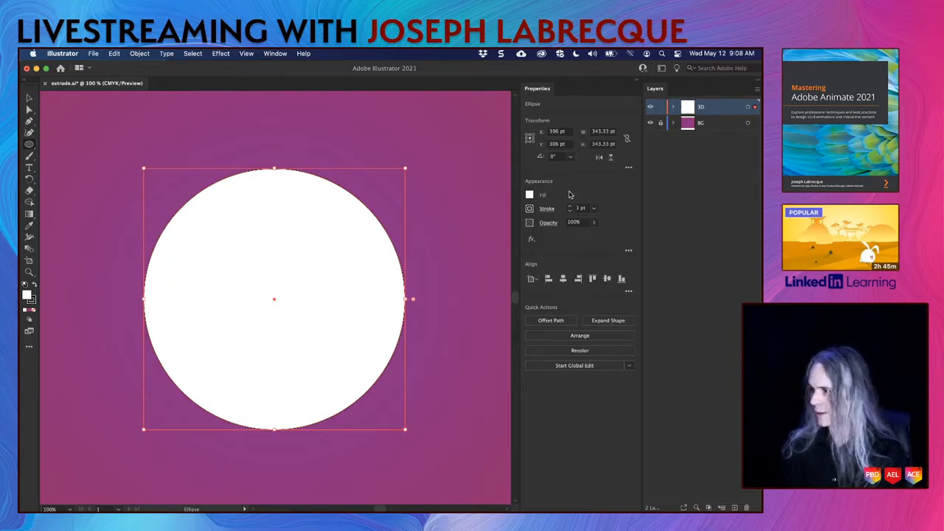
Step: Fill the circle with the bright blue swatch and remove its stroke
left_click(529, 196)
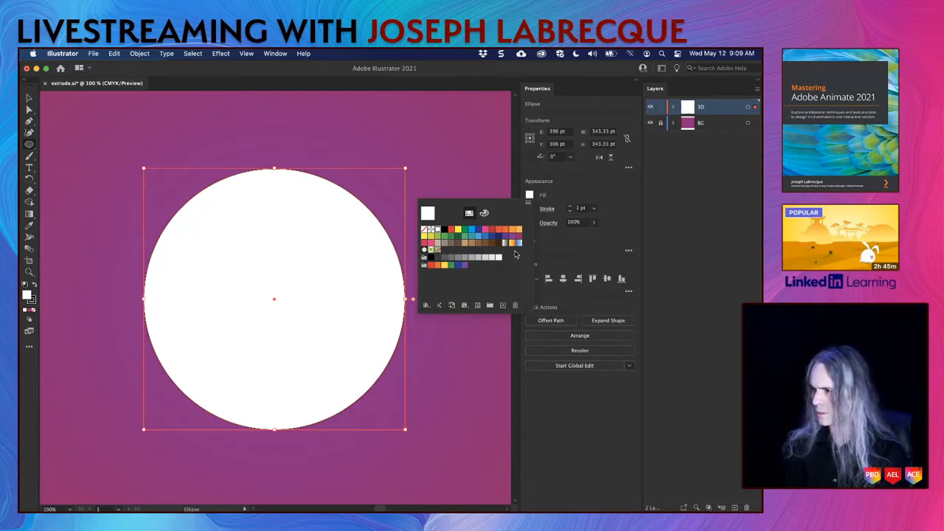
left_click(471, 231)
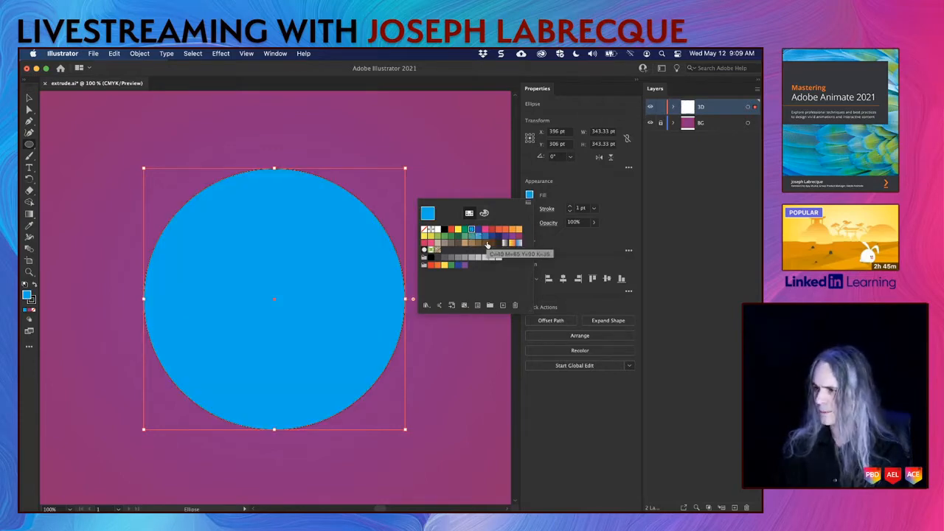
left_click(582, 187)
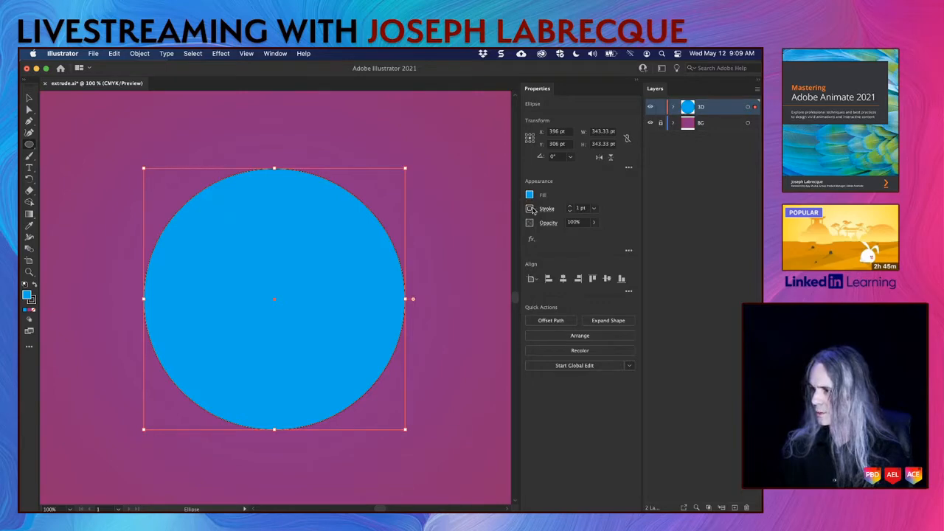
left_click(530, 209)
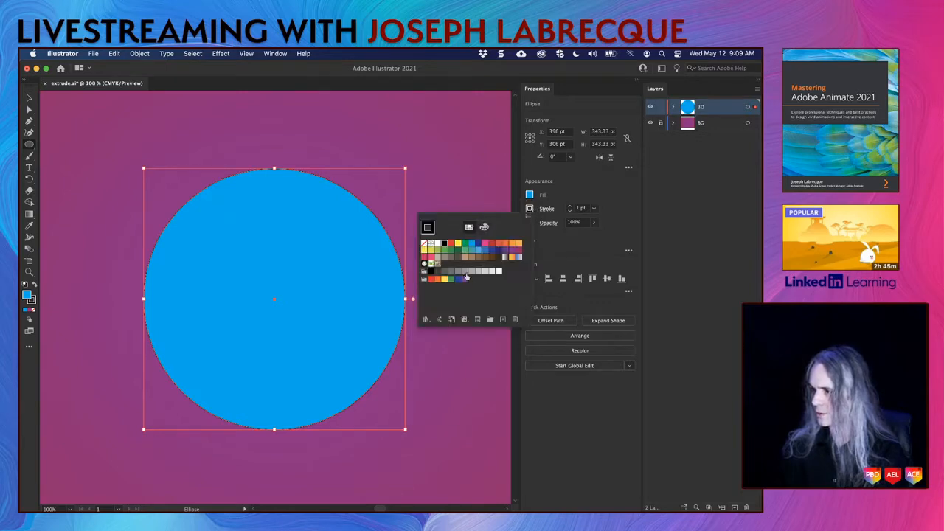
left_click(424, 245)
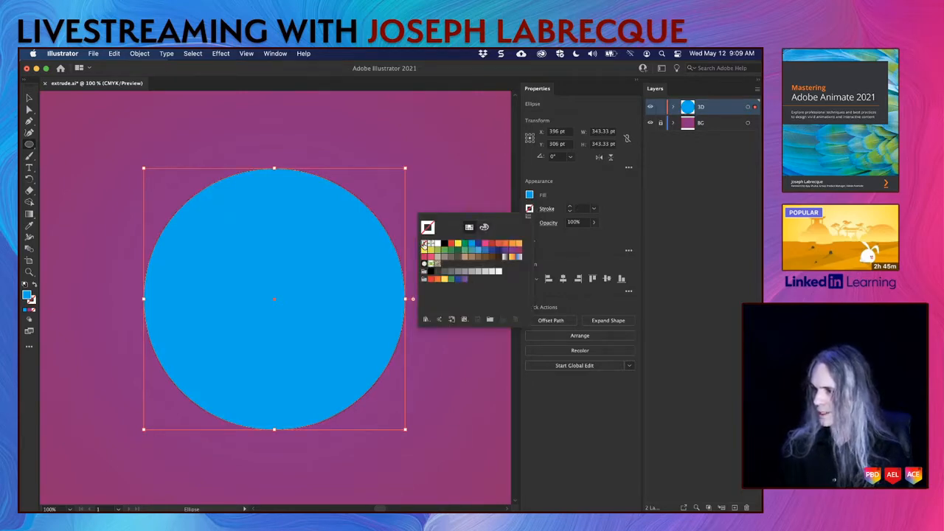
Step: Switch to the Selection tool and deselect the blue circle
left_click(586, 198)
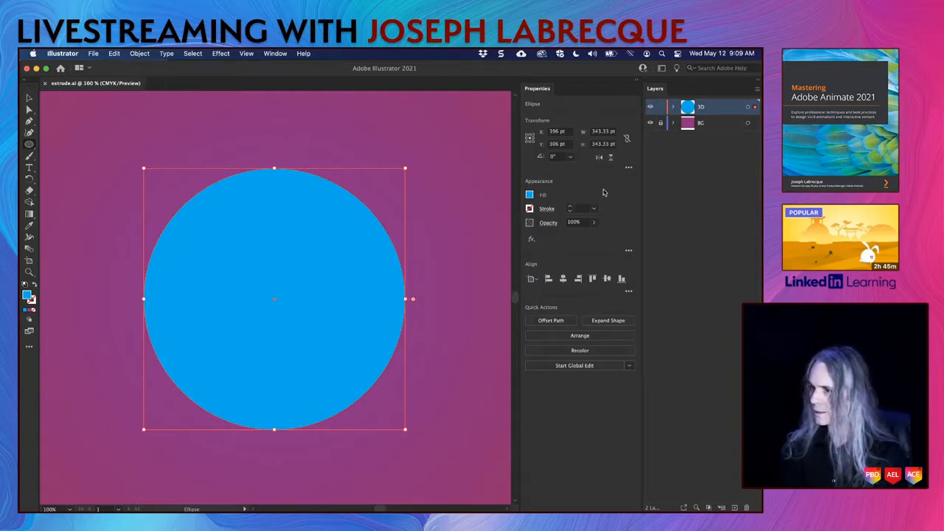
left_click(63, 120)
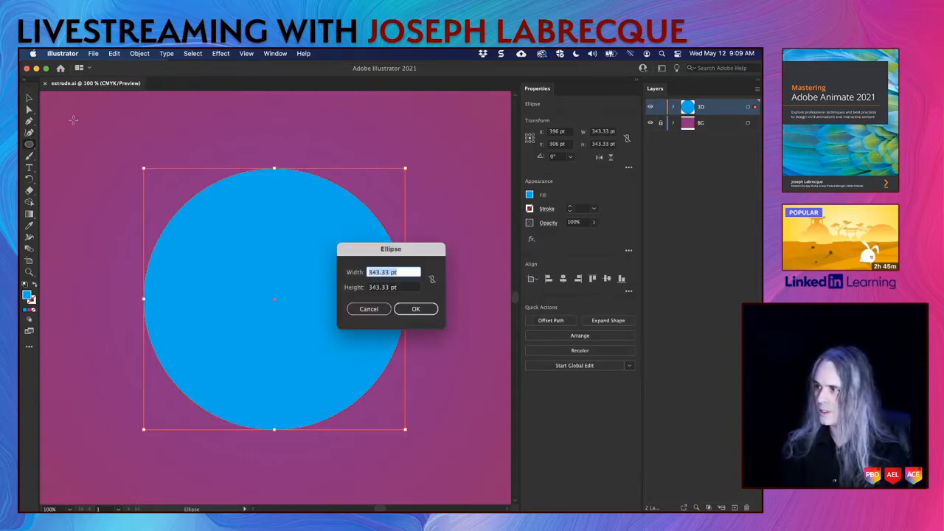
left_click(369, 309)
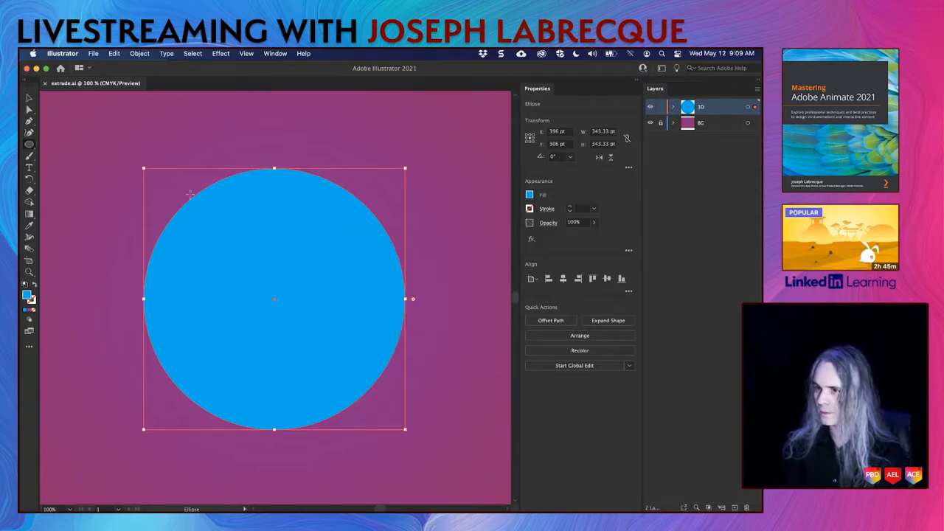
left_click(29, 98)
left_click(72, 122)
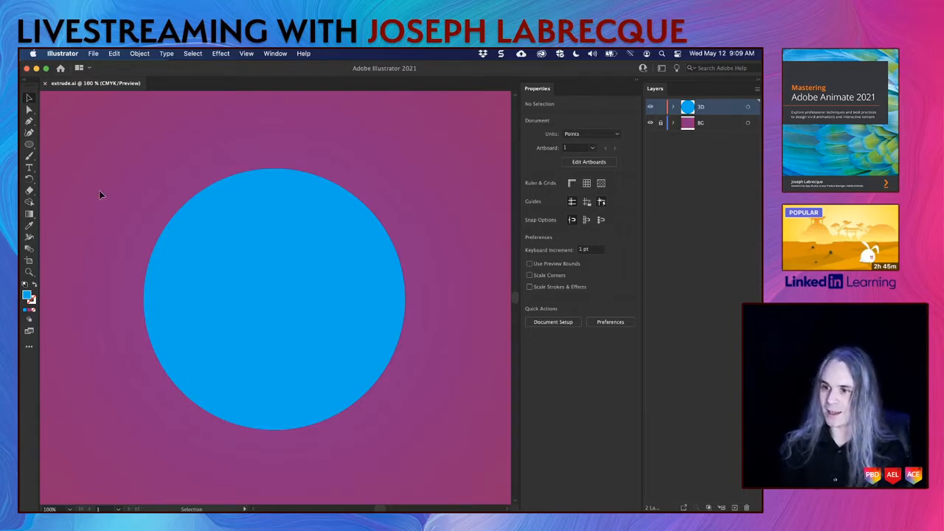
Step: Add a point-type letter J inside the blue circle, then select it as an object
left_click(29, 169)
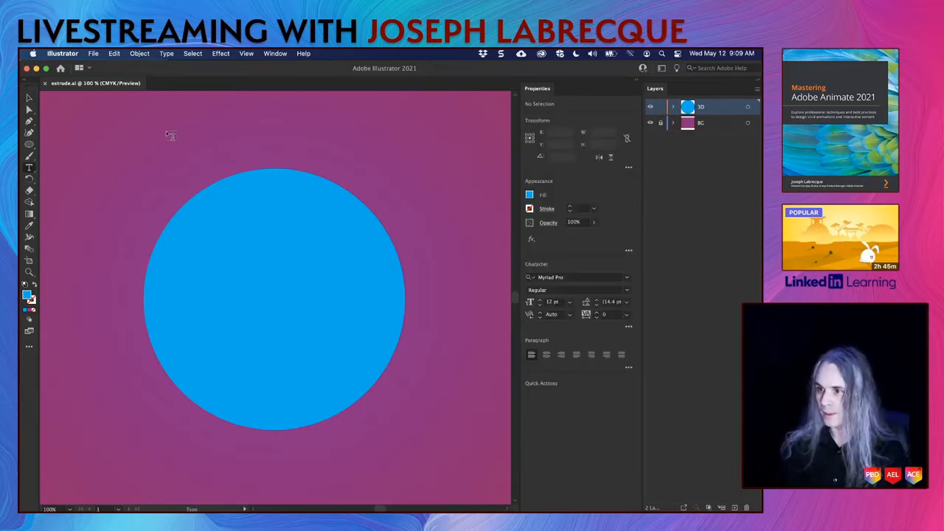
left_click(225, 283)
key("BackSpace")
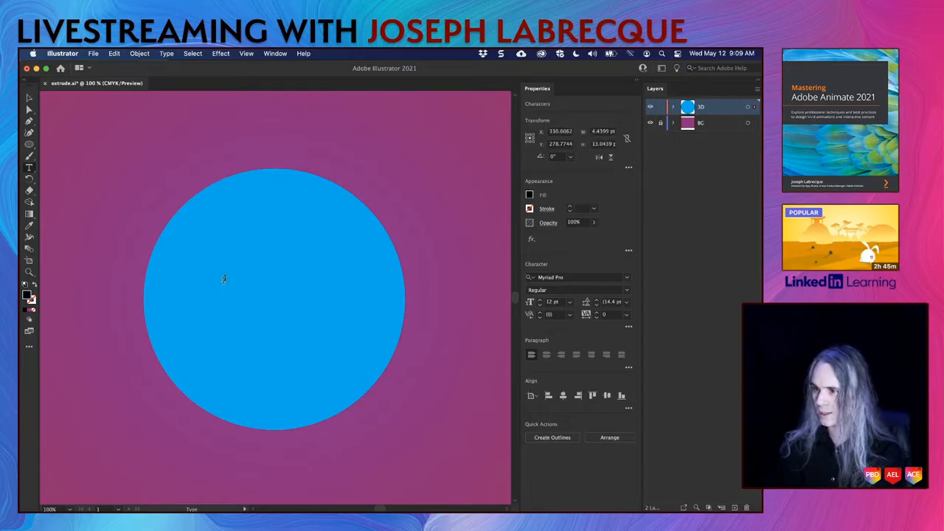
left_click(29, 98)
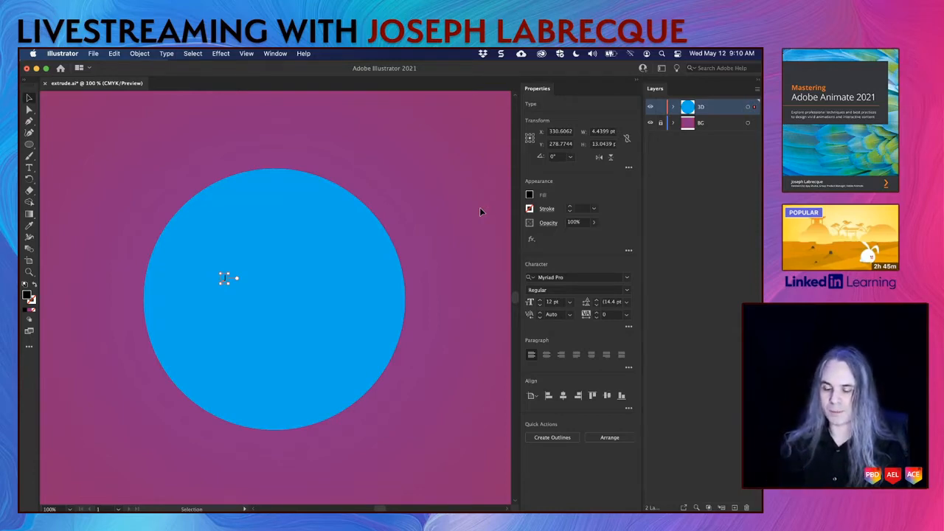
Step: Filter the fonts to active Adobe Fonts and set the letter J in BadTyp
left_click(629, 279)
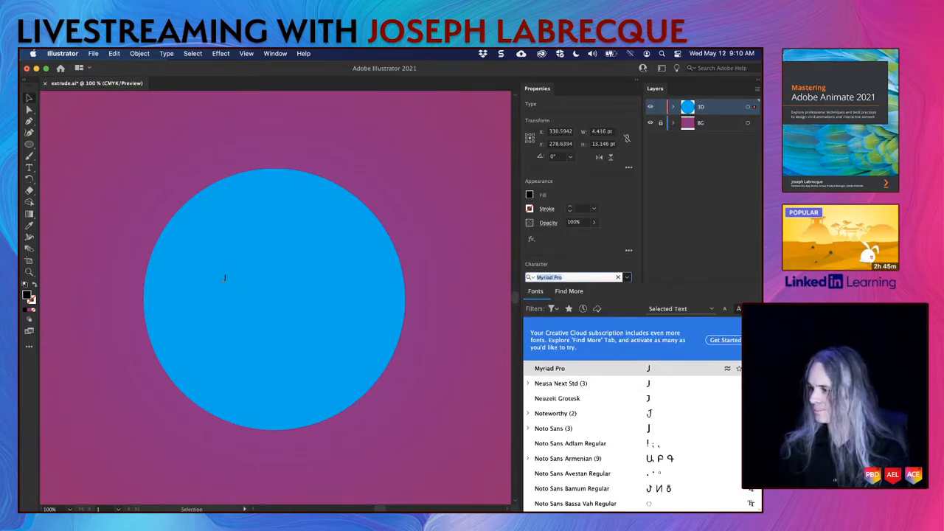
left_click(598, 309)
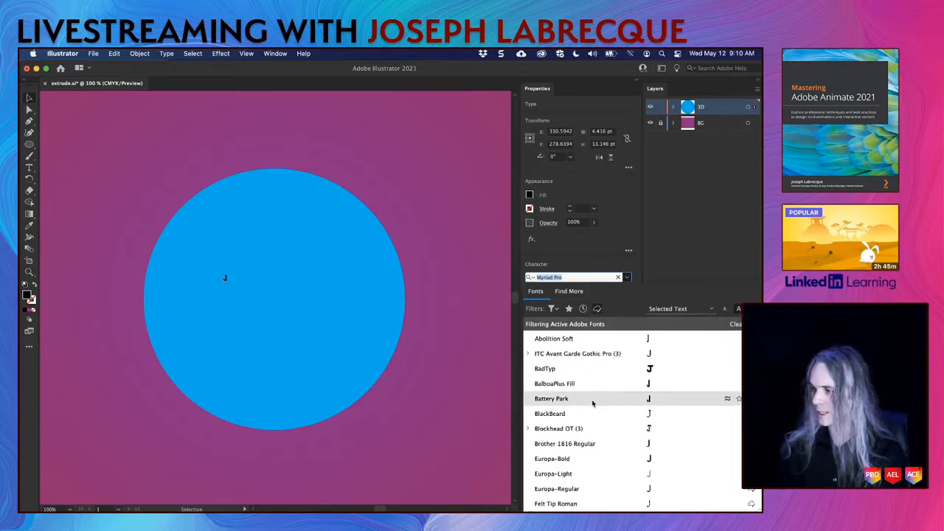
scroll(592, 403, "down", 1)
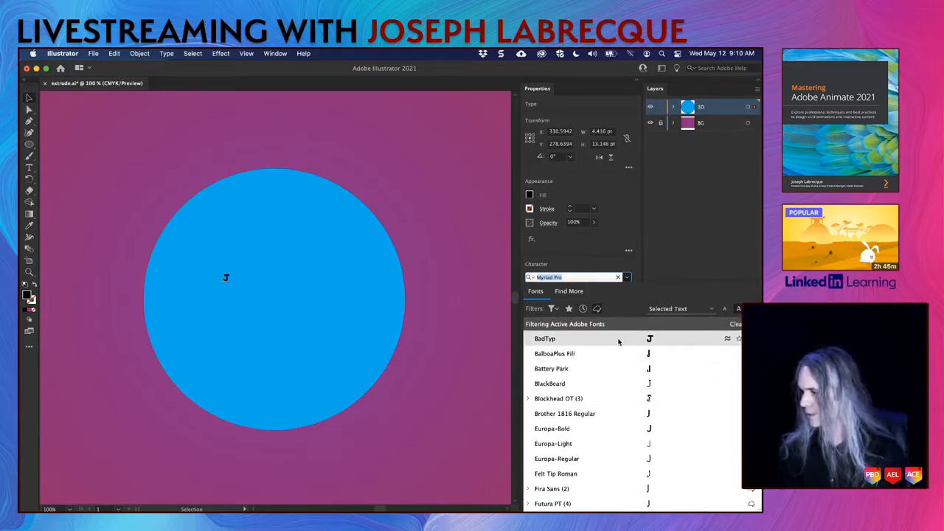
left_click(545, 343)
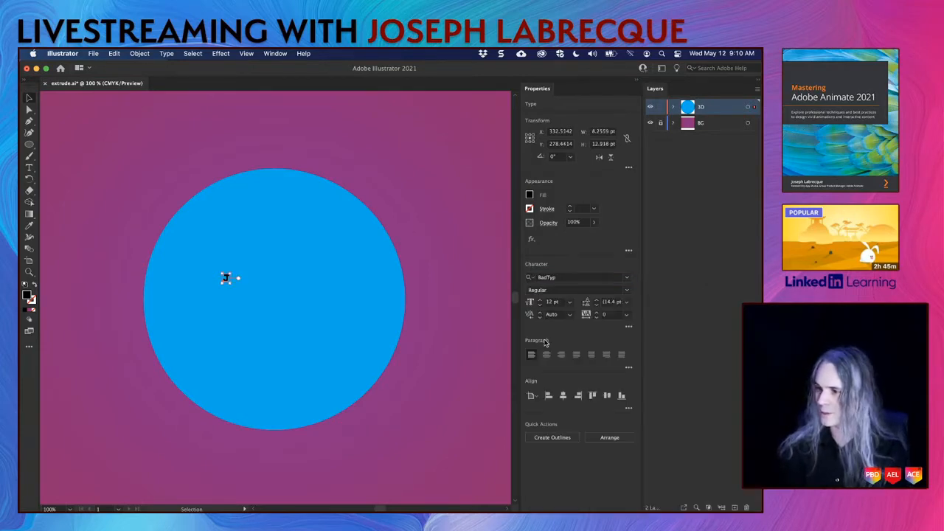
Step: Set the letter J's font size to 150 pt
left_click(540, 301)
left_click(540, 301)
left_click(540, 301)
left_click(540, 300)
left_click(540, 300)
left_click_drag(540, 301, 540, 302)
left_click(541, 301)
left_click(541, 301)
left_click(541, 301)
left_click(541, 300)
left_click(541, 300)
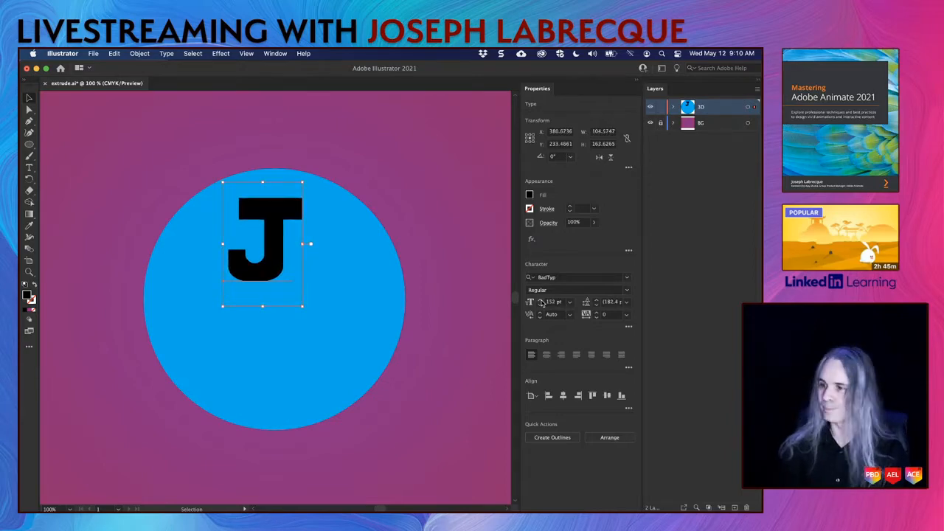
left_click(540, 306)
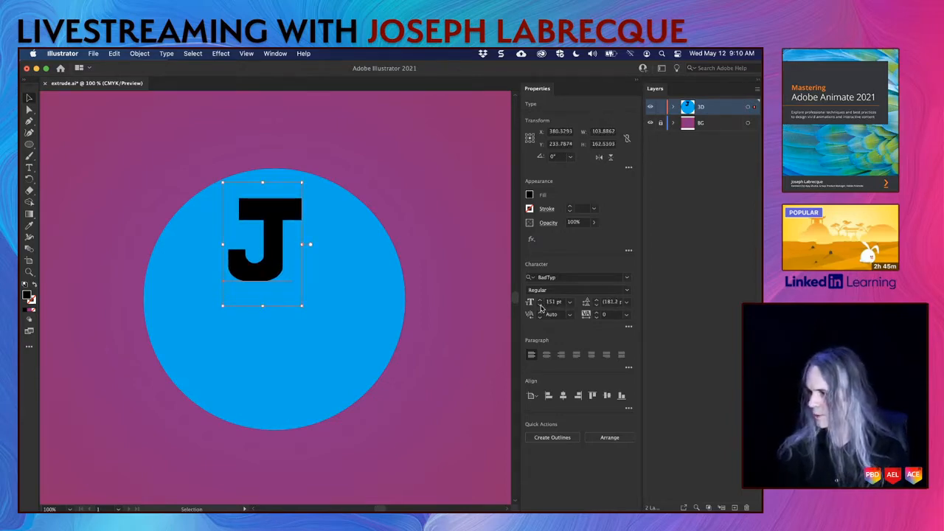
left_click(541, 307)
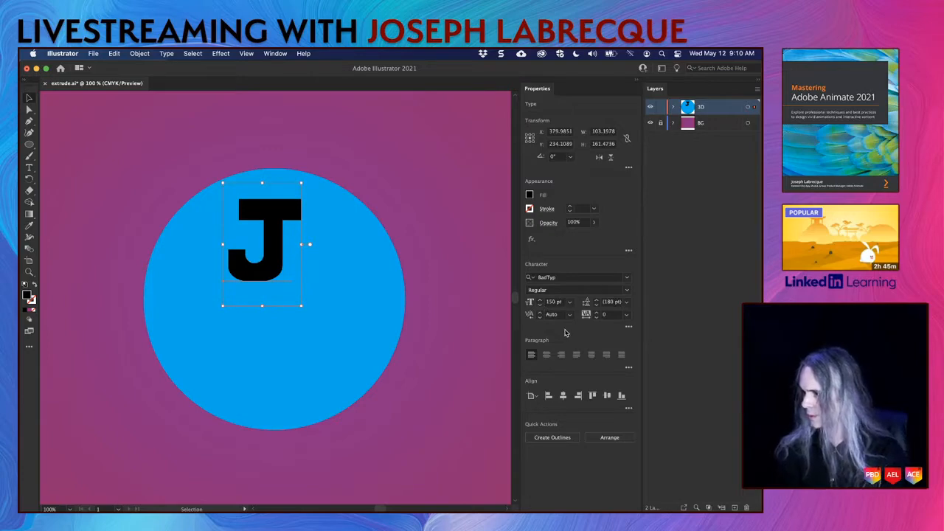
Step: Try orange, green, teal, tan, brown and red swatches as the letter J's fill
left_click(529, 195)
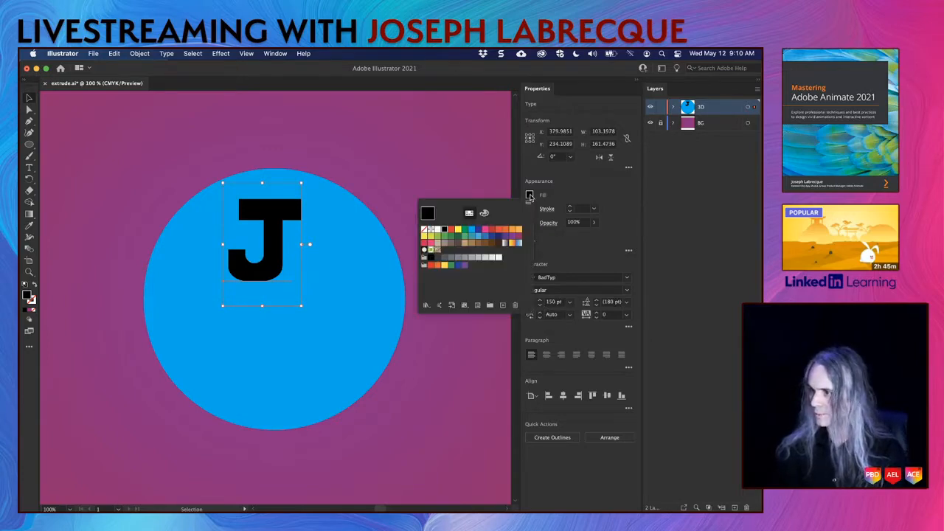
left_click(505, 231)
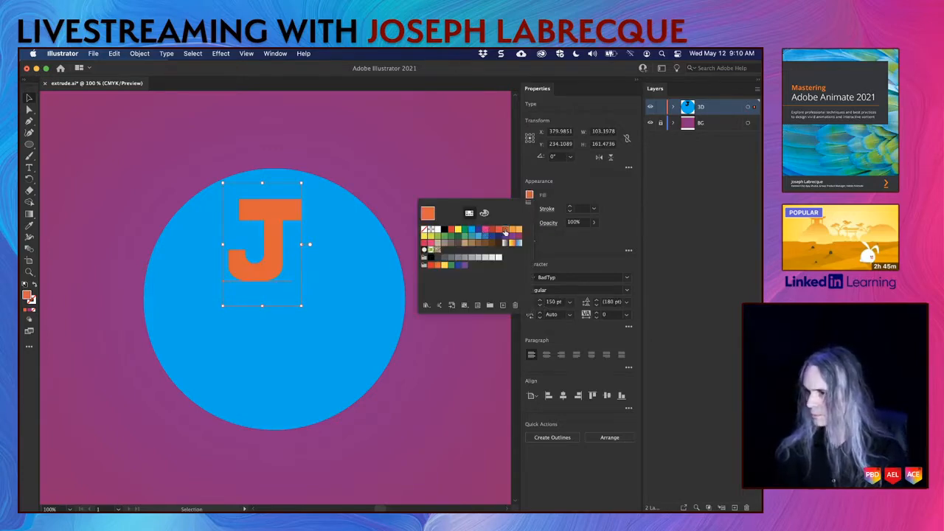
left_click(511, 232)
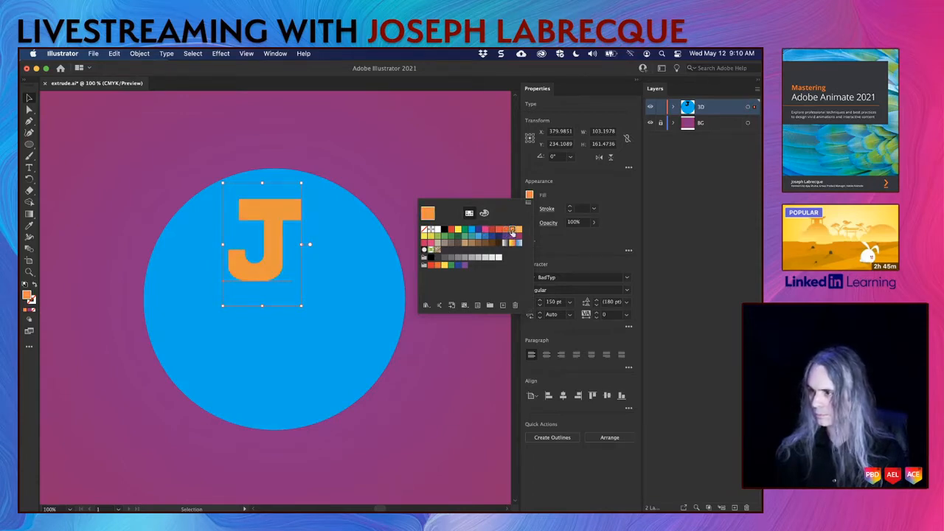
left_click(437, 242)
left_click(450, 240)
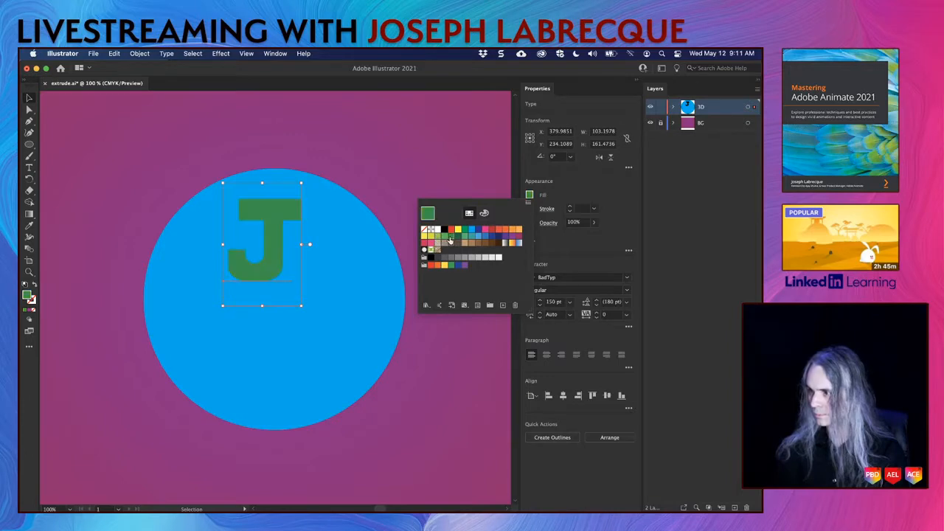
left_click(459, 236)
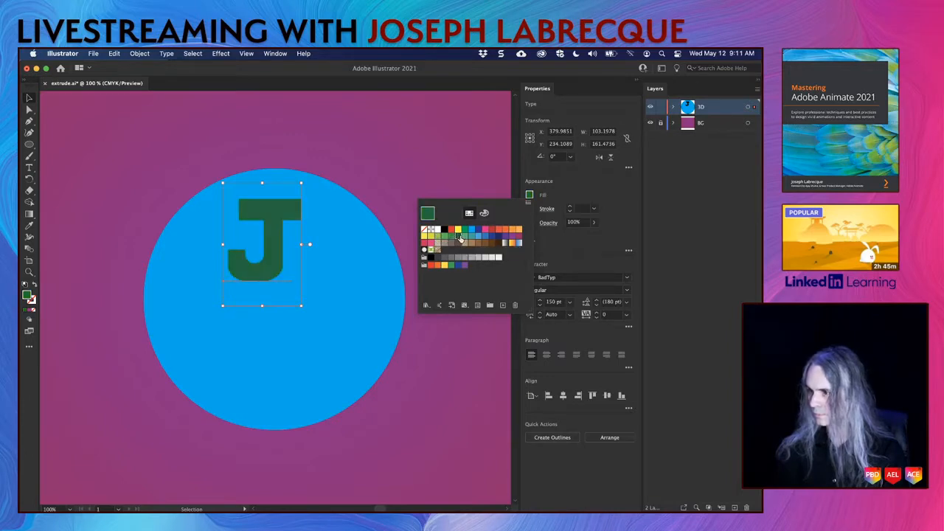
left_click(470, 240)
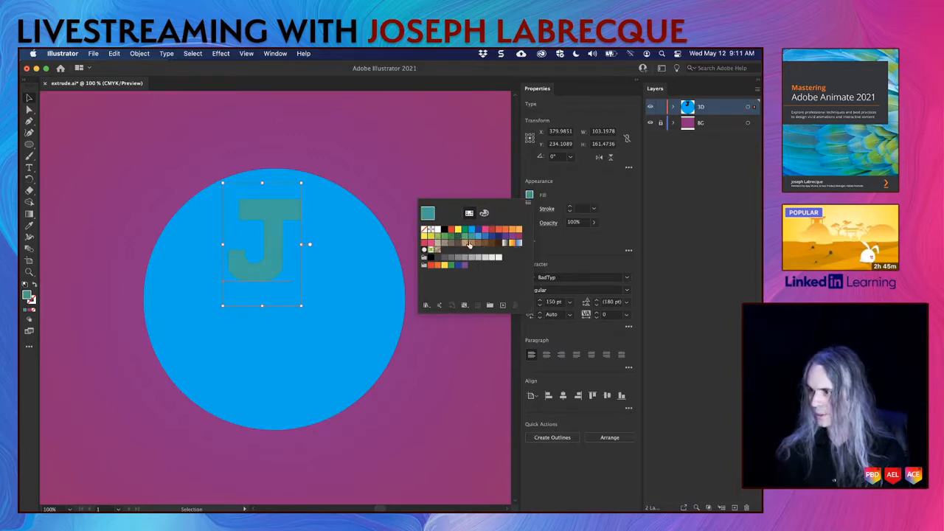
left_click(465, 243)
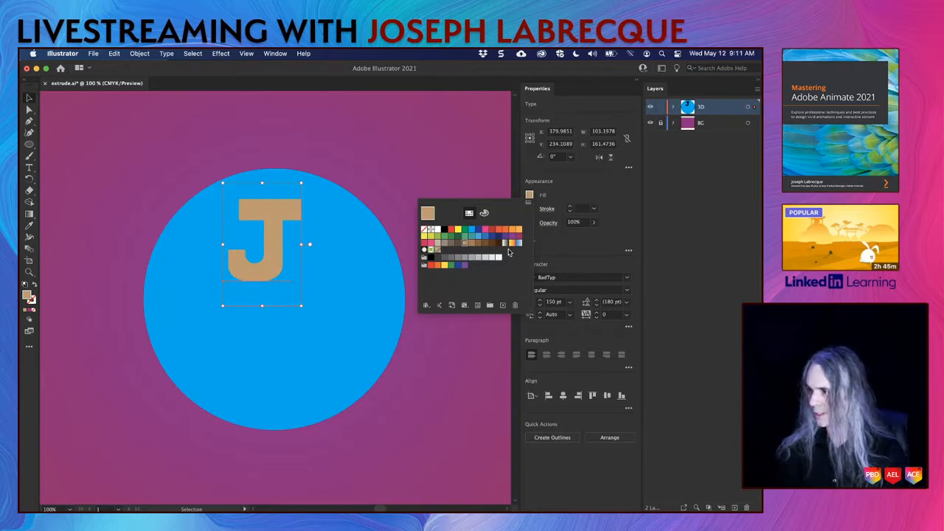
left_click(491, 243)
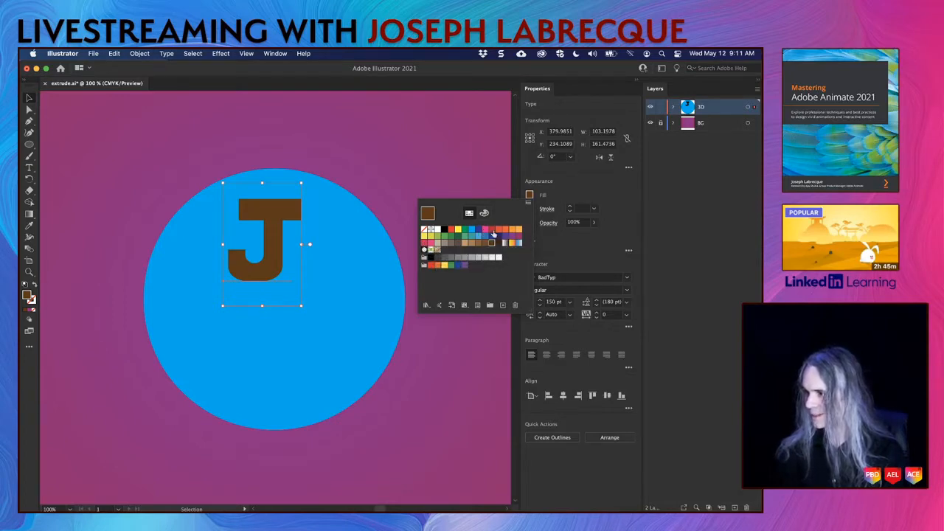
left_click(493, 232)
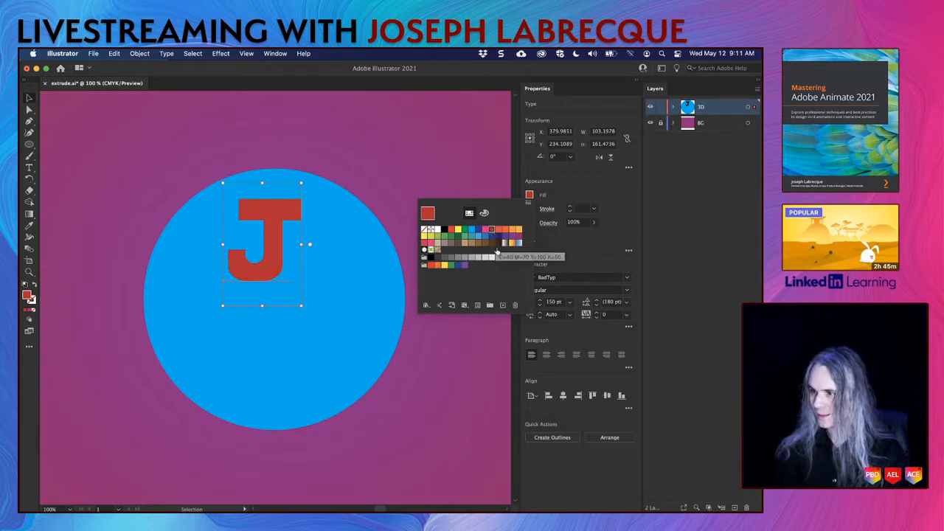
left_click(518, 237)
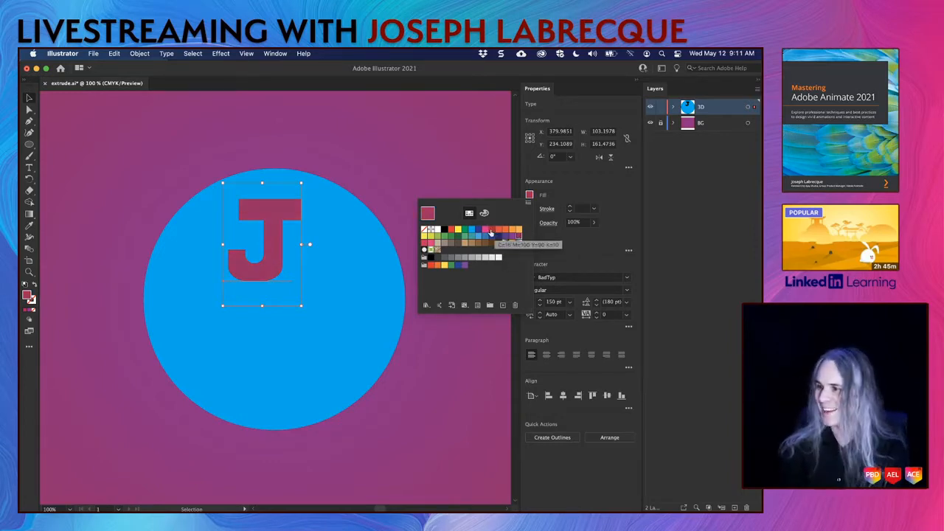
Step: Fill the J with the orange-red swatch darkened to C 0, M 90, Y 77, K 22, and save the document
left_click(498, 231)
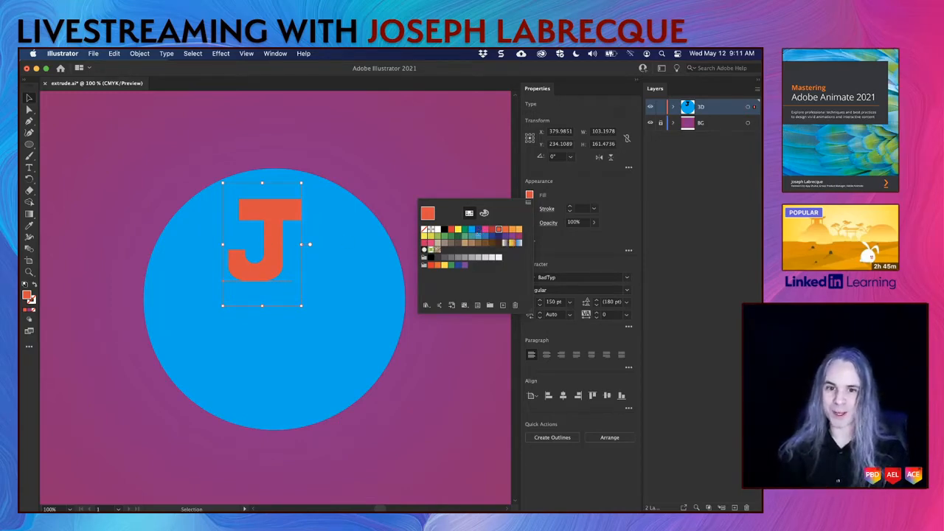
left_click(484, 213)
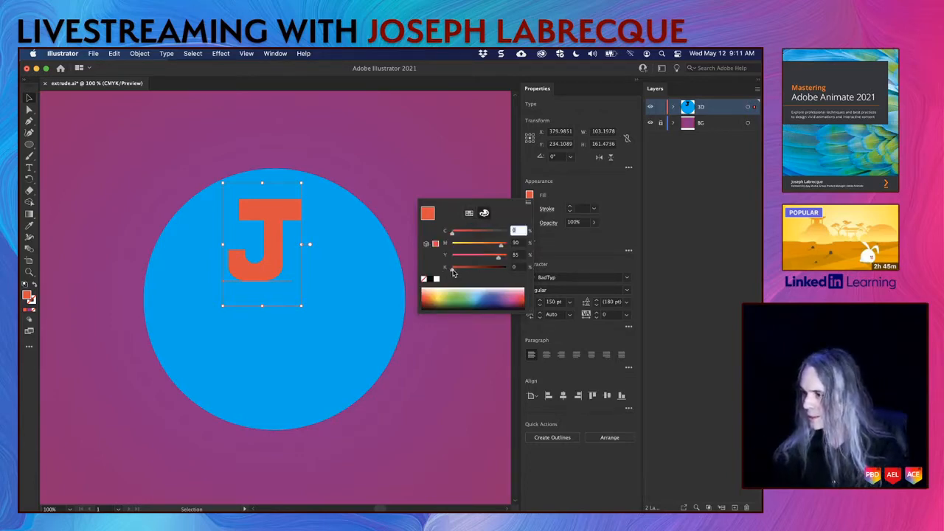
left_click_drag(498, 258, 464, 273)
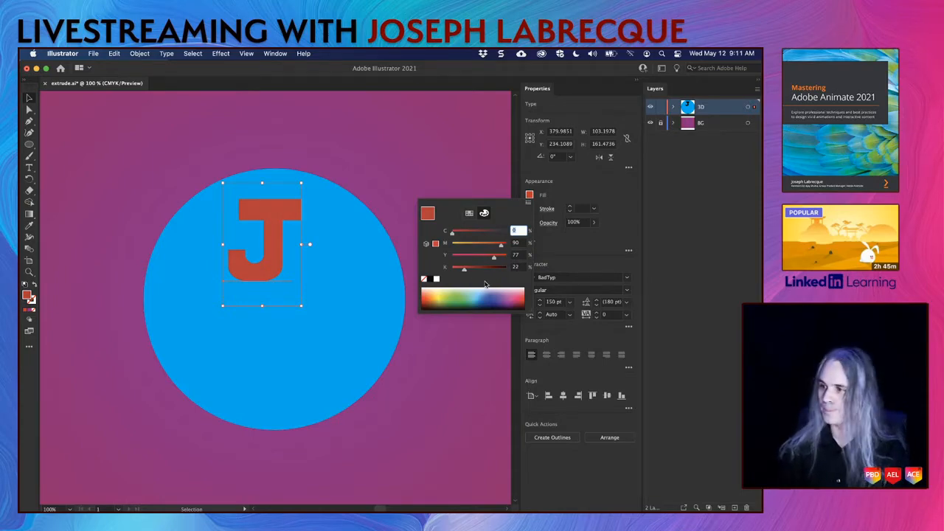
left_click(583, 247)
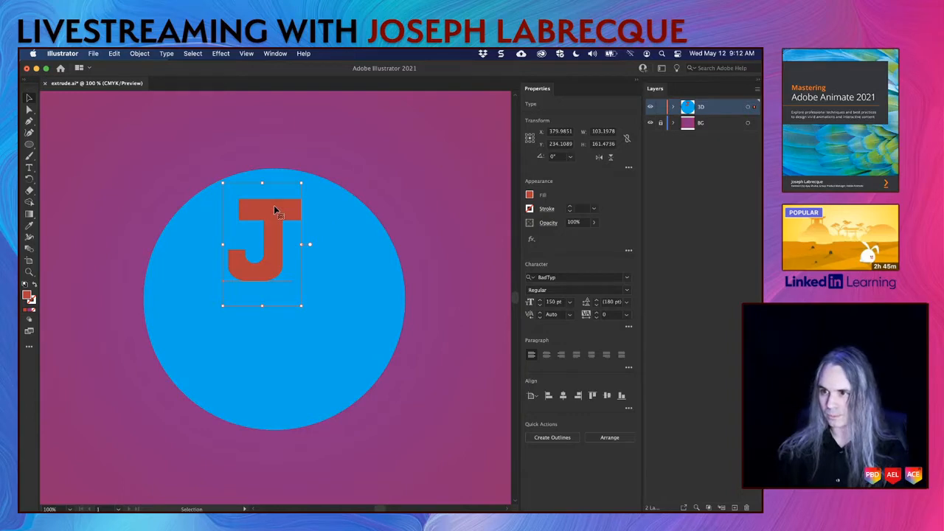
key("super+s")
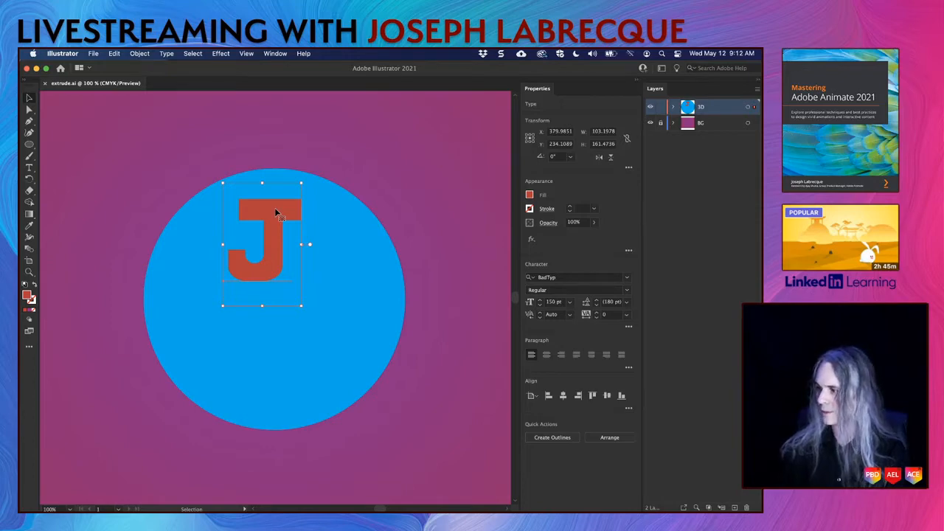
left_click(628, 290)
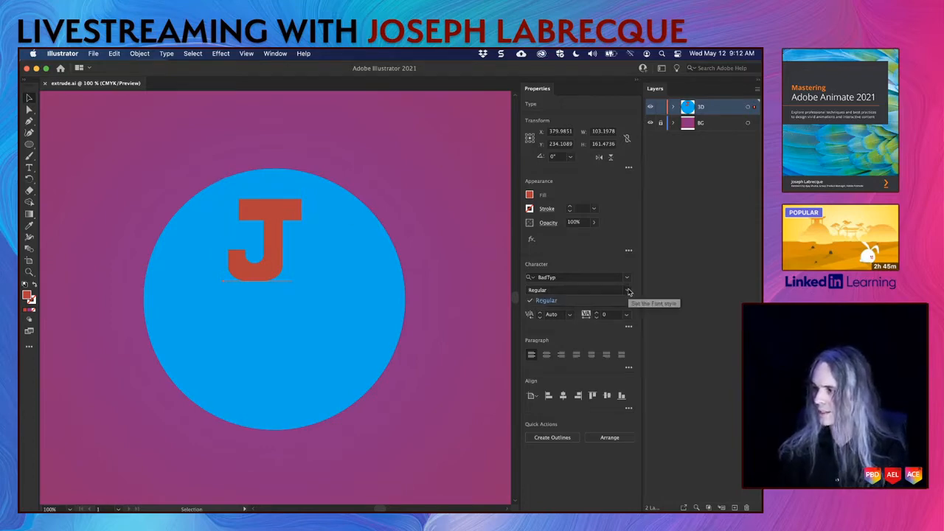
left_click(638, 291)
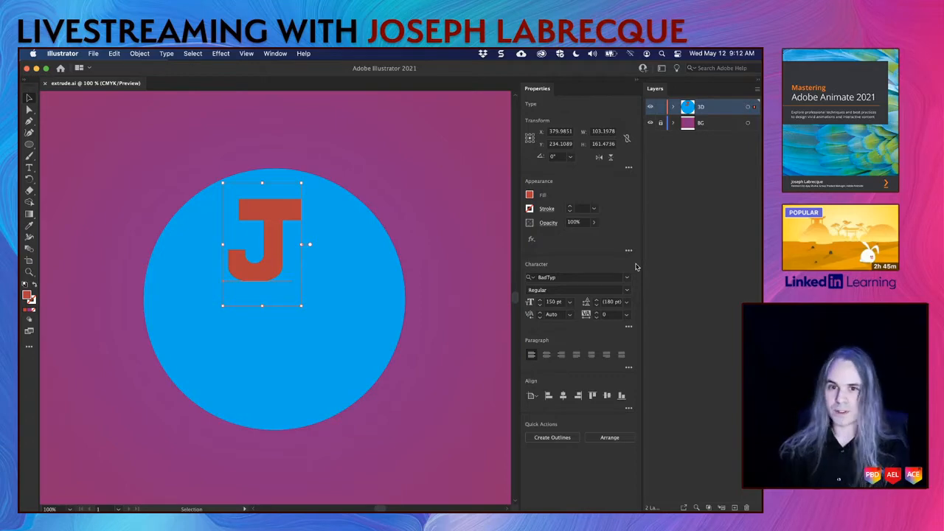
Step: Move the J toward the upper-left part of the circle and set its font size to 160 pt
left_click_drag(276, 212, 249, 235)
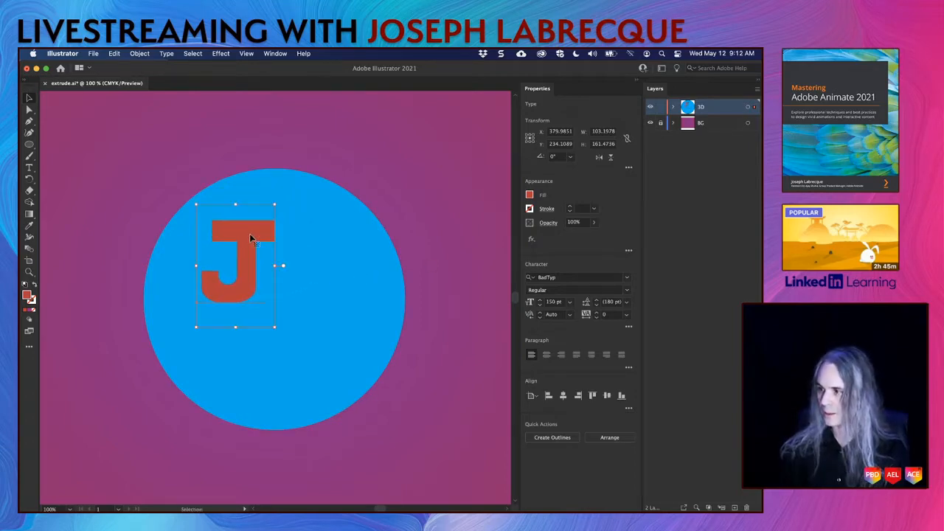
left_click(541, 300)
left_click(541, 300)
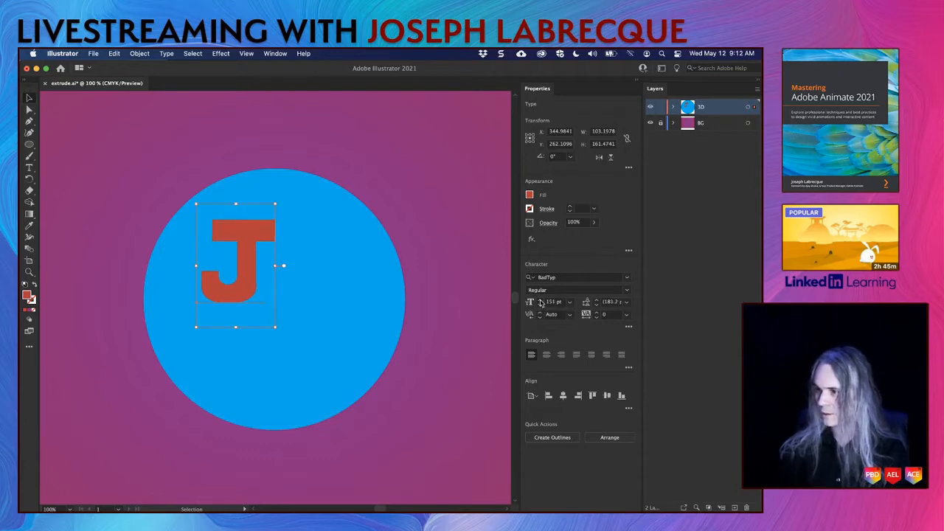
left_click(541, 300)
left_click(541, 301)
left_click(541, 300)
left_click(541, 300)
left_click(541, 300)
left_click(541, 301)
left_click(541, 301)
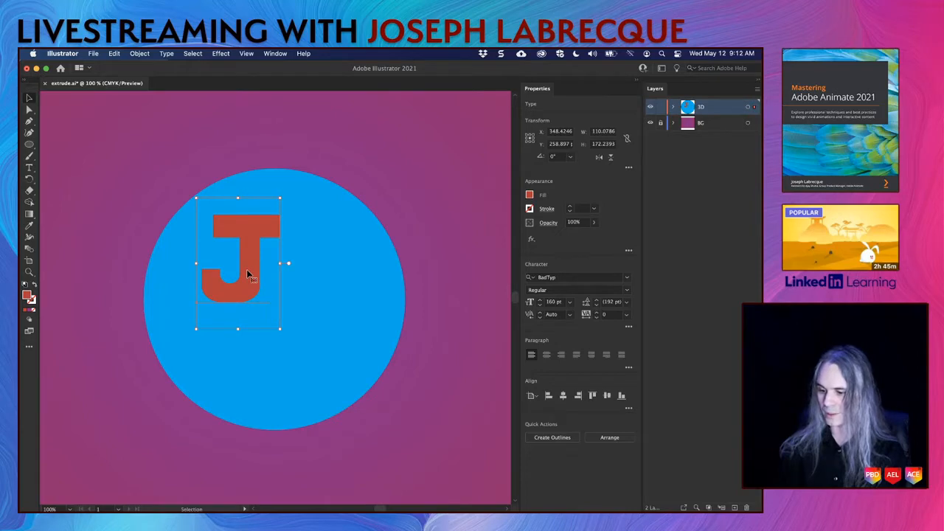
Step: Duplicate the J below and beside the original, and change the lower copy's text to L
left_click_drag(247, 271, 250, 373)
key("t")
left_click(251, 373)
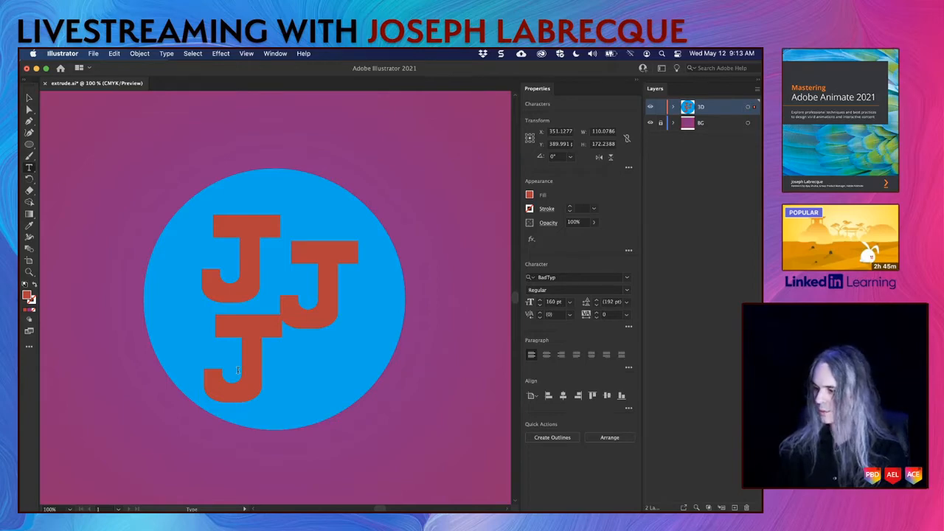
key("BackSpace")
type("L")
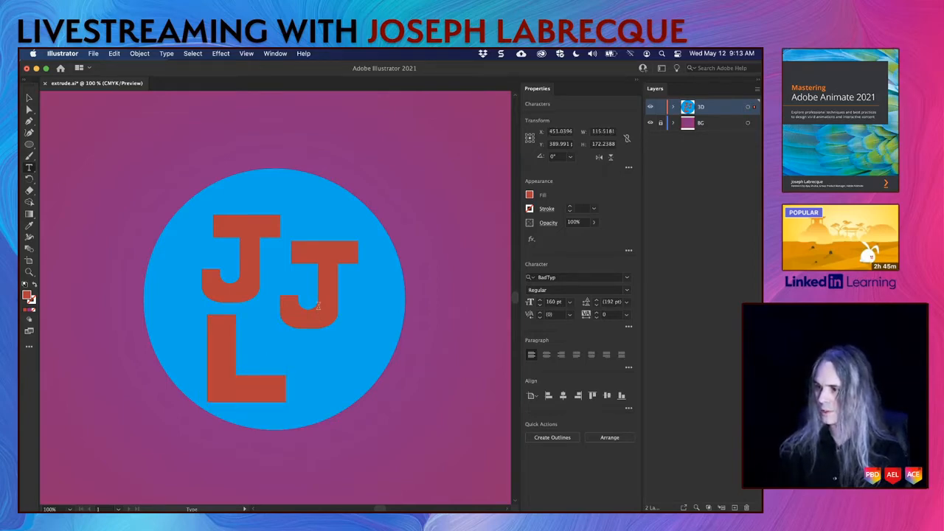
Step: Change the text of the J copy beside the original to R
left_click(318, 306)
left_click(29, 97)
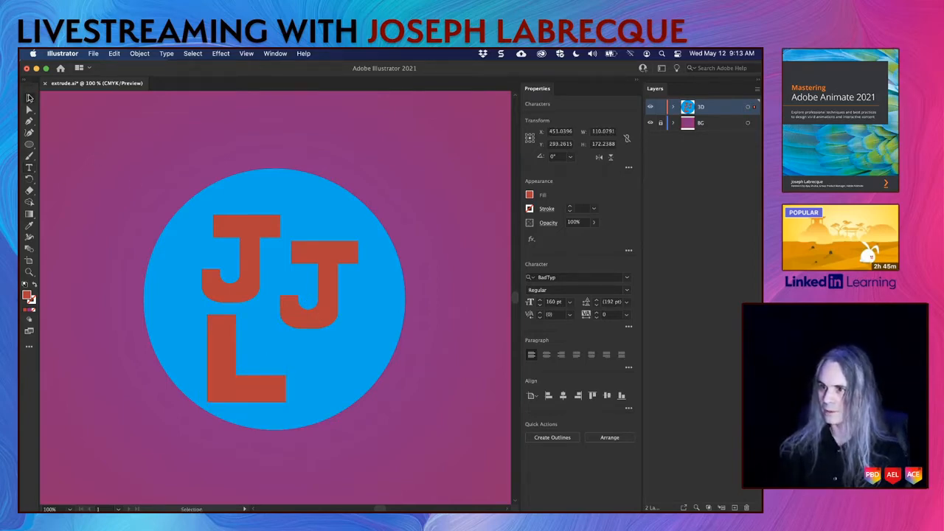
double_click(332, 273)
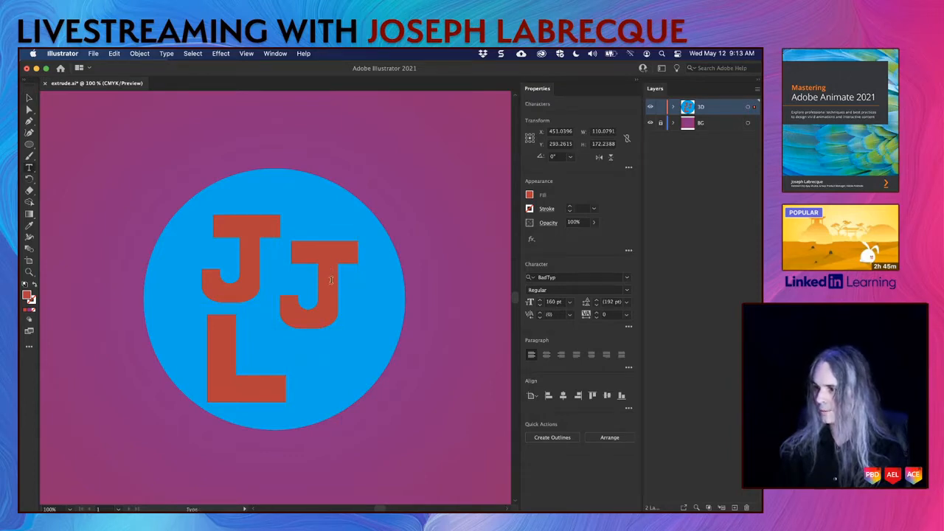
key("BackSpace")
type("R")
key("Escape")
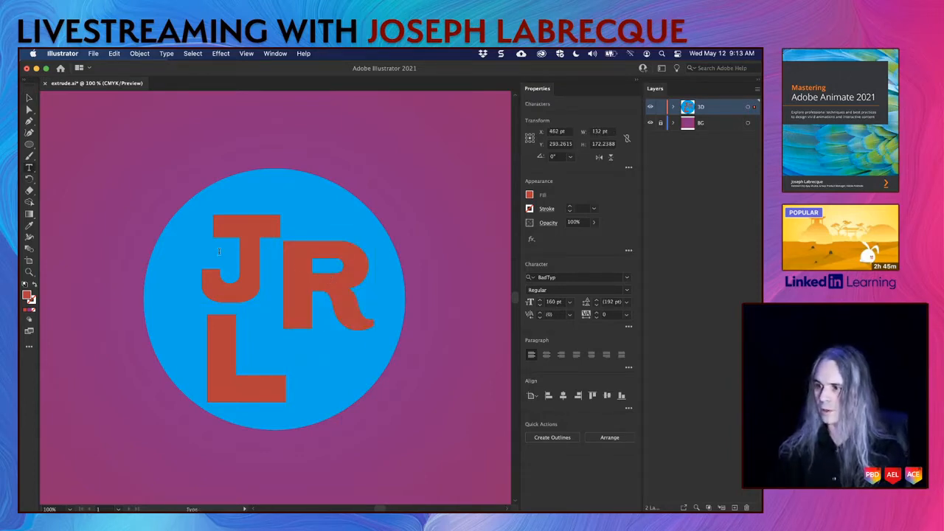
Step: Move the J, R and L closer together, with the R beside the J and the L beneath them
left_click(29, 96)
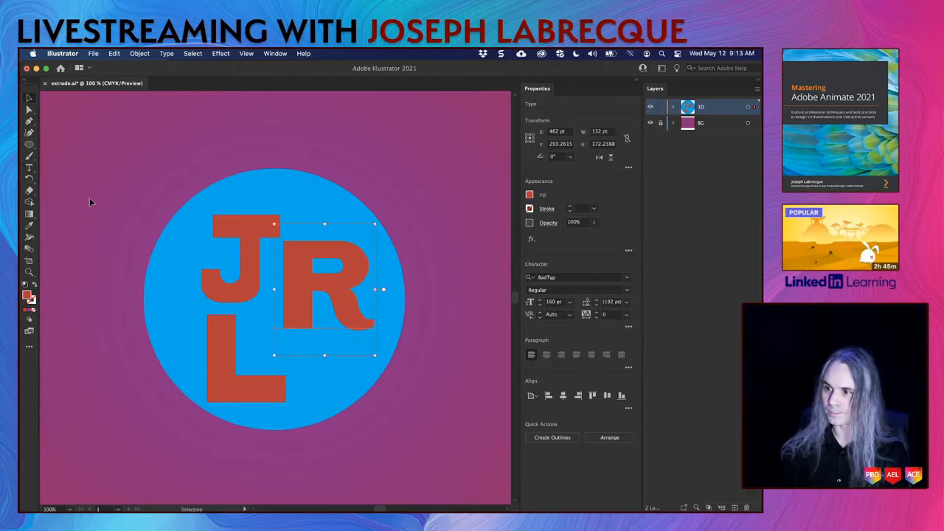
left_click(247, 286)
mouse_move(251, 287)
left_mouse_down()
mouse_move(244, 282)
mouse_move(259, 290)
left_mouse_up()
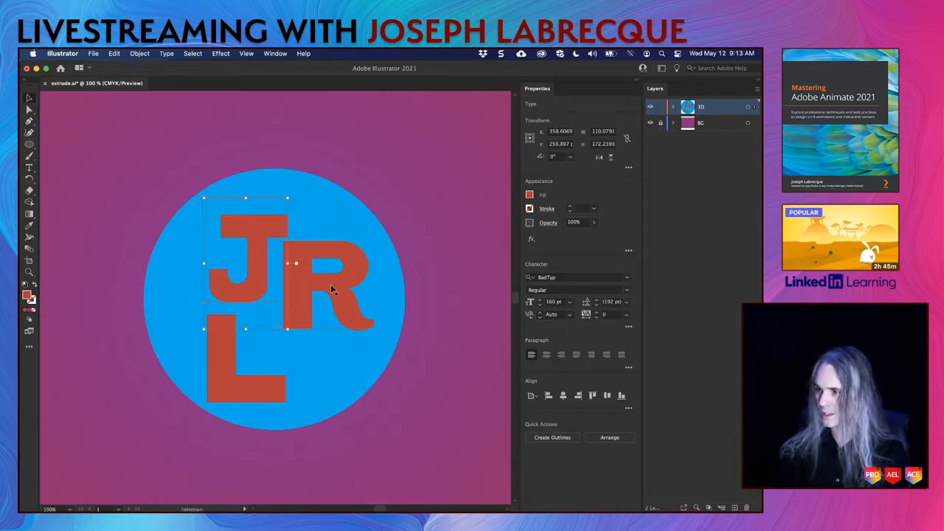
left_click_drag(340, 283, 330, 283)
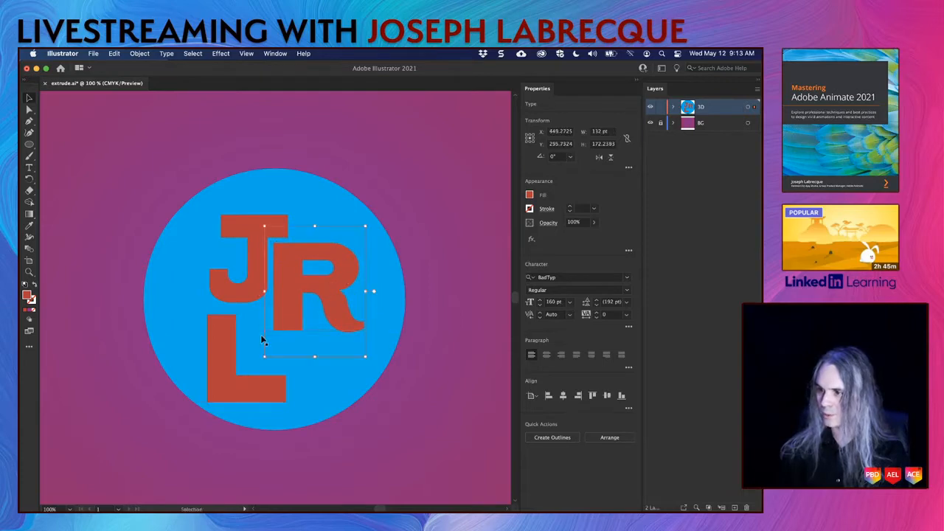
left_click_drag(220, 358, 249, 351)
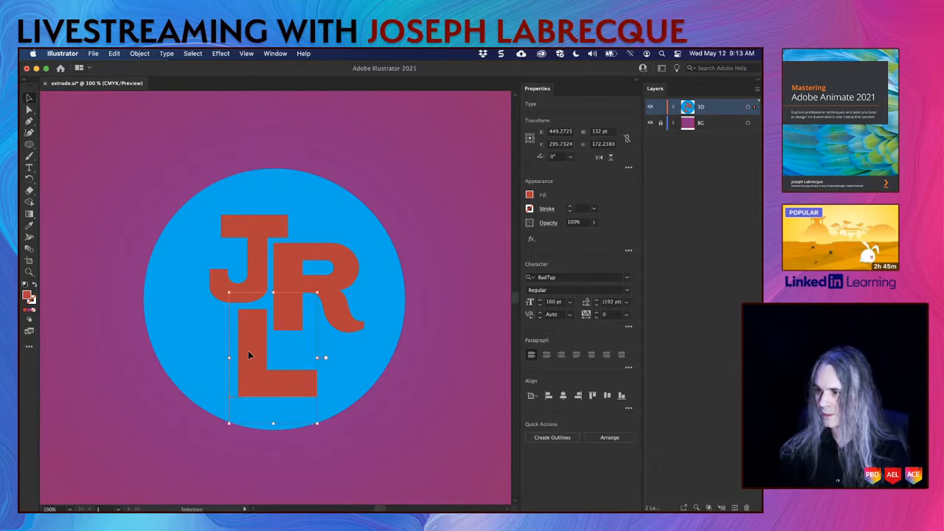
Step: Reduce the letter R's font size to 123 pt
left_click(288, 265)
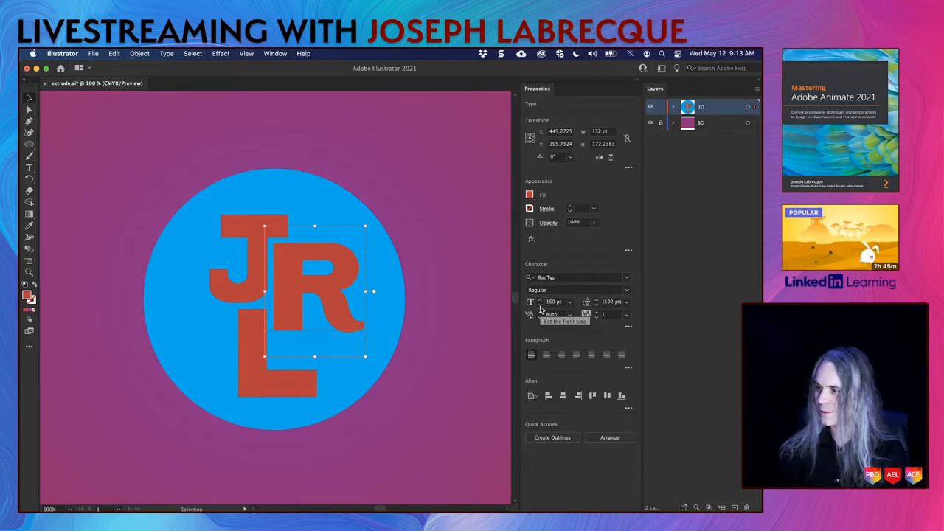
left_click(540, 306)
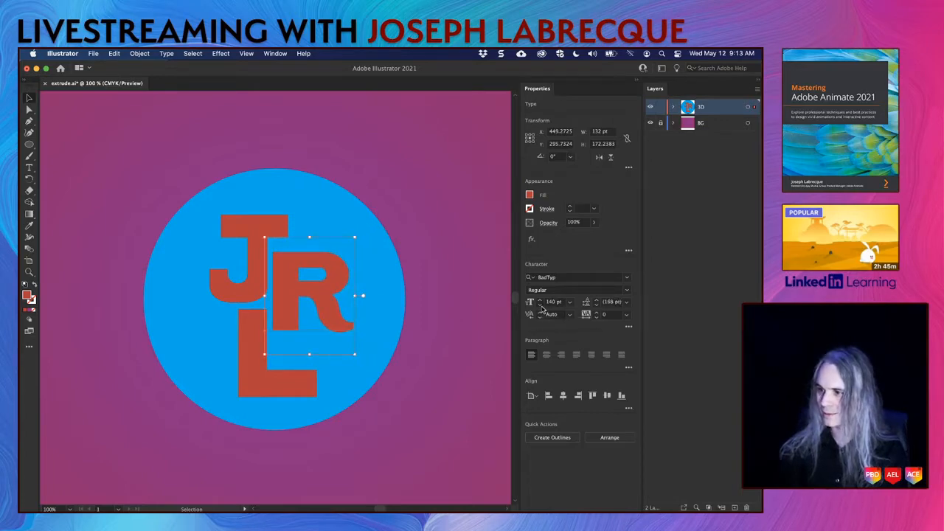
left_click(540, 307)
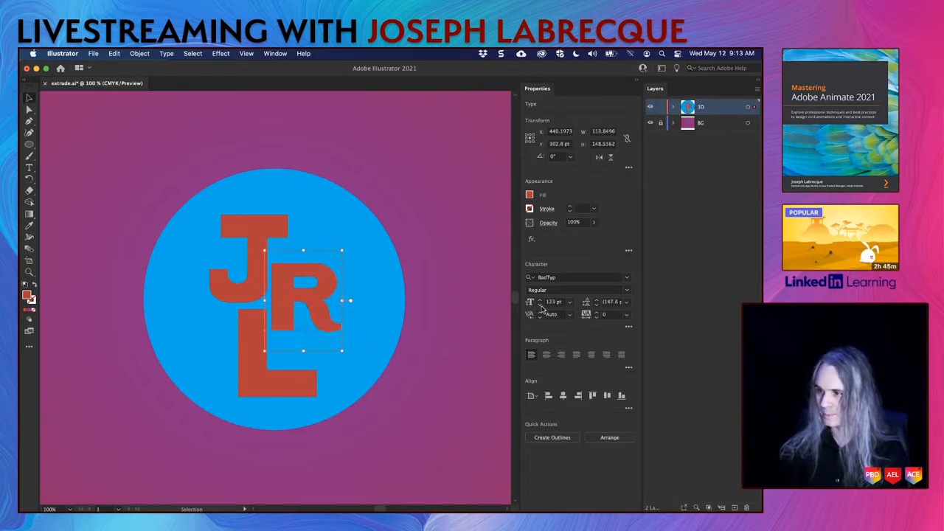
Step: Isolate the R through its entry in the 3D layer, move it up beside the J, and raise the L slightly beneath them
mouse_move(280, 295)
left_mouse_down()
mouse_move(281, 279)
mouse_move(274, 301)
left_mouse_up()
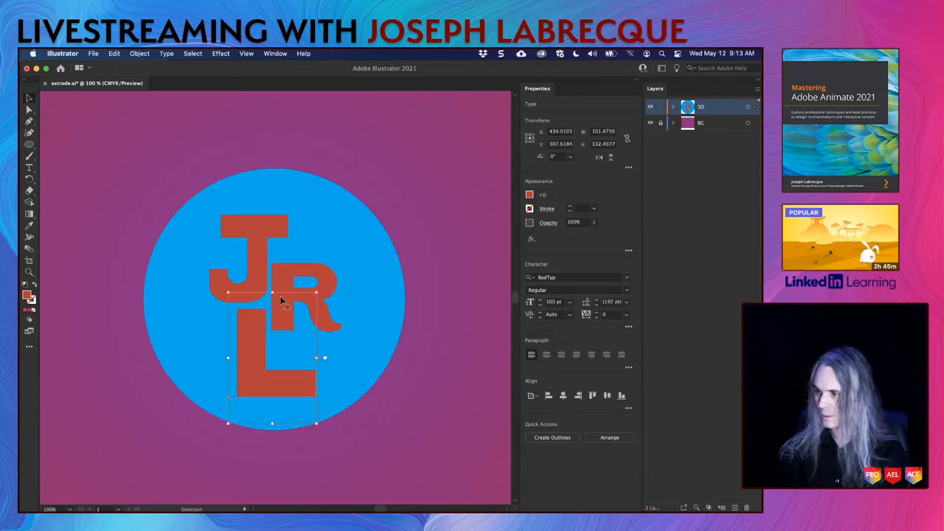
left_click(673, 107)
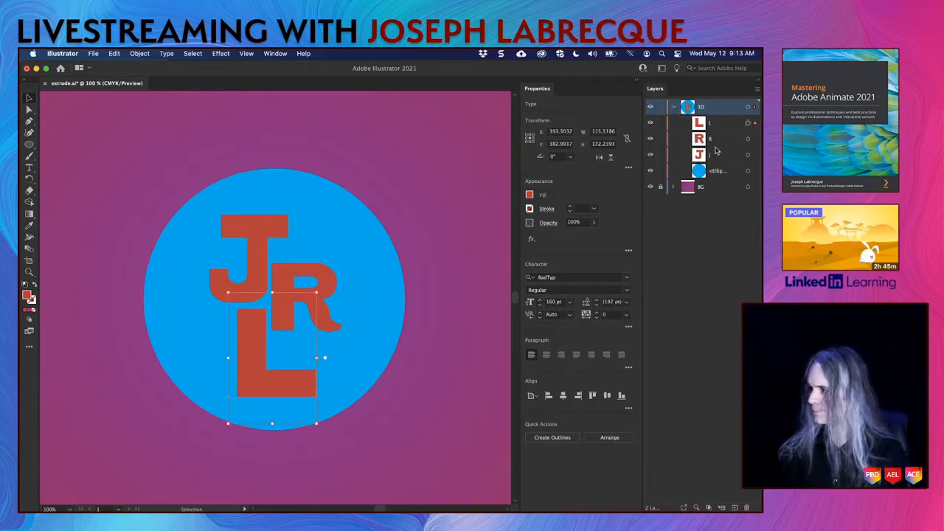
left_click(749, 139)
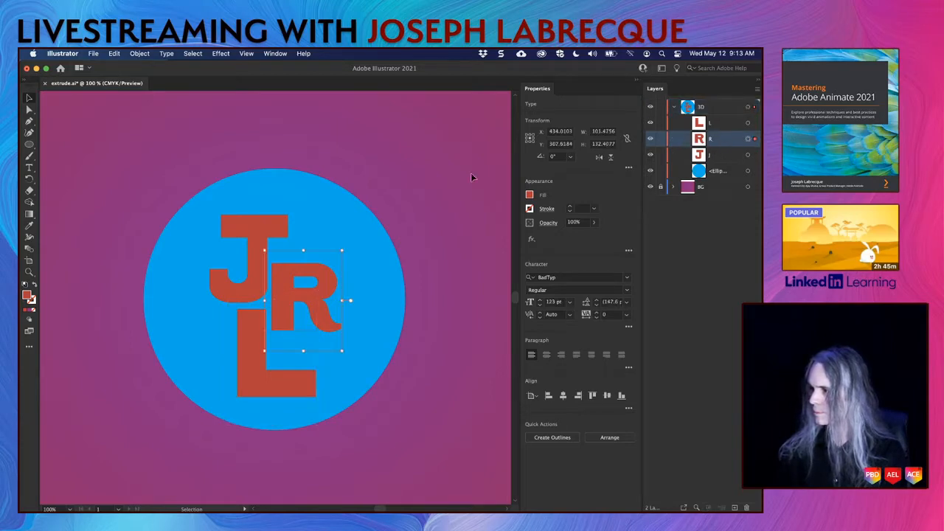
left_click_drag(276, 283, 284, 270)
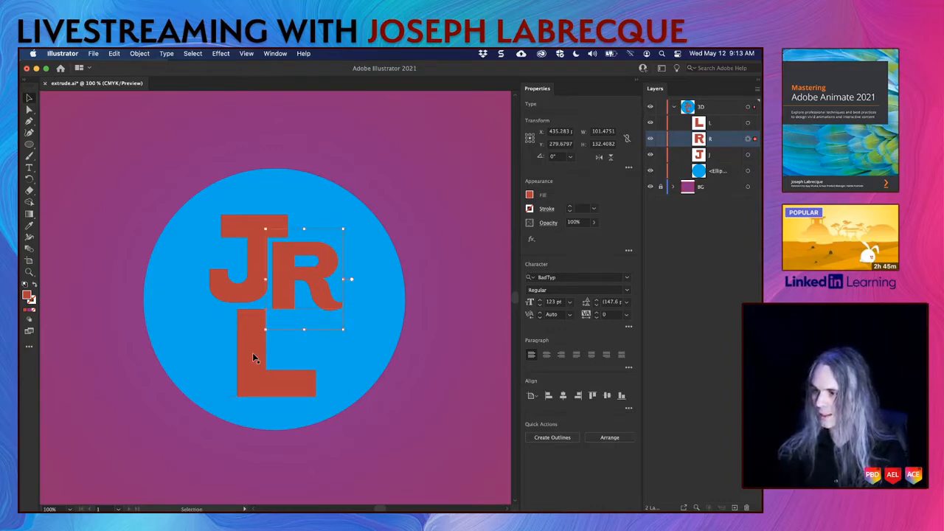
left_click_drag(253, 354, 256, 354)
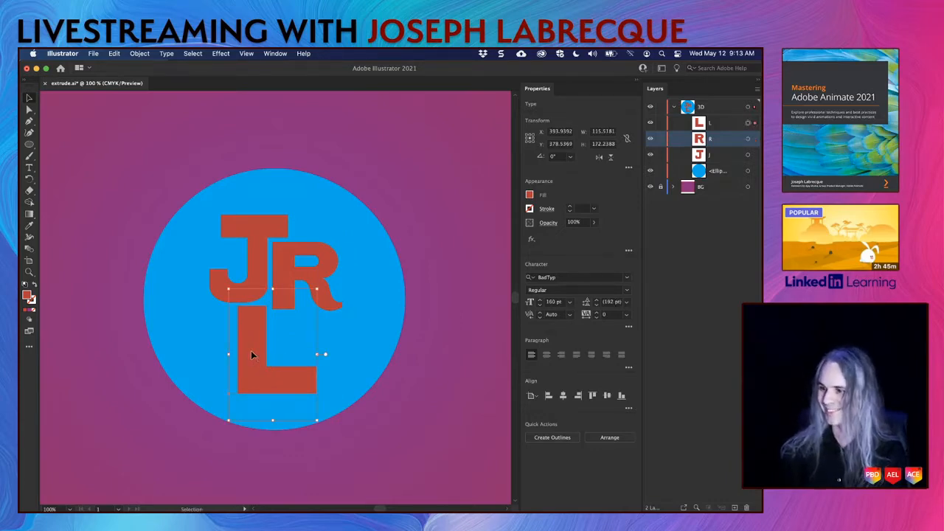
Step: Move the L to the right side of the R and set its font size to 134 pt
left_click_drag(251, 351, 356, 252)
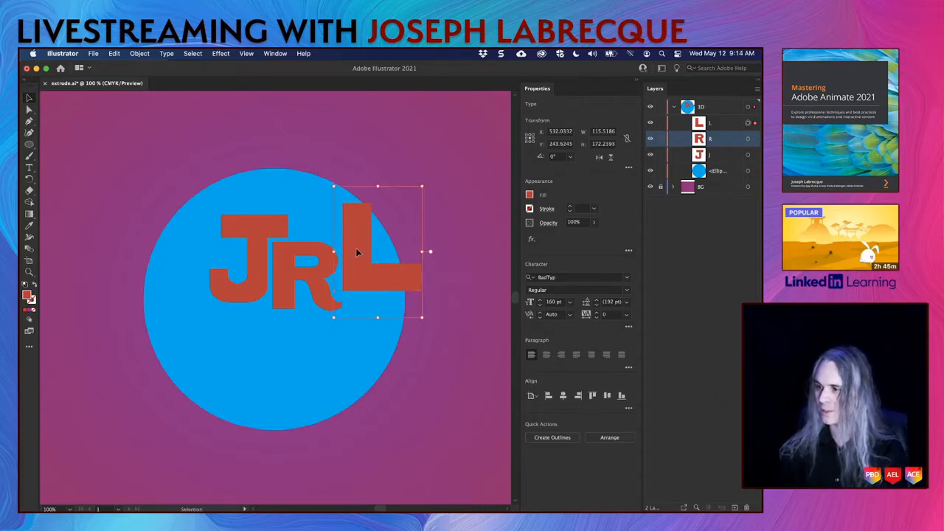
left_click(540, 306)
left_click(539, 306)
left_click_drag(539, 306, 539, 305)
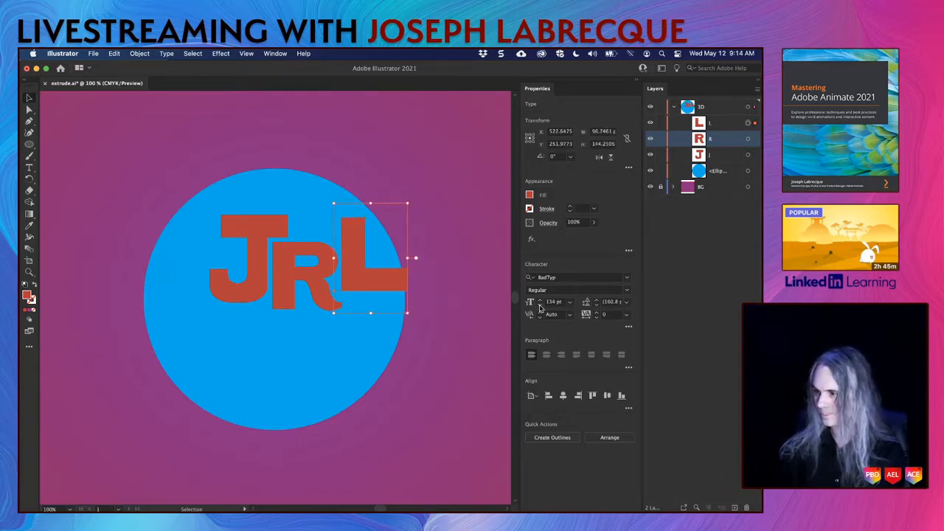
Step: Move the J, R and L together to the centre of the blue circle and deselect them
left_click(296, 281, "shift")
left_click(253, 226, "shift")
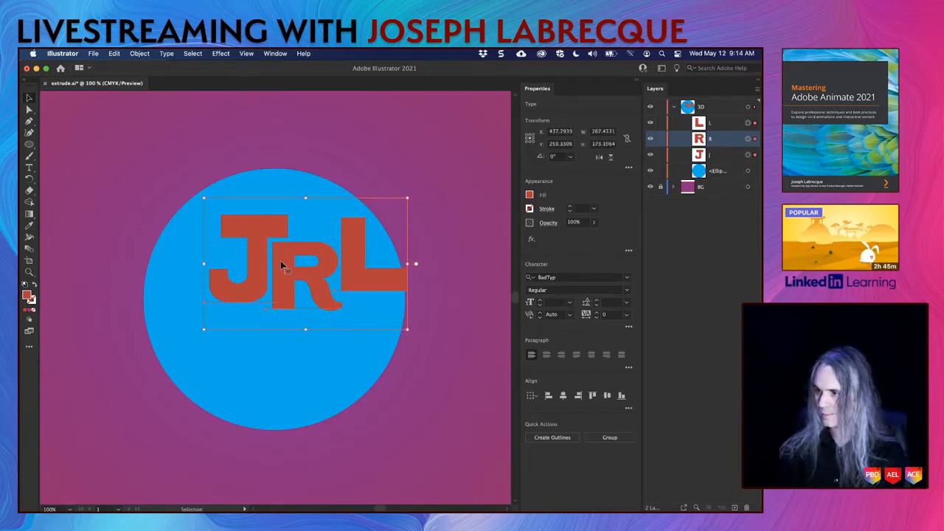
left_click_drag(281, 261, 250, 298)
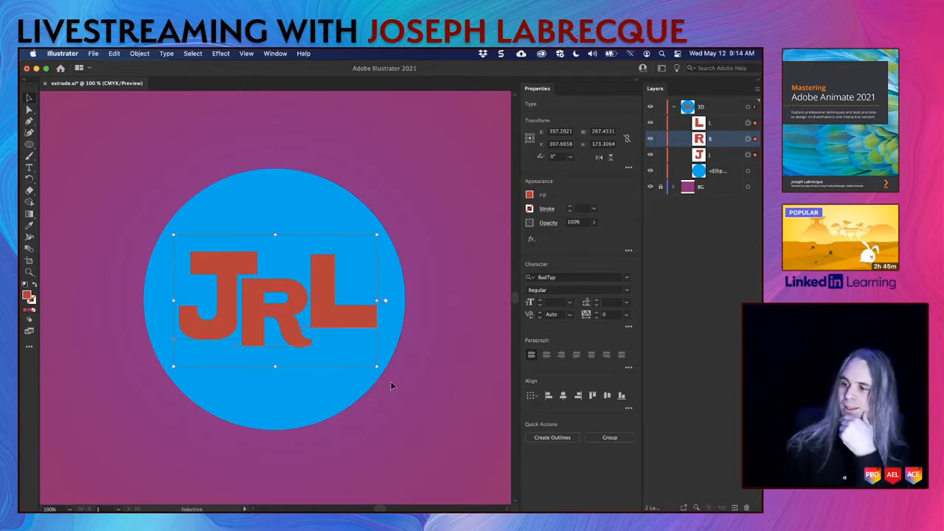
left_click(412, 405)
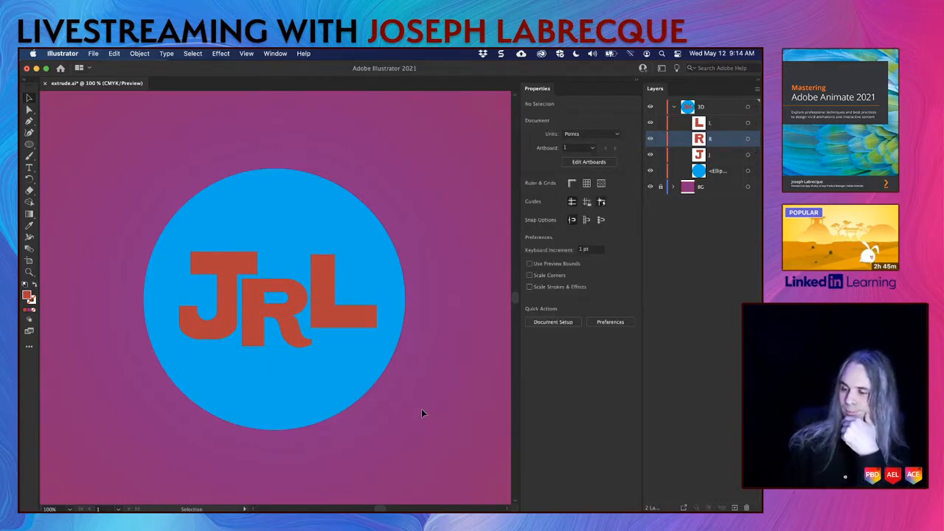
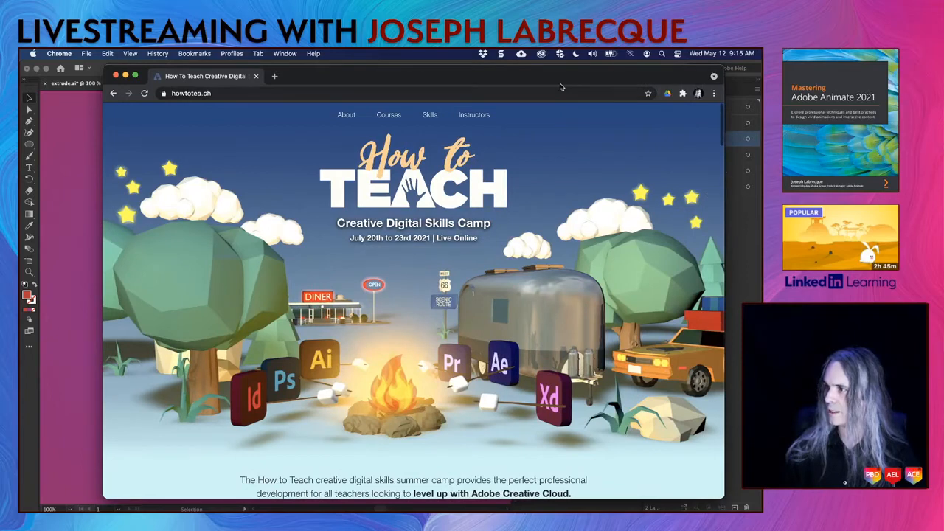
Step: Examine the courses, professional development and instructors sections of the How to Teach page in Chrome, and close the browser to return to Illustrator
left_click_drag(555, 78, 547, 74)
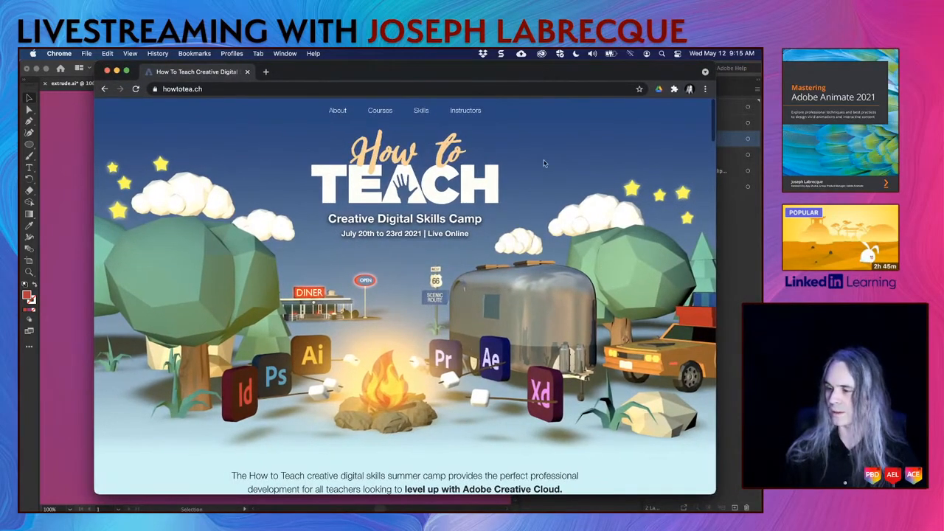
scroll(660, 400, "down", 1)
scroll(660, 399, "down", 1)
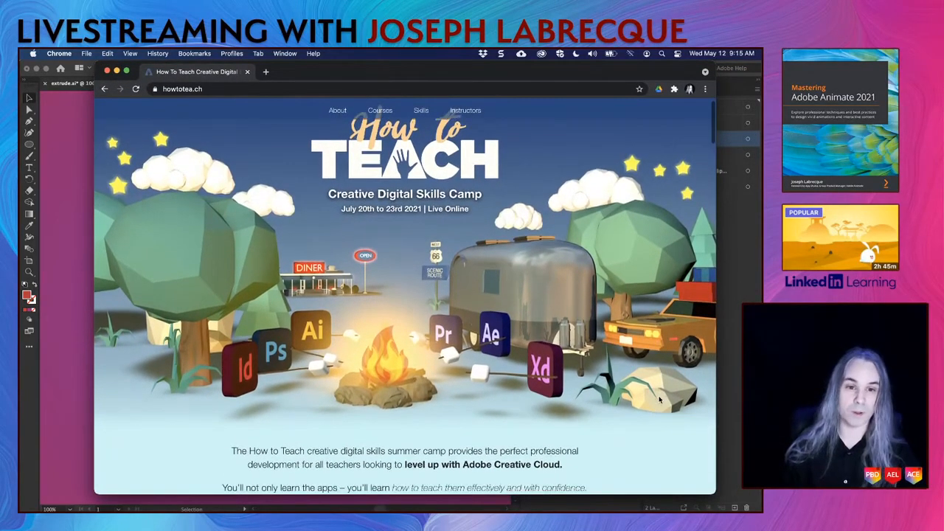
scroll(660, 399, "down", 2)
scroll(660, 399, "up", 3)
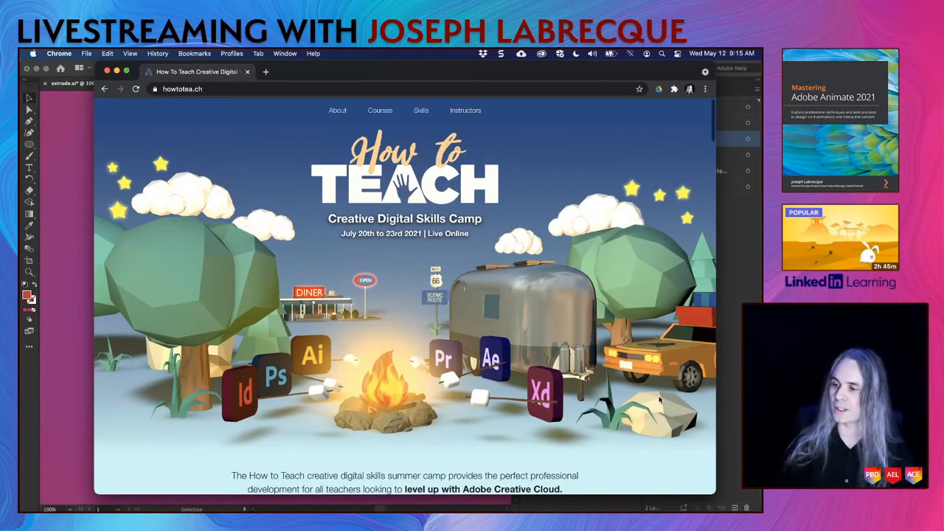
scroll(660, 399, "down", 5)
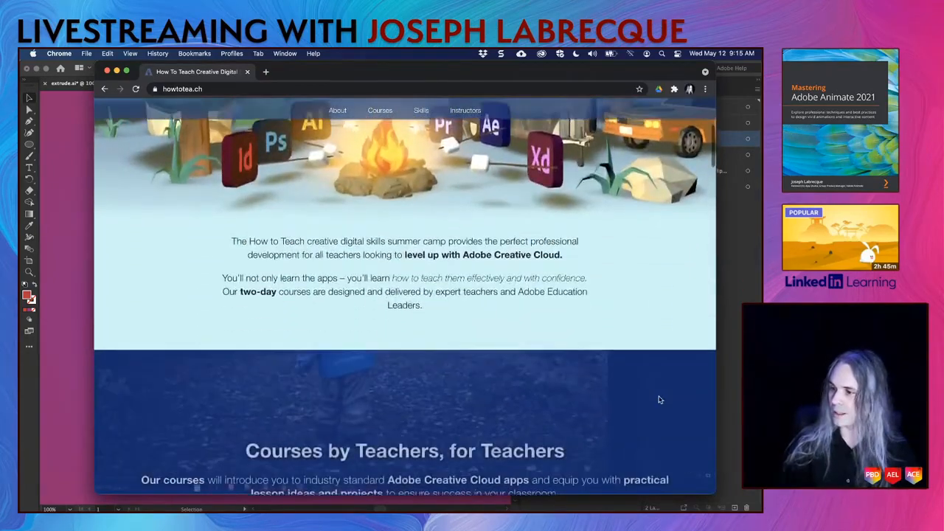
scroll(660, 400, "down", 7)
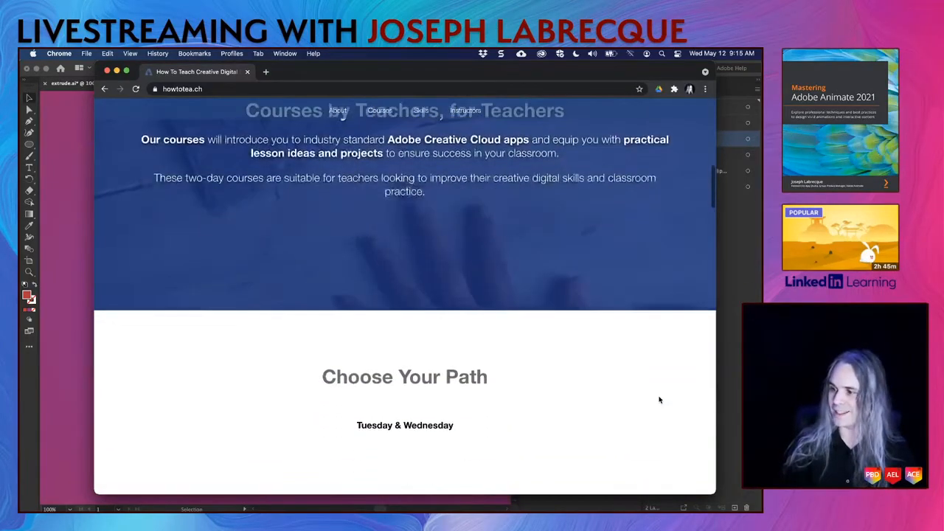
scroll(661, 400, "down", 5)
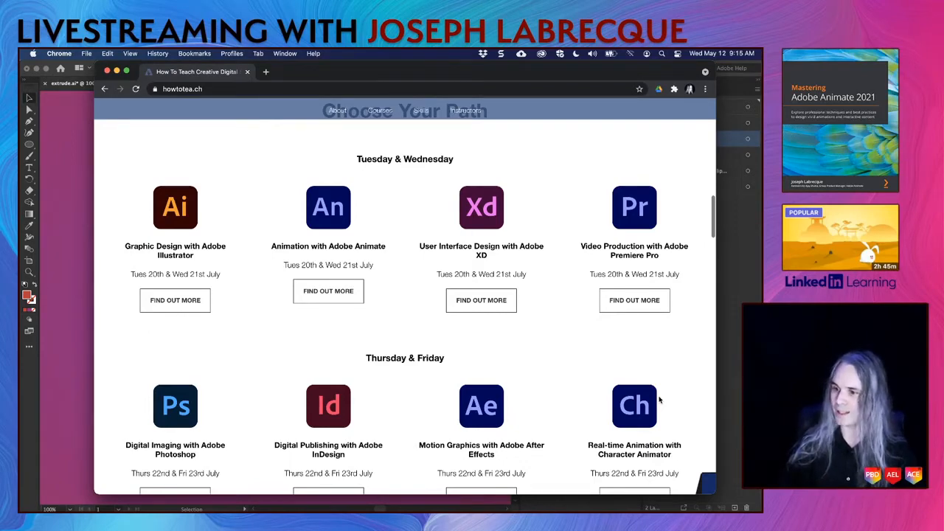
scroll(660, 400, "down", 3)
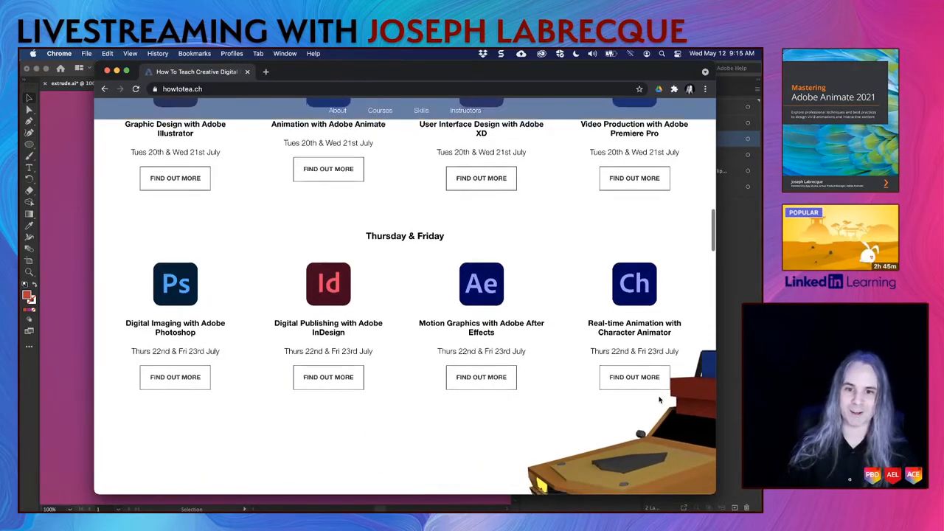
scroll(660, 400, "down", 10)
scroll(658, 397, "down", 4)
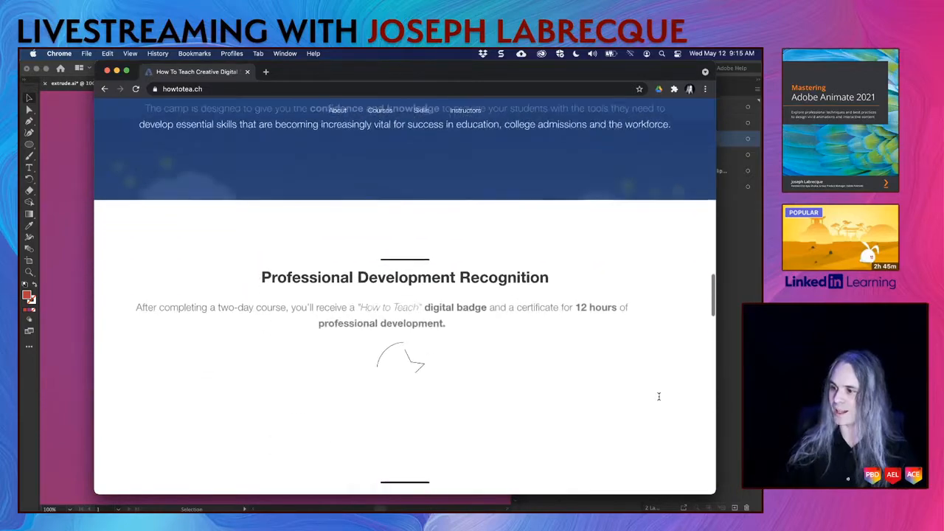
scroll(659, 400, "down", 3)
scroll(659, 400, "down", 1)
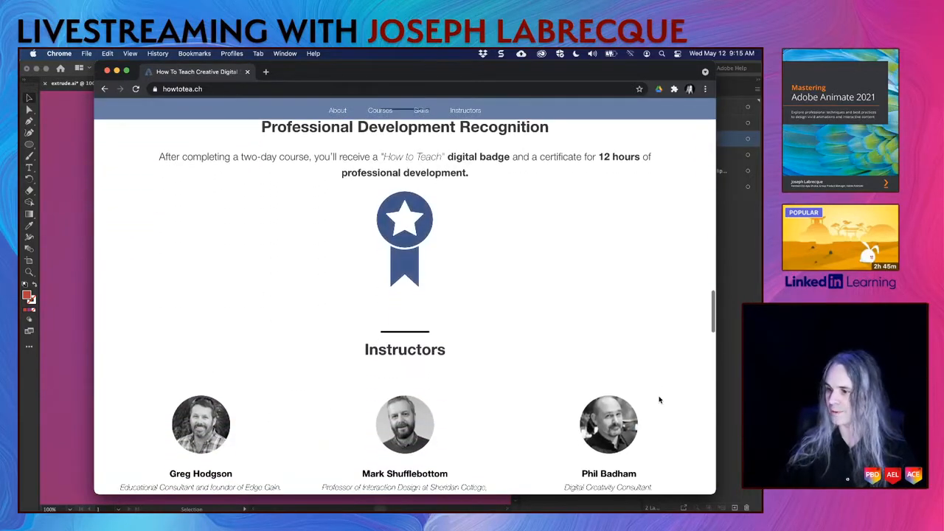
scroll(660, 400, "up", 1)
scroll(660, 400, "up", 20)
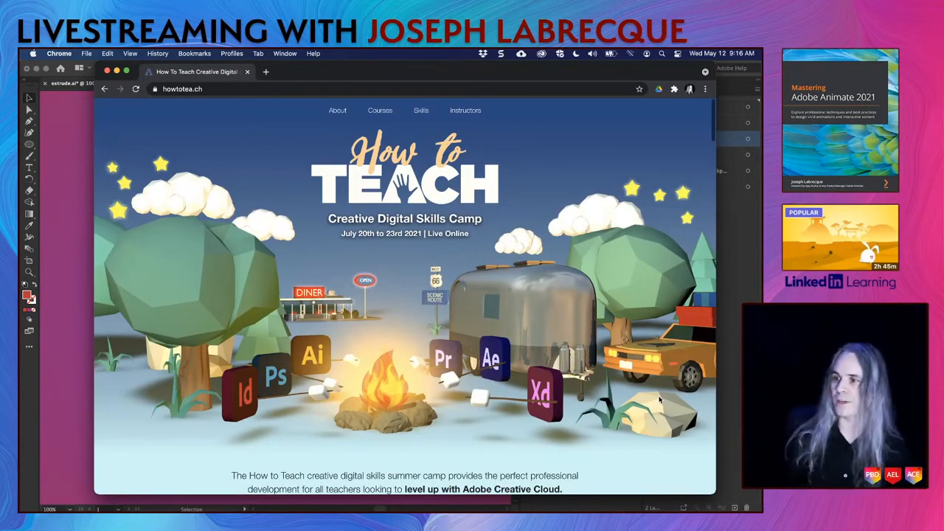
left_click(106, 71)
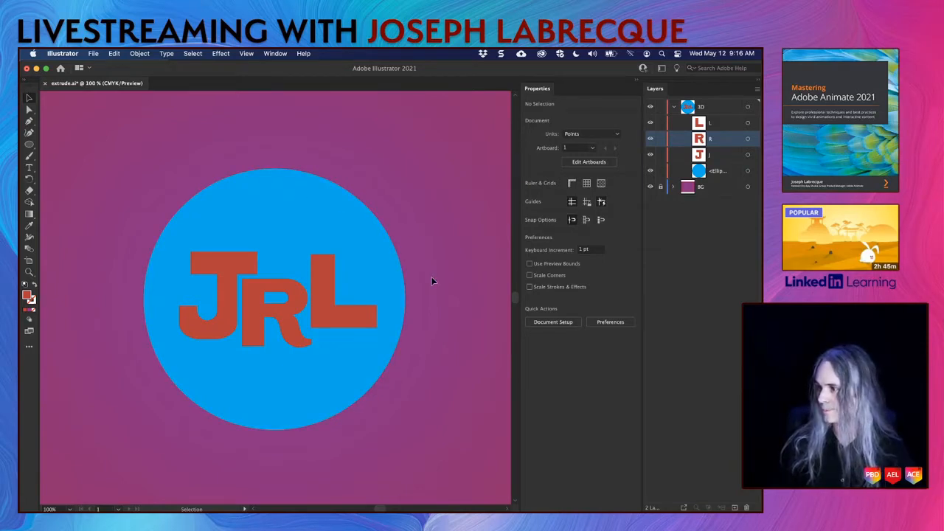
Step: Convert the L, R and J text to outlines and break them apart into separate ungrouped paths
left_click(331, 293)
left_click(276, 303, "shift")
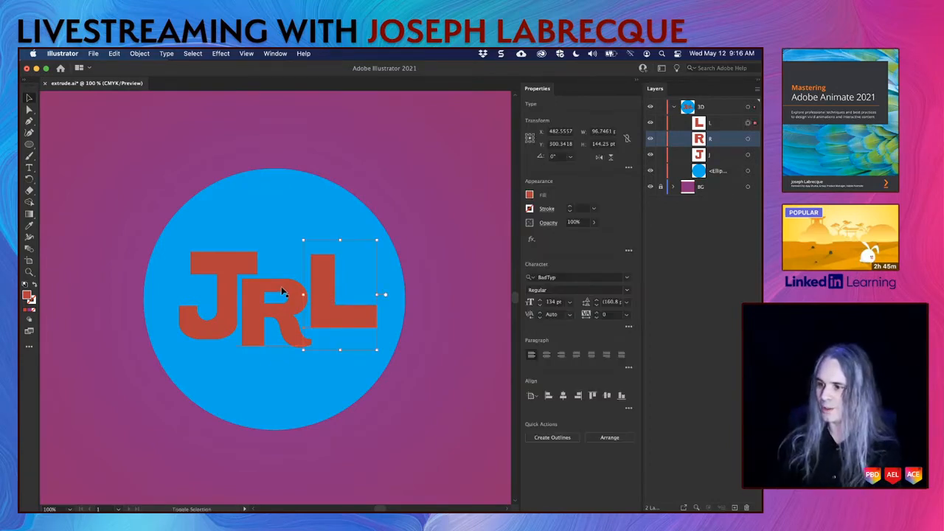
left_click(230, 273, "shift")
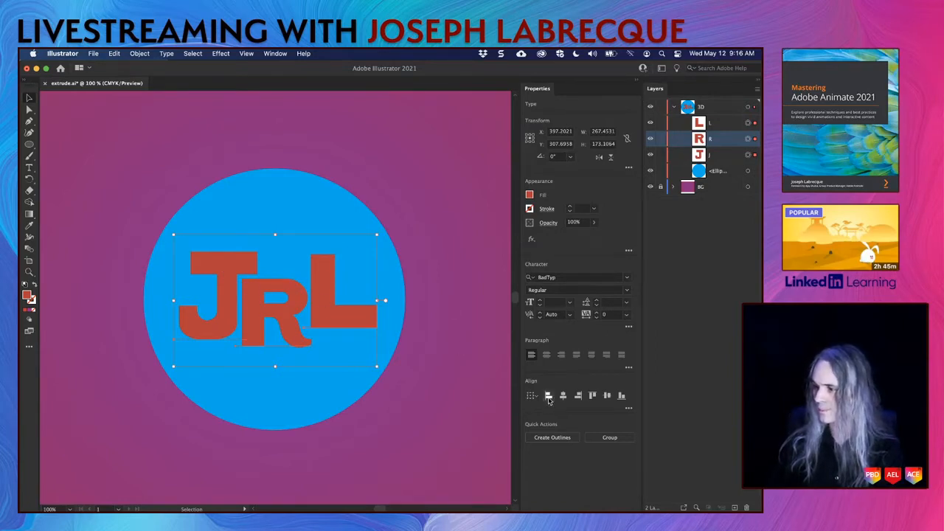
left_click(561, 440)
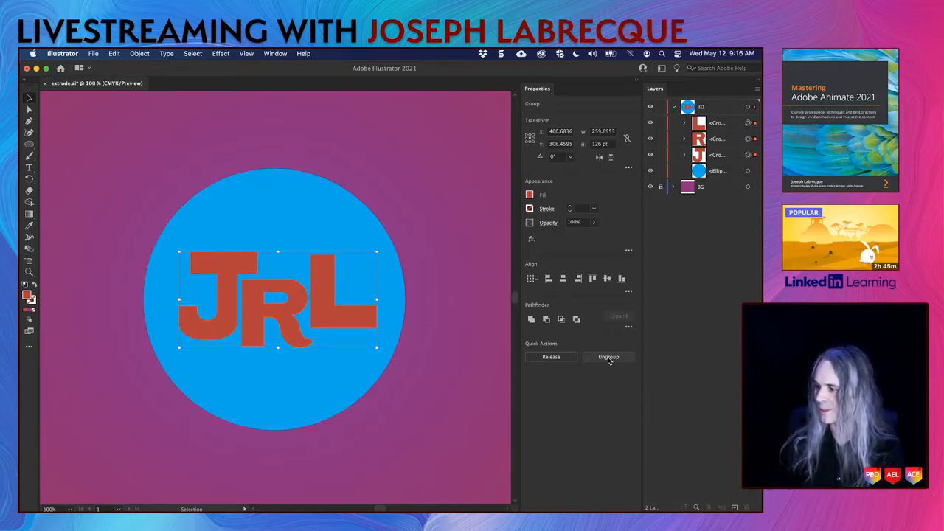
left_click(565, 360)
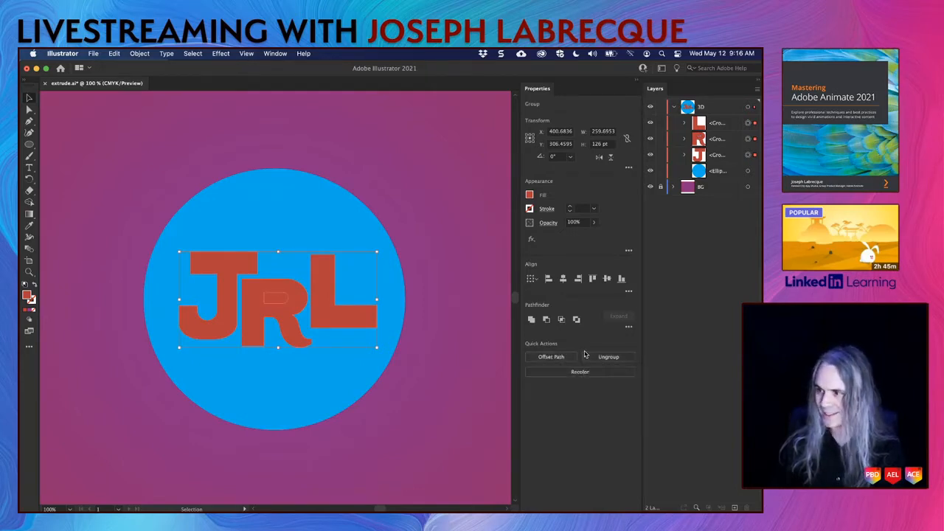
left_click(607, 357)
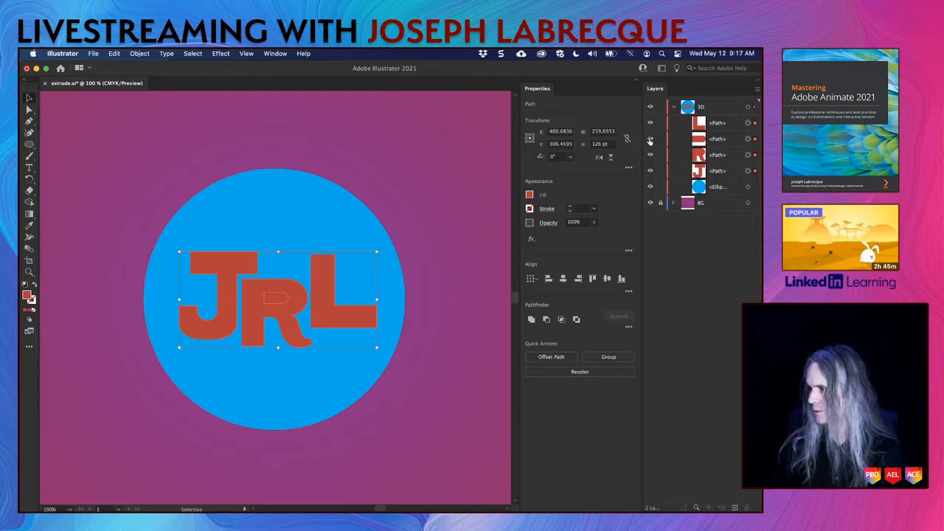
Step: Hide the R's inner counter path to identify it, show it again, and select the R's outer path
left_click(650, 138)
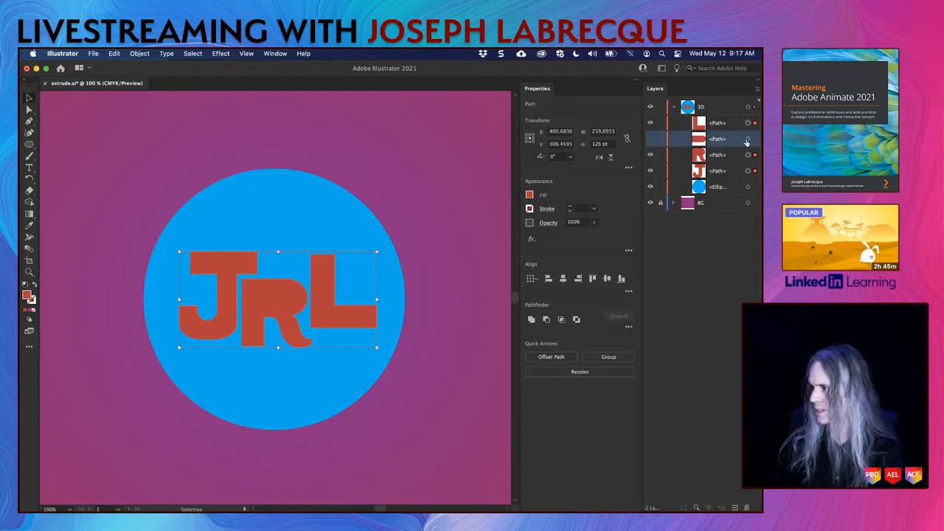
left_click(748, 140)
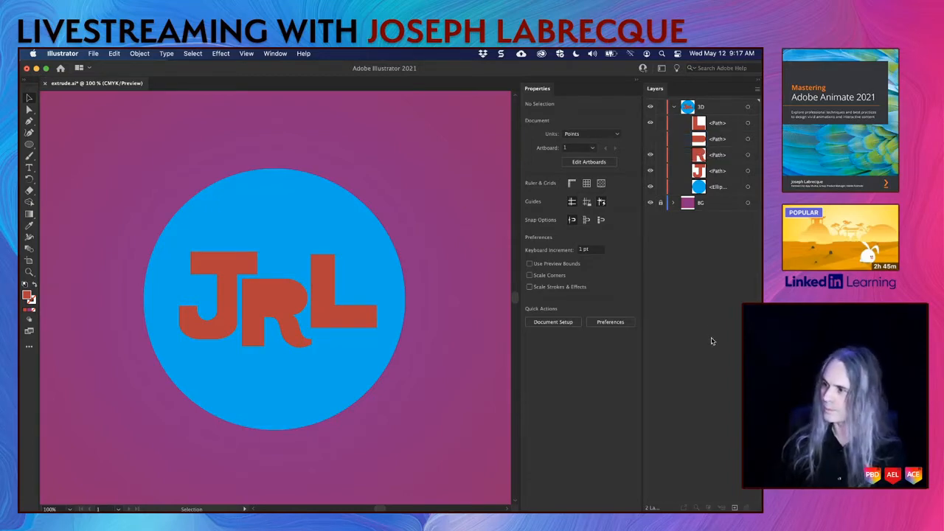
left_click(270, 298)
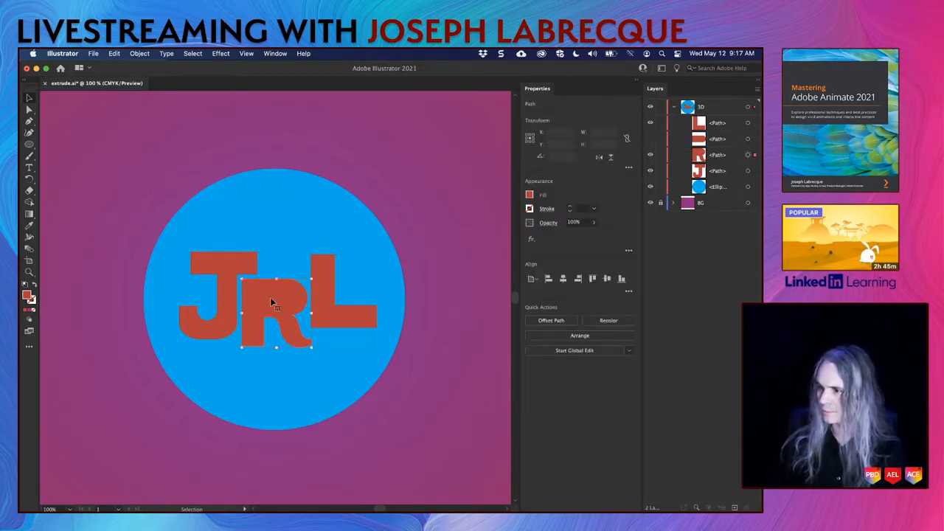
left_click(719, 157, "shift")
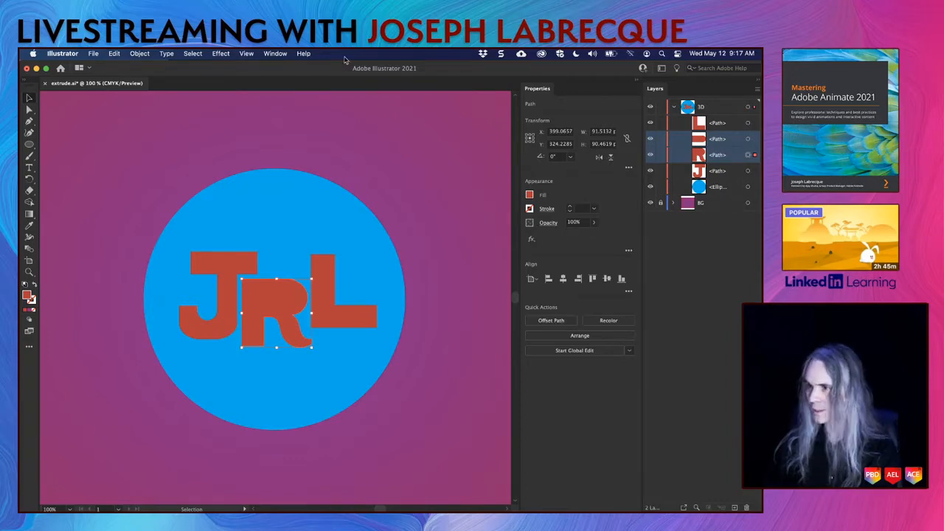
Step: Try to intersect the R's outer path with its counter path using Pathfinder
left_click(275, 53)
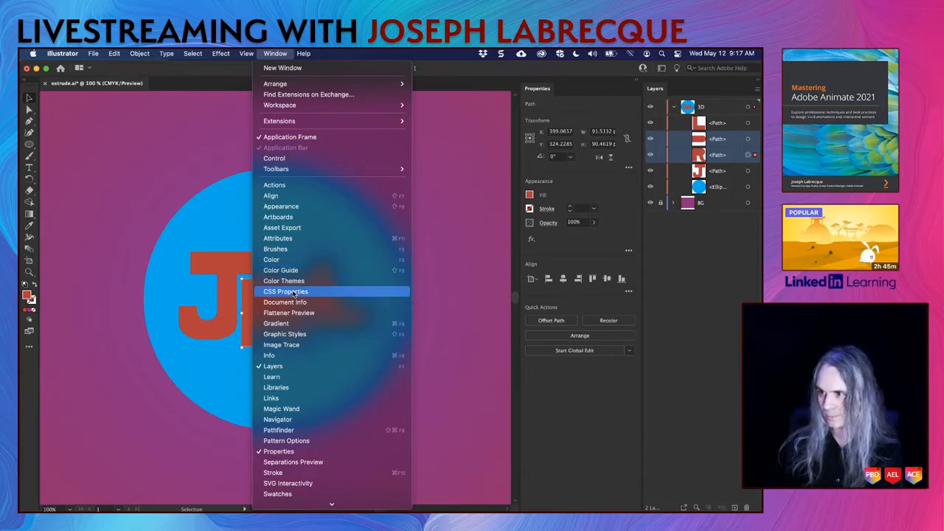
scroll(299, 347, "down", 5)
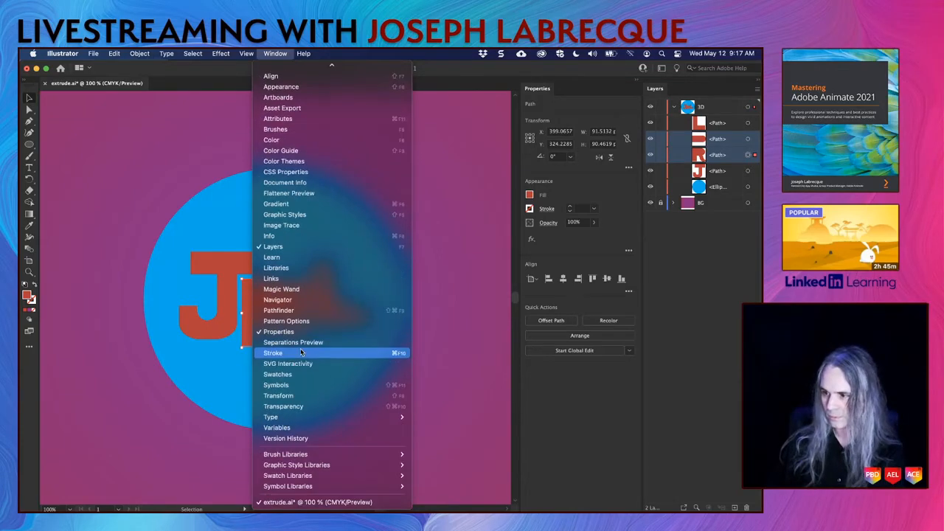
left_click(290, 310)
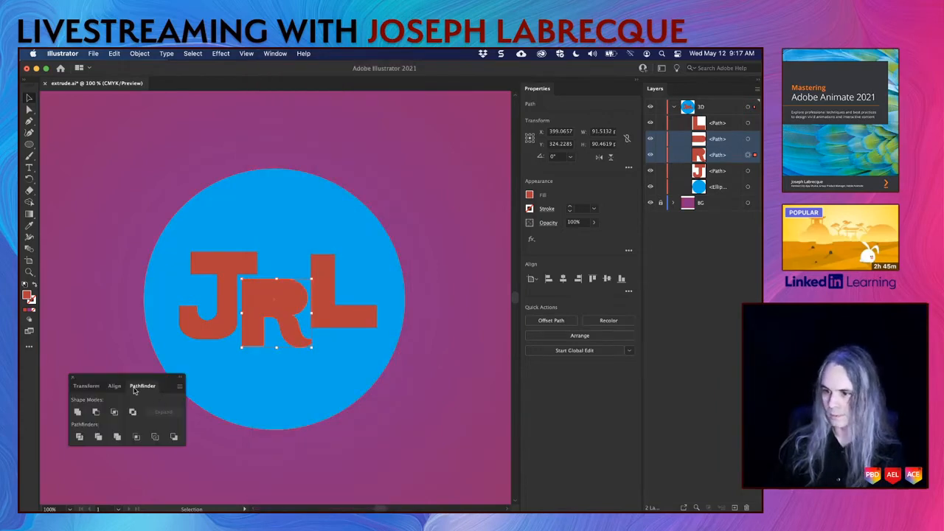
left_click_drag(135, 389, 448, 129)
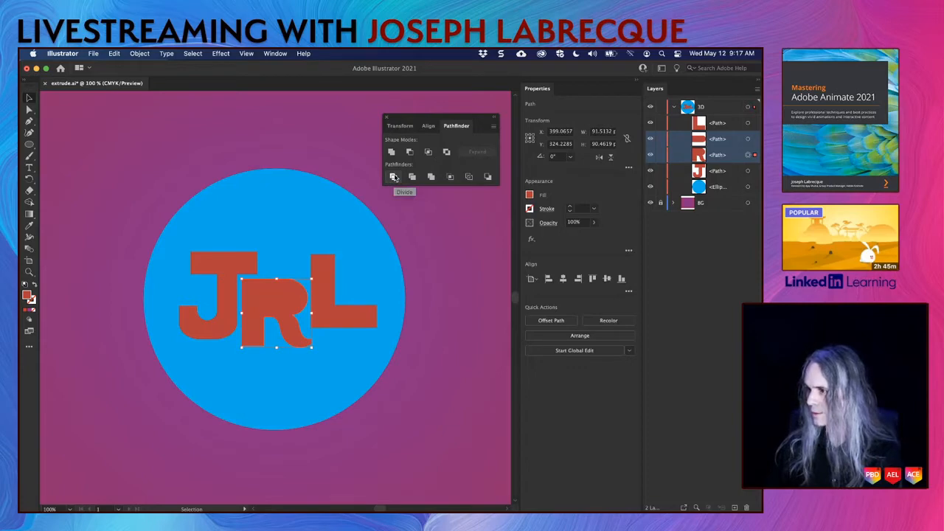
left_click(427, 152)
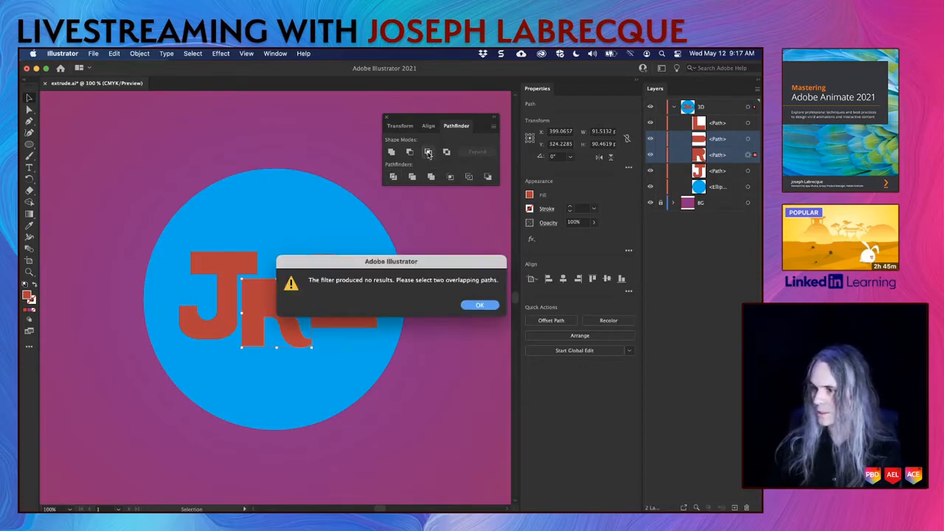
left_click(466, 307)
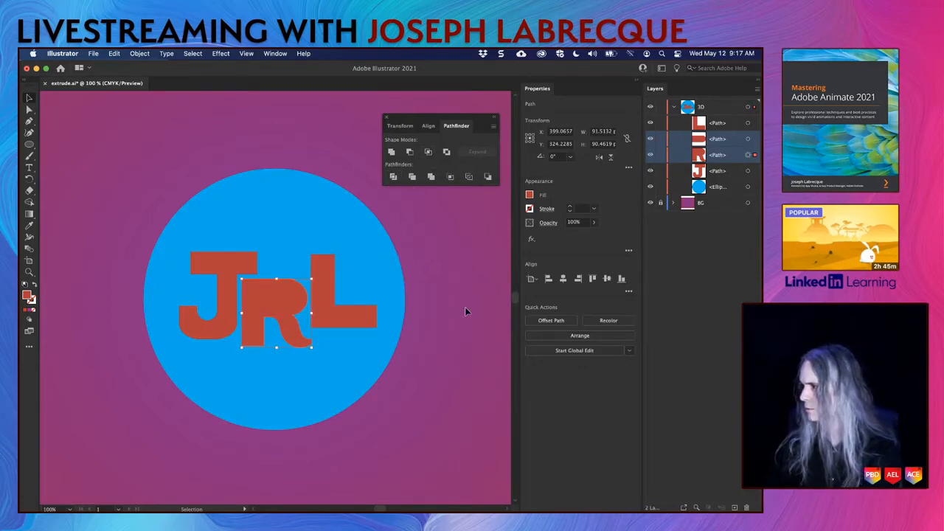
Step: Subtract the inner counter path from the R's outer path with Minus Front, and save the document
left_click(748, 139, "shift")
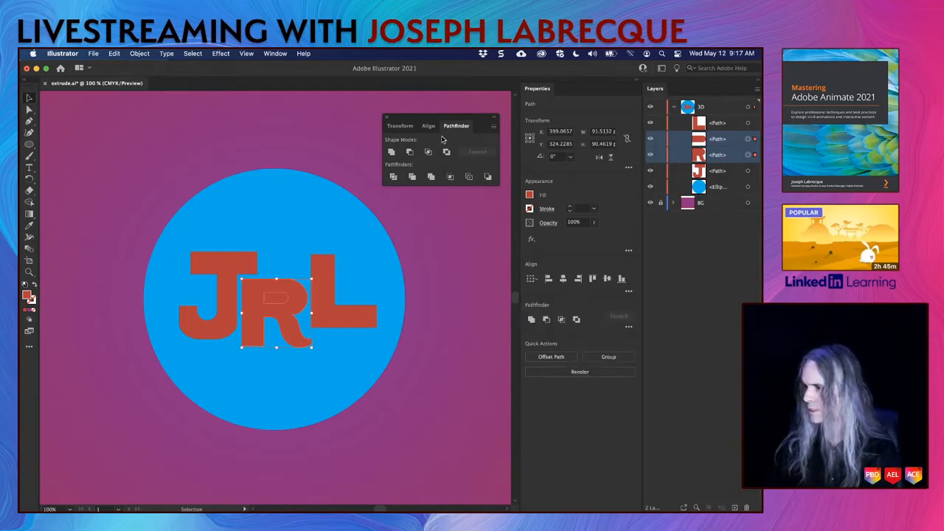
left_click(547, 321)
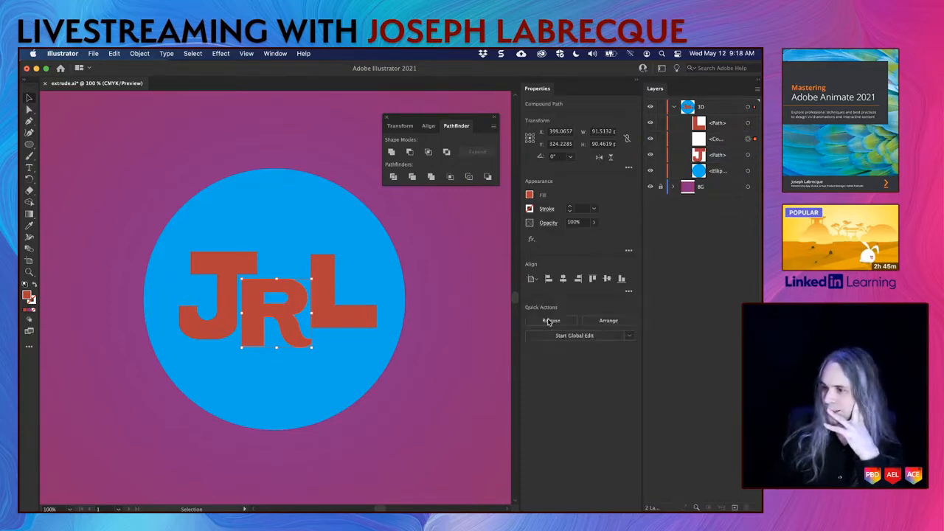
left_click(385, 117)
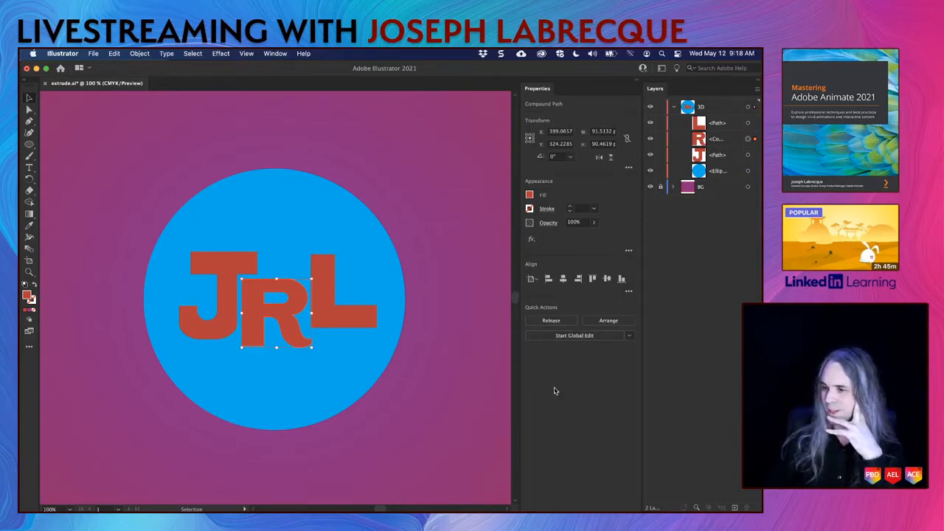
left_click(455, 371)
key("cmd+s")
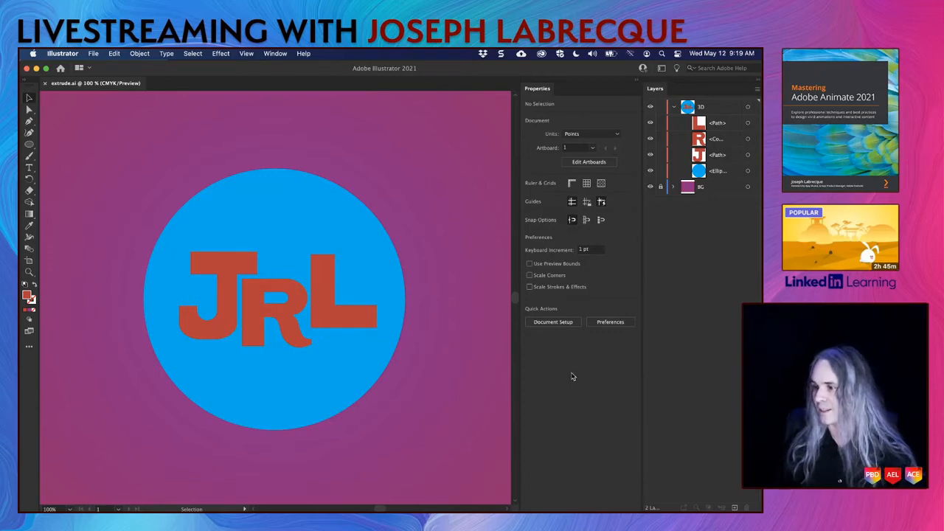
Step: Group the L, R and J outlines in the 3D layer
left_click(333, 307)
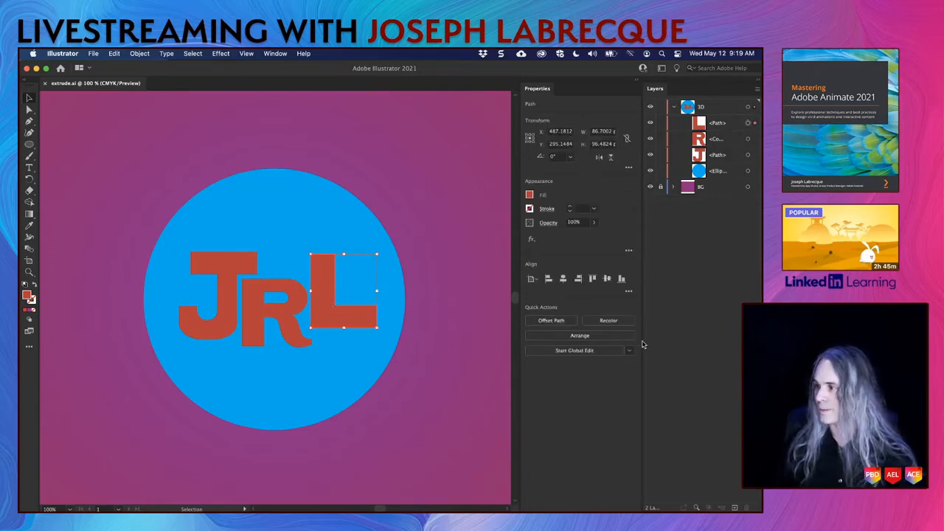
left_click(483, 410)
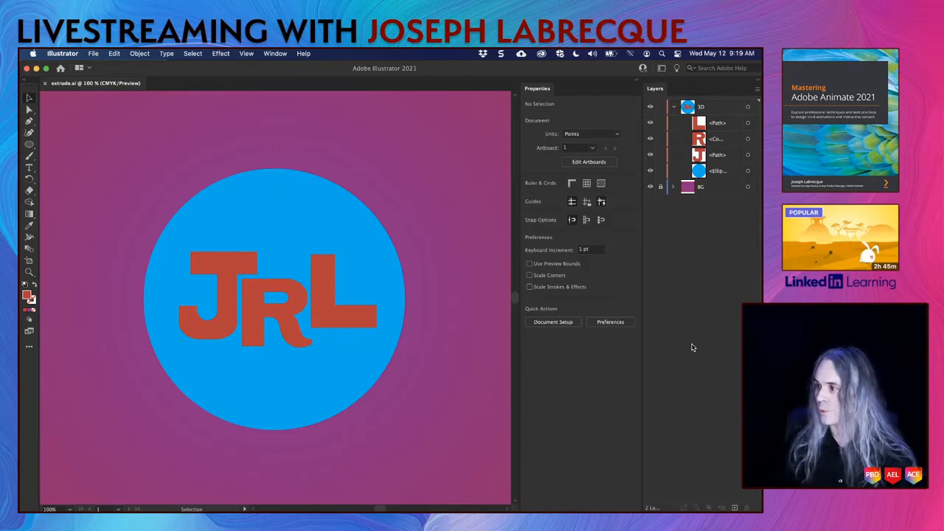
left_click(728, 124)
left_click(727, 158, "shift")
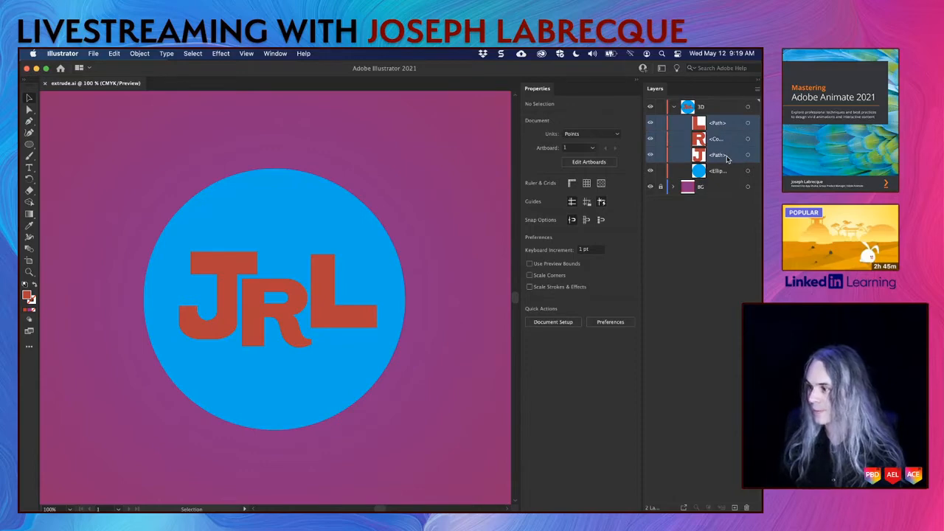
left_click(748, 123)
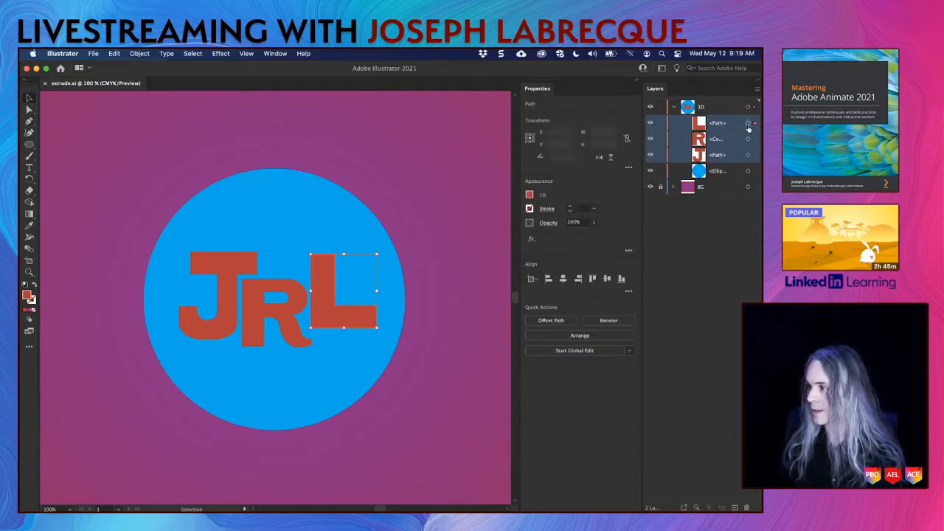
left_click(748, 140, "shift")
left_click(748, 155, "shift")
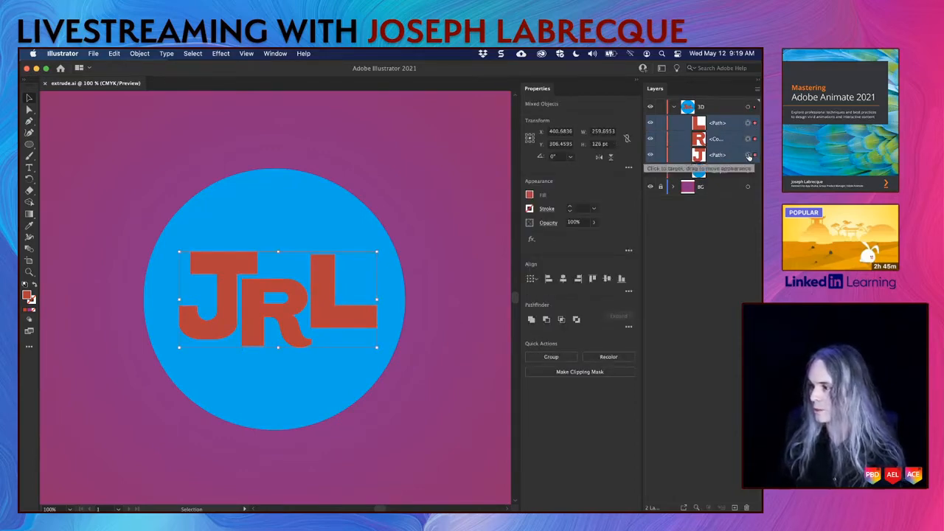
left_click(558, 357)
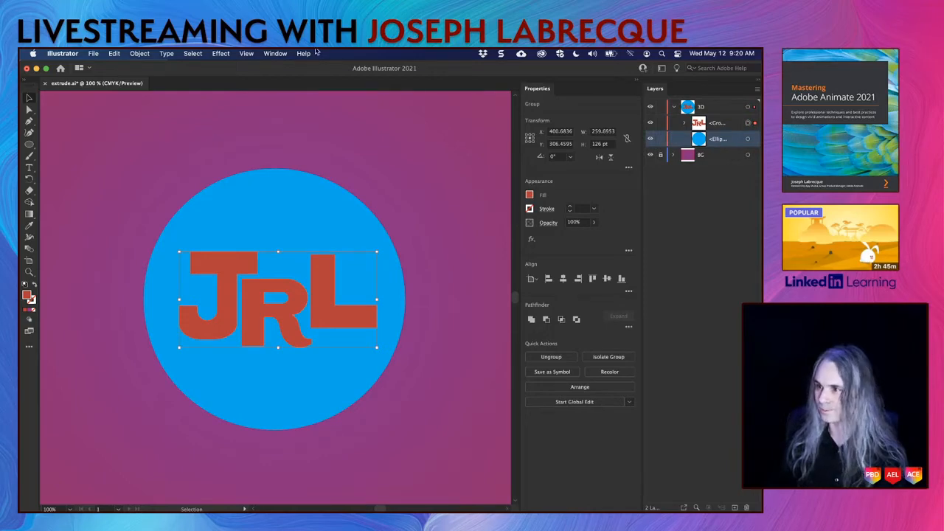
Step: Preview the 3D Revolve effect on the grouped JRL letters and discard it
left_click(215, 53)
mouse_move(255, 123)
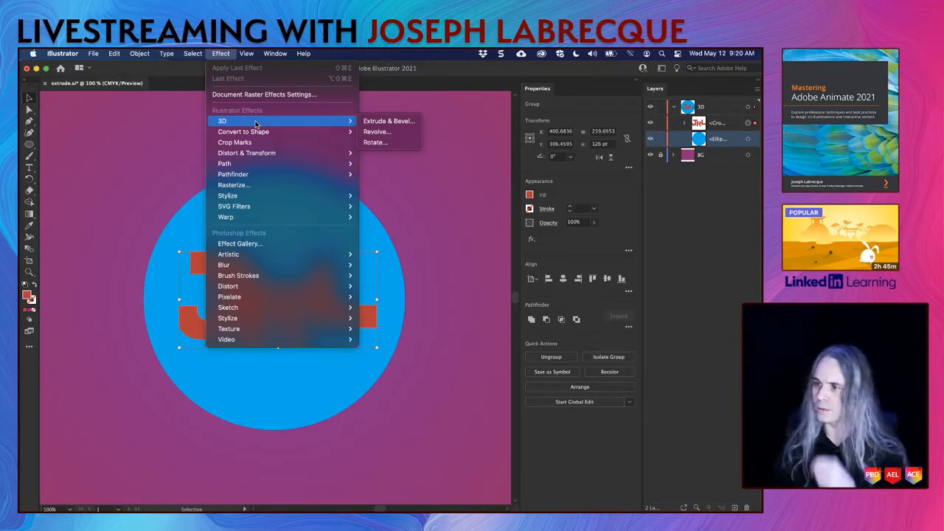
left_click(406, 134)
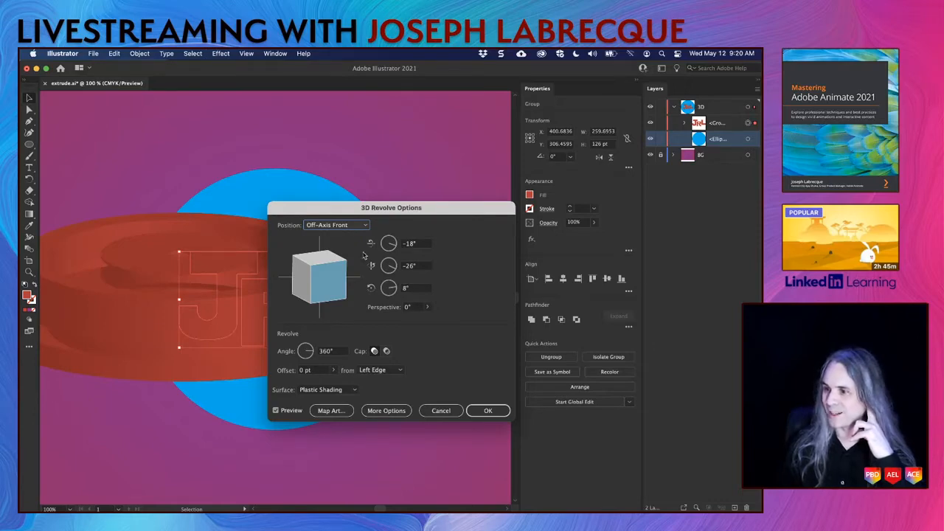
left_click(436, 410)
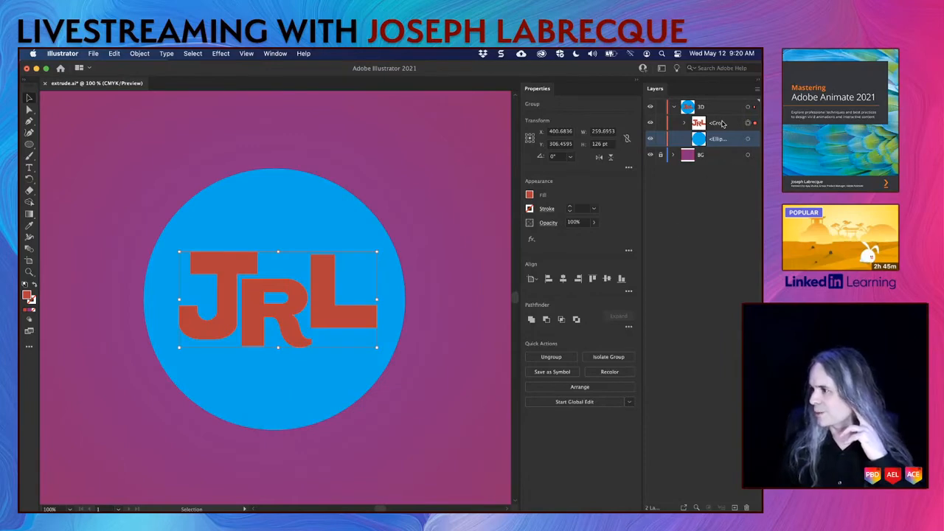
Step: Preview the 3D Revolve effect on the blue circle with a custom rotation of -20°, -30°, 1° and discard it
left_click(748, 140)
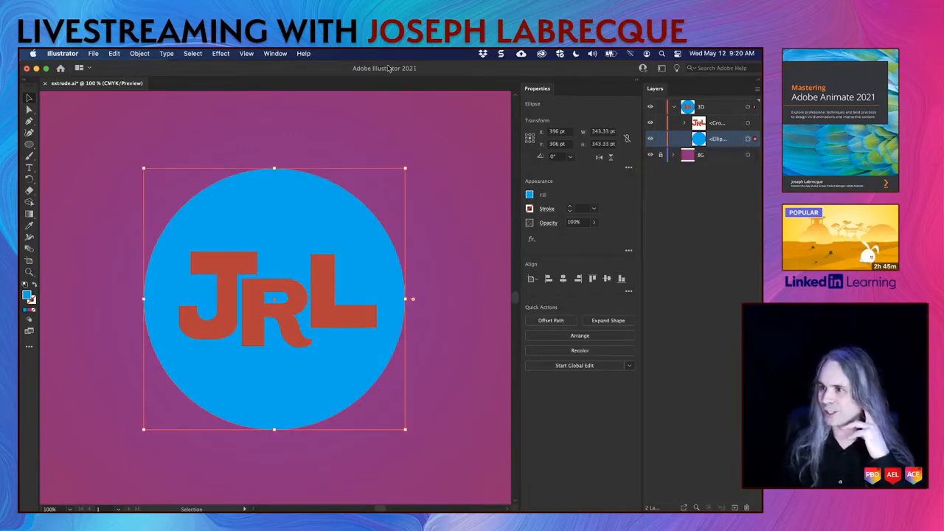
left_click(285, 55)
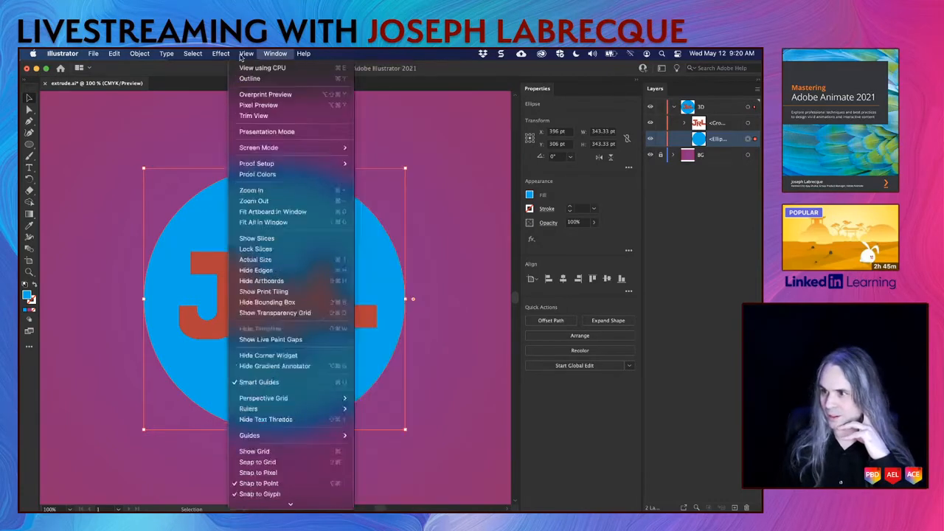
mouse_move(227, 58)
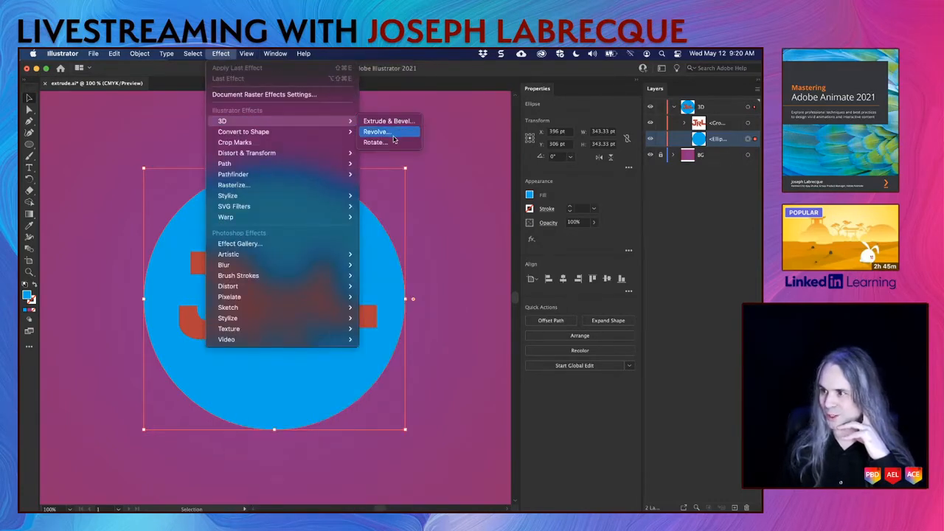
left_click(393, 134)
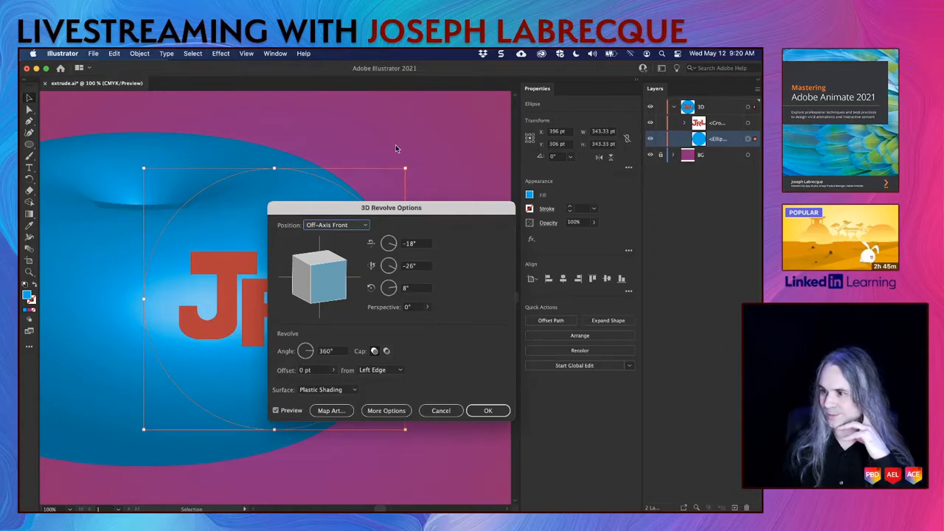
left_click_drag(400, 210, 580, 123)
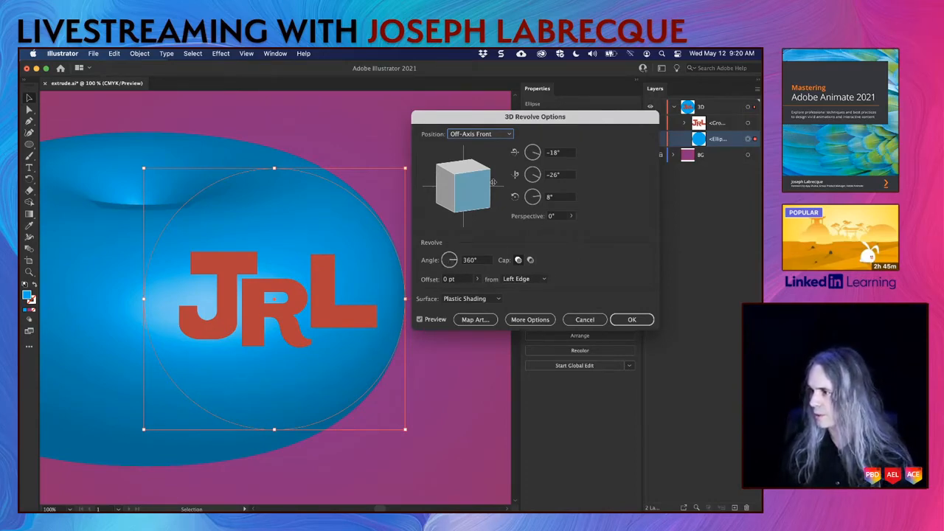
left_click_drag(493, 182, 473, 188)
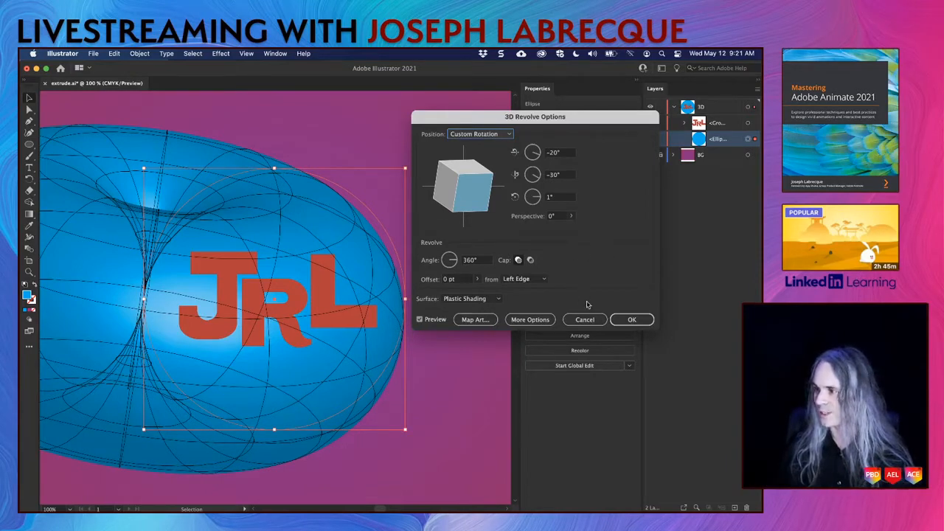
left_click(589, 324)
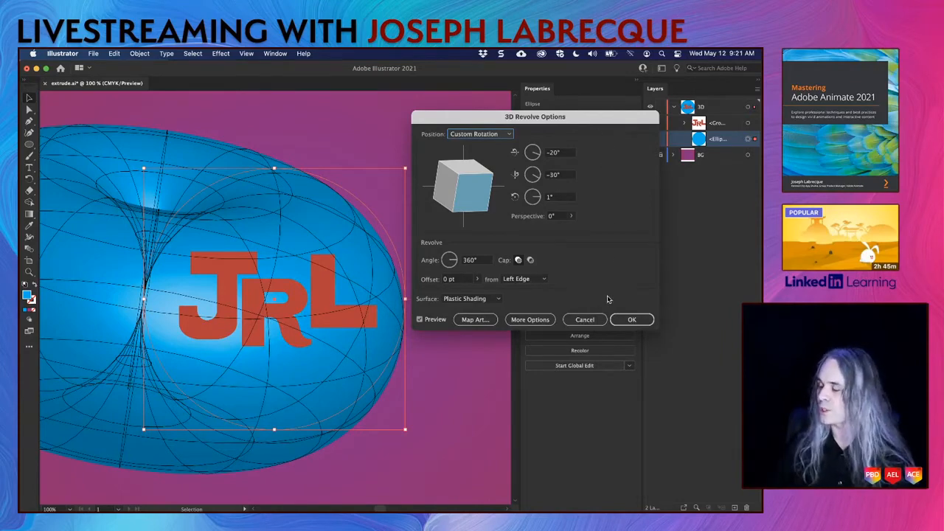
left_click(591, 321)
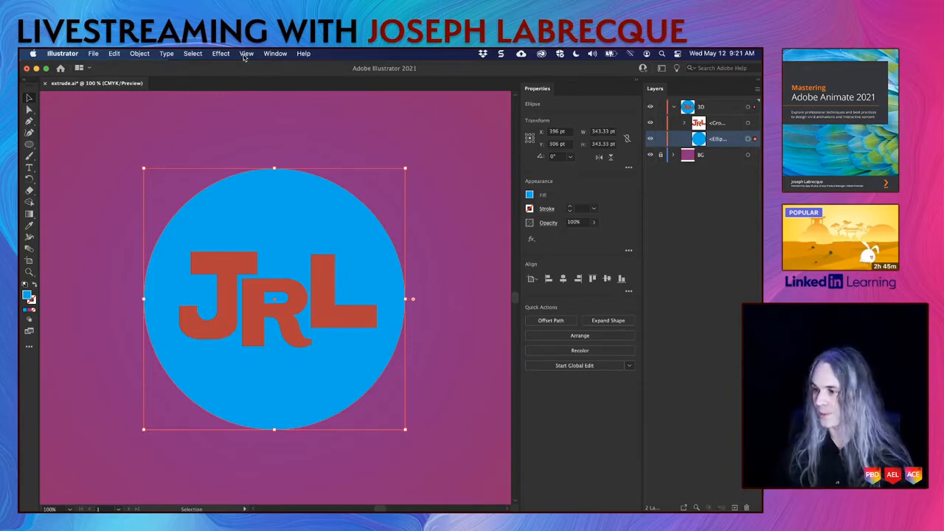
left_click(685, 218)
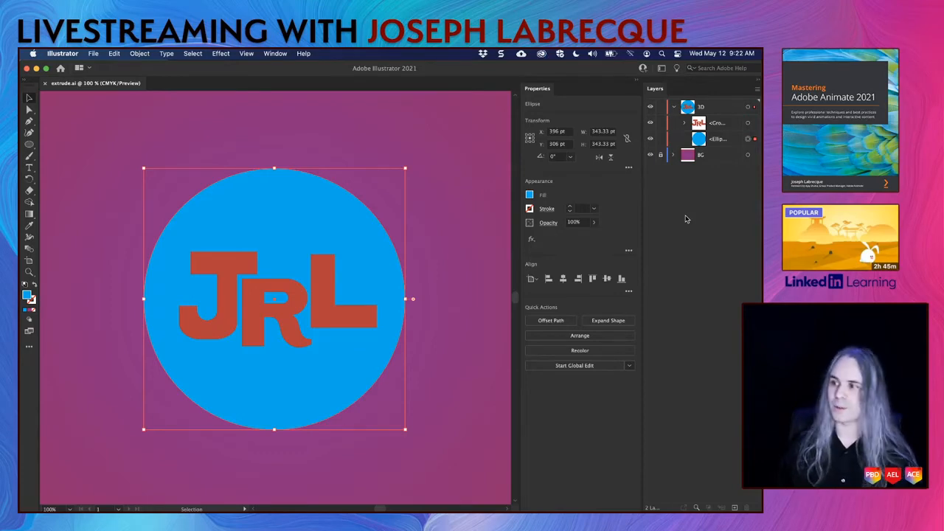
Step: Preview the 3D Rotate effect on the blue circle with a custom rotation of 26°, 26°, 5° and discard it
left_click(275, 54)
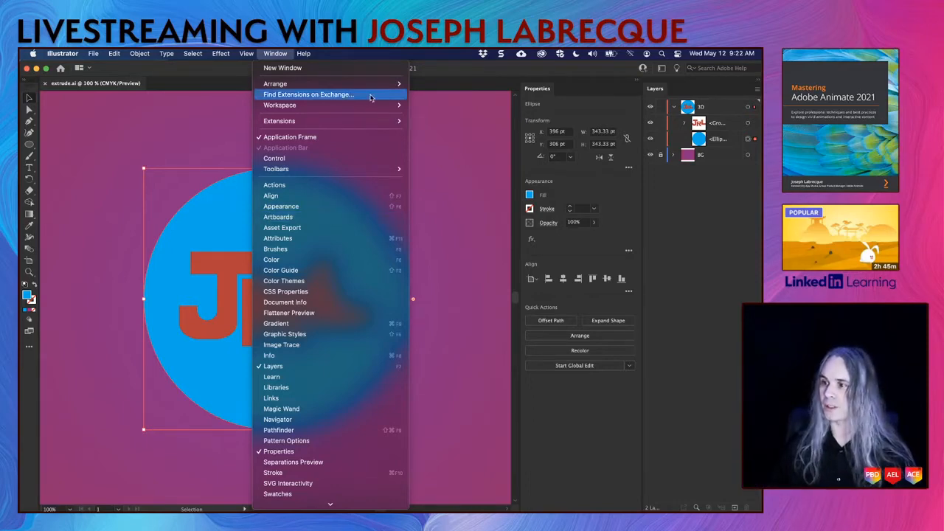
mouse_move(373, 89)
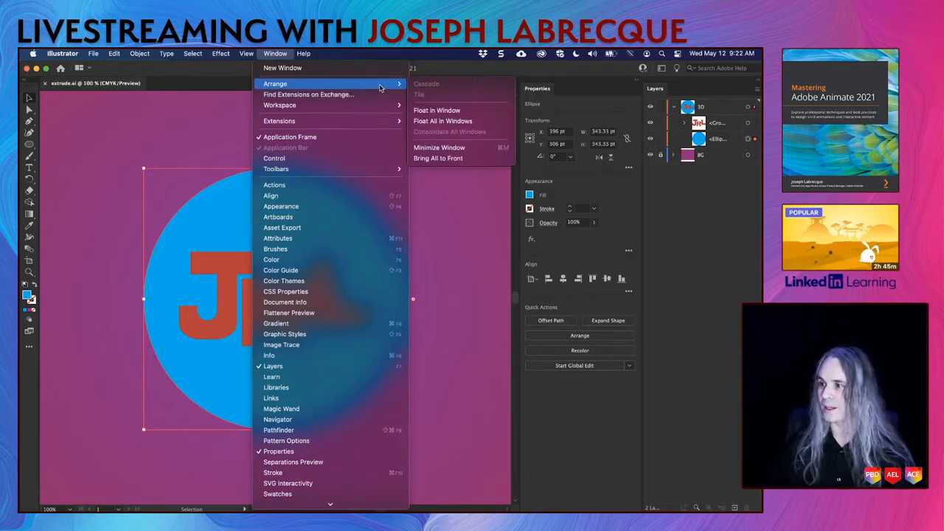
mouse_move(374, 105)
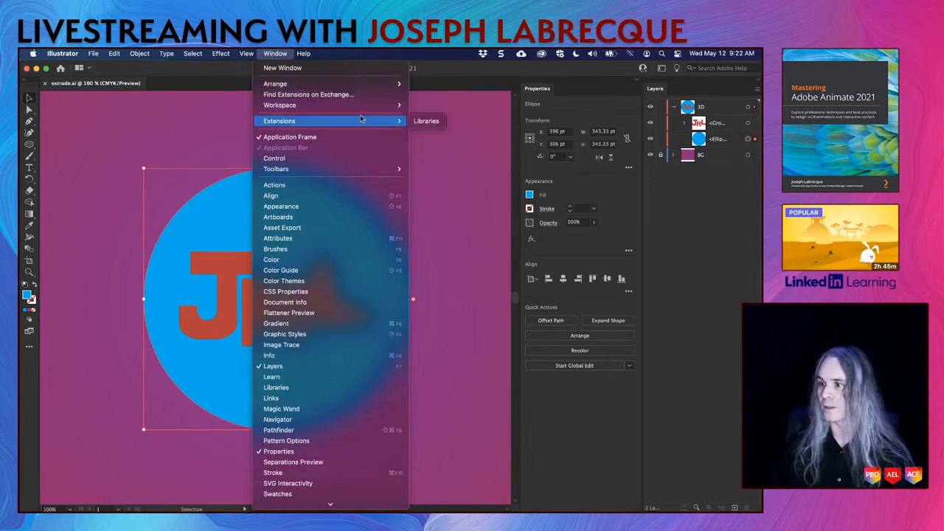
mouse_move(248, 56)
mouse_move(258, 119)
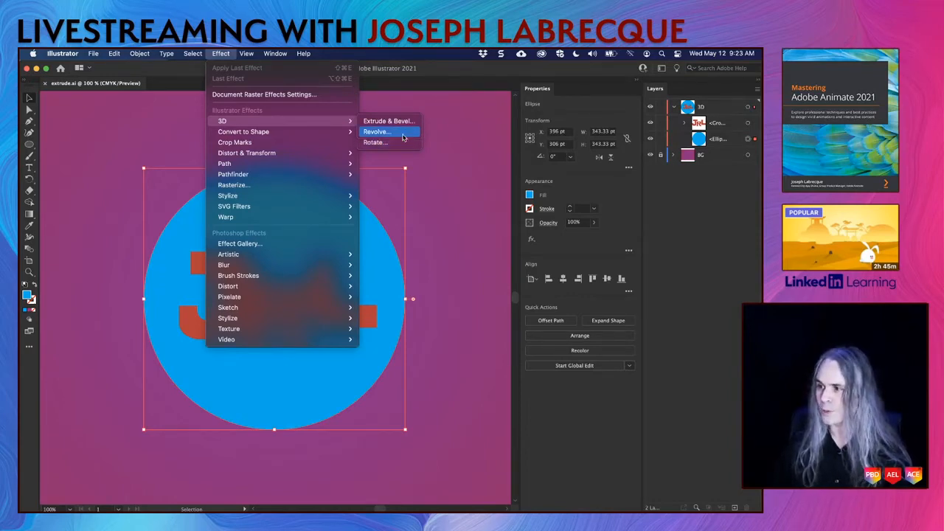
left_click(404, 144)
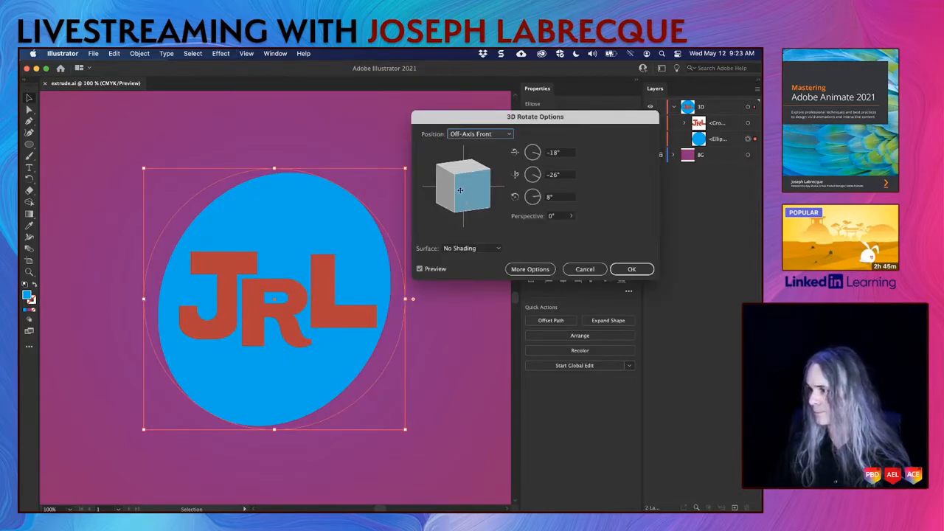
mouse_move(467, 187)
left_mouse_down()
mouse_move(491, 199)
mouse_move(439, 177)
mouse_move(478, 200)
mouse_move(442, 175)
mouse_move(473, 189)
mouse_move(463, 179)
left_mouse_up()
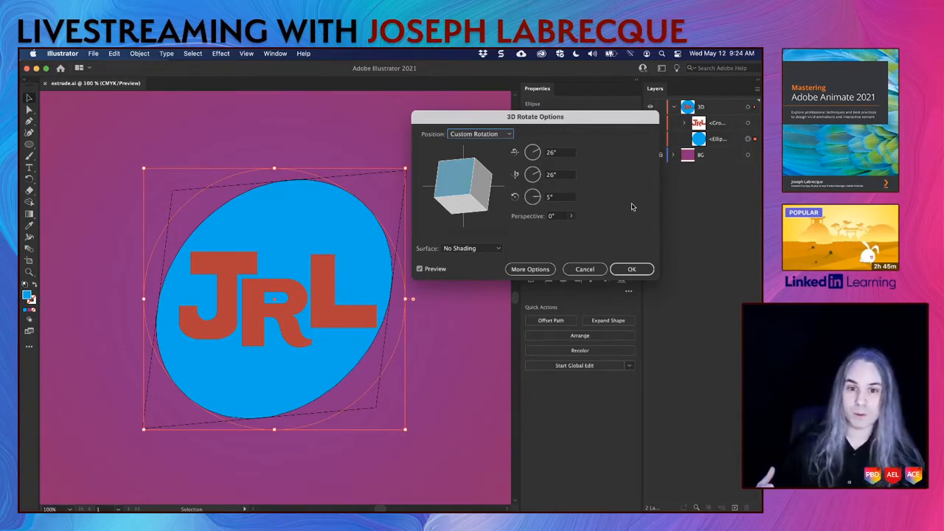
left_click(588, 273)
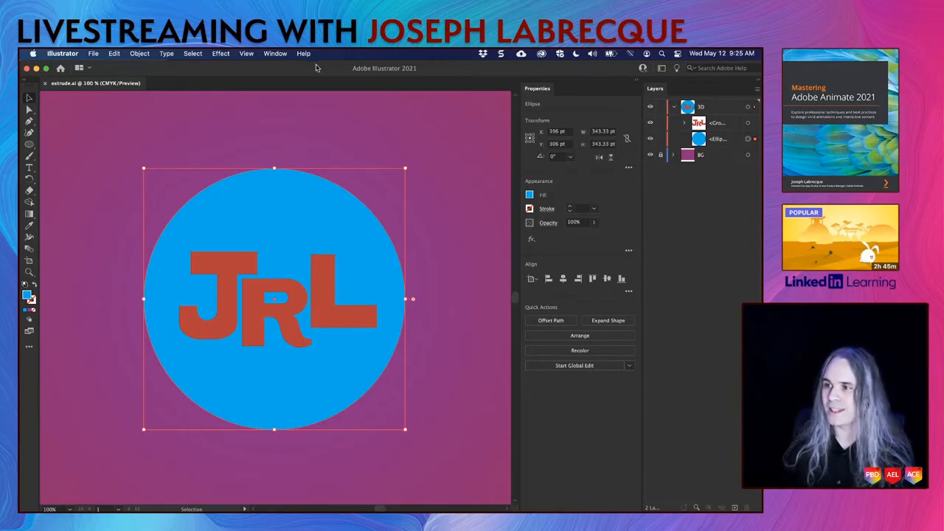
Step: Start a 3D Extrude & Bevel effect on the blue circle, rotated 42°, -9°, 6°, with 0 pt extrude depth and no bevel
left_click(245, 54)
mouse_move(221, 54)
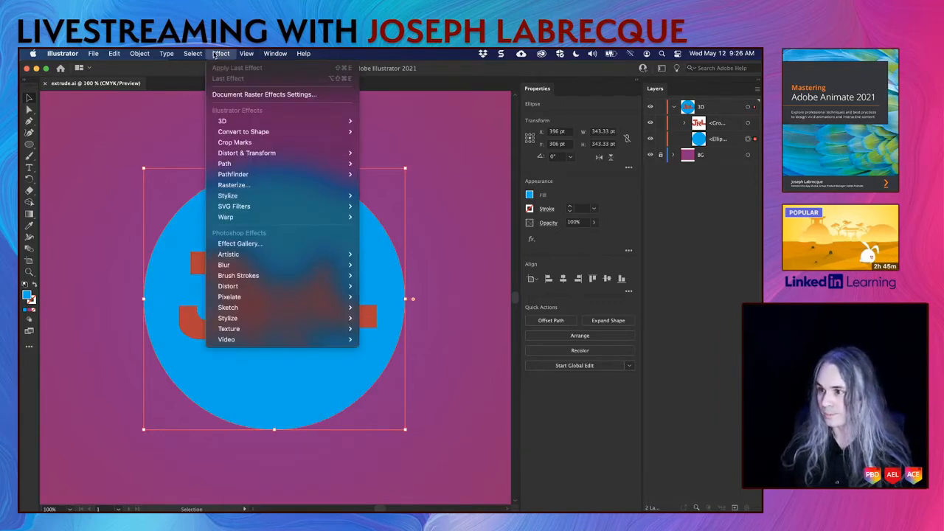
mouse_move(258, 124)
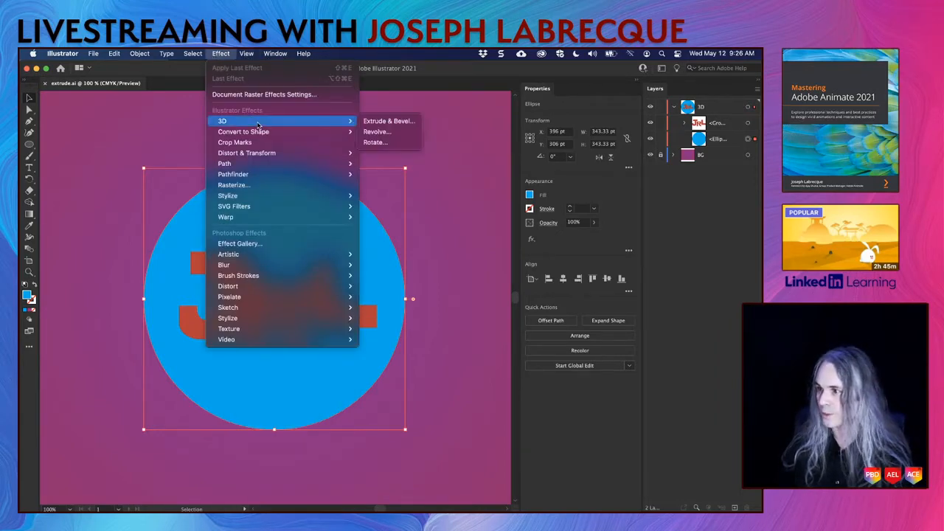
left_click(403, 126)
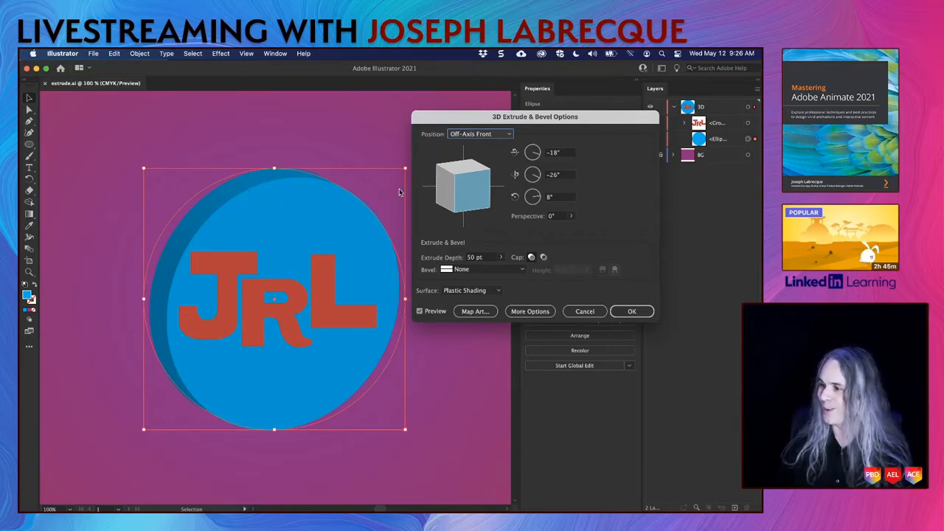
left_click_drag(482, 195, 469, 168)
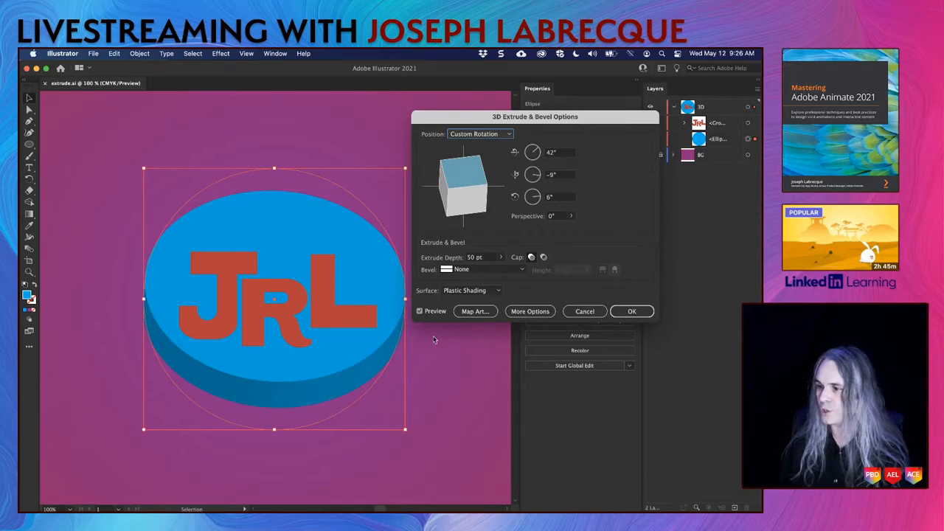
left_click(471, 258)
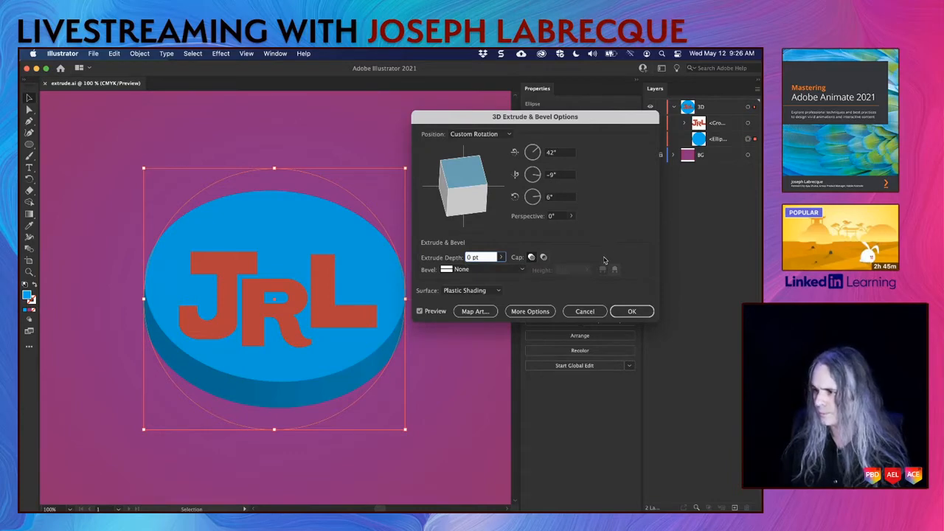
left_click(513, 270)
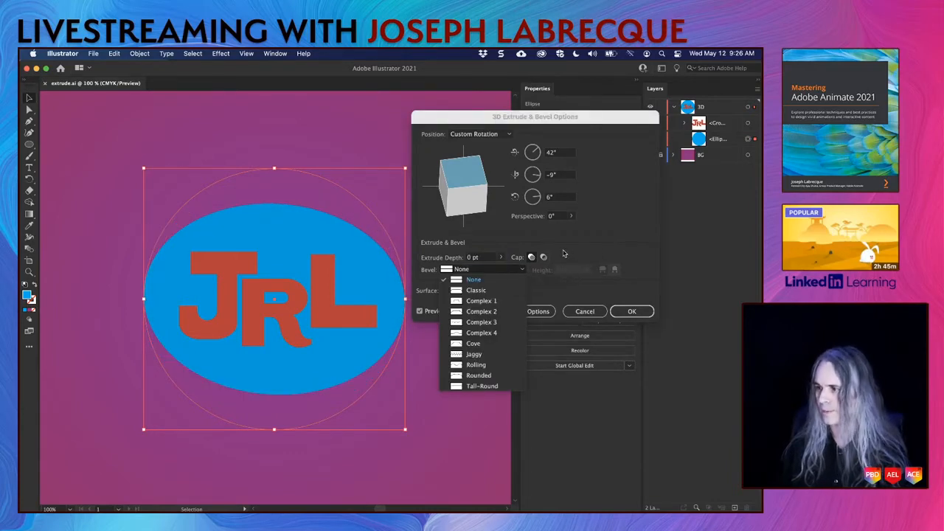
left_click(465, 270)
Step: Rotate the circle's extrusion to 39°, 0°, 5°, set its extrude depth to 120 pt, and apply the effect
left_click_drag(477, 184, 468, 242)
left_click(474, 258)
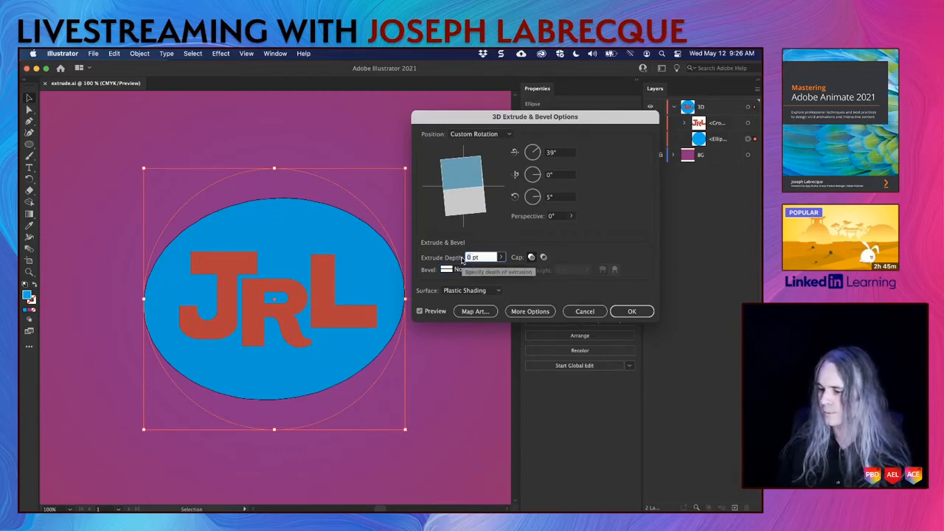
type("120")
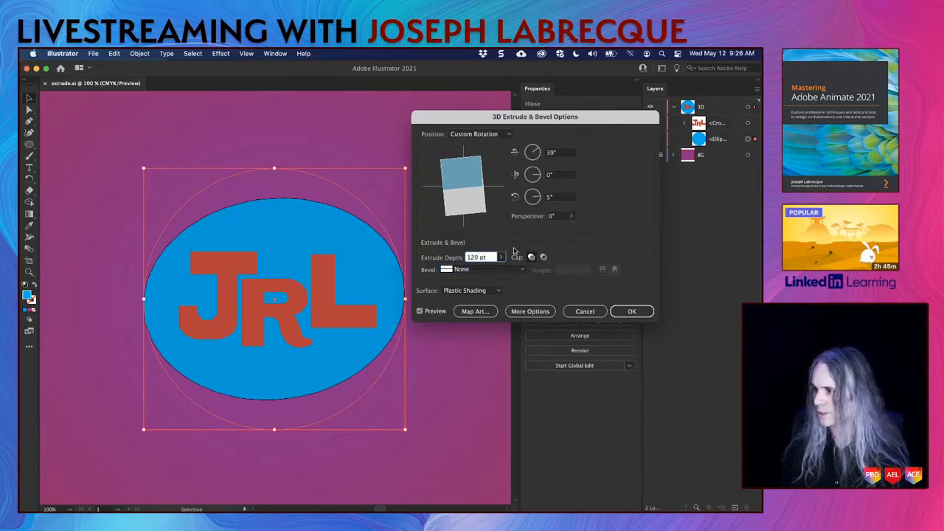
key("Return")
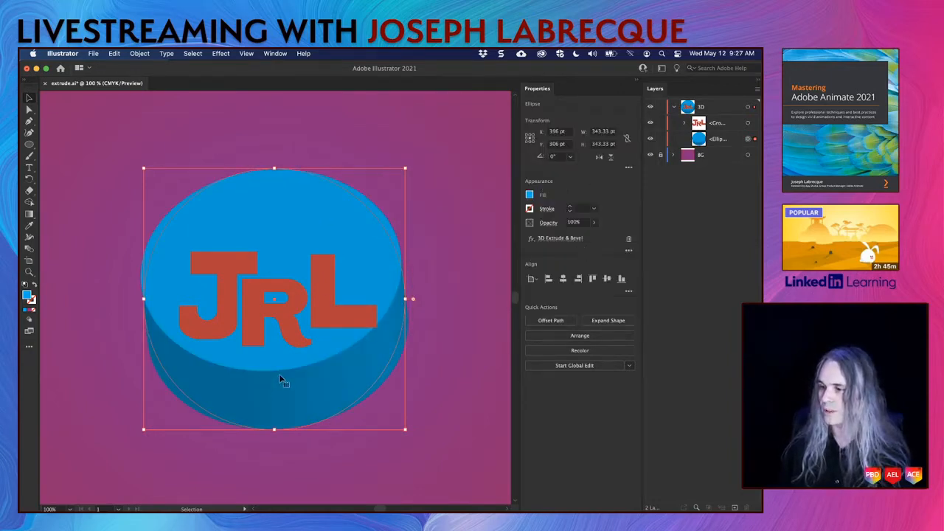
Step: Reopen the circle's 3D Extrude & Bevel effect, try the Off-Axis Front position, and switch to the Top position
left_click(549, 239)
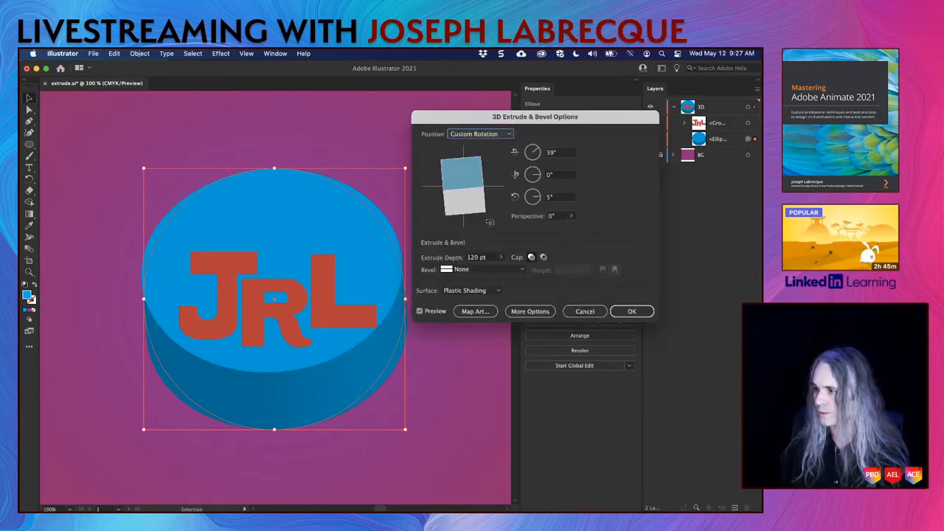
left_click(508, 134)
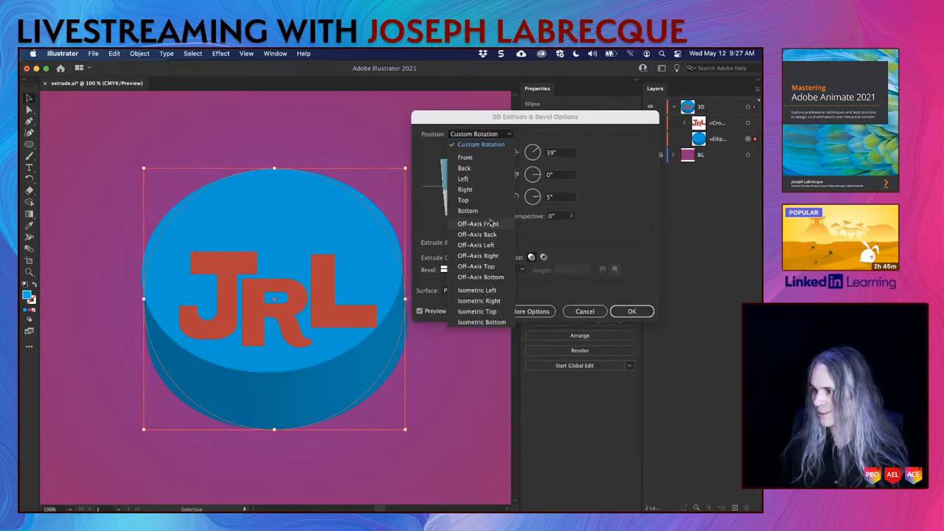
left_click(484, 225)
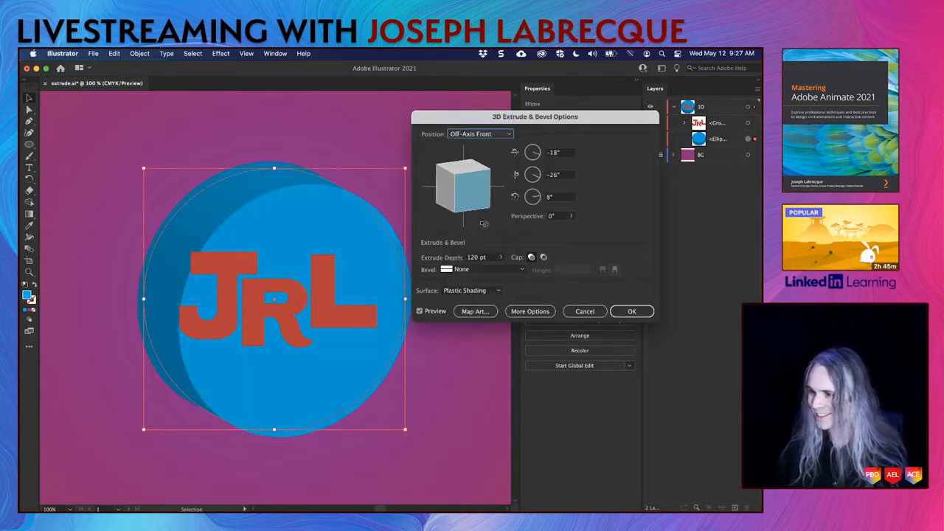
left_click(514, 134)
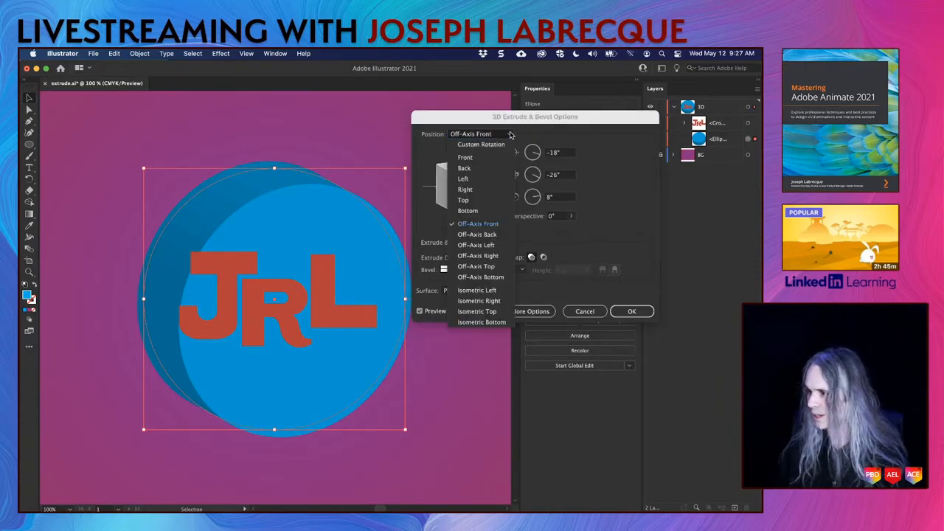
left_click(481, 201)
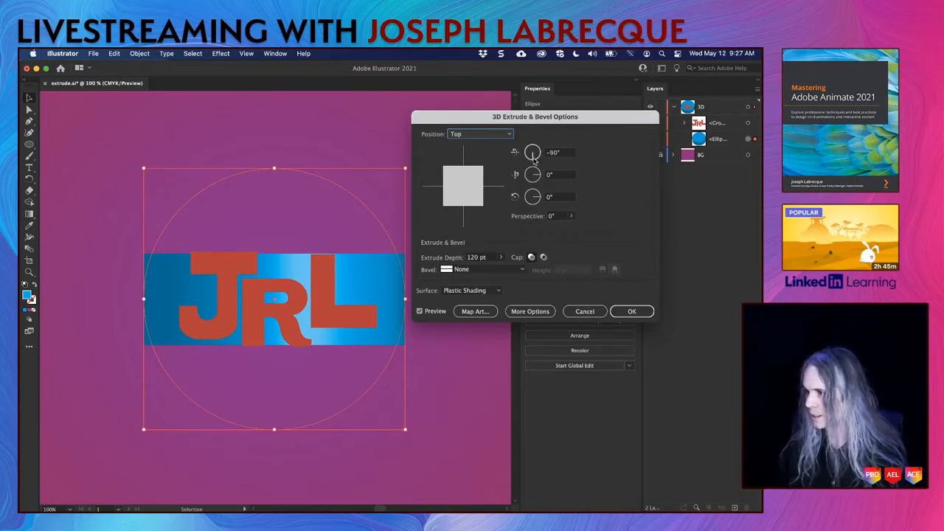
Step: Set the circle extrusion's X-axis rotation to -130°
left_click_drag(534, 159, 536, 161)
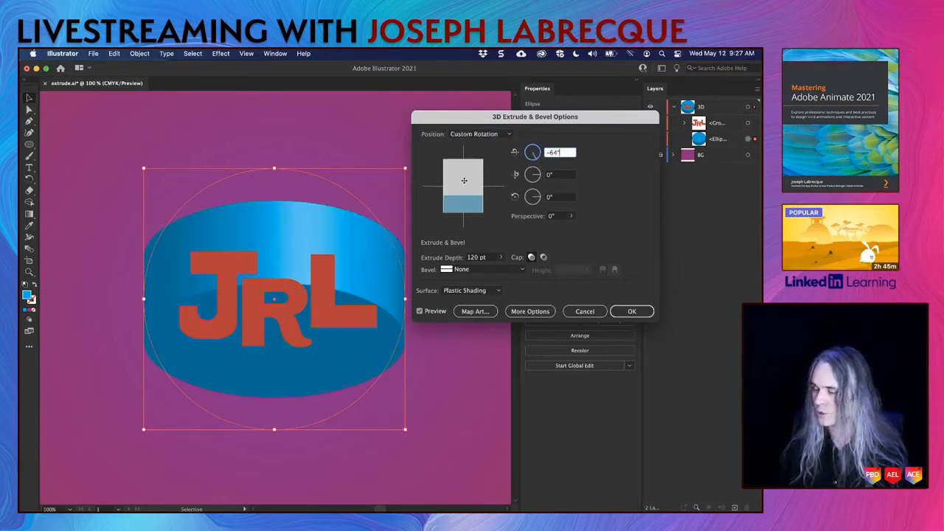
mouse_move(534, 158)
left_mouse_down()
mouse_move(533, 148)
mouse_move(531, 158)
left_mouse_up()
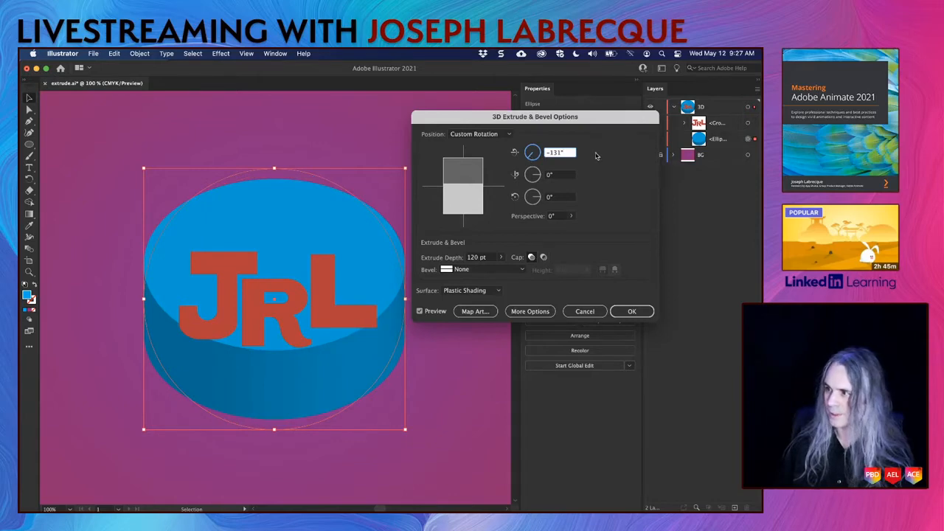
key("Up")
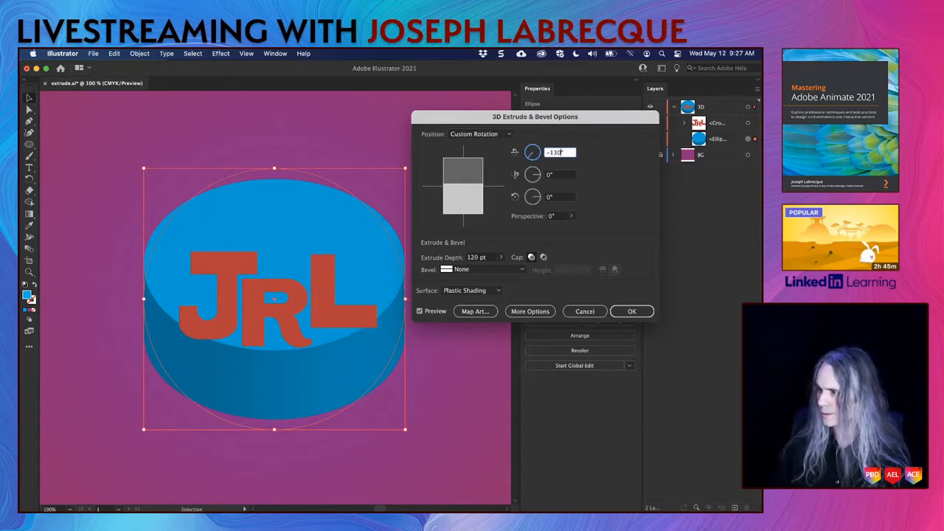
left_click(572, 175)
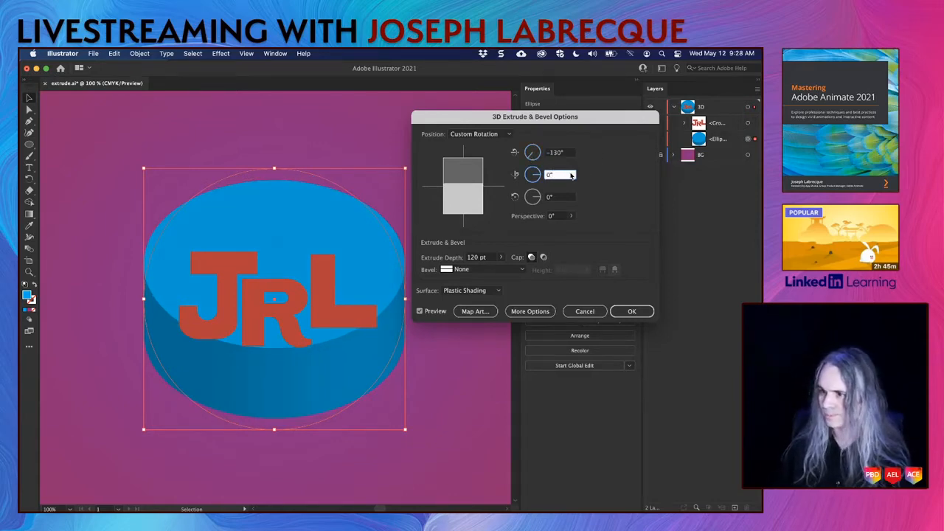
Step: Try an extrude depth of 80 pt on the circle's 3D effect
left_click(501, 258)
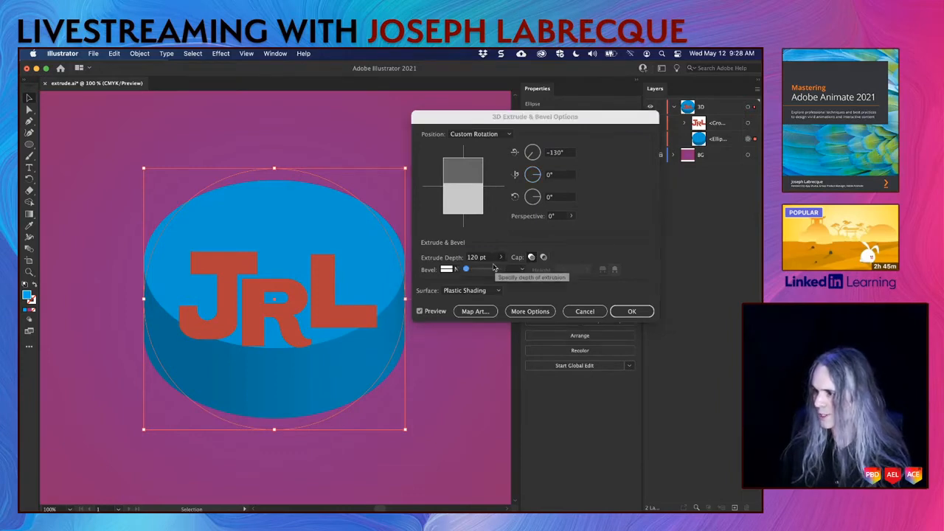
left_click(476, 257)
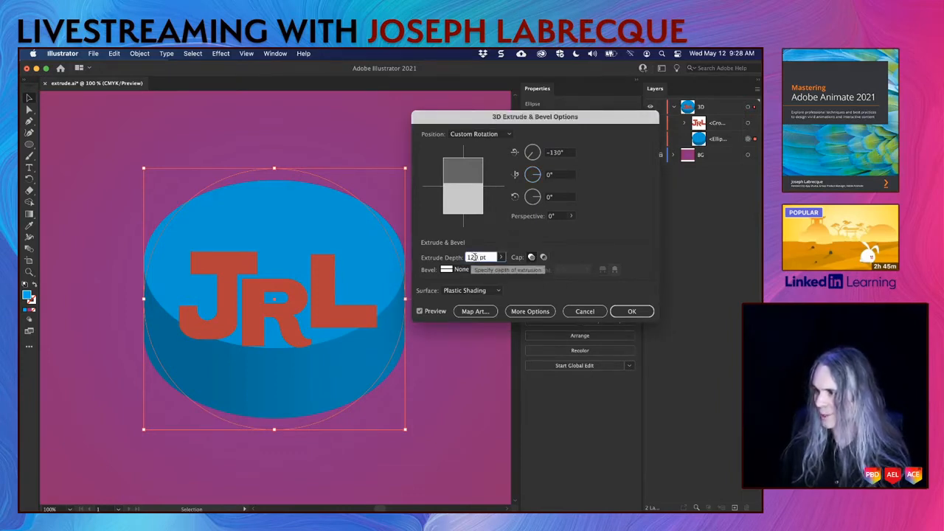
left_click_drag(476, 257, 464, 259)
type("80")
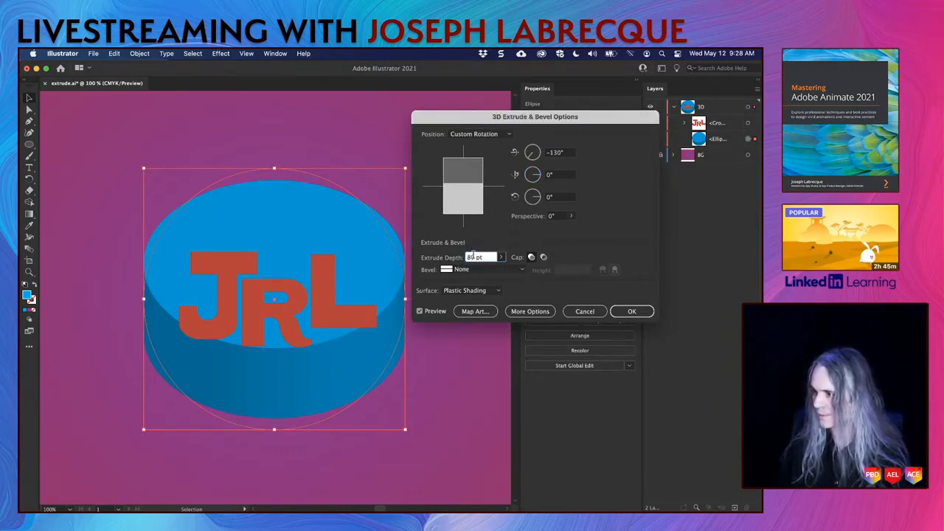
left_click(559, 199)
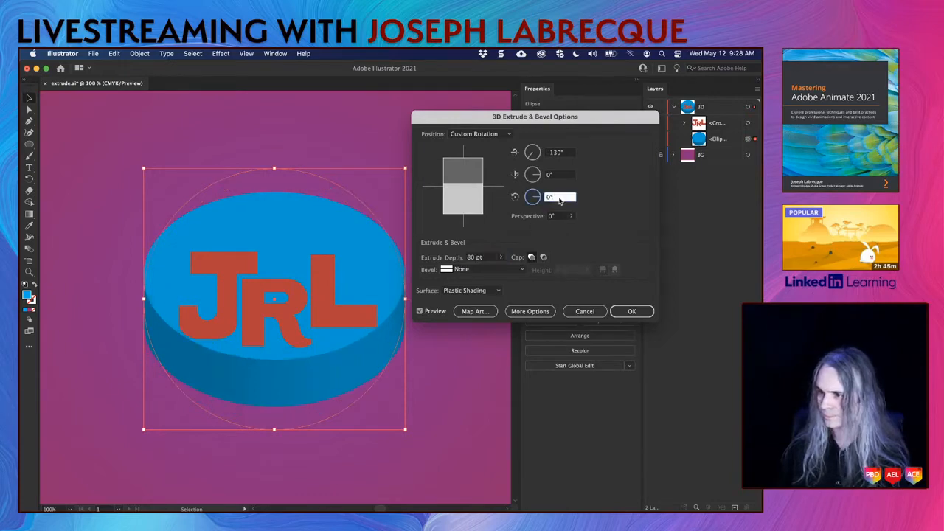
Step: Set the circle's extrude depth to 60 pt and compare the artwork with the effect preview off and on
left_click(472, 259)
type("60")
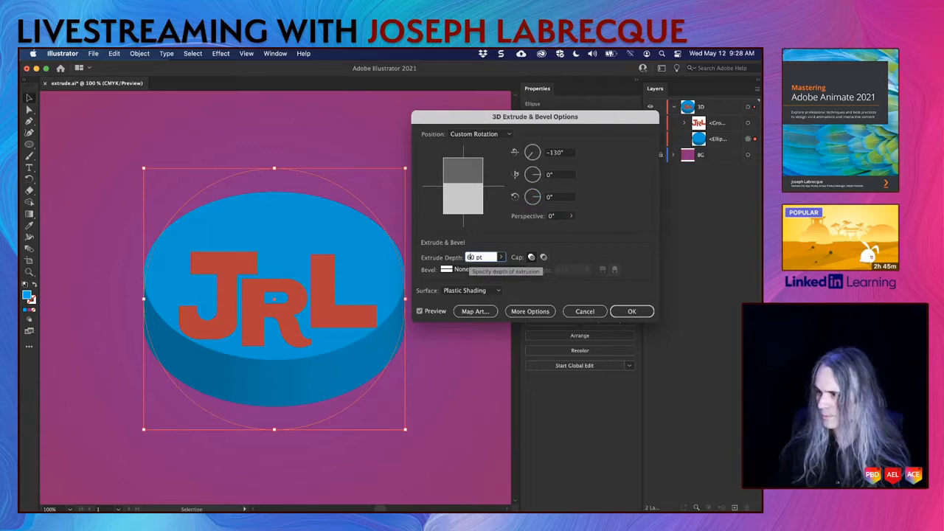
left_click(566, 199)
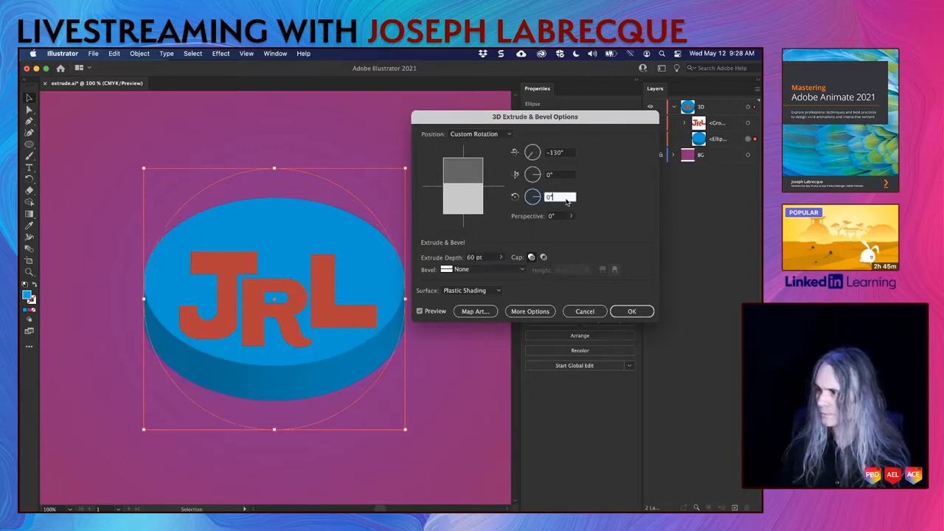
left_click(419, 312)
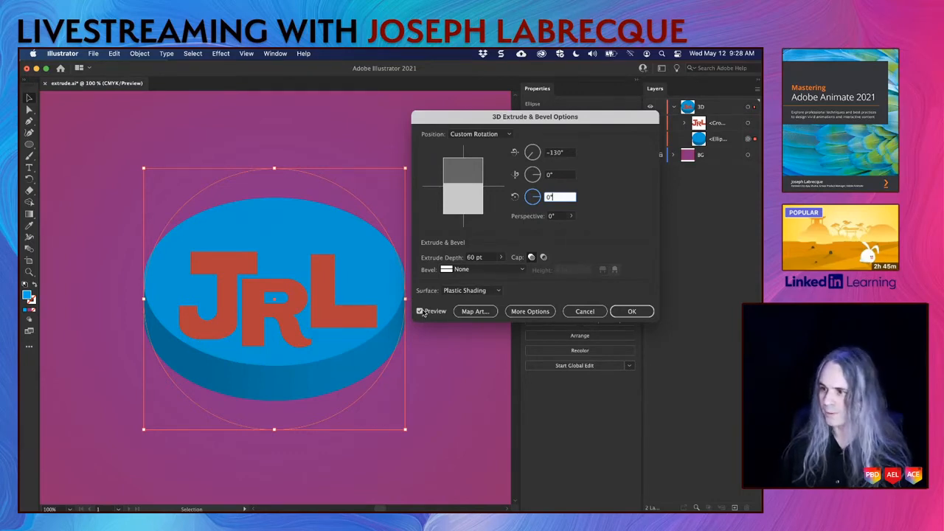
left_click(422, 311)
left_click(422, 311)
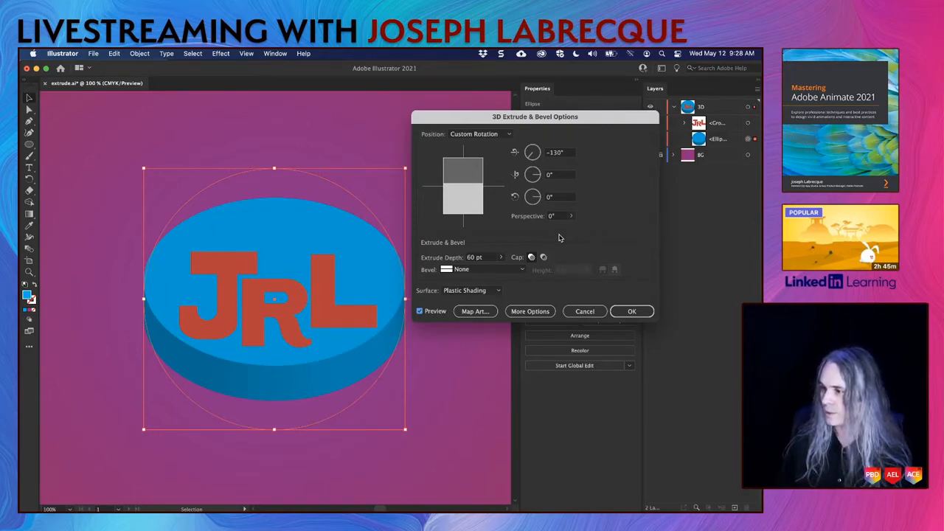
Step: Try the Classic bevel on the circle, choose the Rounded bevel instead, and compare the bevel extents, keeping the inward one
left_click(524, 270)
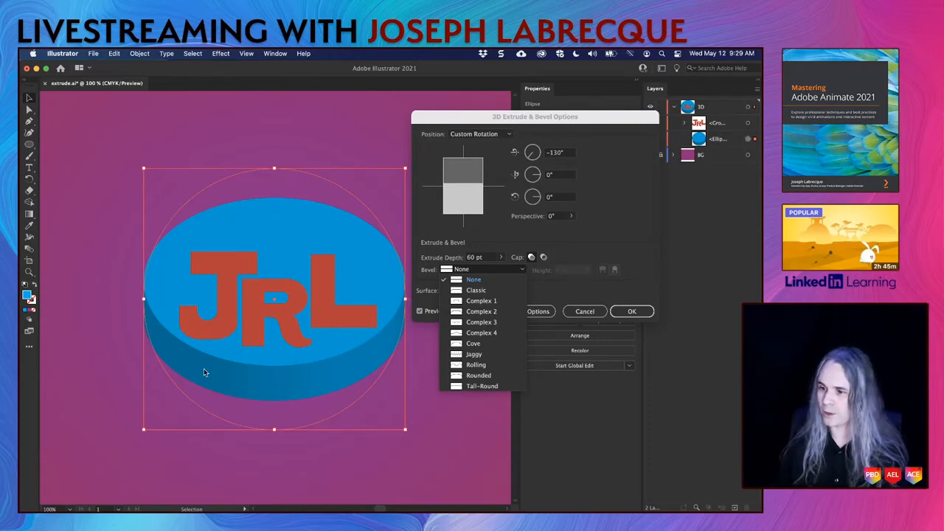
left_click(492, 291)
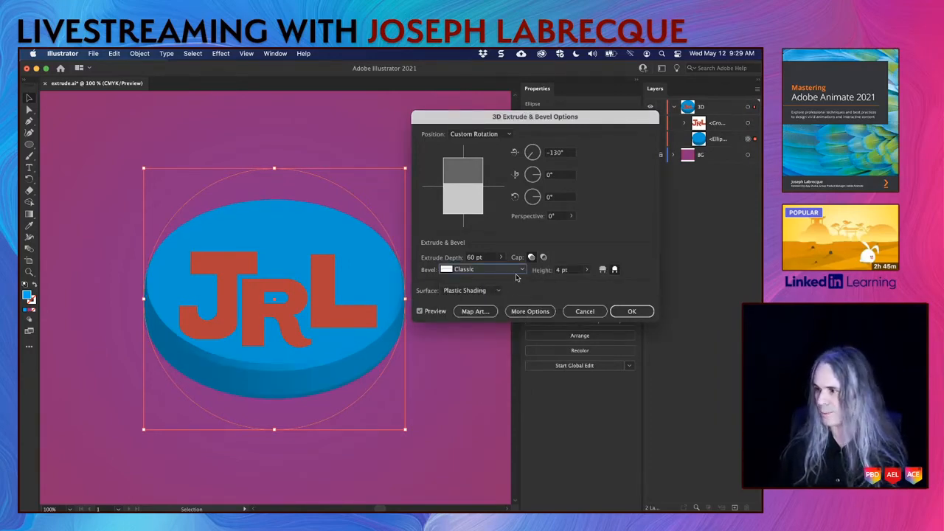
left_click(520, 273)
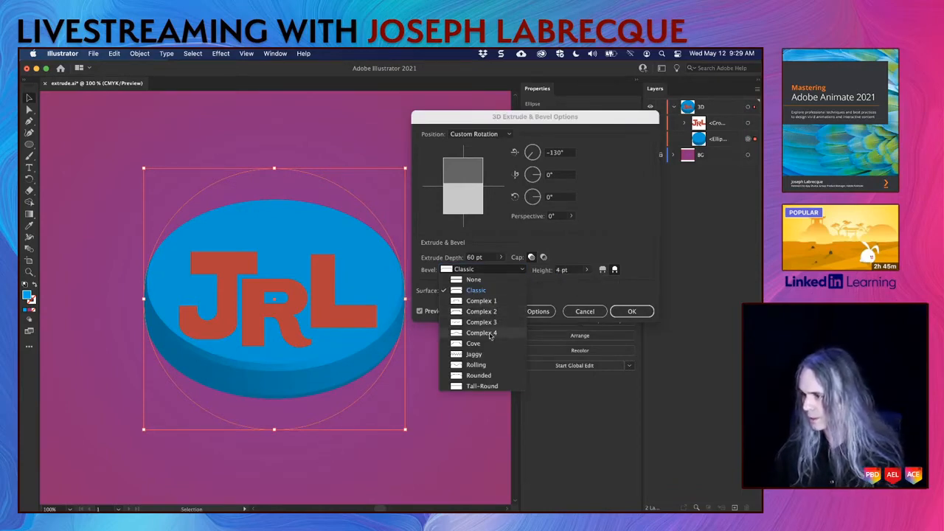
left_click(478, 375)
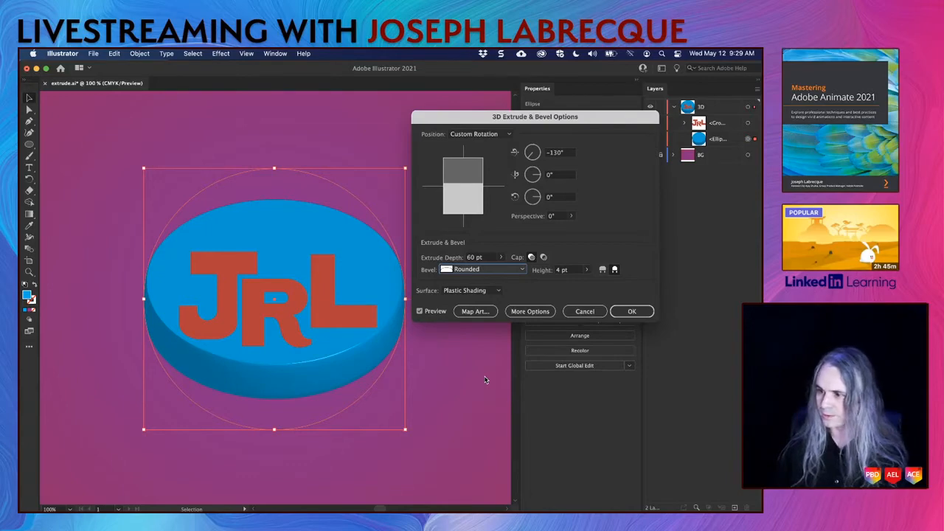
left_click(604, 271)
left_click(614, 270)
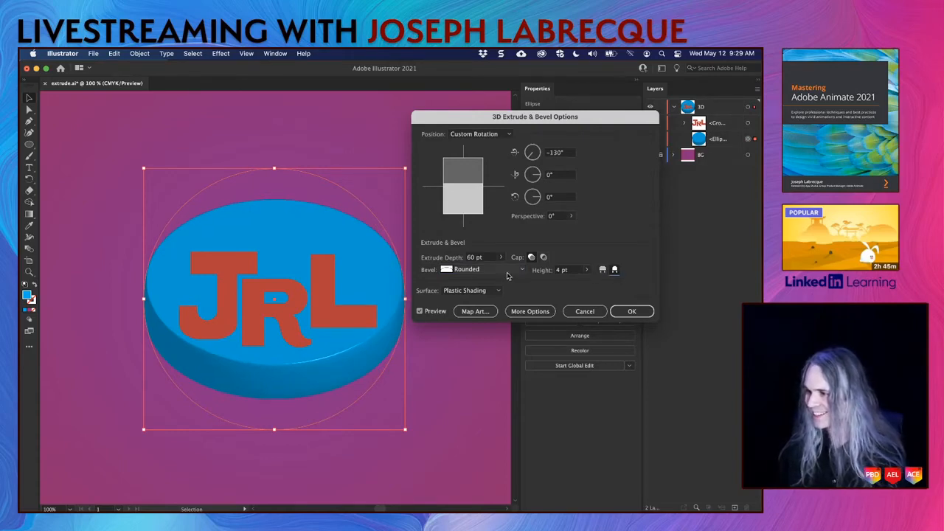
Step: Try a 20 pt height for the circle's Rounded bevel and settle on 10 pt
left_click(587, 270)
mouse_move(553, 284)
left_mouse_down()
mouse_move(565, 284)
mouse_move(556, 285)
left_mouse_up()
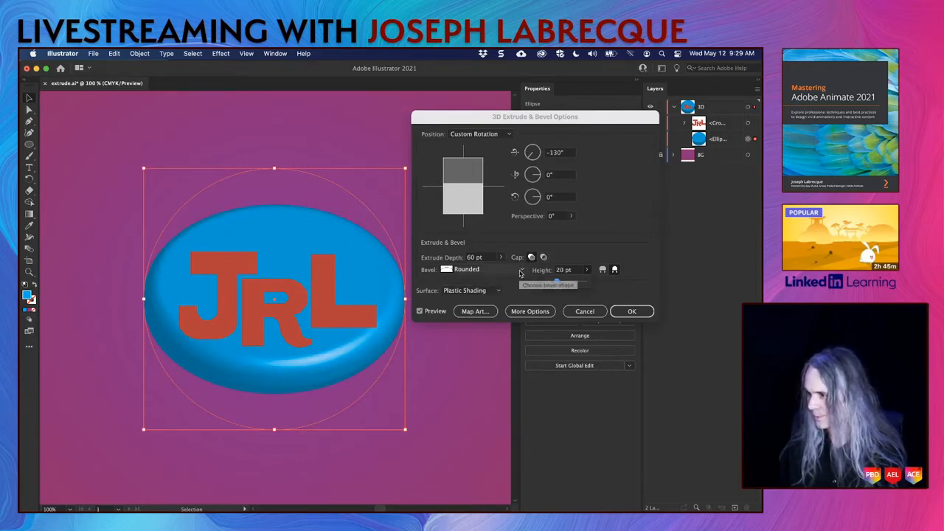
left_click_drag(559, 285, 555, 285)
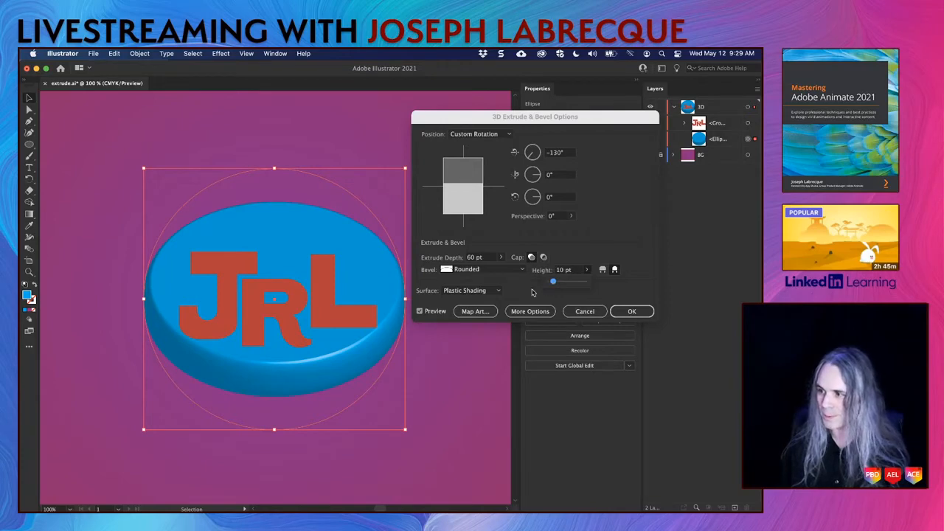
Step: Try Diffuse Shading as the circle's surface style and return it to Plastic Shading
left_click(498, 292)
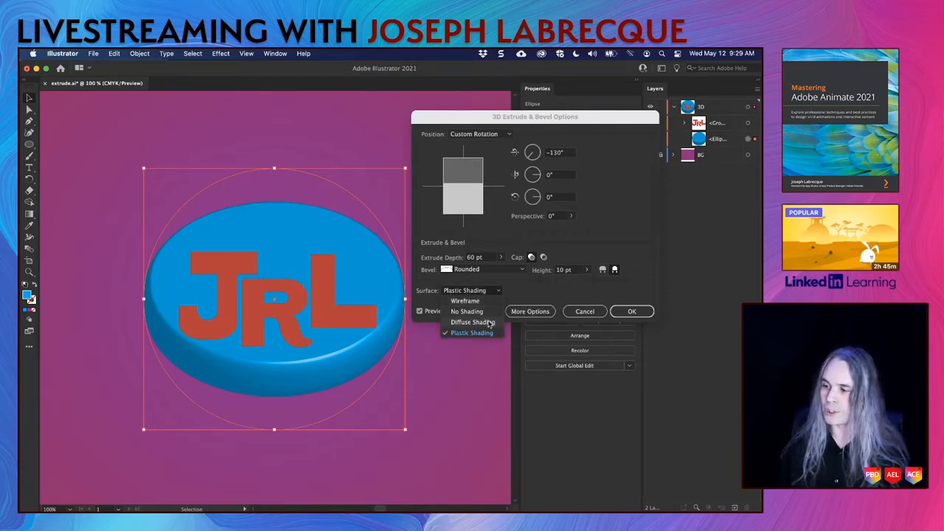
left_click(489, 322)
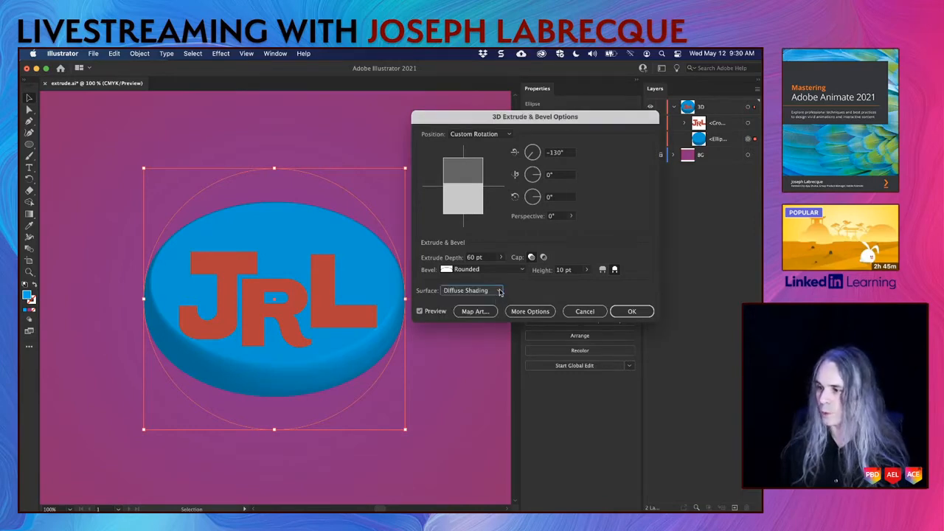
left_click(498, 293)
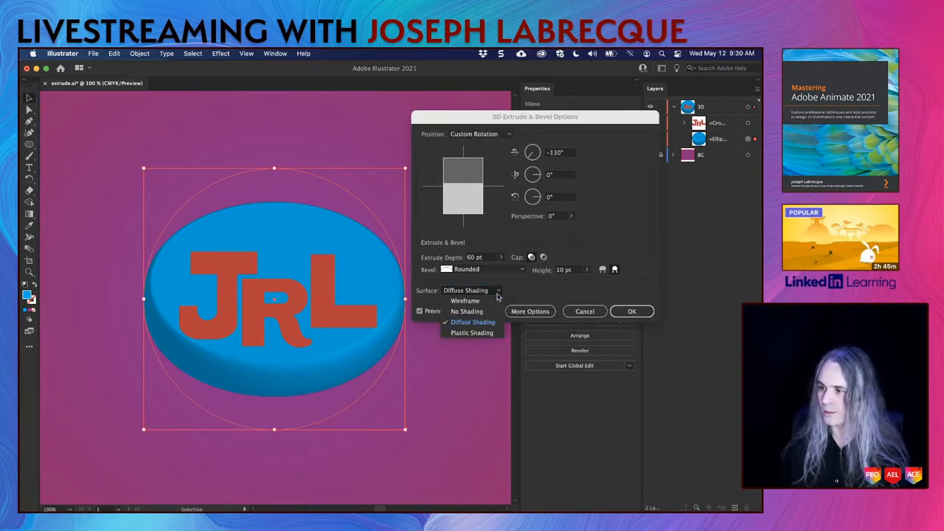
left_click(490, 332)
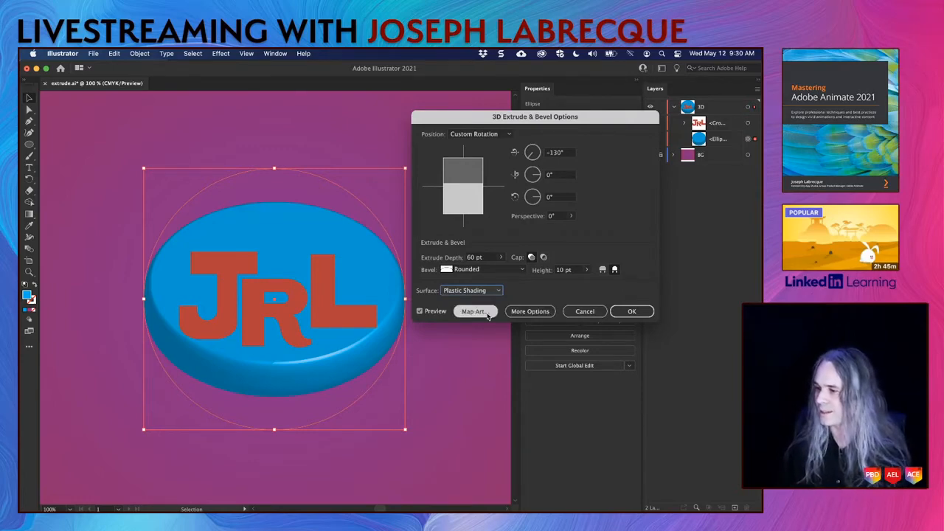
Step: Show the additional lighting and shading options for the circle's surface
left_click(530, 312)
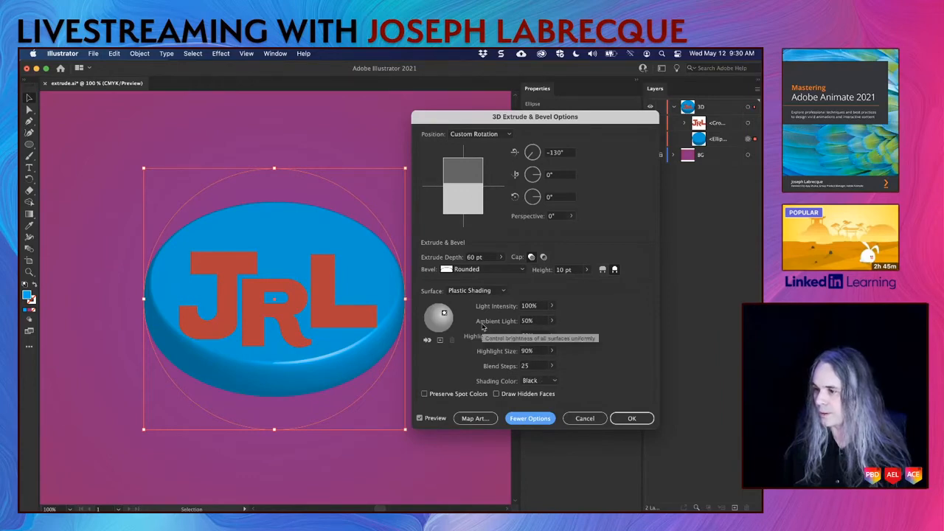
Step: Apply the current 3D Extrude & Bevel settings to the blue ellipse and deselect it
left_click(539, 425)
left_click(534, 313)
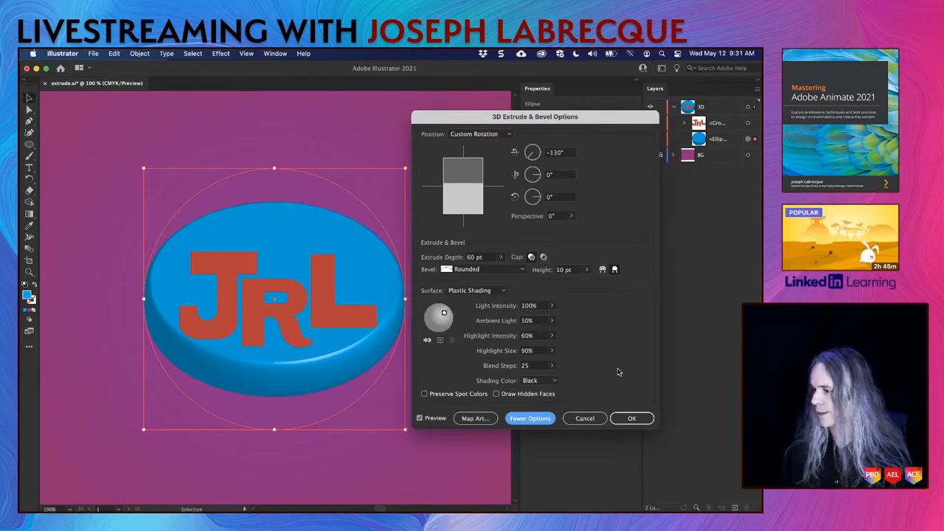
left_click(628, 418)
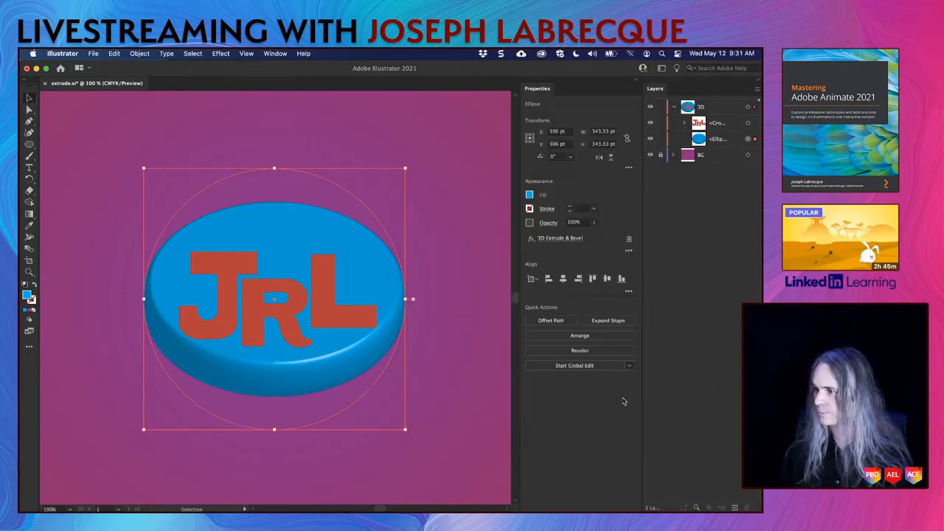
left_click(474, 391)
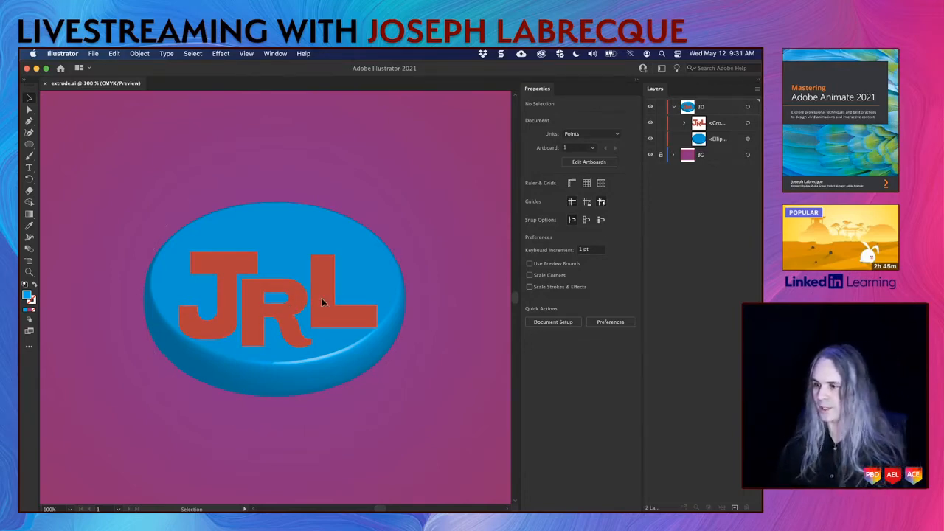
Step: Start a 3D Extrude & Bevel effect on the red JRL lettering group and rotate it freehand to about 25°, 18° and 5°
left_click(321, 298)
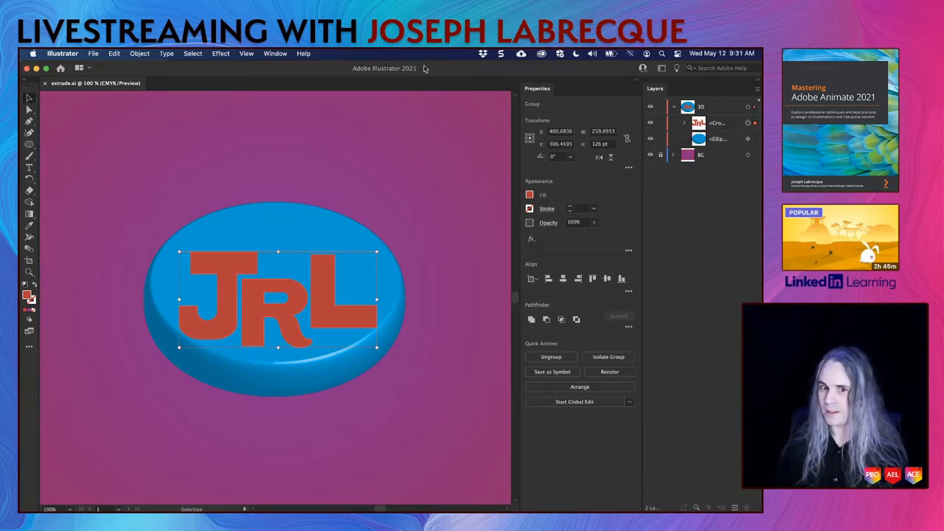
left_click(271, 55)
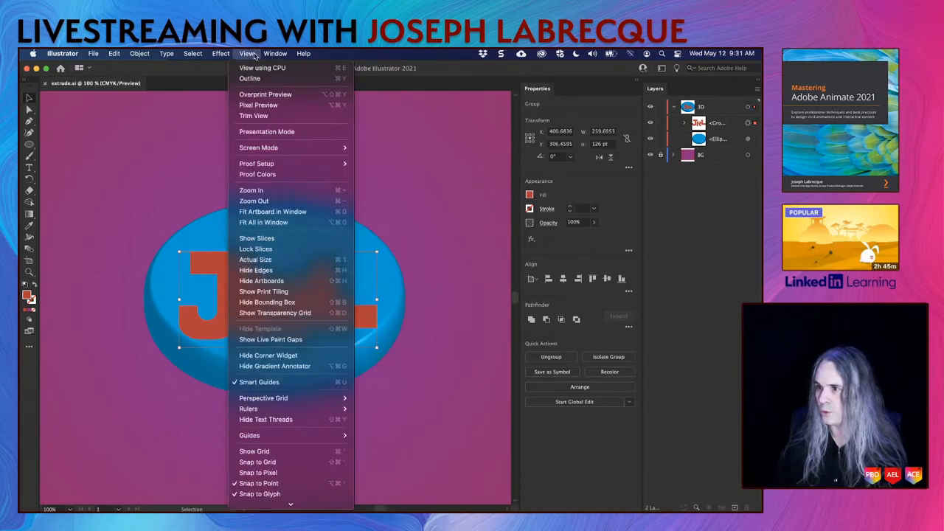
mouse_move(220, 54)
mouse_move(244, 121)
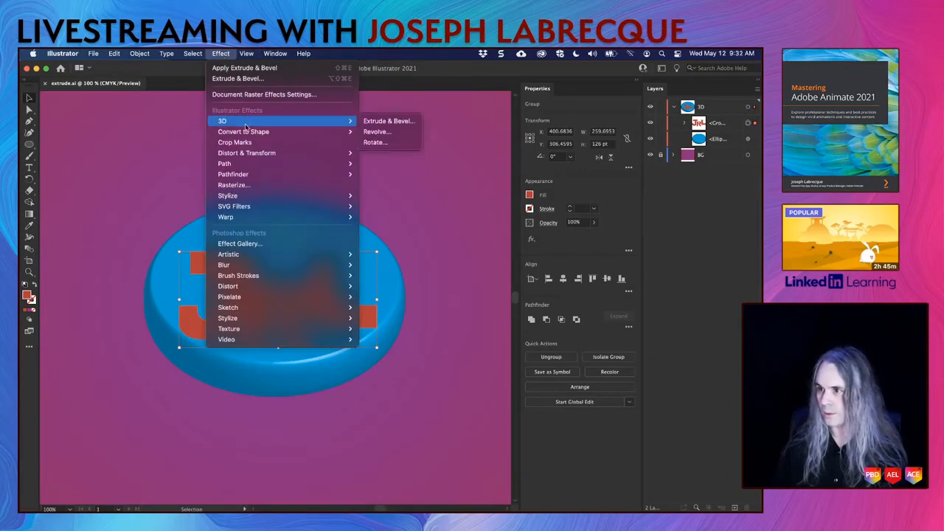
left_click(387, 123)
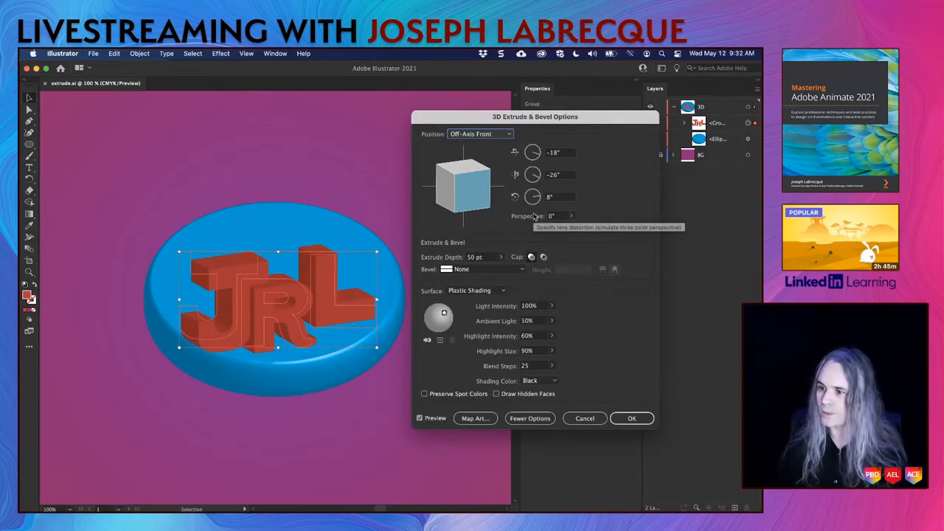
mouse_move(471, 185)
left_mouse_down()
mouse_move(465, 178)
mouse_move(478, 183)
left_mouse_up()
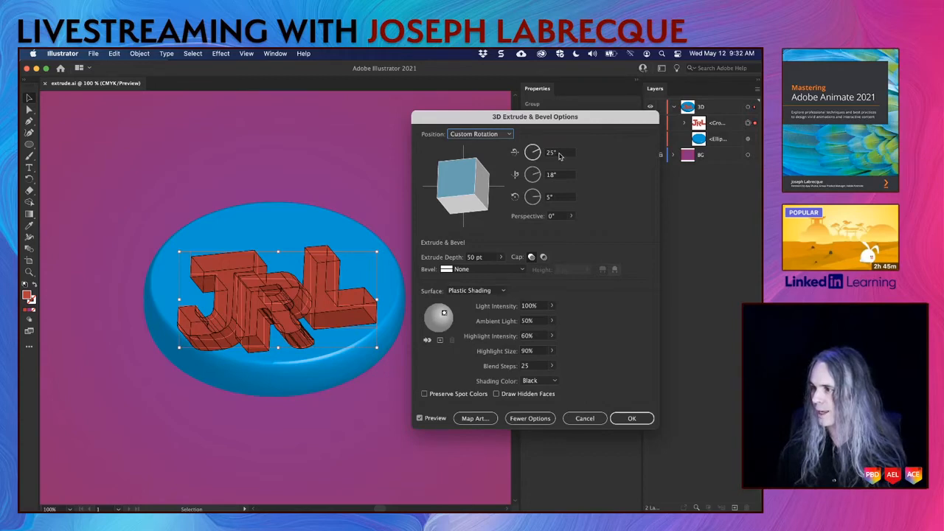
Step: Set the lettering's rotation around the X axis to -130°
left_click(554, 152)
type("130")
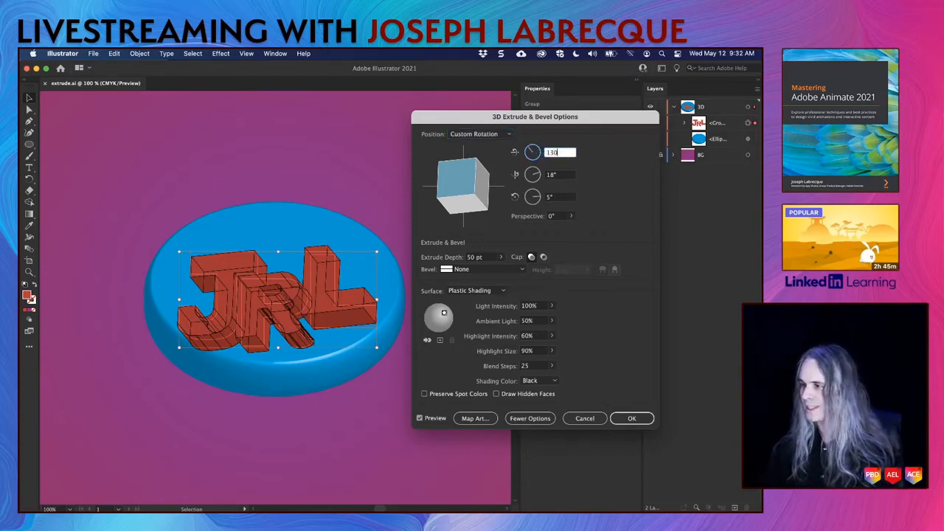
left_click(565, 175)
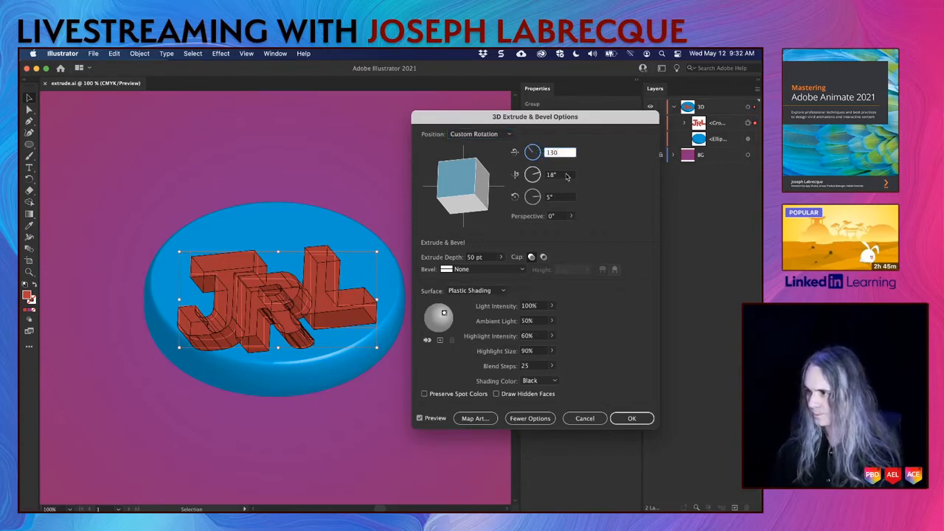
left_click(552, 153)
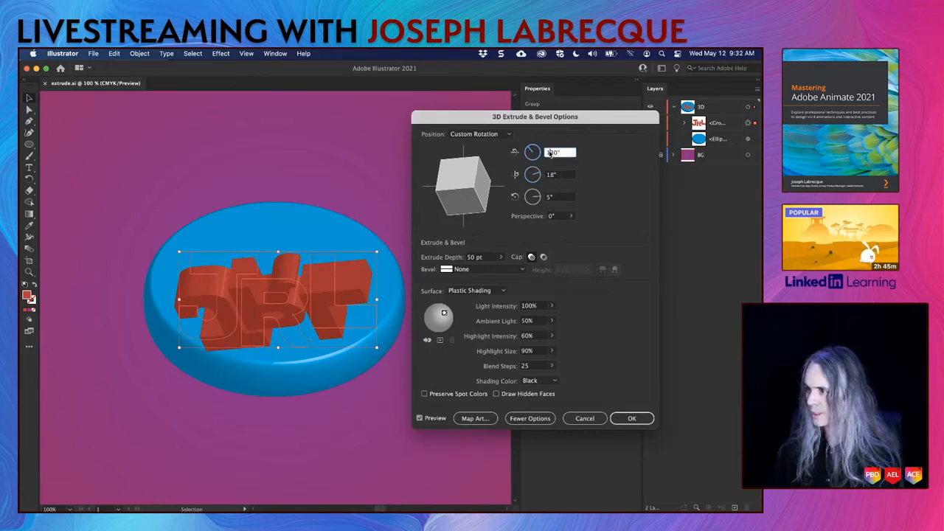
type("-")
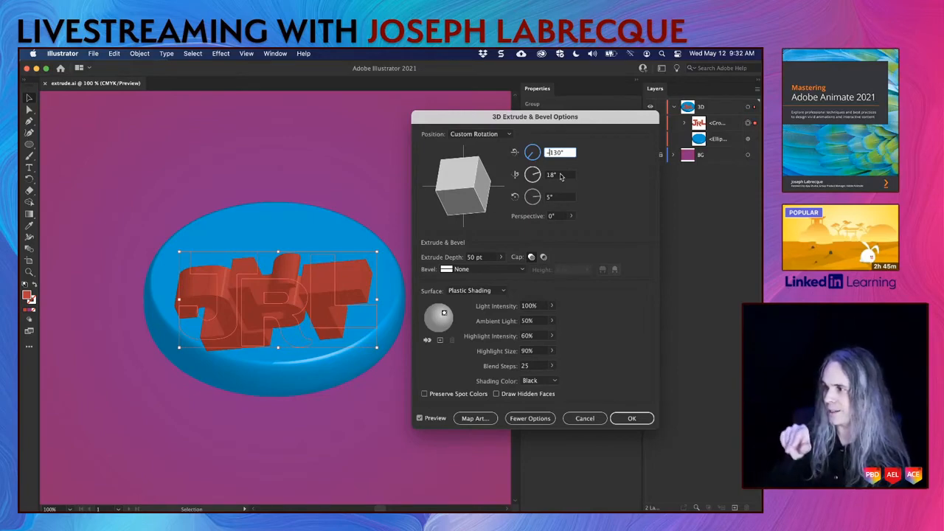
key("Tab")
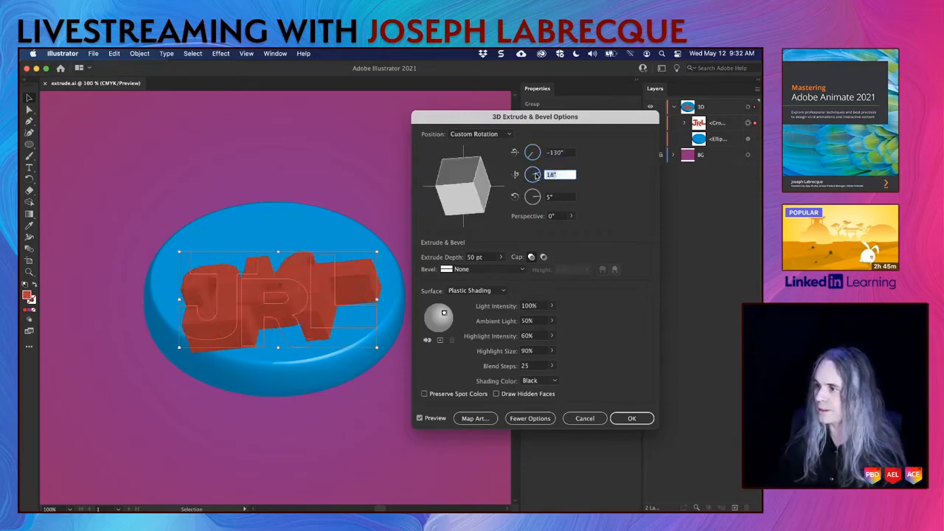
Step: Set the lettering's Y and Z rotation to 0° and tilt it freehand to about 20° around the X axis
type("0")
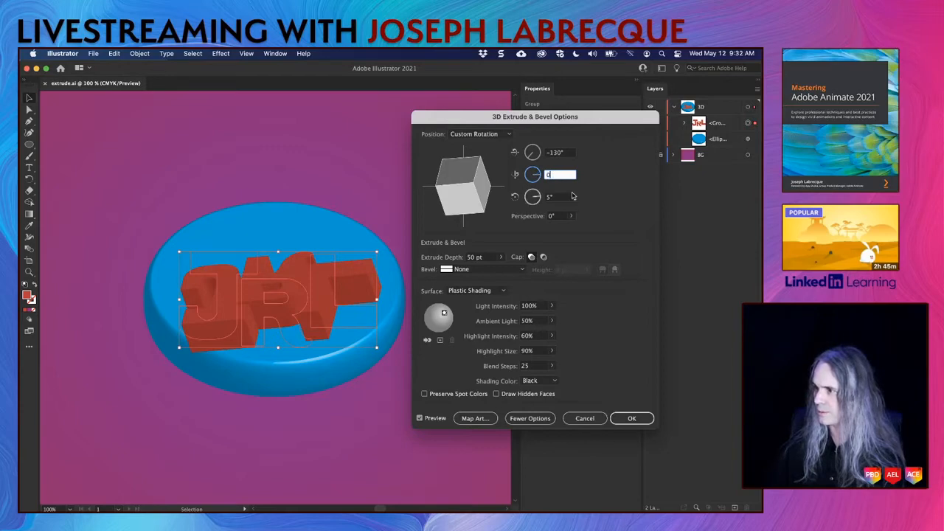
key("Tab")
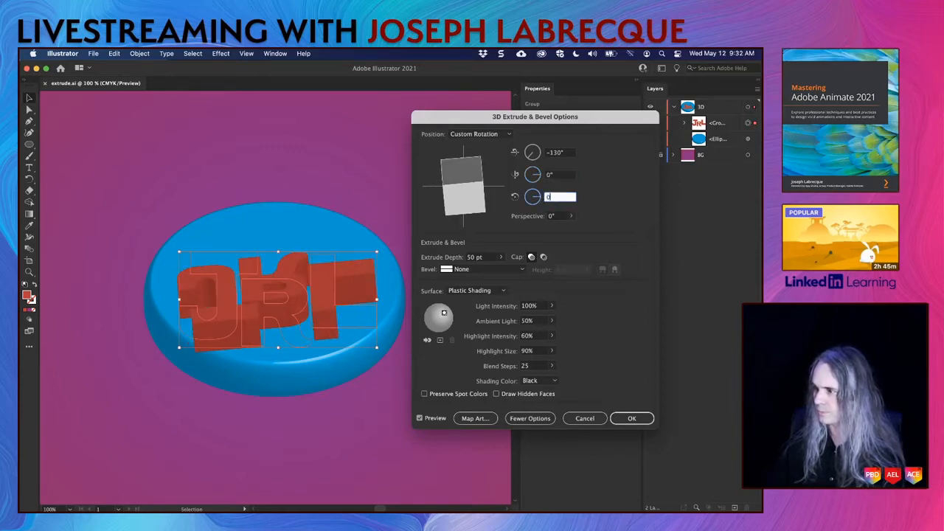
type("0")
key("Tab")
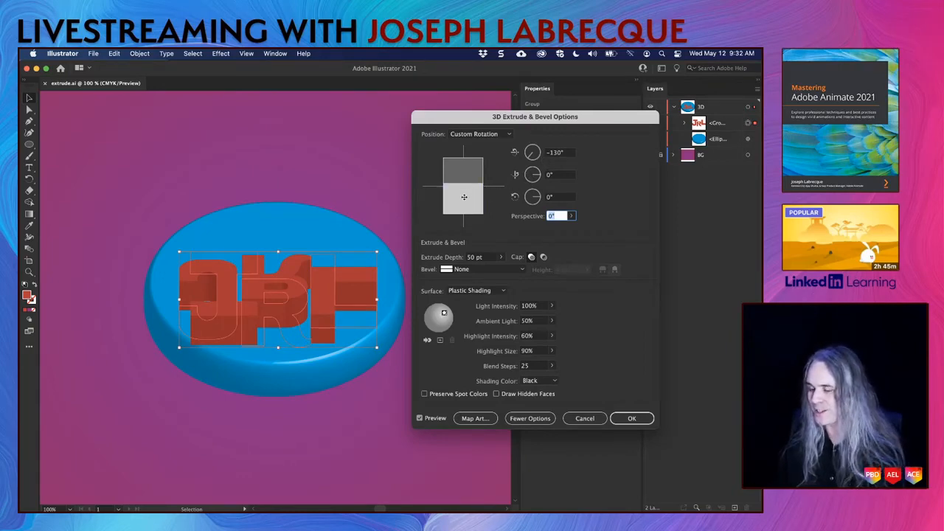
mouse_move(464, 197)
left_mouse_down()
mouse_move(469, 174)
mouse_move(465, 212)
mouse_move(465, 179)
left_mouse_up()
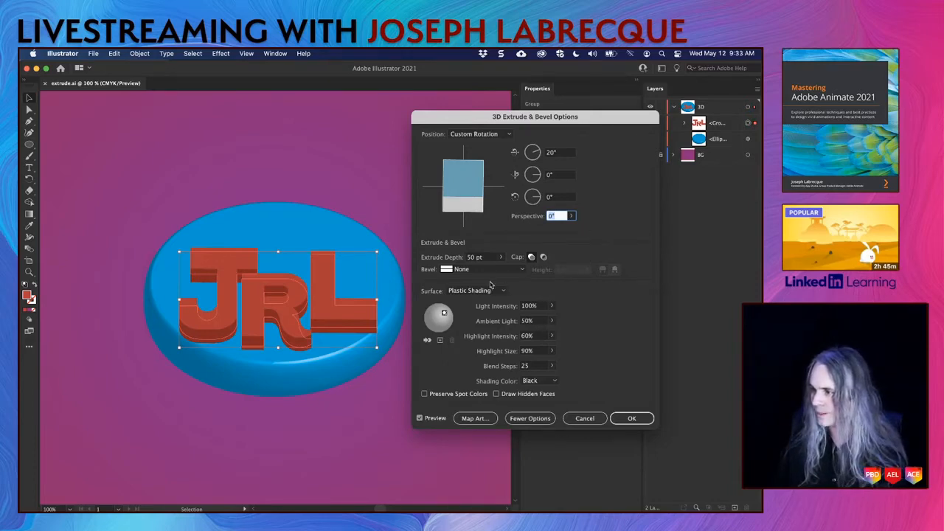
Step: Give the extruded lettering a Classic bevel
left_click(502, 258)
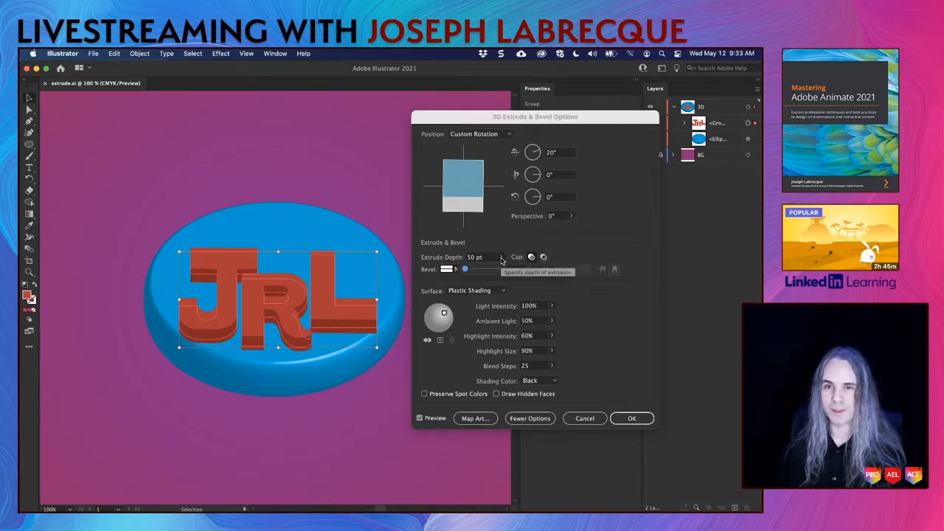
left_click(457, 270)
left_click(457, 270)
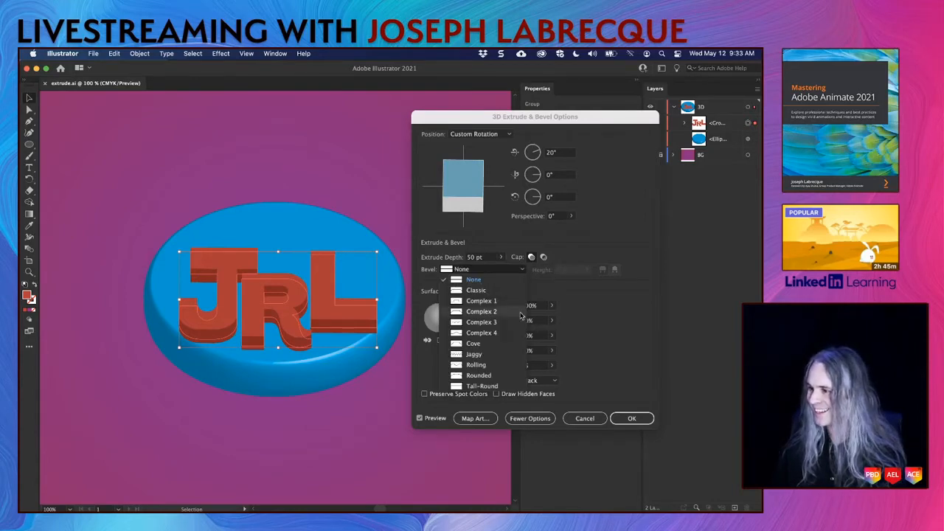
left_click(493, 291)
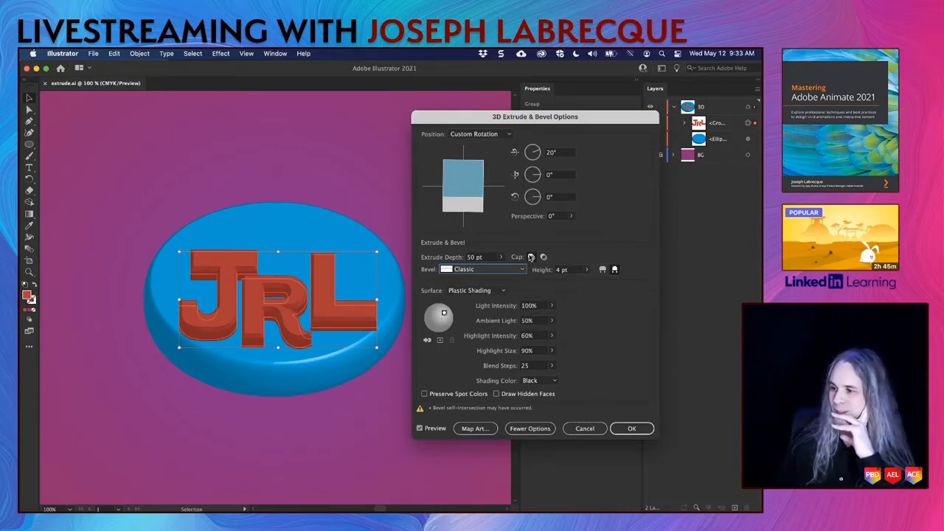
Step: Set the lettering's extrude depth to 30 pt
left_click(501, 256)
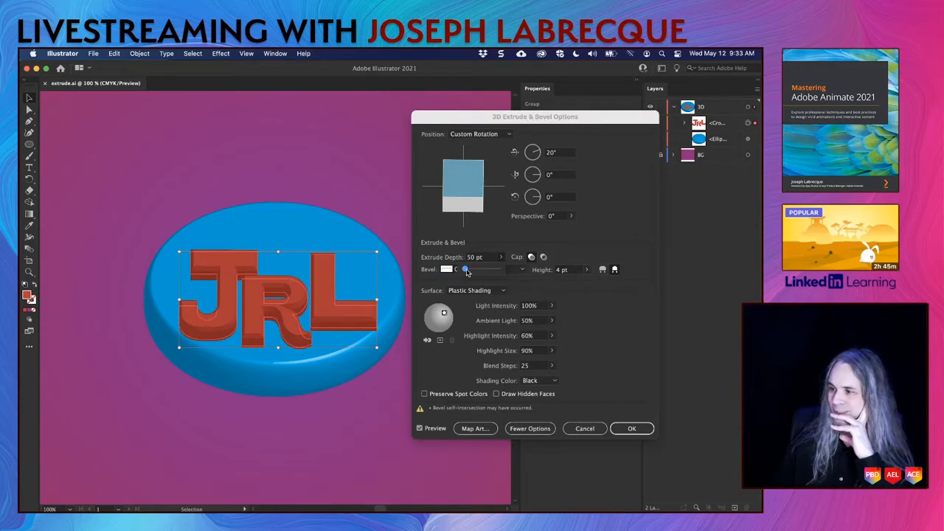
left_click(471, 258)
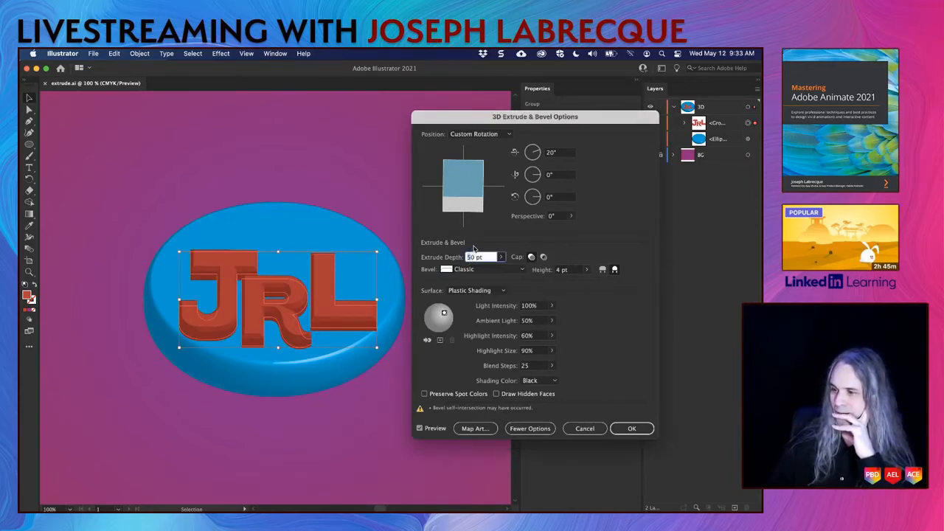
type("30")
left_click(560, 196)
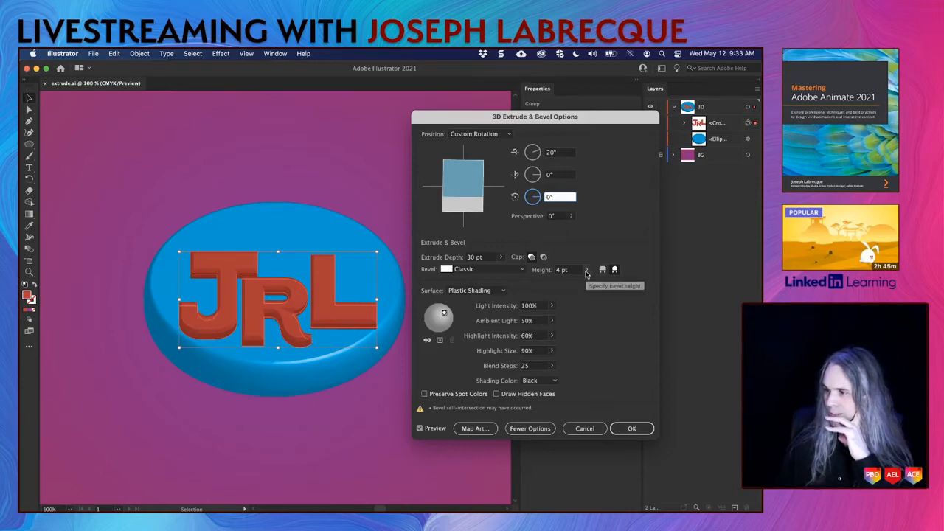
Step: Set the lettering's bevel height to 6 pt, apply the effect and deselect the lettering
left_click(586, 271)
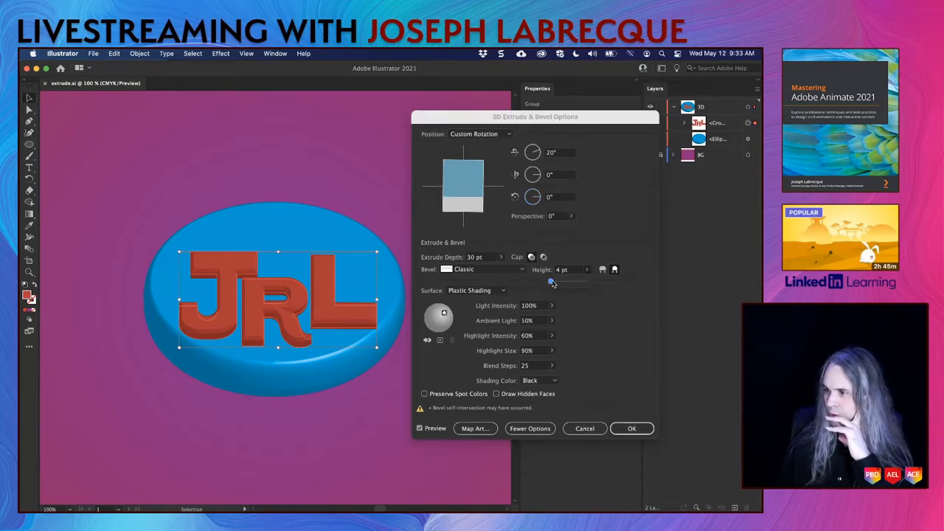
left_click_drag(552, 284, 552, 284)
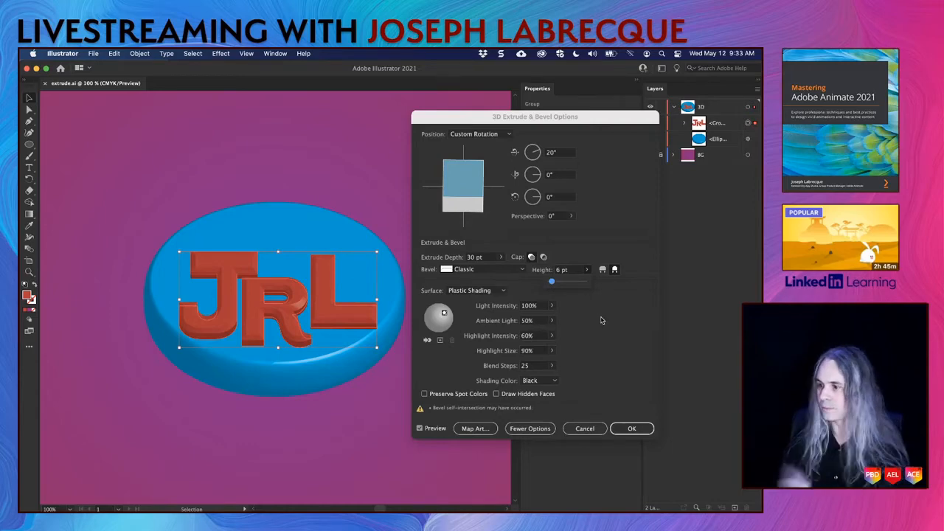
left_click(633, 429)
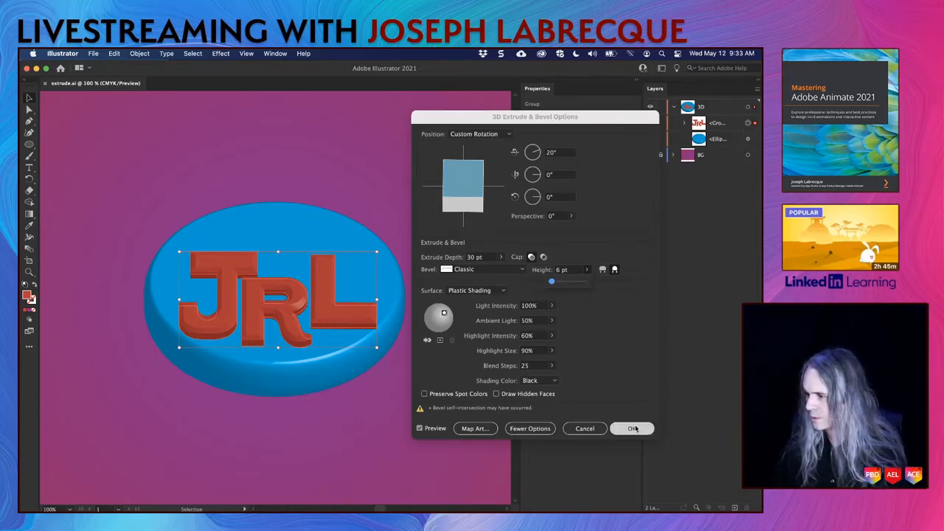
left_click(459, 284)
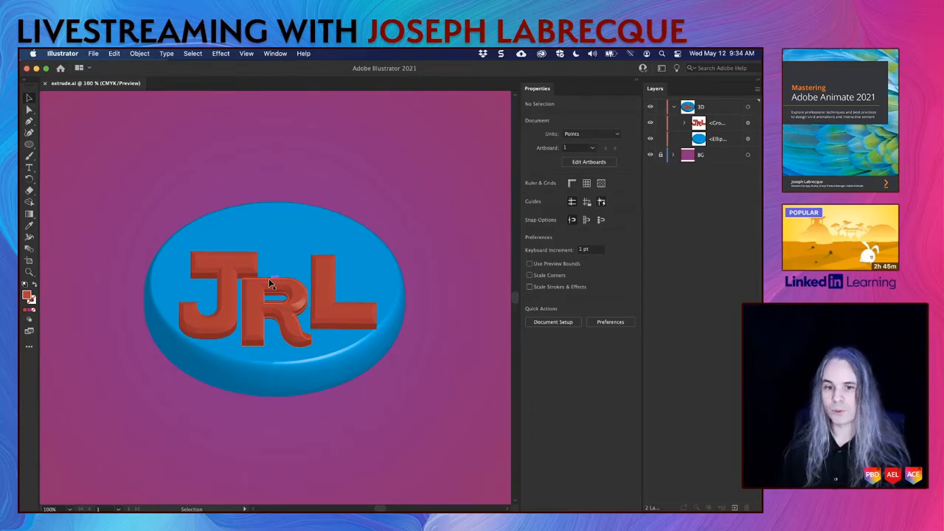
Step: Move the JRL lettering slightly up on the blue disc's upper face and save the document
mouse_move(268, 278)
left_mouse_down()
mouse_move(275, 251)
mouse_move(260, 276)
mouse_move(278, 251)
mouse_move(272, 262)
left_mouse_up()
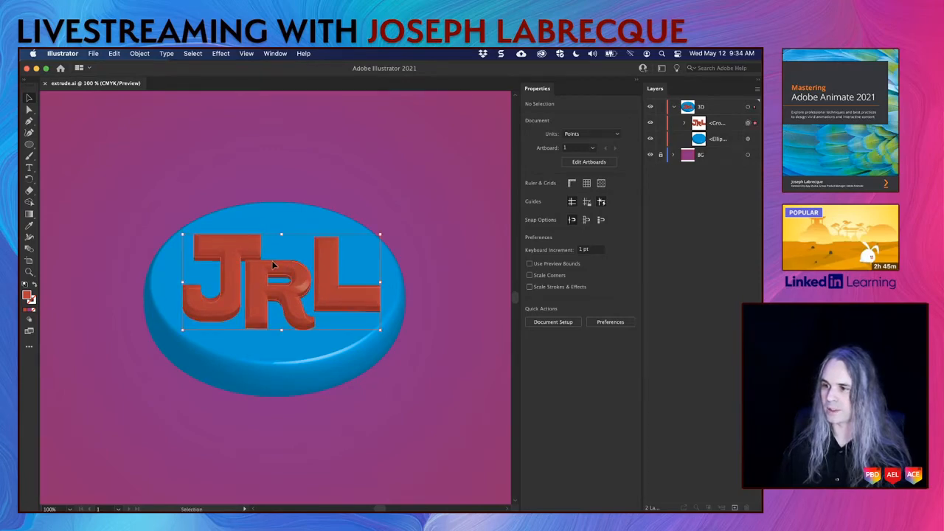
left_click(470, 306)
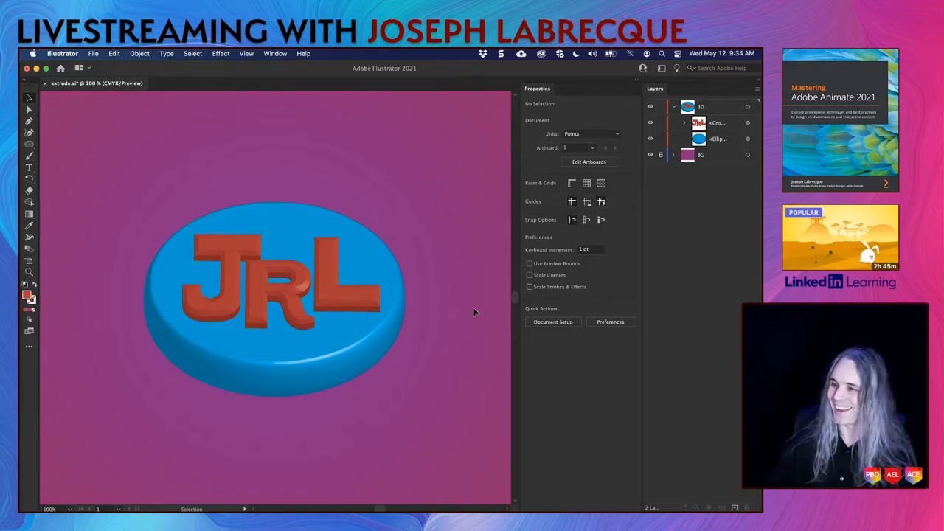
key("super+s")
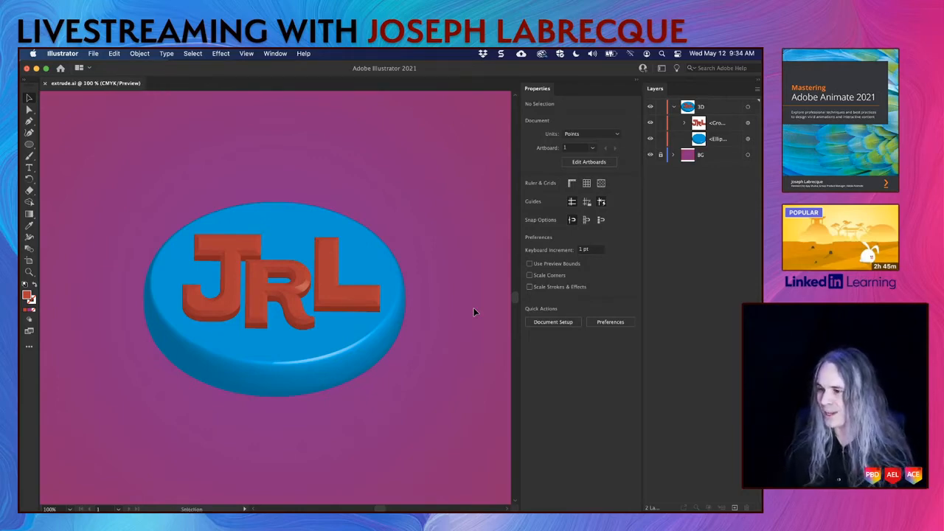
Step: Enlarge the blue disc and the JRL lettering together until the ellipse is about 515 pt wide
left_click(69, 509)
left_click(82, 500)
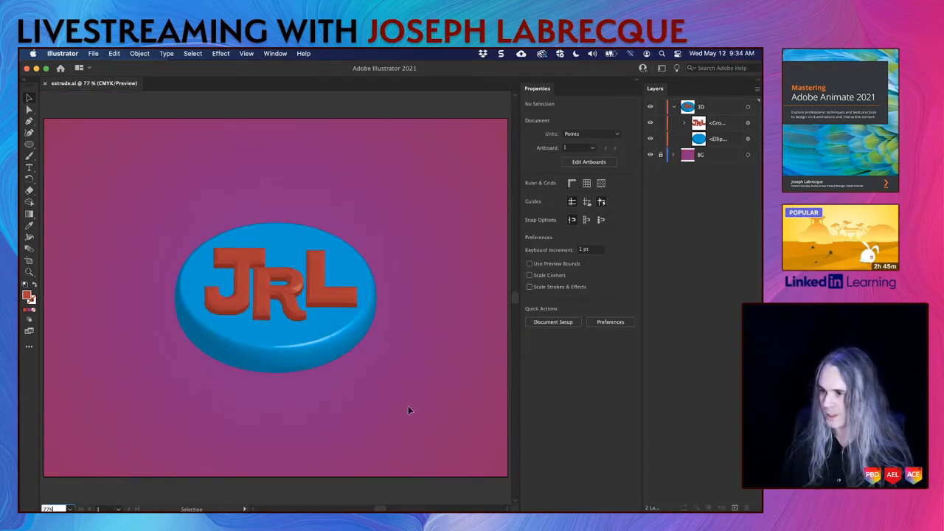
left_click(337, 332)
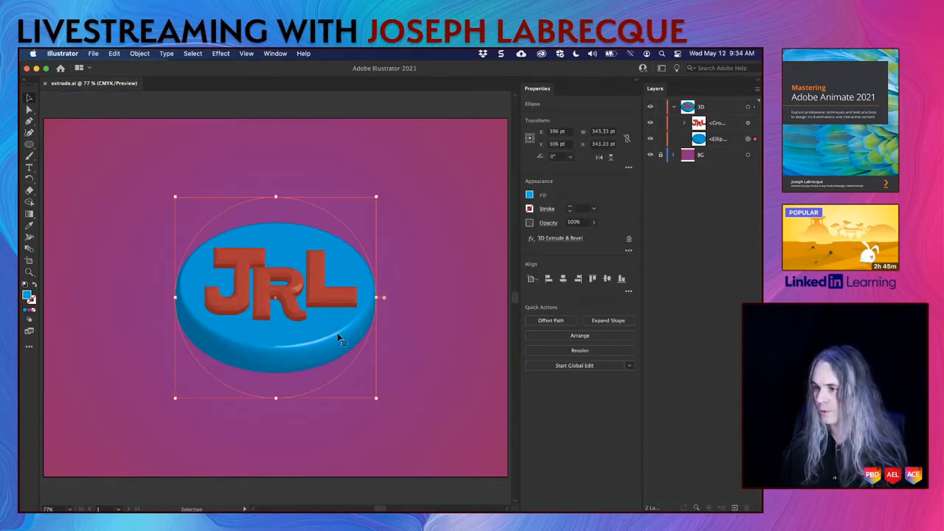
left_click(324, 299, "shift")
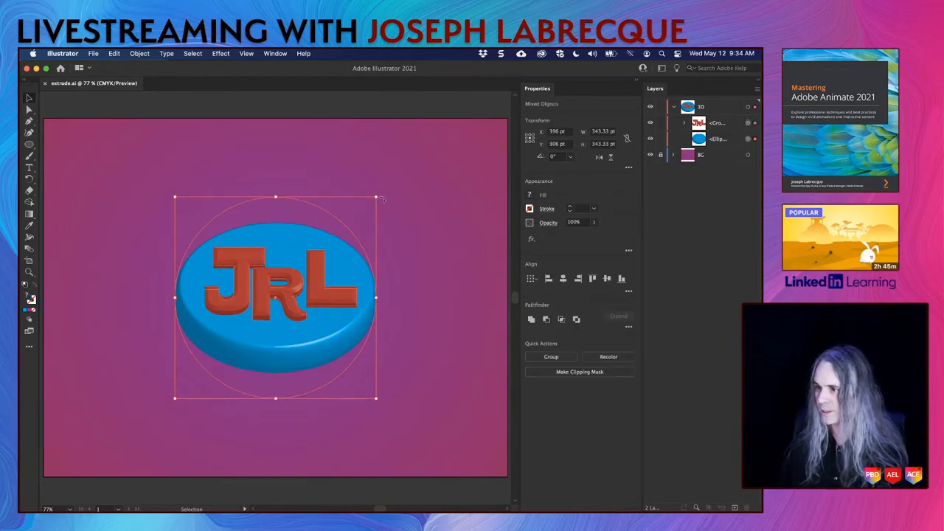
left_click_drag(377, 196, 435, 144)
left_click(460, 218)
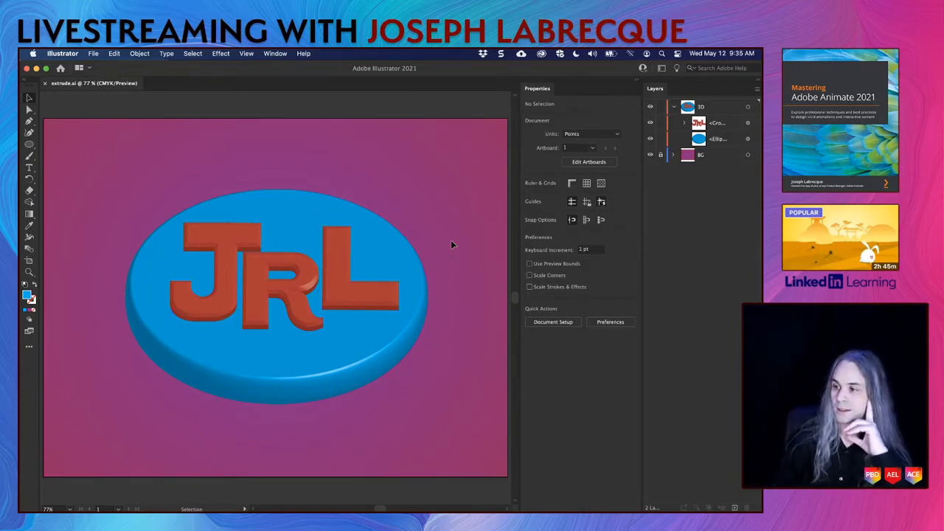
Step: Examine the blue disc and JRL lettering, including the bevel shading and highlight on the letter R up close
left_click(304, 359)
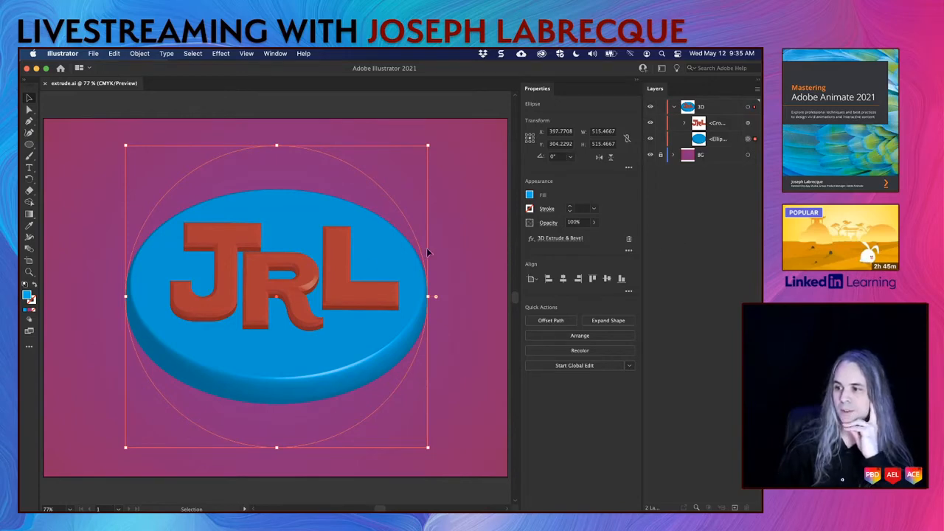
left_click(340, 289)
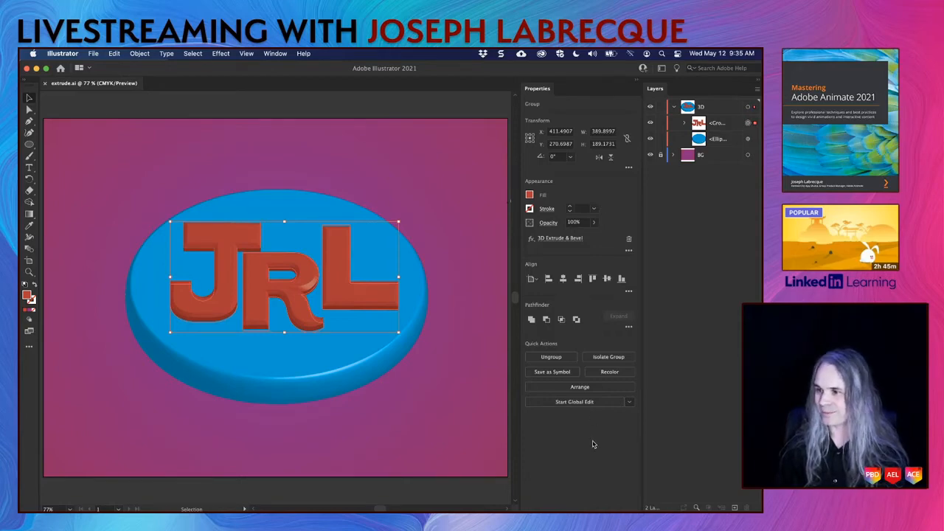
left_click(452, 345)
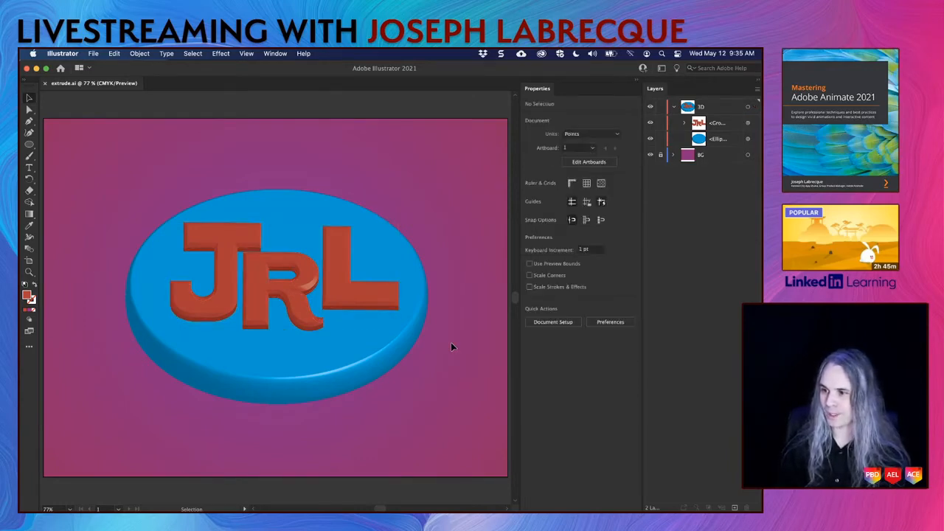
scroll(307, 254, "up", 3)
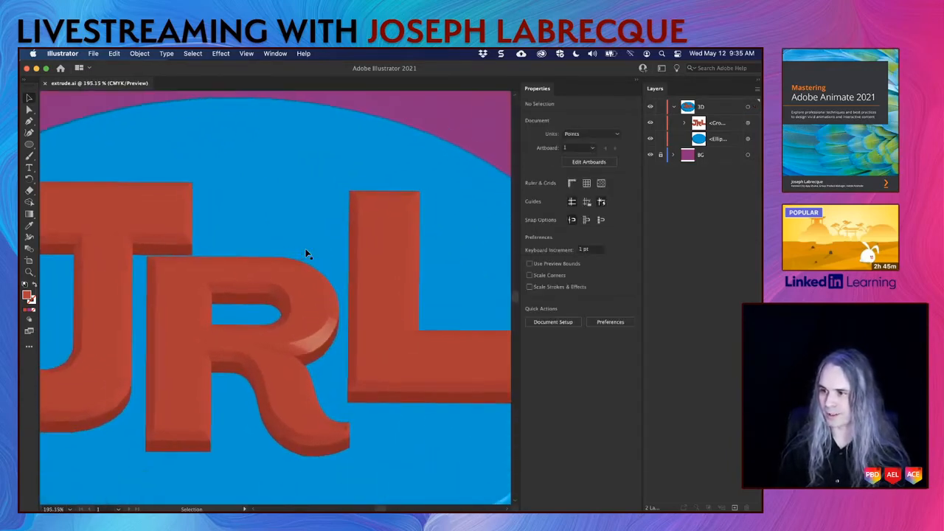
scroll(307, 254, "up", 5)
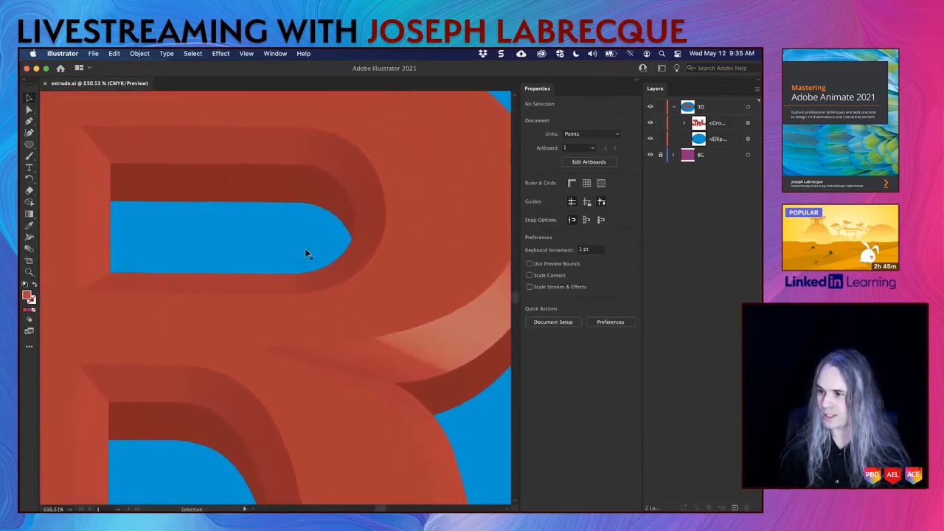
scroll(307, 254, "up", 1)
scroll(307, 254, "down", 2)
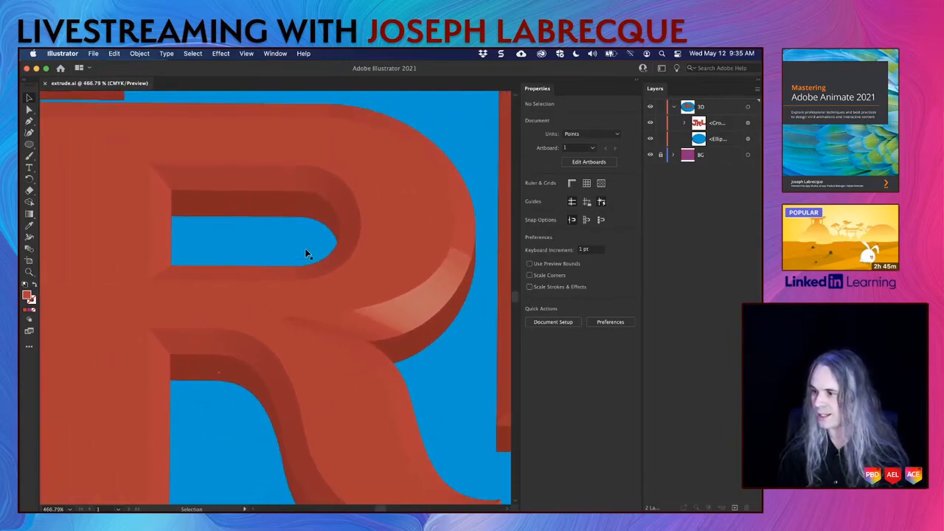
left_click(404, 298)
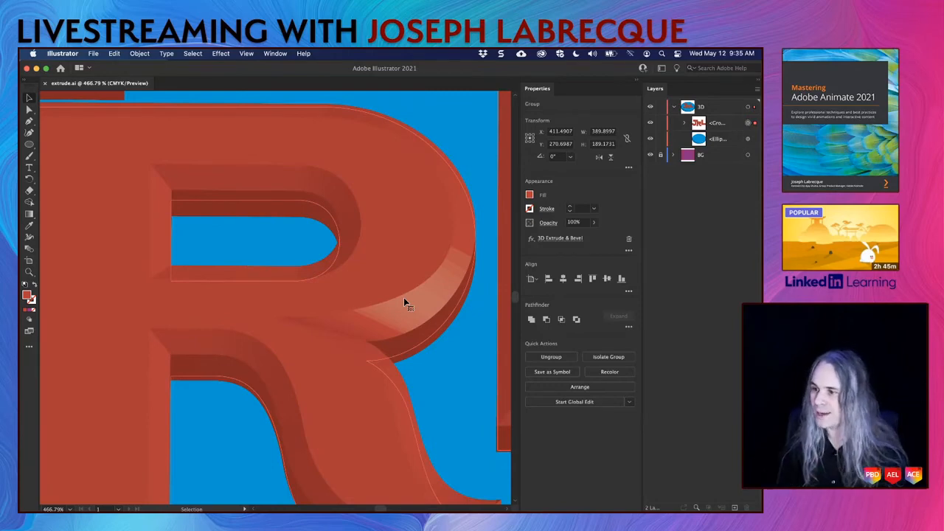
scroll(403, 302, "down", 3)
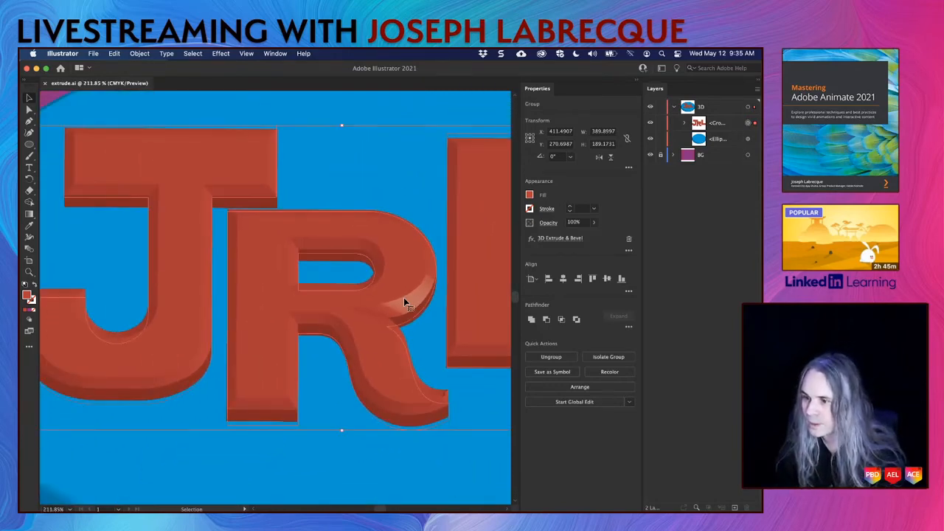
scroll(403, 297, "down", 2)
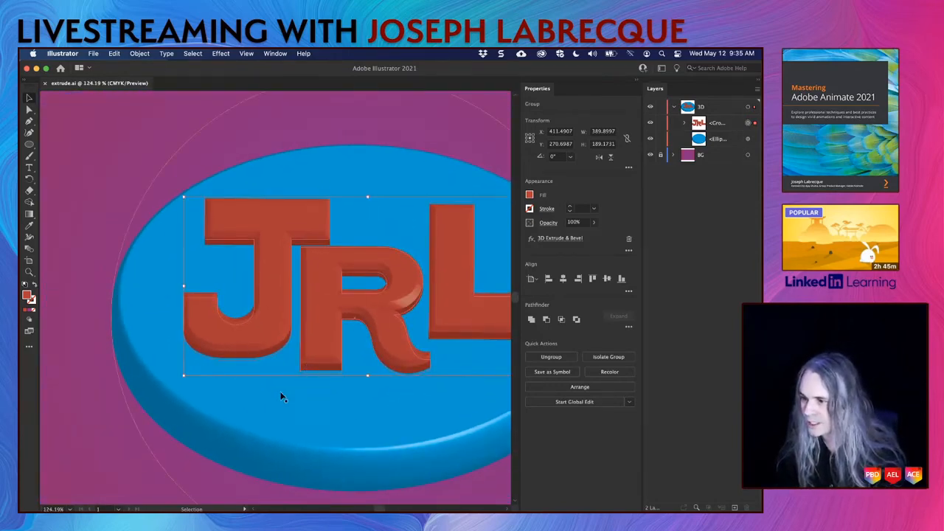
Step: Try expanding the blue disc's live ellipse into a plain path, and undo the expansion
left_click(258, 411)
scroll(150, 381, "down", 2)
scroll(150, 381, "down", 1)
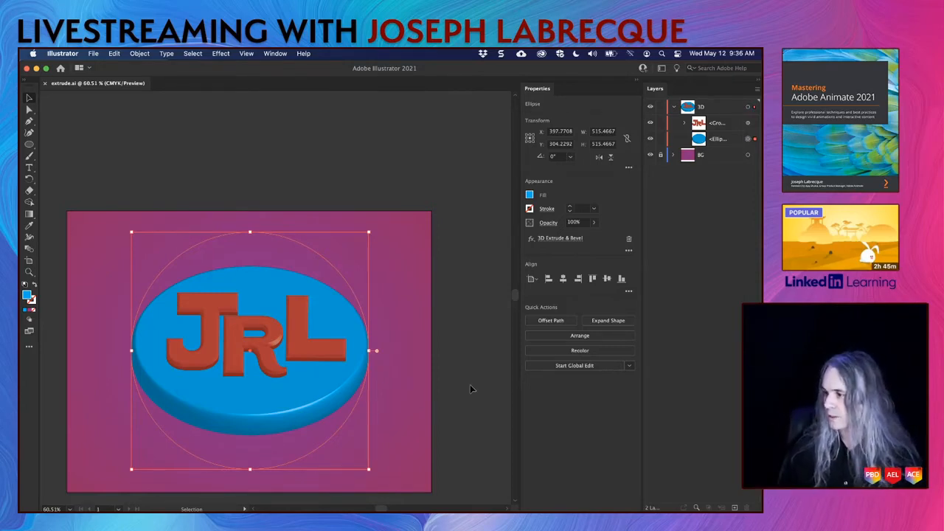
left_click(609, 322)
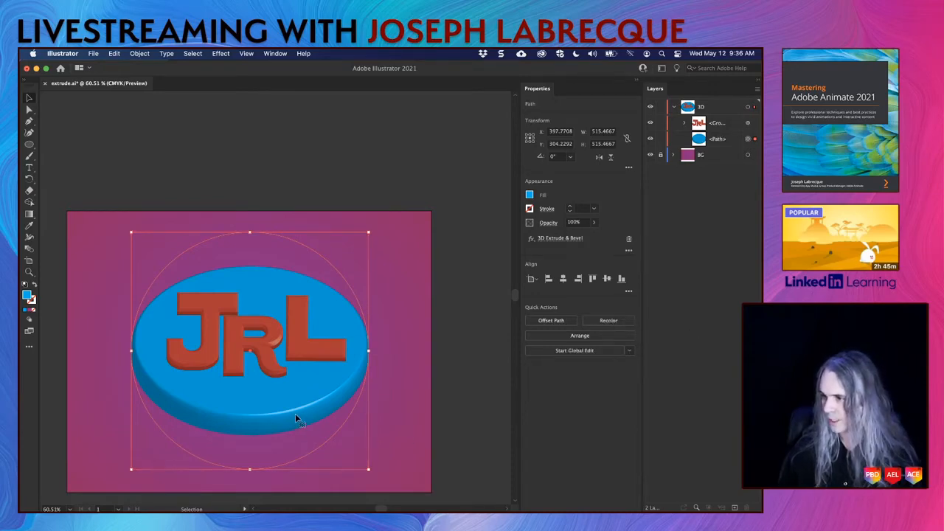
left_click(702, 140)
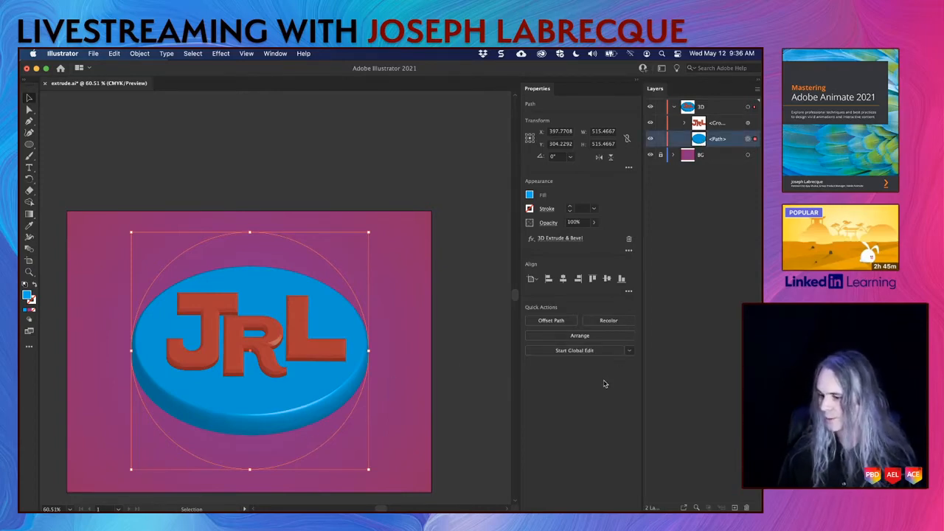
key("super+z")
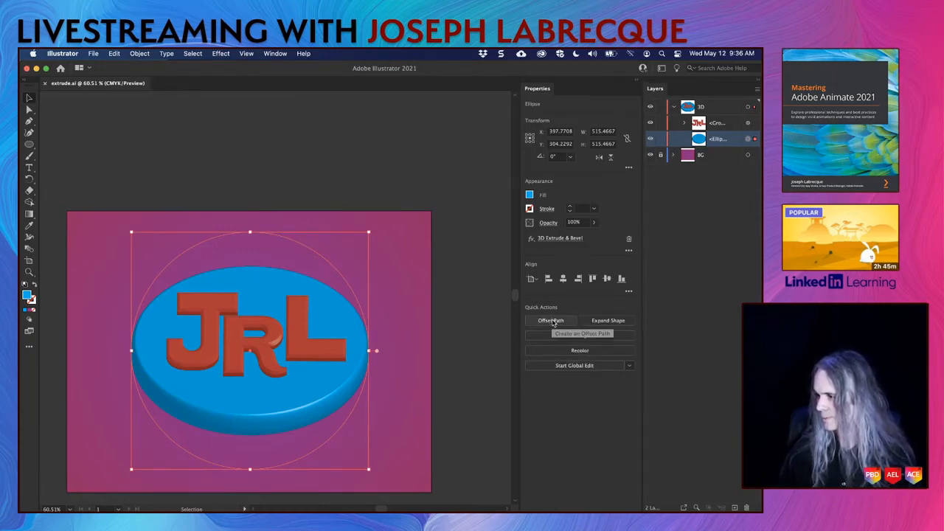
left_click(446, 268)
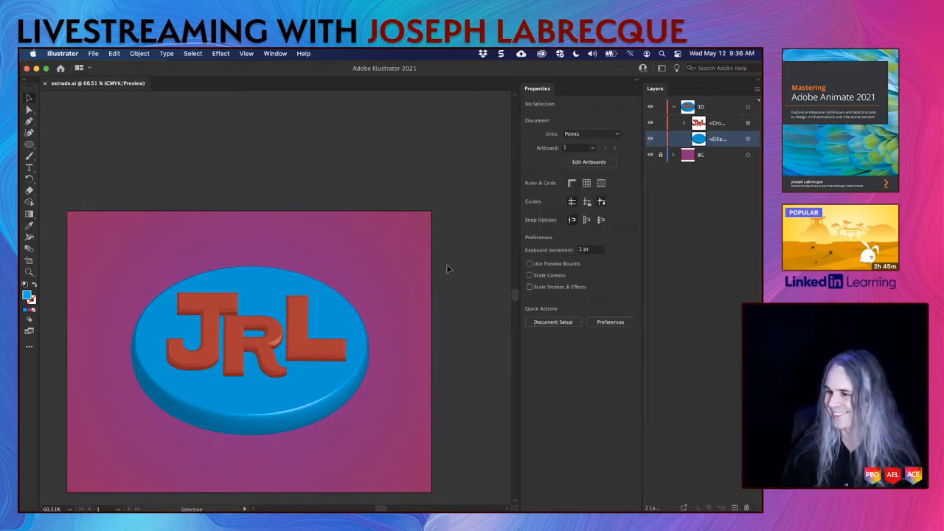
scroll(319, 309, "up", 5)
scroll(319, 310, "left", 3)
scroll(319, 310, "down", 3)
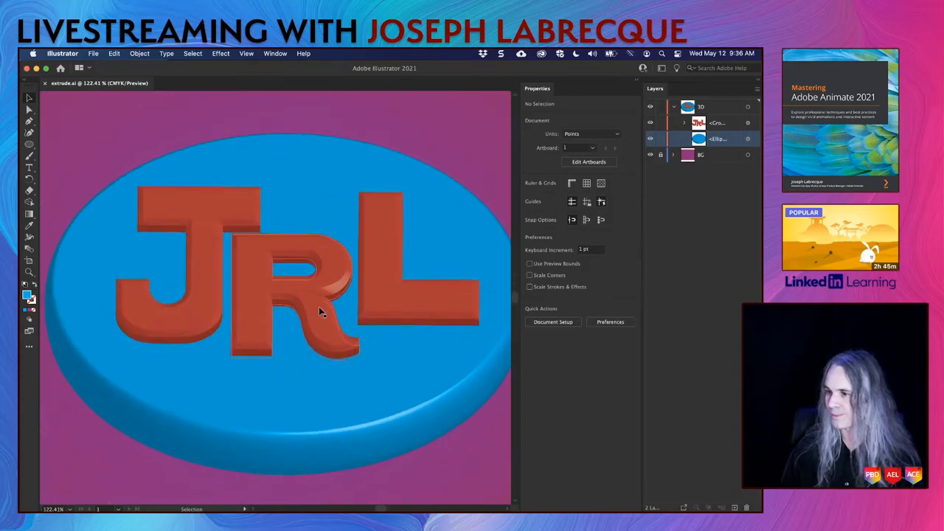
scroll(318, 307, "down", 2)
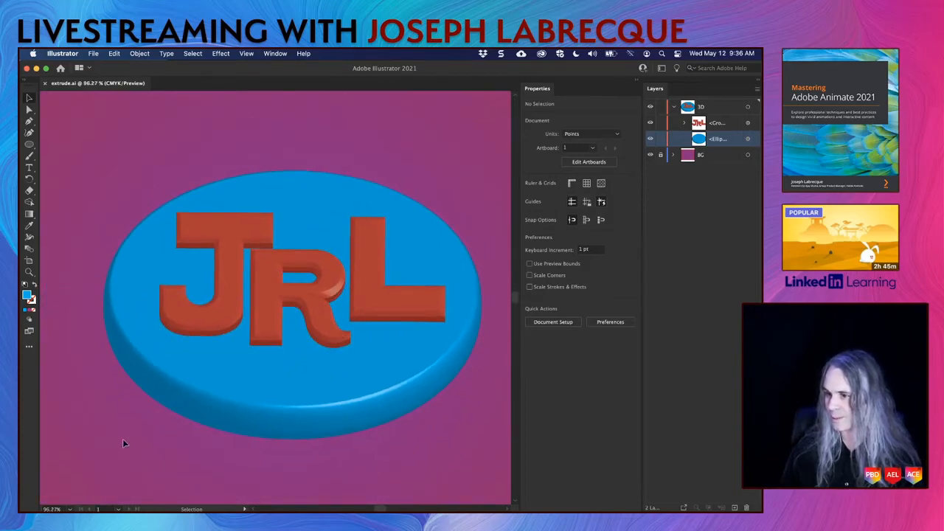
scroll(111, 447, "down", 1)
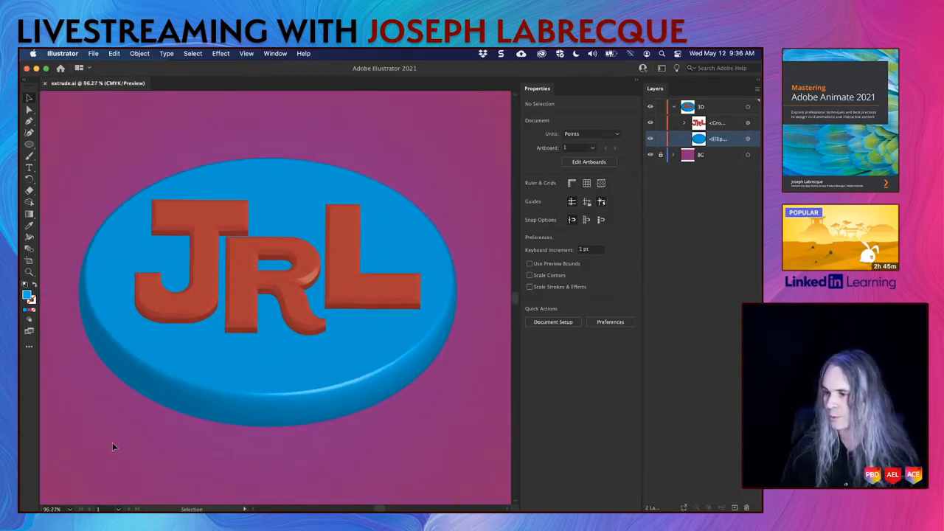
scroll(113, 447, "down", 1)
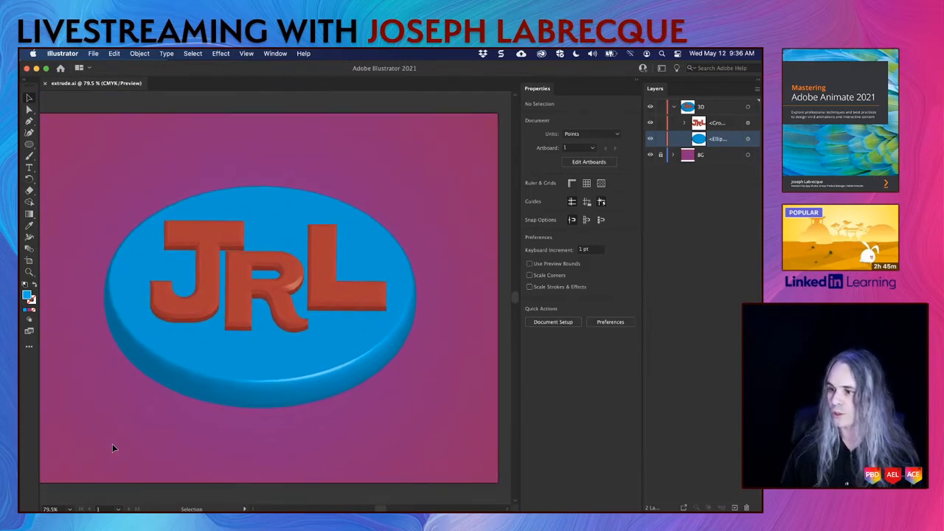
scroll(113, 447, "left", 1)
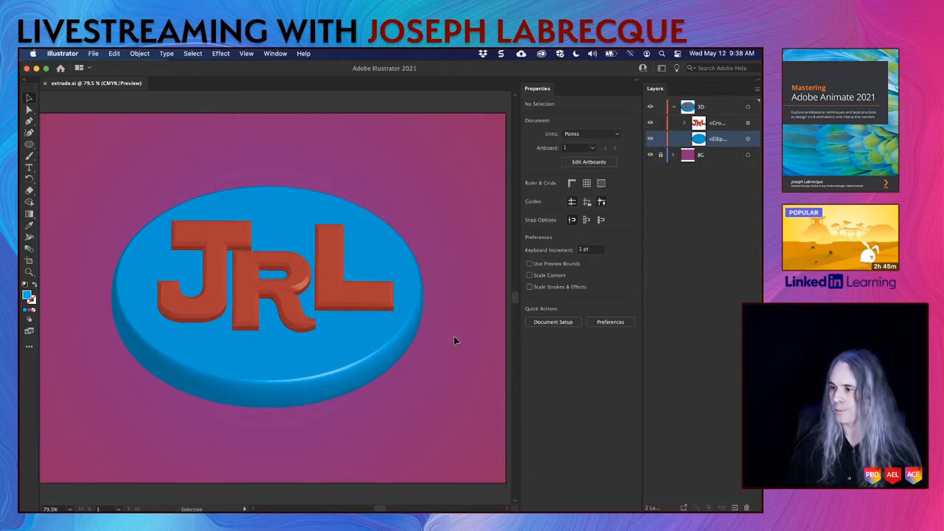
Step: Start a Stylize Drop Shadow effect on the blue disc, keeping its settings dialog clear of the artwork
left_click(367, 356)
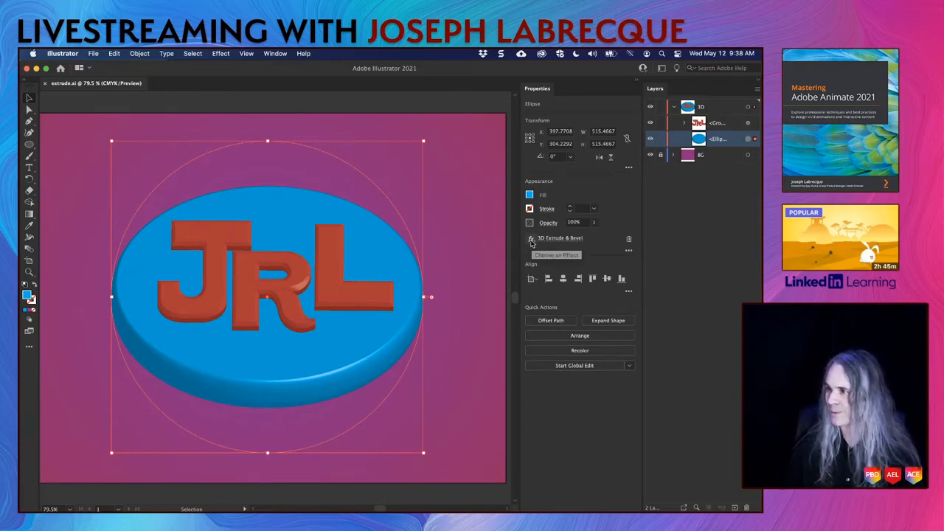
left_click(530, 241)
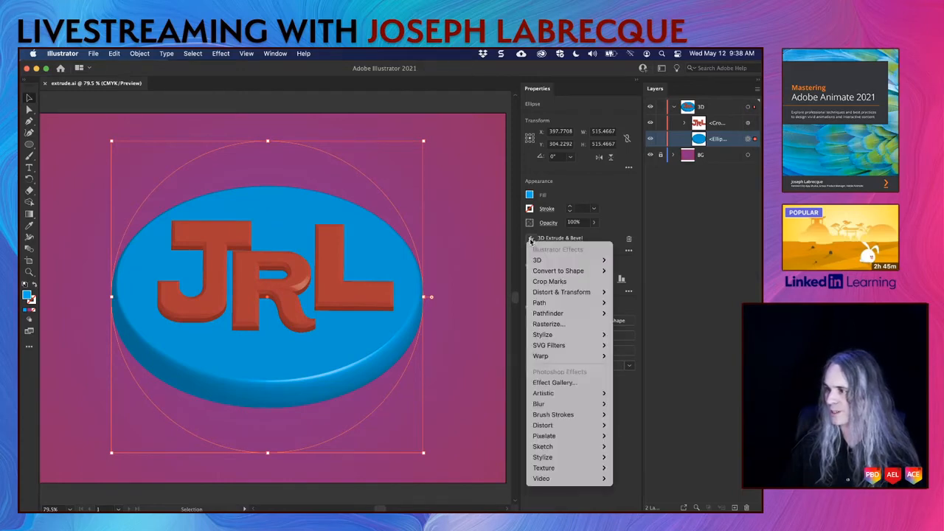
mouse_move(543, 262)
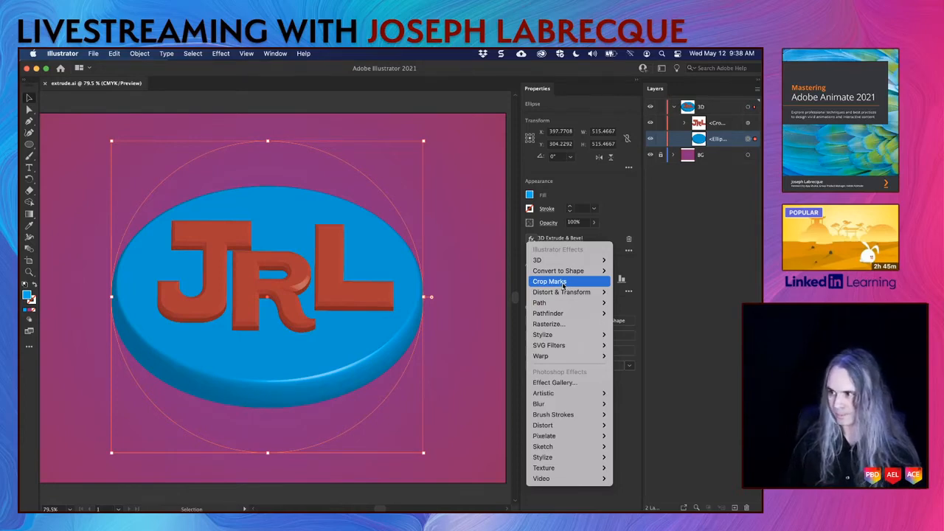
mouse_move(563, 277)
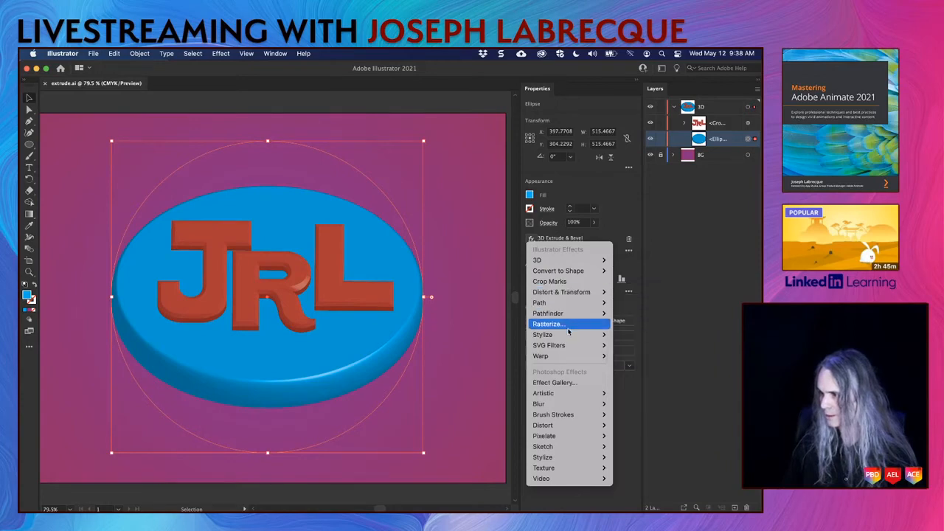
mouse_move(568, 336)
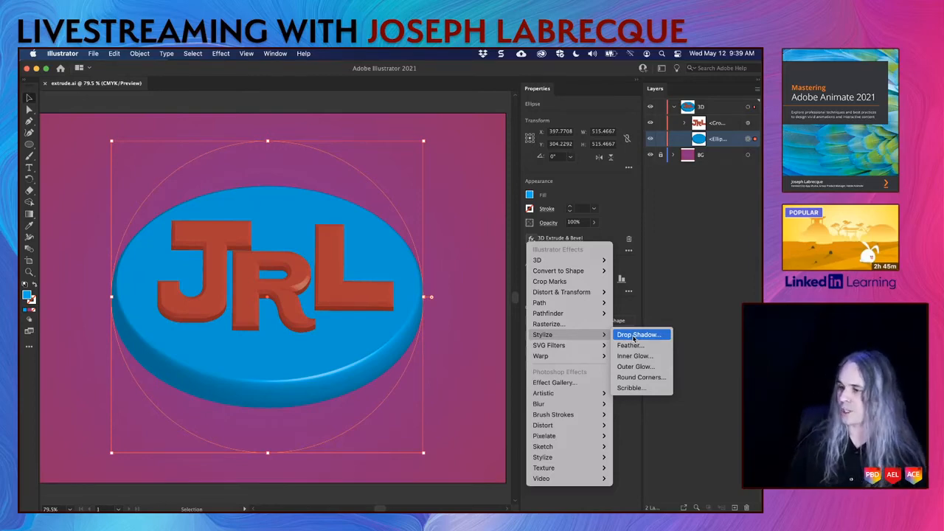
left_click(634, 336)
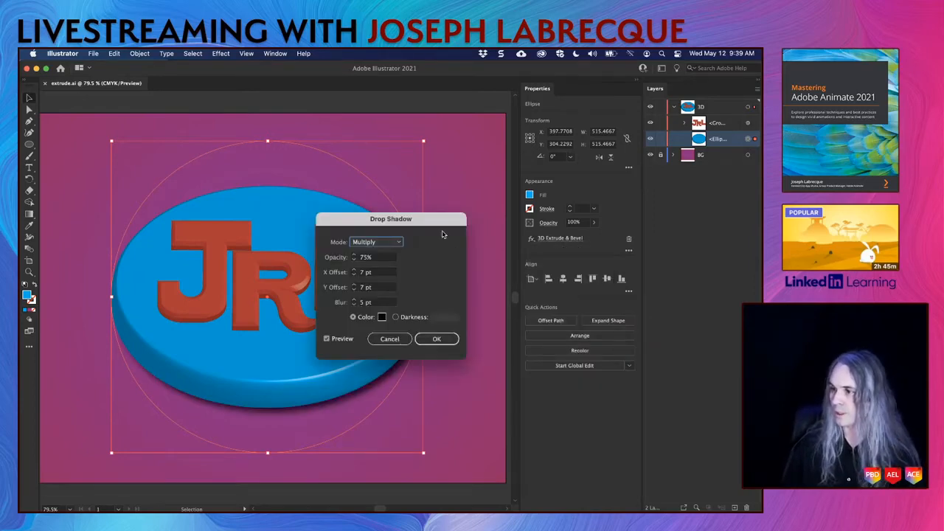
left_click_drag(436, 222, 581, 178)
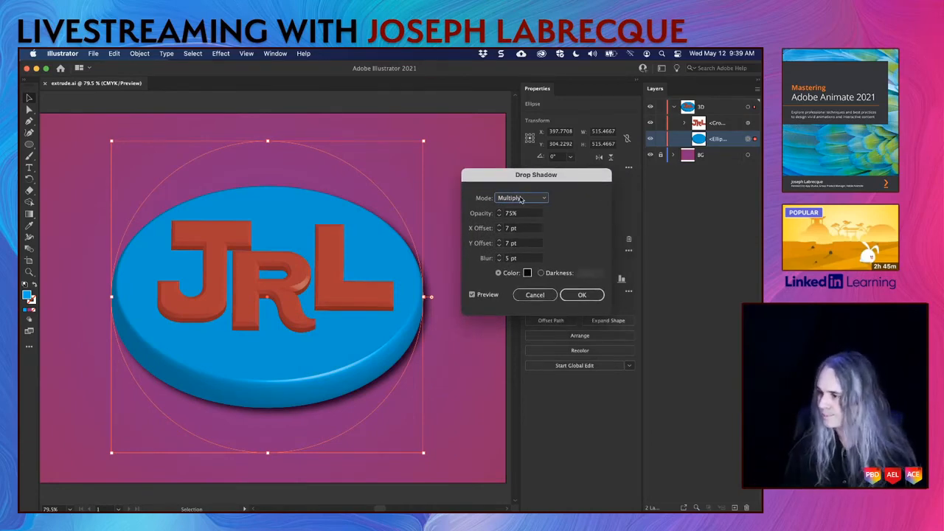
Step: Lower the opacity of the disc's drop shadow to 56%
left_click(500, 216)
left_click(500, 216)
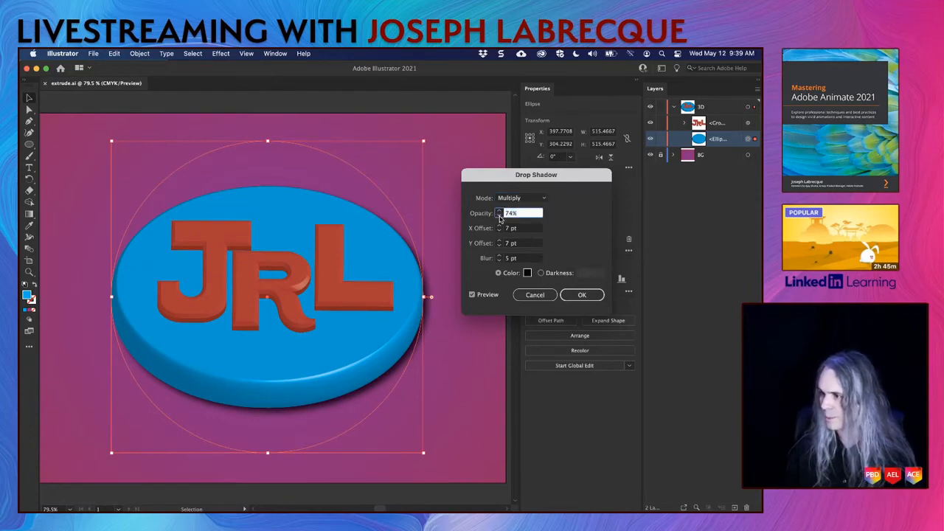
left_click(500, 216)
left_click(500, 216)
left_click(500, 216)
left_click(500, 216)
left_click(500, 216)
left_click(500, 216)
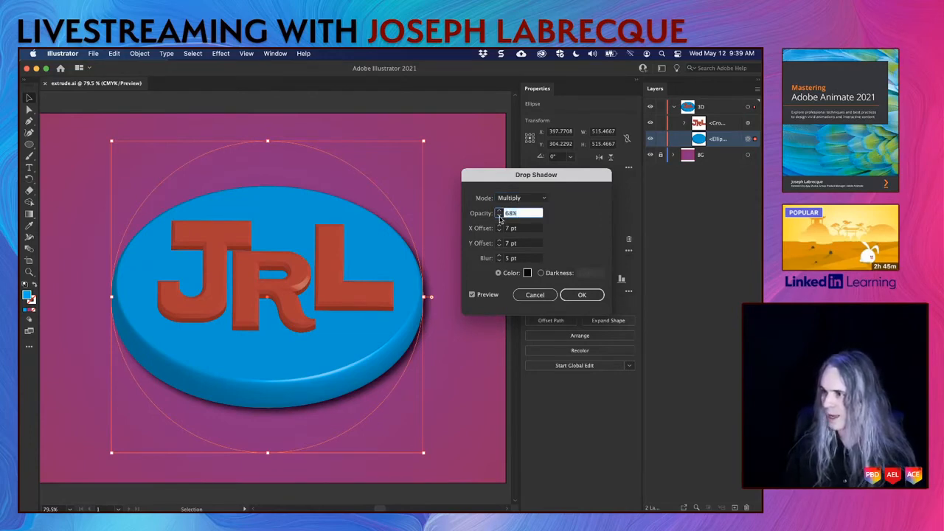
left_click(500, 216)
left_click(500, 216)
left_click(500, 216)
left_click(500, 216)
left_click(500, 216)
left_click(500, 217)
left_click(500, 216)
left_click(500, 216)
left_click(500, 216)
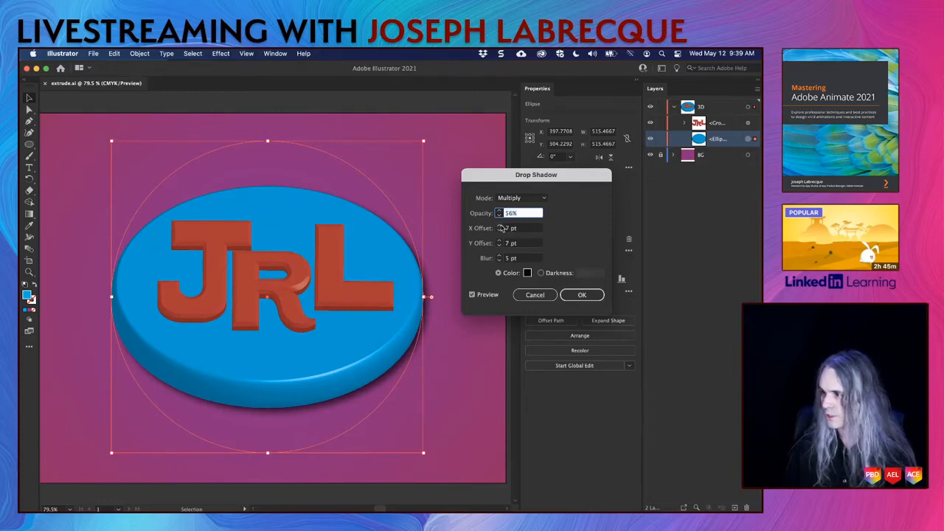
Step: Increase the blur of the disc's drop shadow to 26 pt
left_click(500, 256)
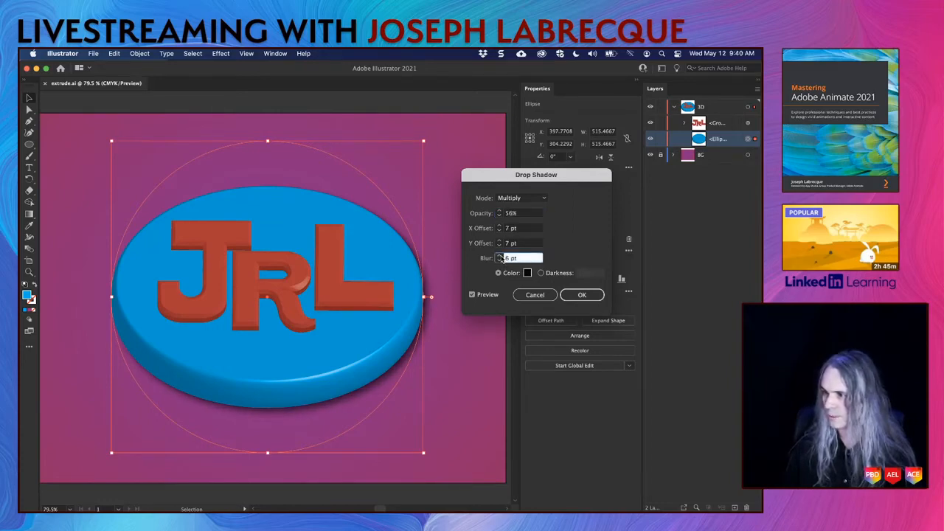
left_click(500, 256)
left_click(501, 256)
left_click(501, 256)
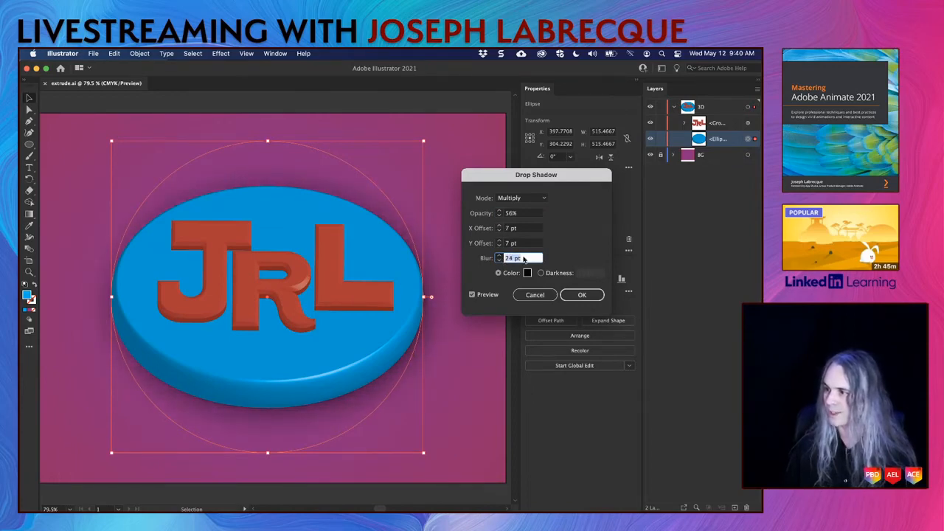
Step: Set both the X and Y offsets of the disc's drop shadow to 16 pt
left_click(500, 226)
left_click(500, 226)
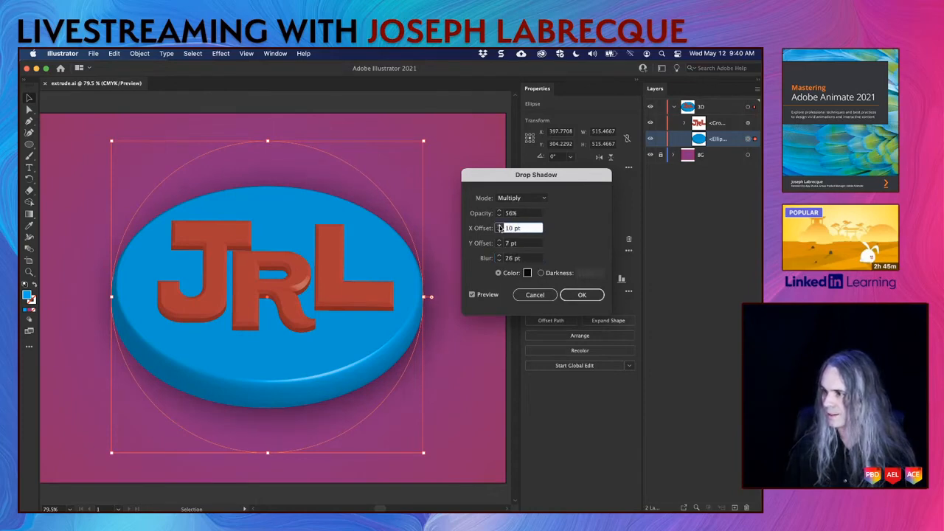
left_click(499, 227)
left_click(500, 226)
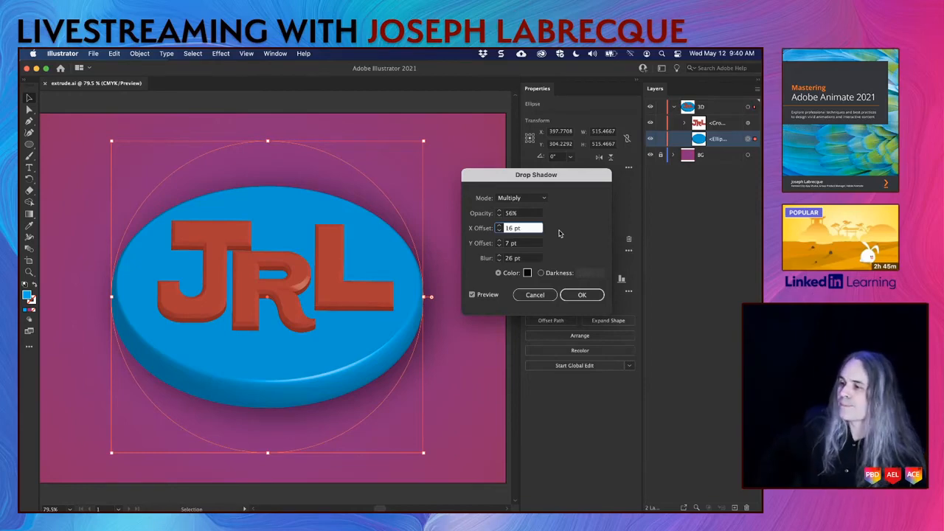
left_click(509, 244)
double_click(508, 244)
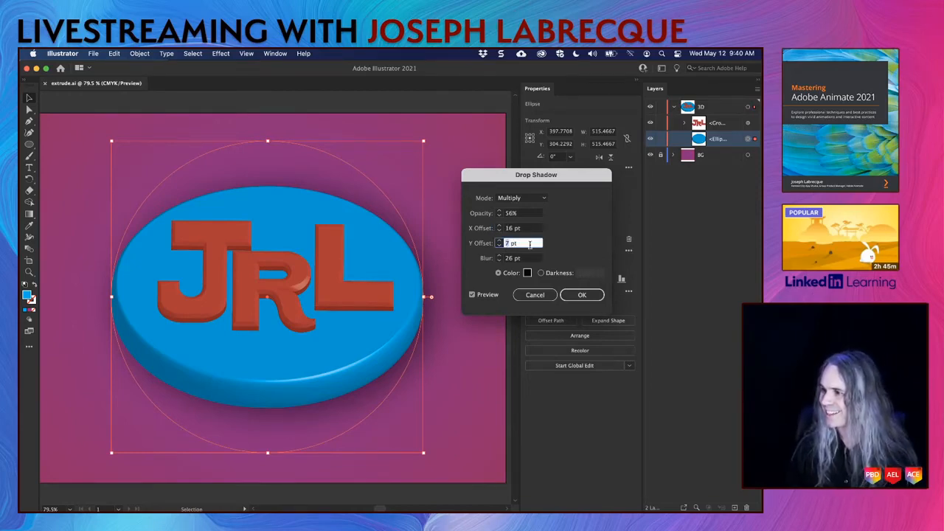
type("16")
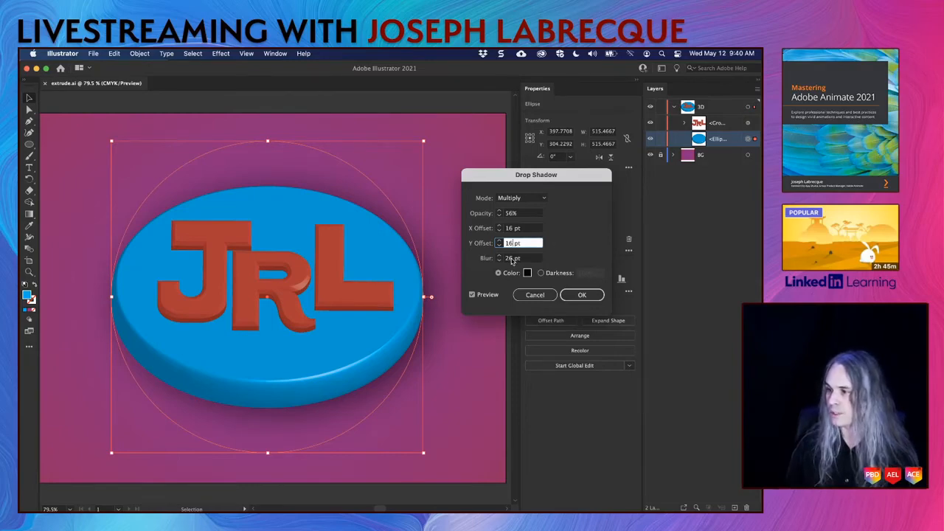
Step: Set the disc's drop shadow blur to 30 pt and its opacity to 55%
key("Tab")
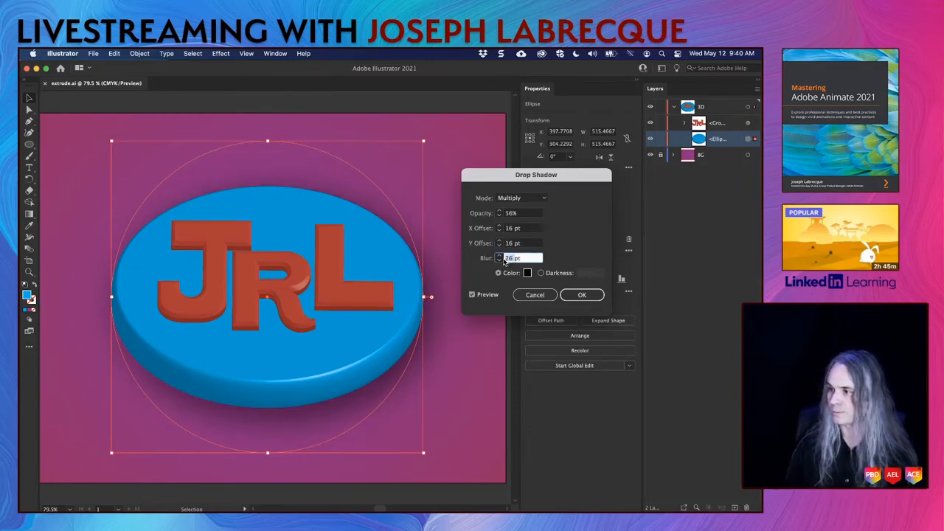
type("30")
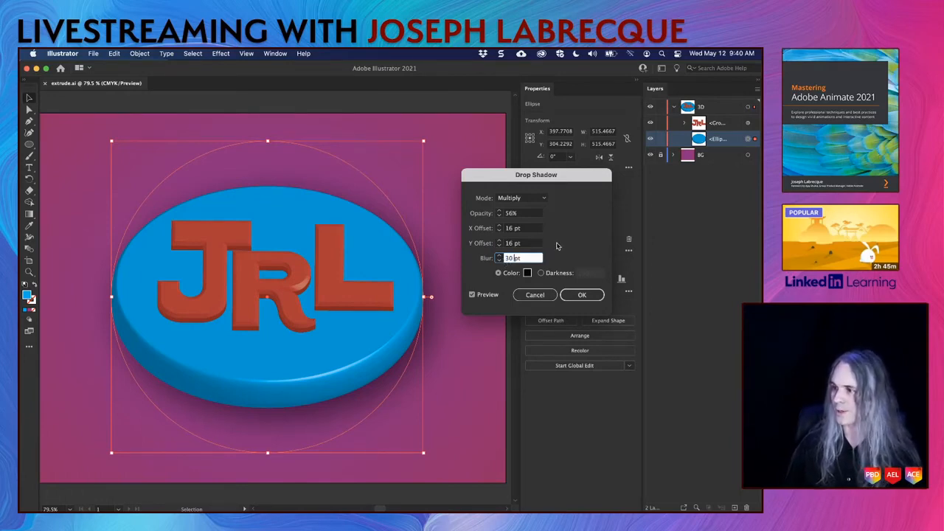
left_click(520, 213)
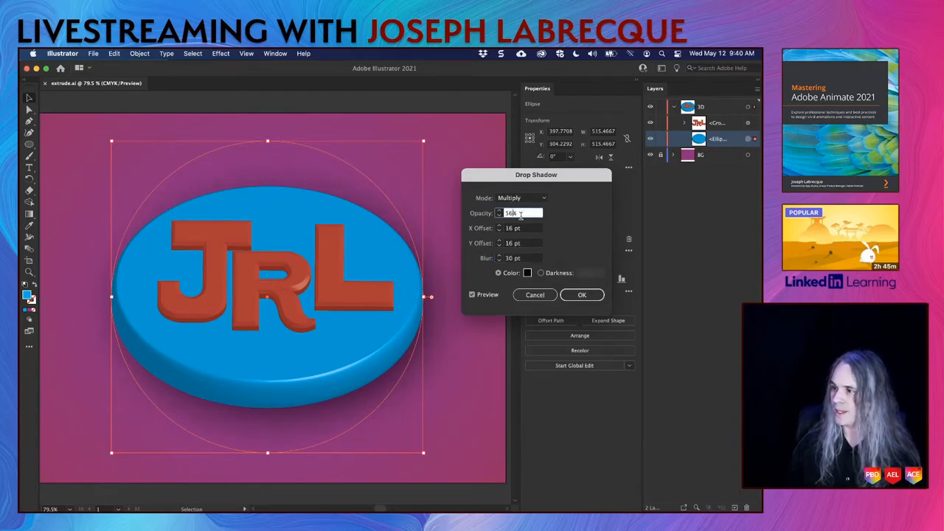
type("35")
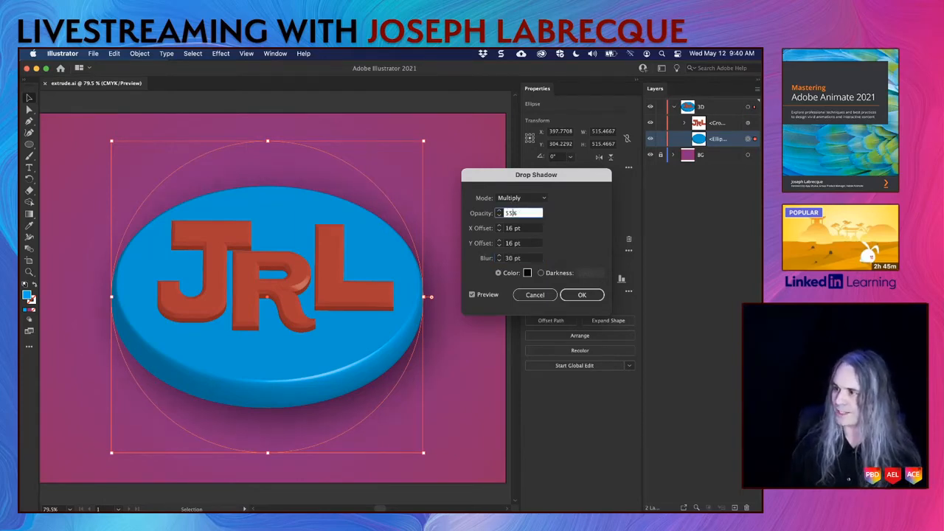
key("Tab")
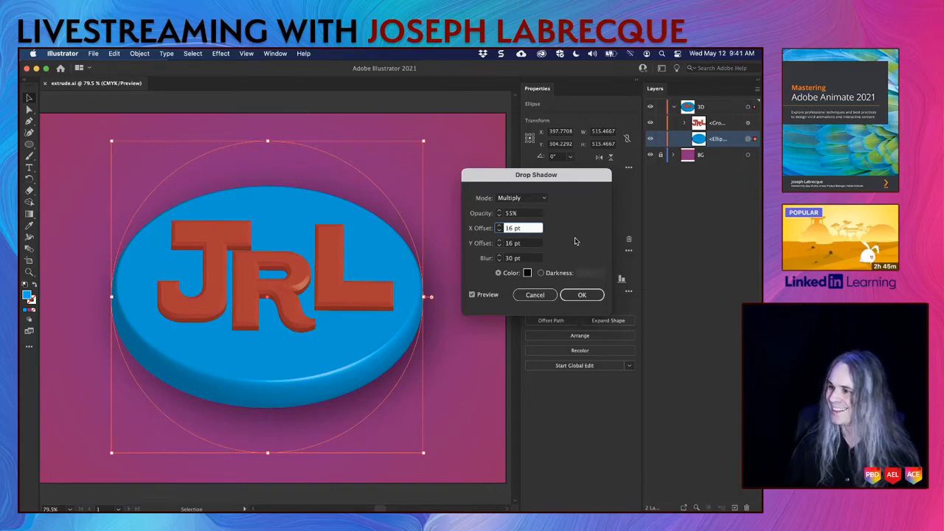
Step: Set both the X and Y offsets of the disc's drop shadow to 25 pt
left_click(513, 228)
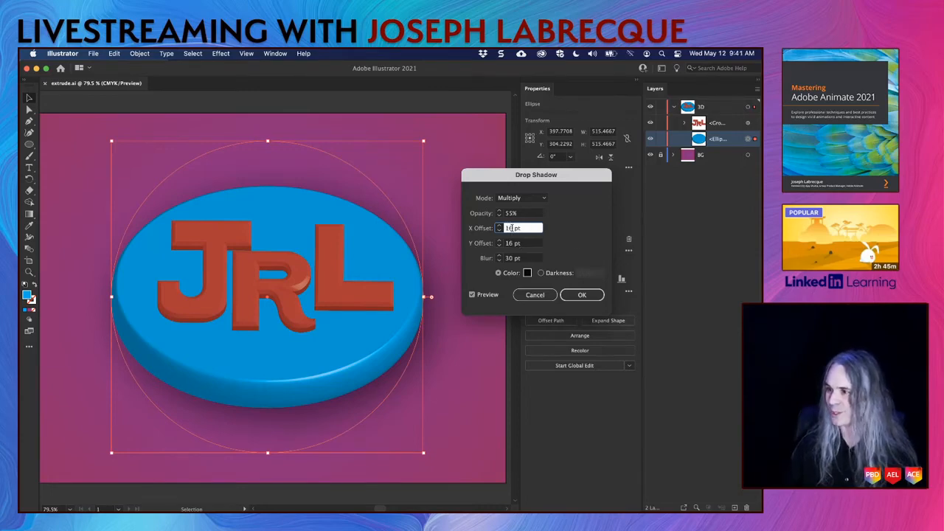
left_click_drag(512, 228, 504, 228)
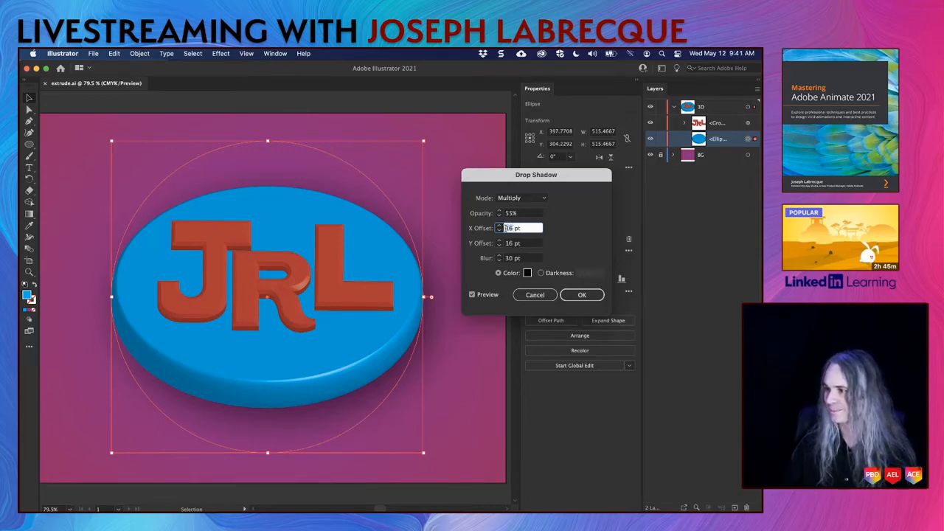
type("25")
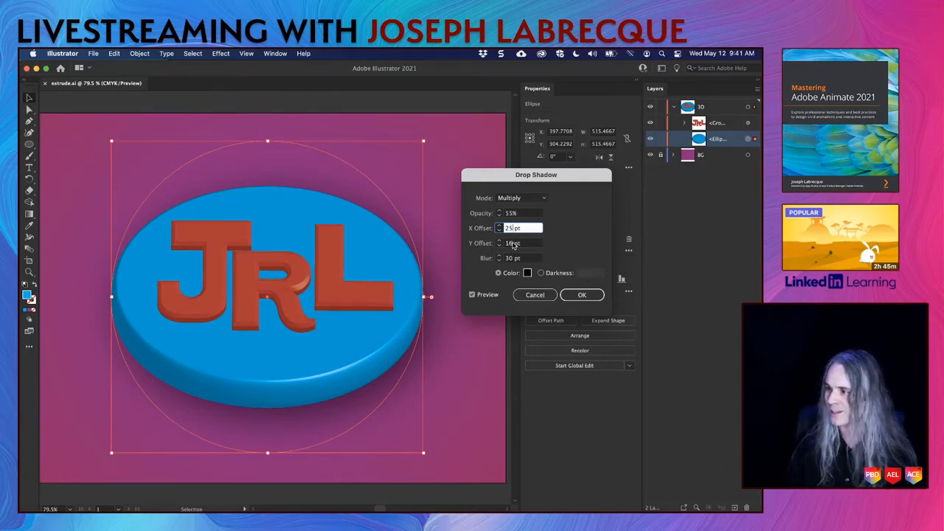
key("Tab")
type("25")
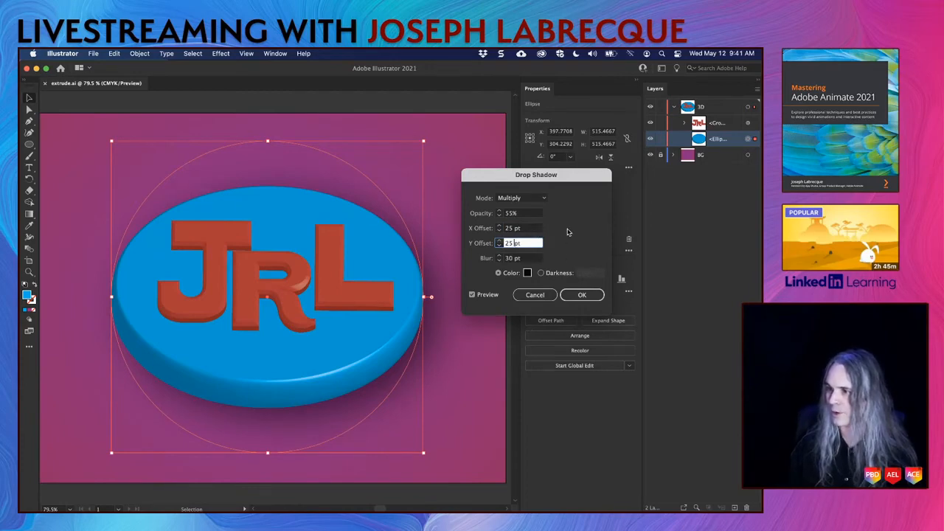
key("shift+Tab")
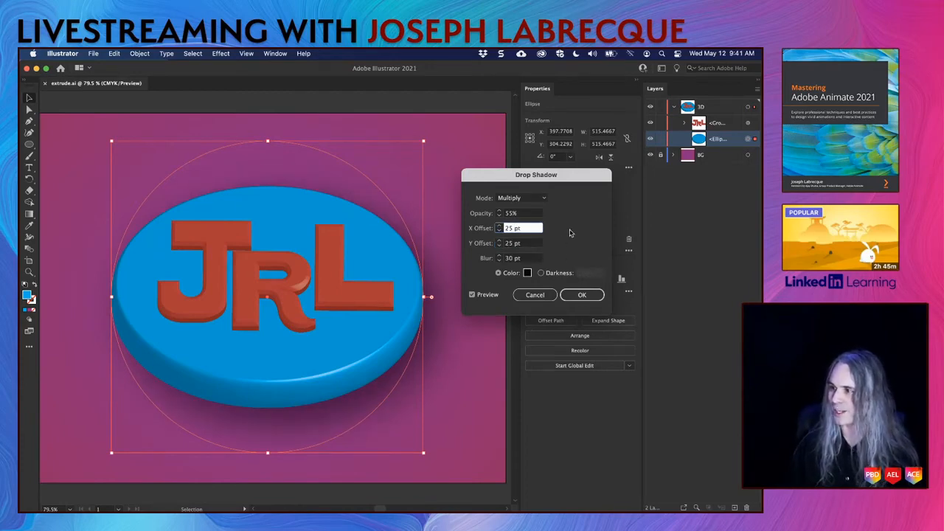
Step: Increase both the Y and X offsets of the disc's drop shadow to 35 pt
left_click(514, 243)
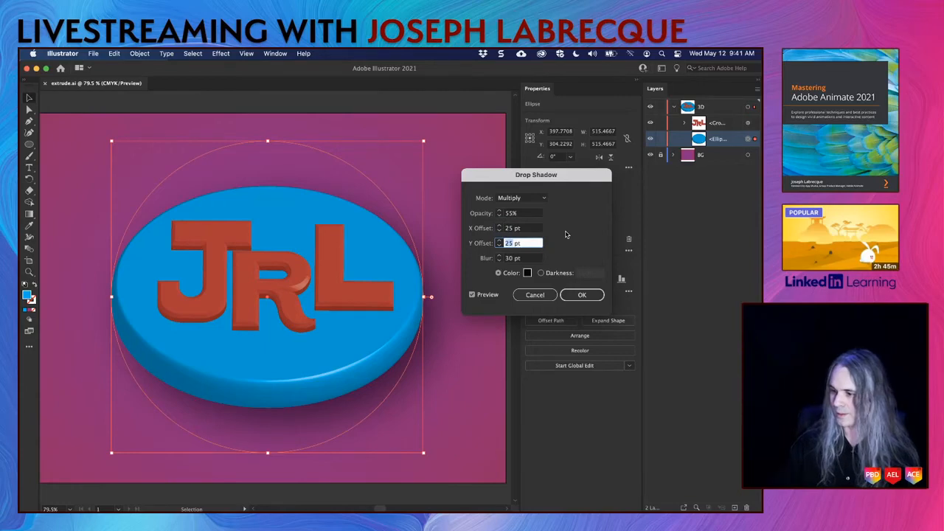
key("shift+Up")
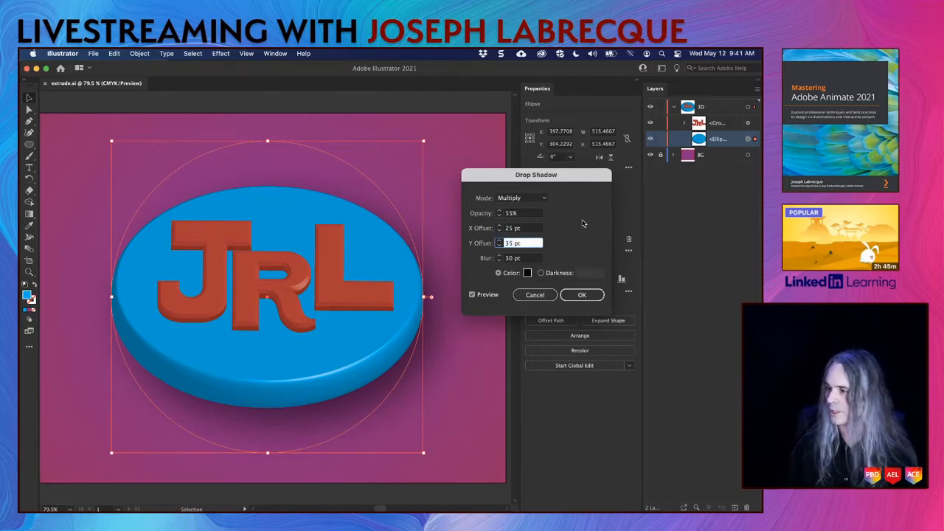
left_click(531, 228)
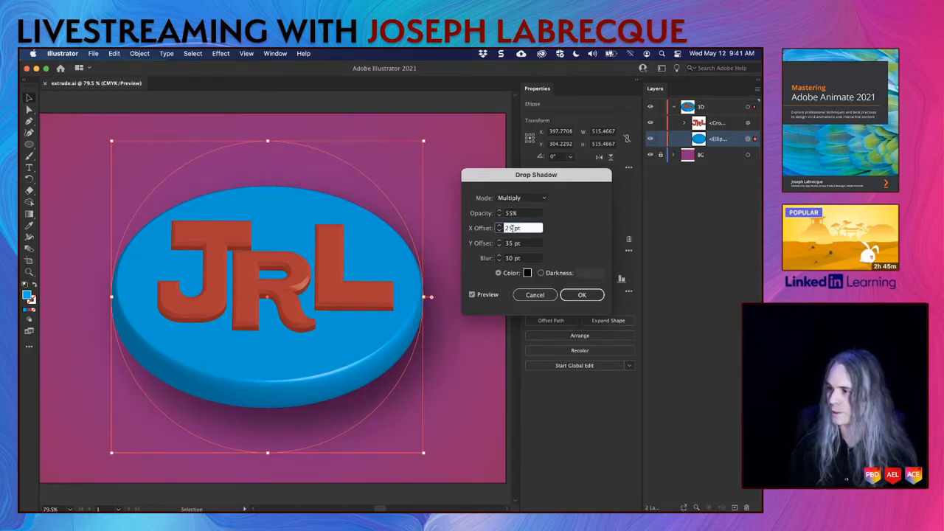
key("shift+Up")
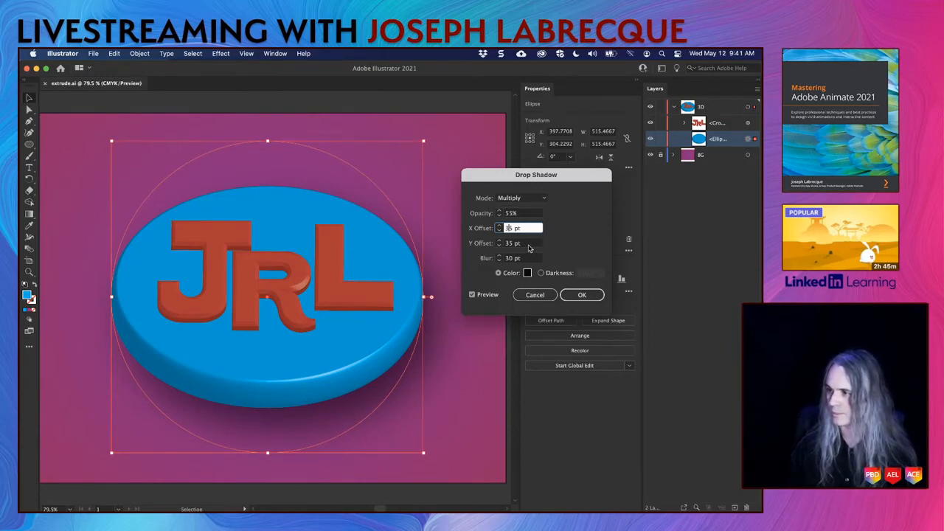
key("Tab")
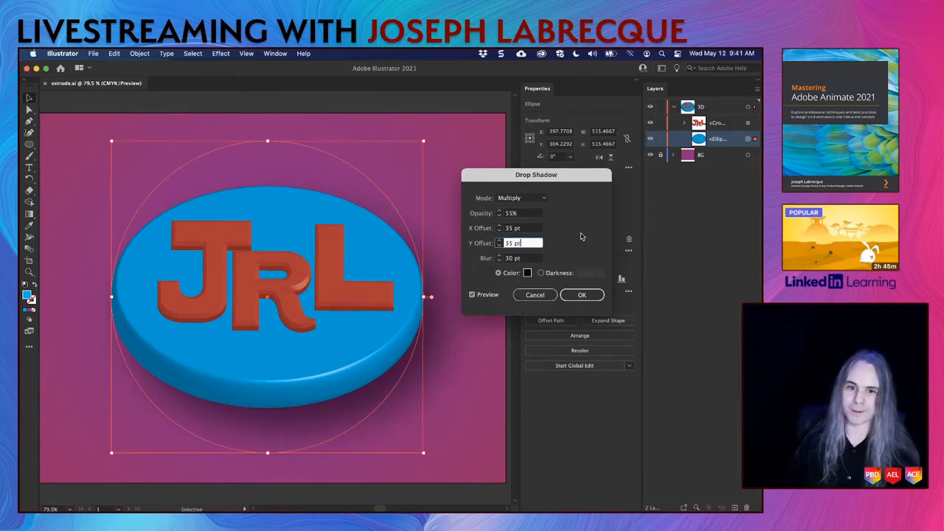
Step: Lower the disc shadow's opacity to 35% and increase its X offset to 55 pt
left_click(511, 213)
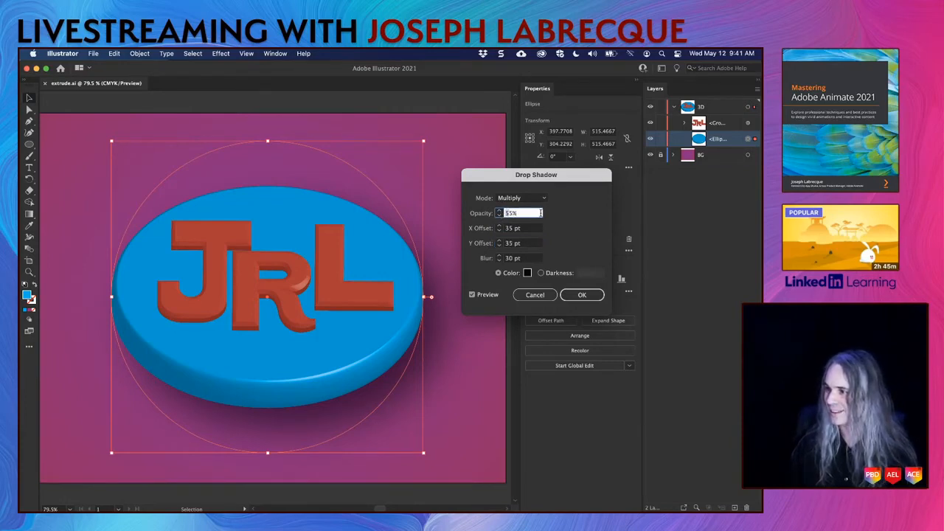
type("35%")
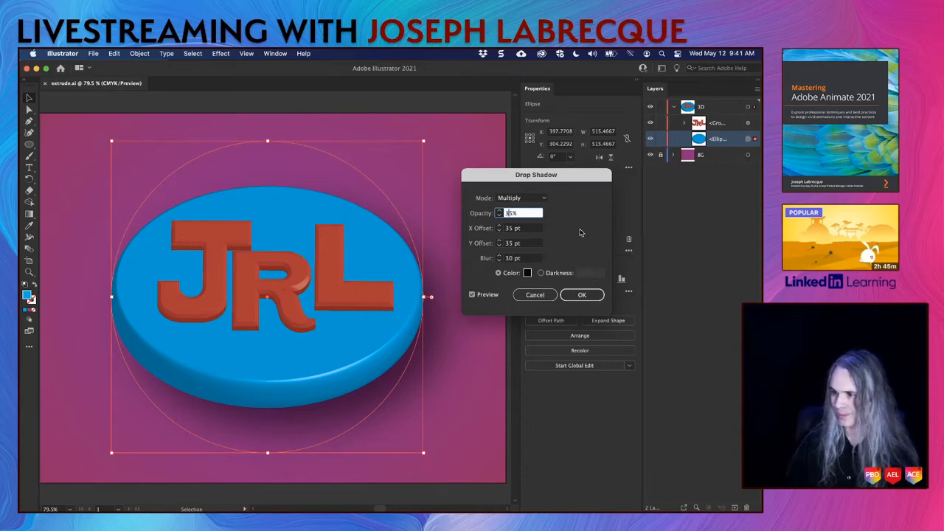
left_click(528, 229)
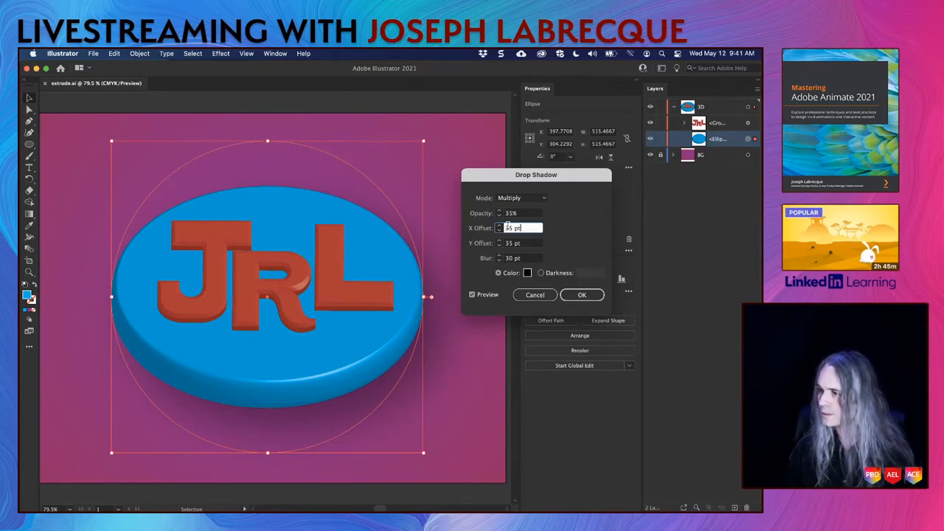
type("5")
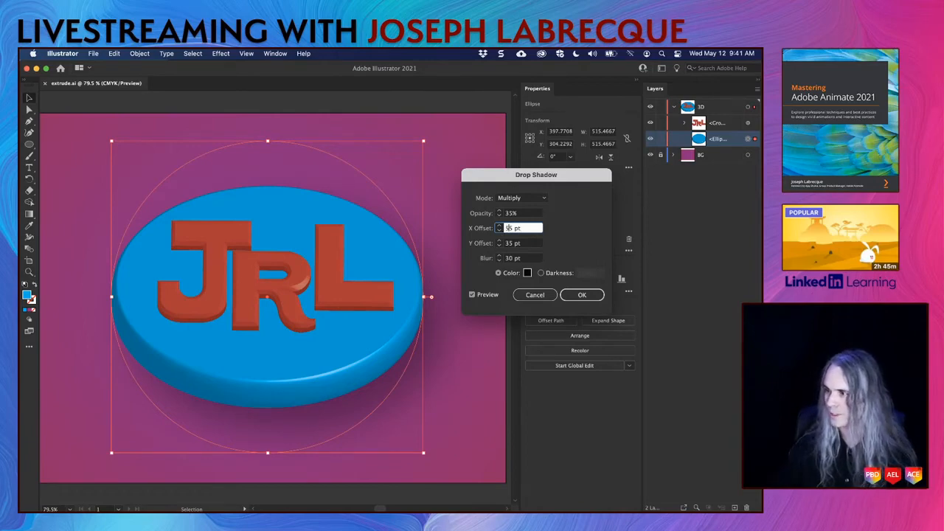
left_click(526, 244)
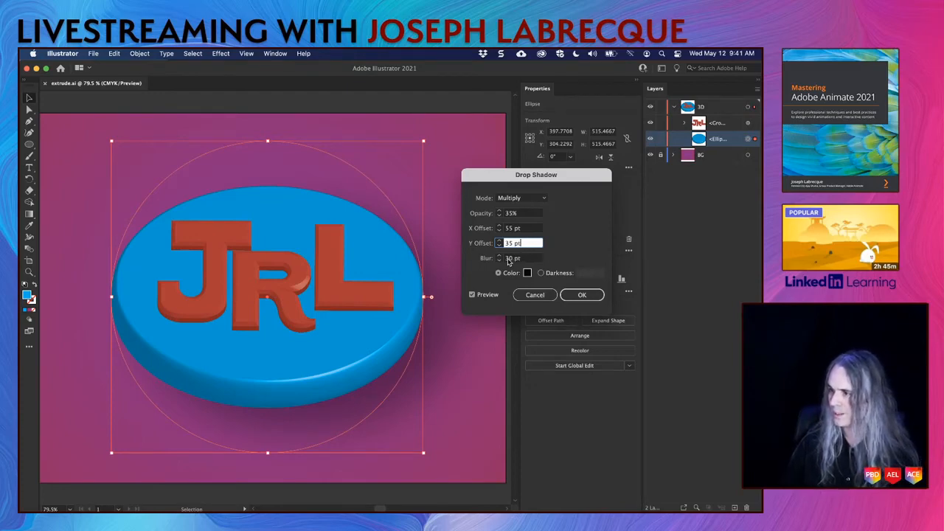
Step: Reduce the disc shadow's blur to 20 pt and its opacity to 25%
left_click(510, 258)
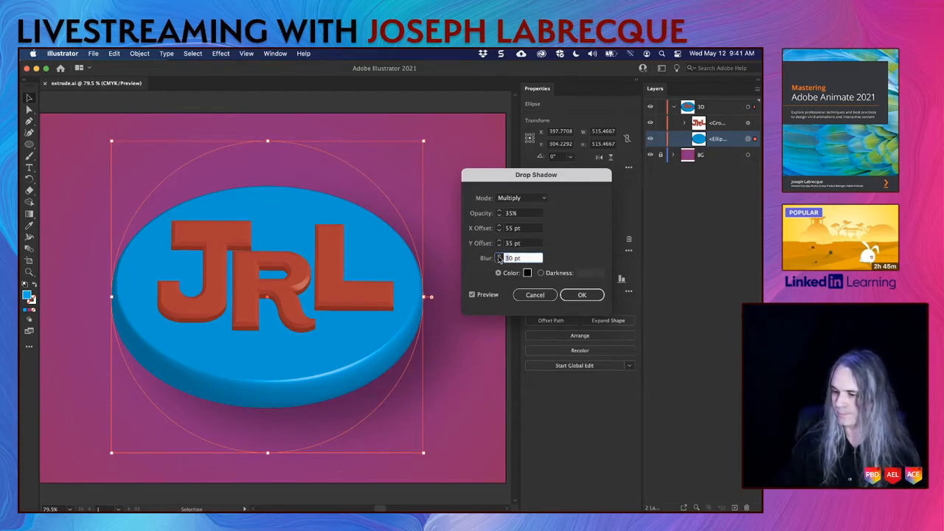
type("20")
left_click(528, 244)
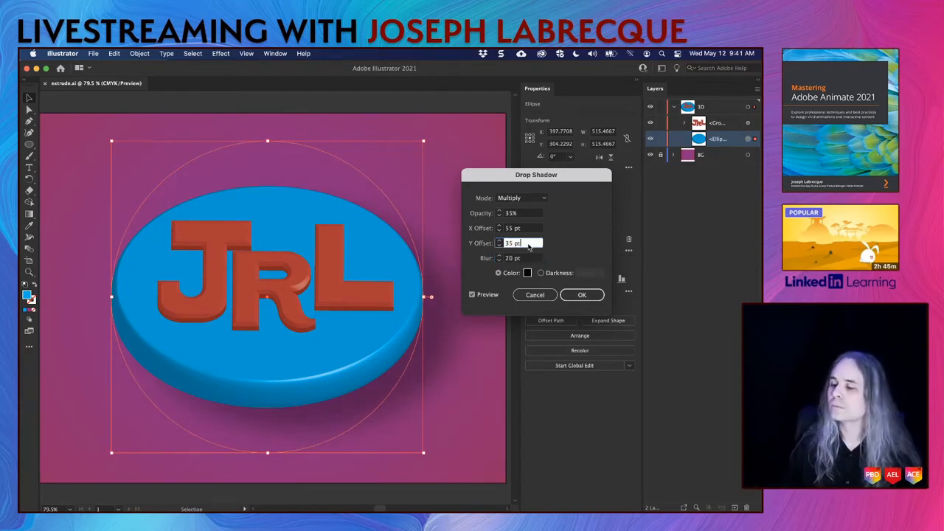
left_click(507, 214)
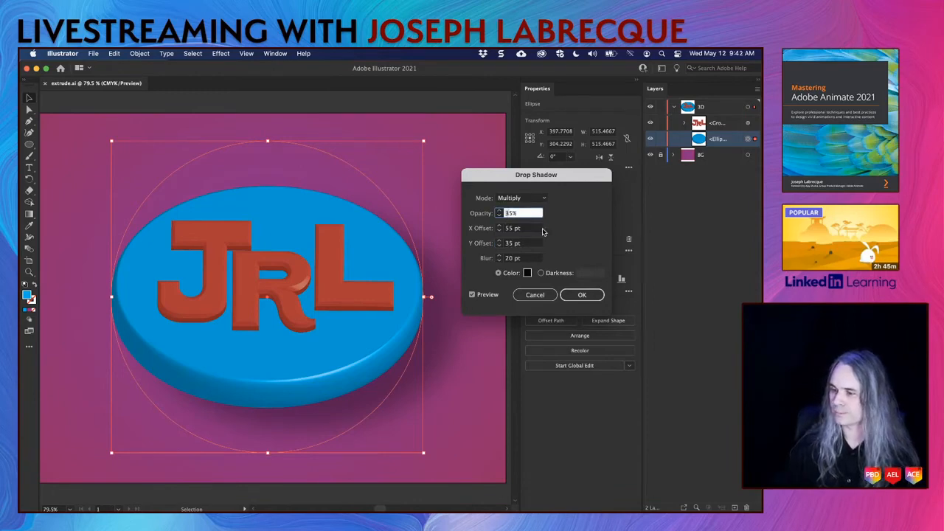
key("shift+Down")
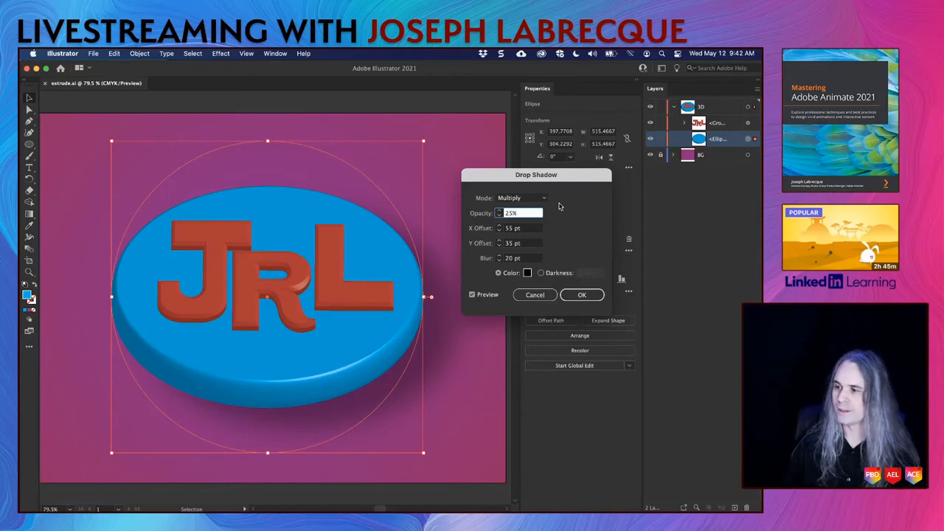
key("Tab")
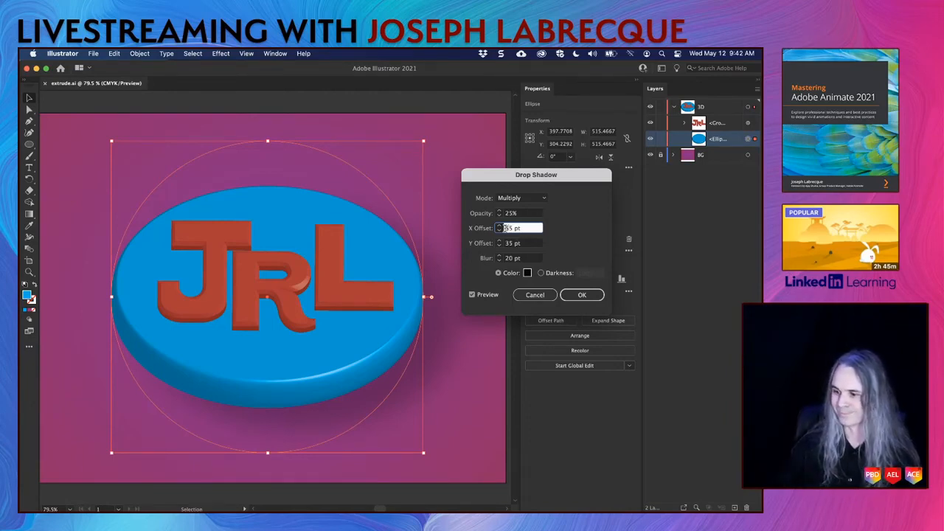
Step: Apply the disc's drop shadow with a 45 pt X offset and save the document
type("4")
left_click(533, 246)
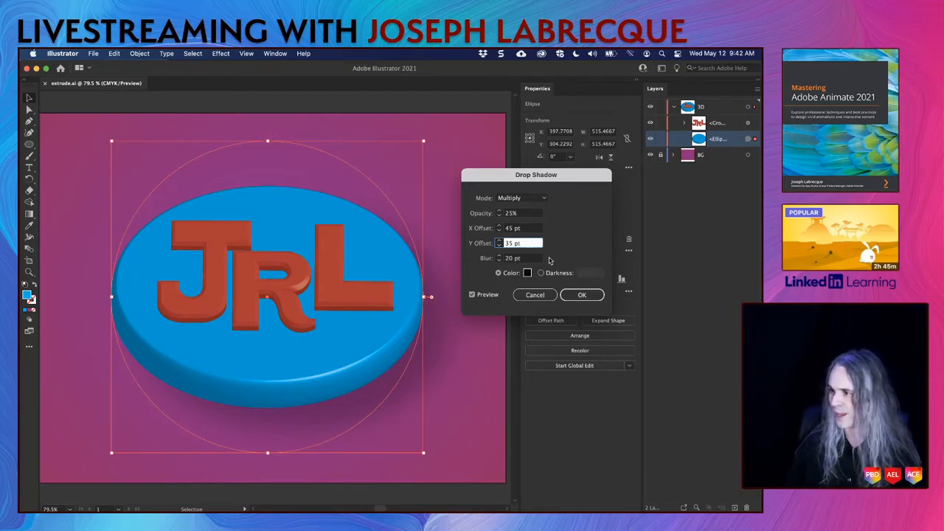
left_click(582, 295)
left_click(480, 398)
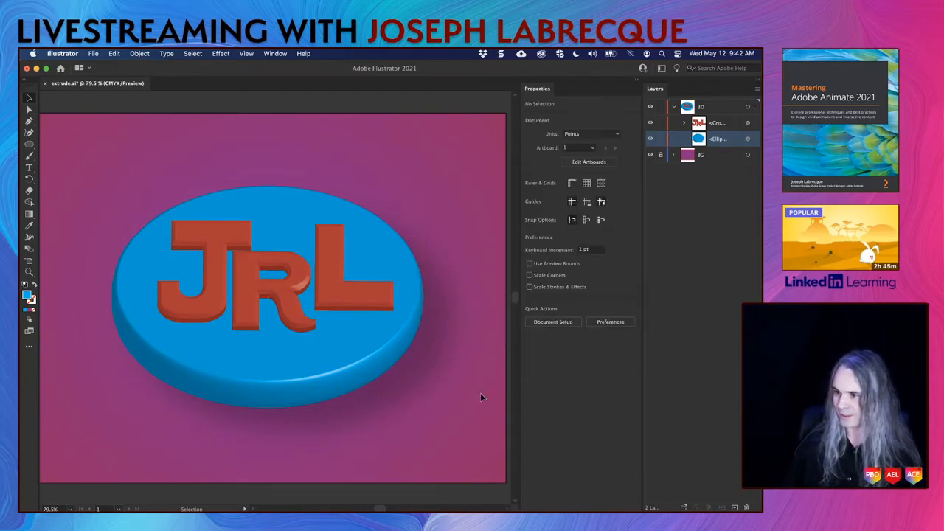
key("a")
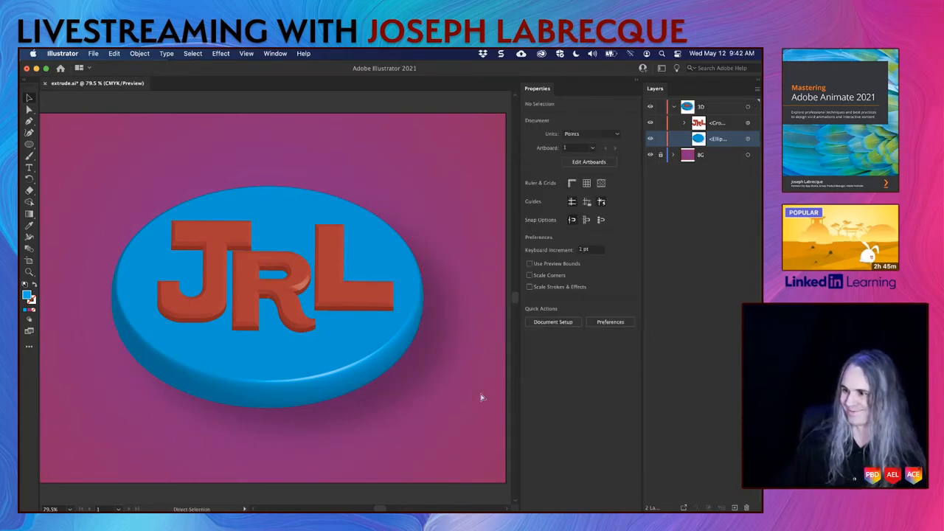
key("super+s")
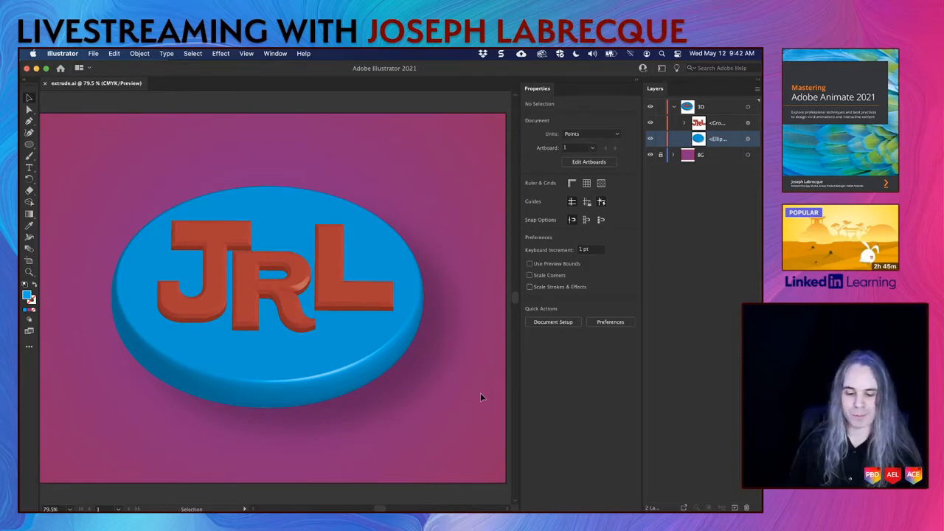
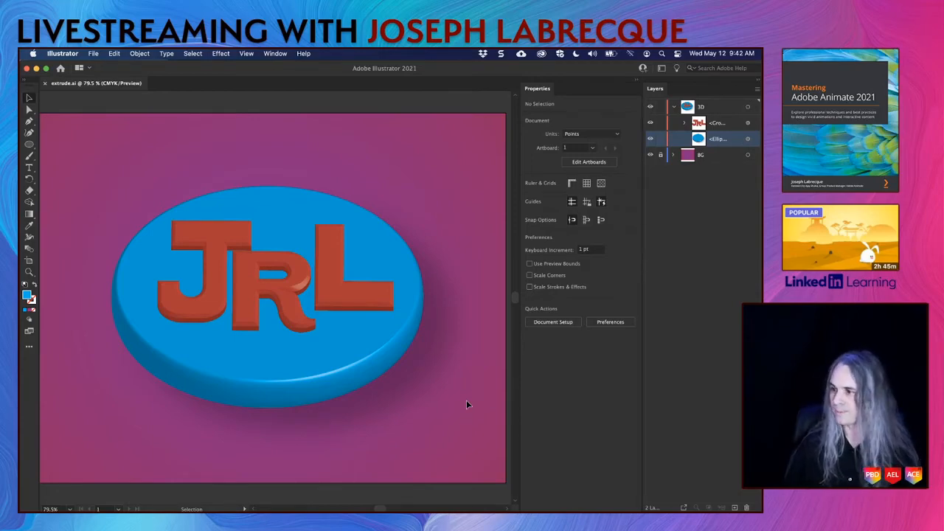
Step: Add a drop shadow effect to the red JRL lettering group
left_click(719, 125)
left_click(748, 124)
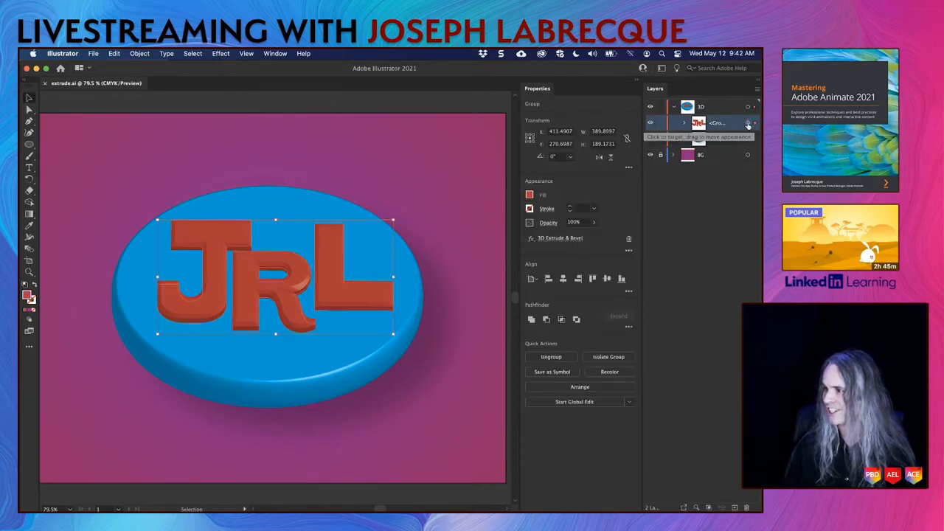
left_click(531, 239)
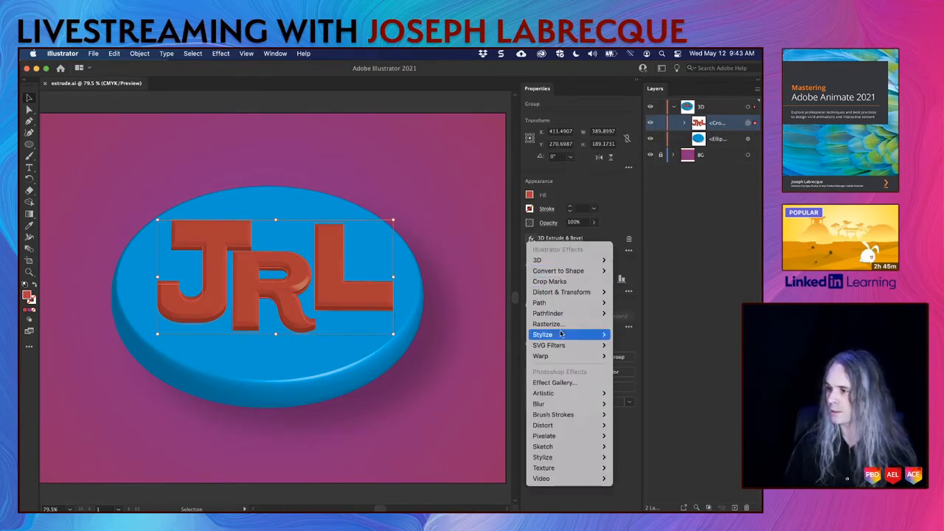
mouse_move(560, 339)
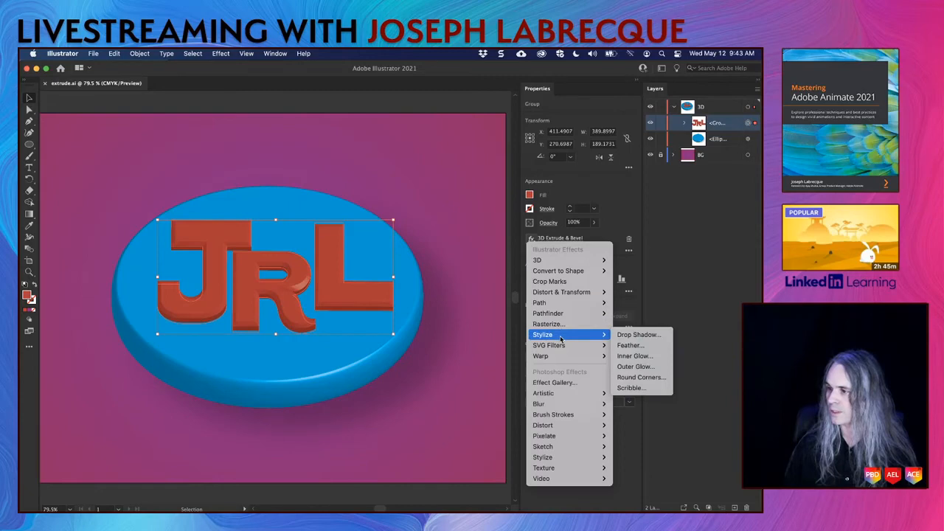
left_click(626, 336)
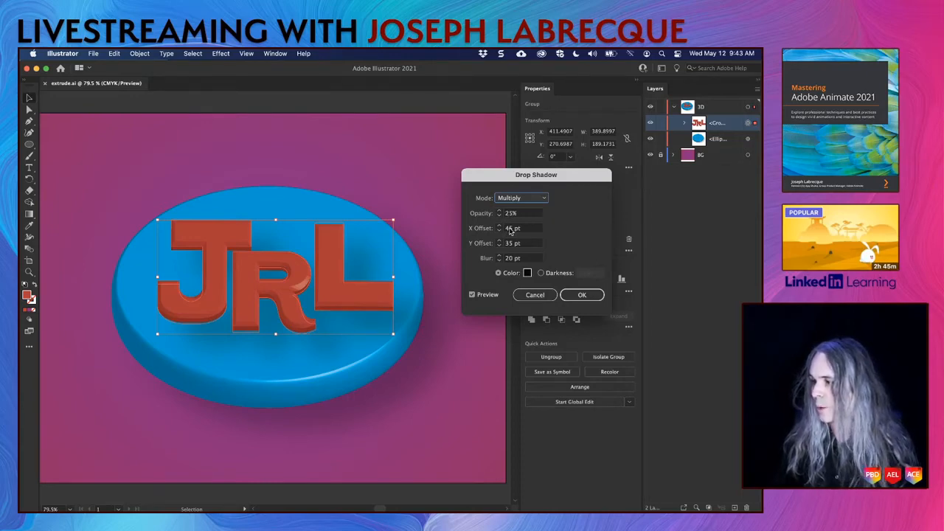
Step: Set both the X and Y offsets of the lettering's drop shadow to 10 pt
left_click(514, 230)
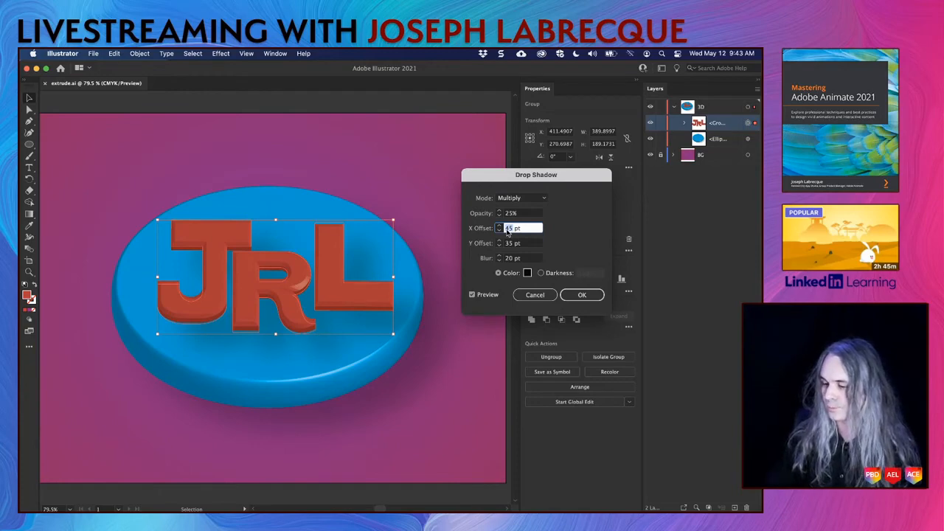
type("10")
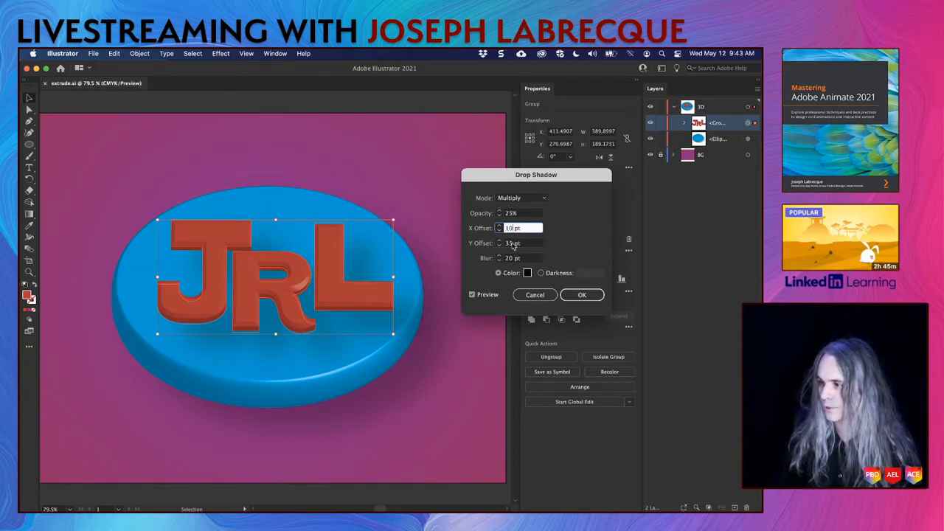
key("Tab")
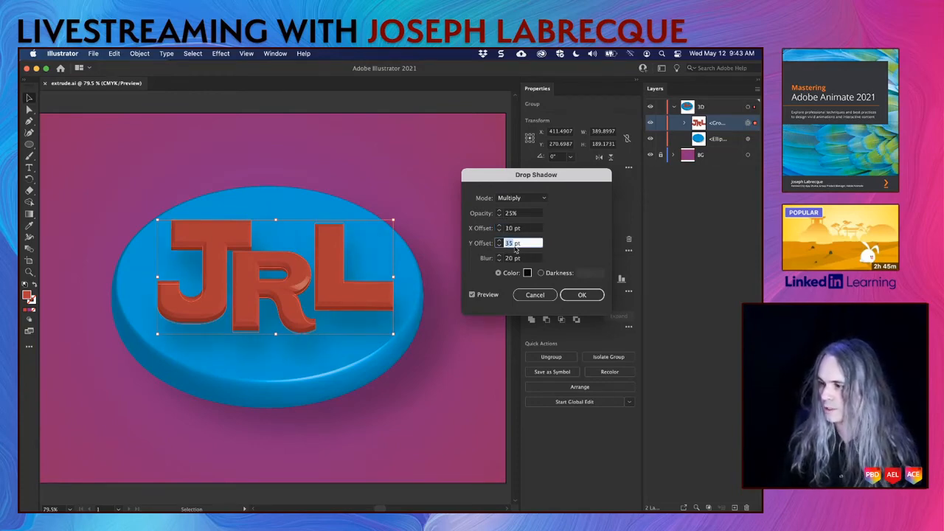
type("10")
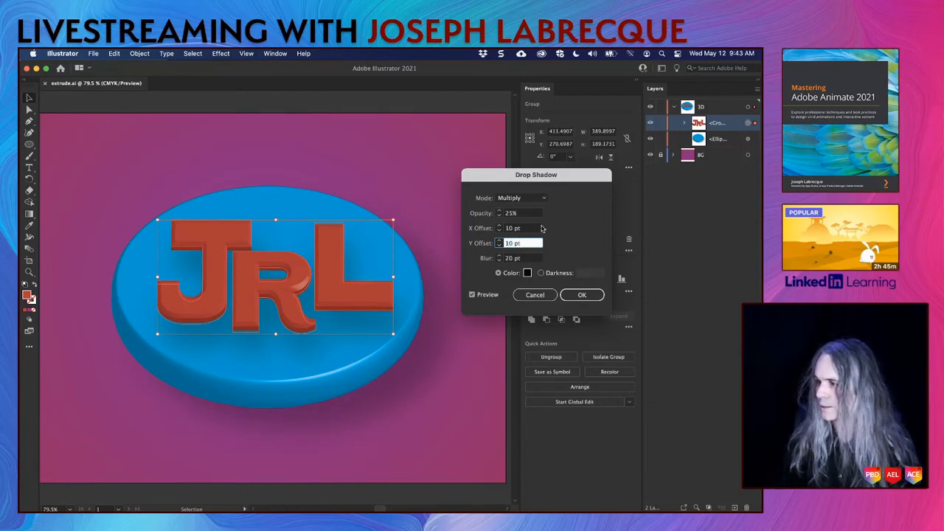
left_click(540, 228)
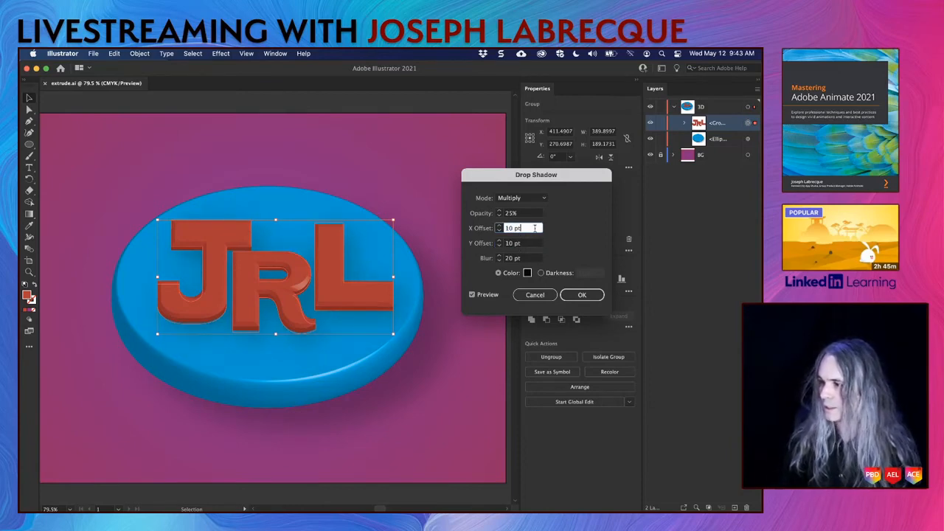
Step: Reduce the lettering shadow's blur to 5 pt and raise its opacity to 45%
left_click(509, 262)
type("5")
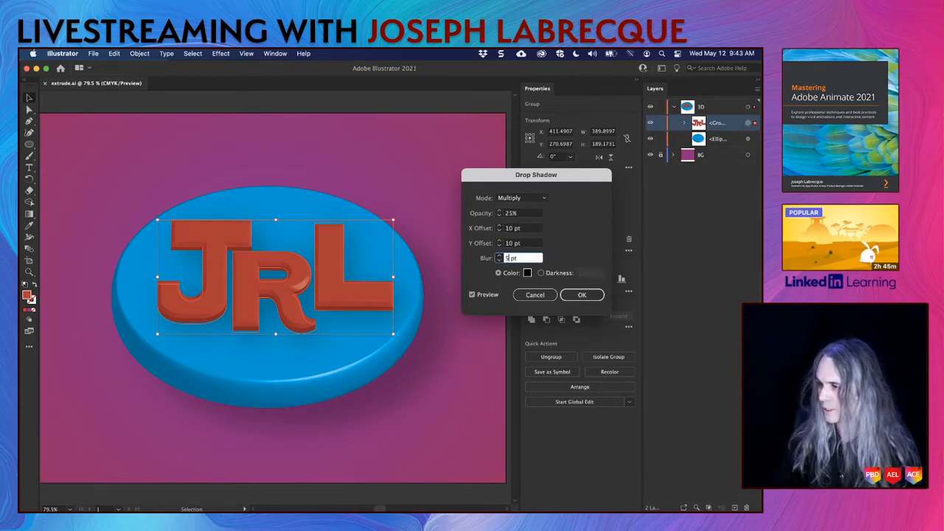
left_click(534, 244)
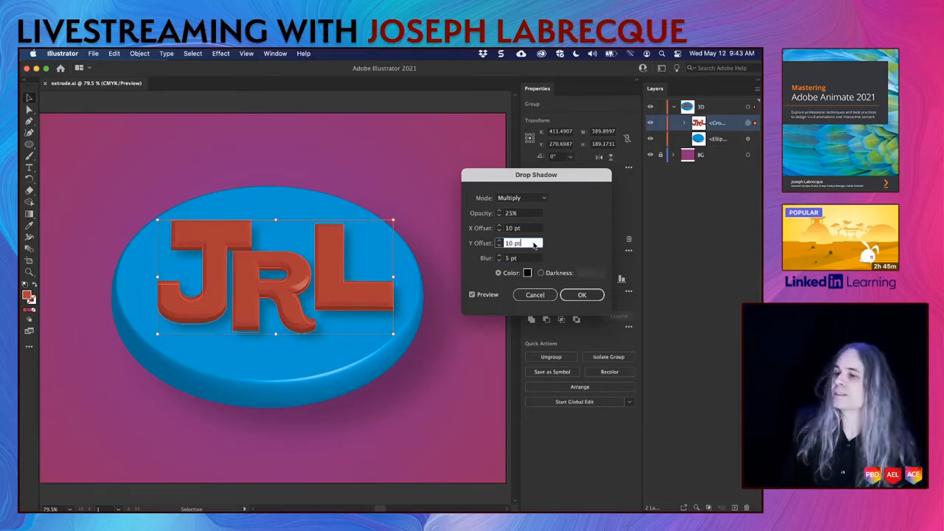
left_click(510, 214)
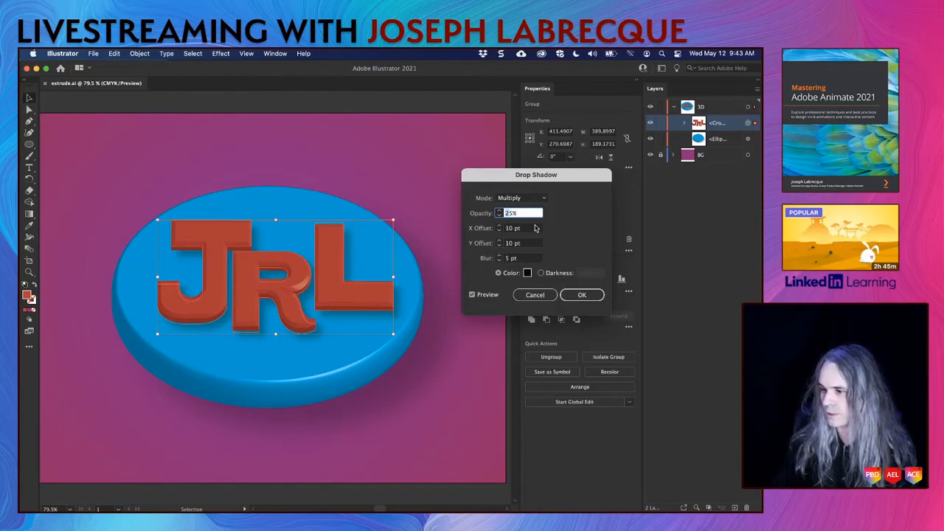
type("45")
key("Tab")
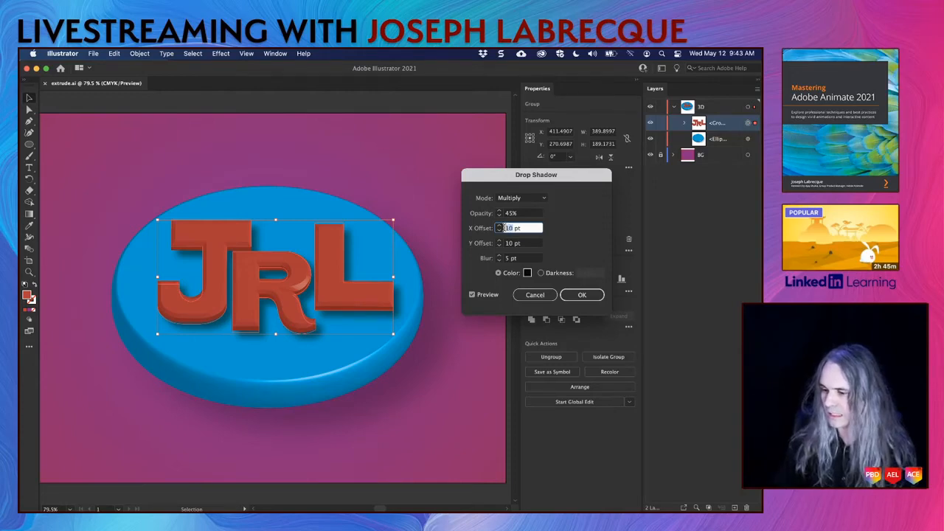
Step: Reduce both the X and Y offsets of the lettering's shadow to 5 pt
type("5")
key("Tab")
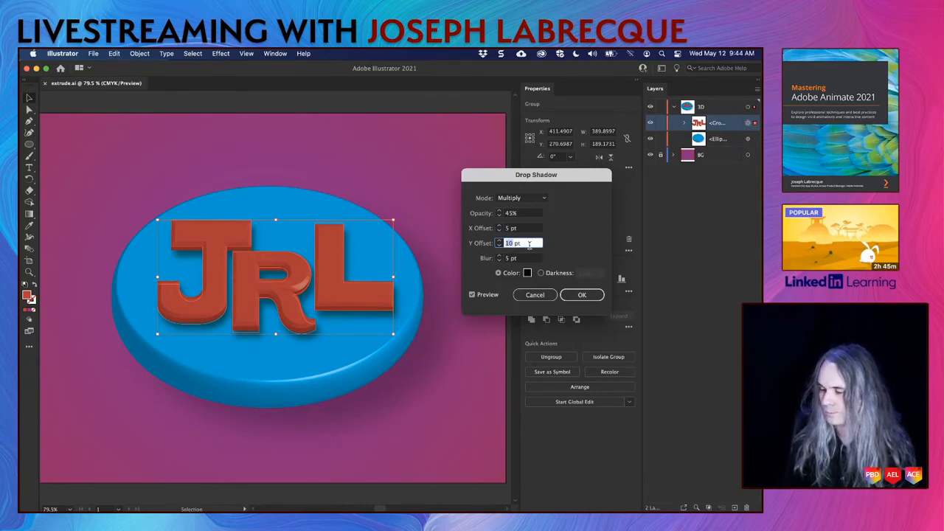
type("5")
left_click(534, 229)
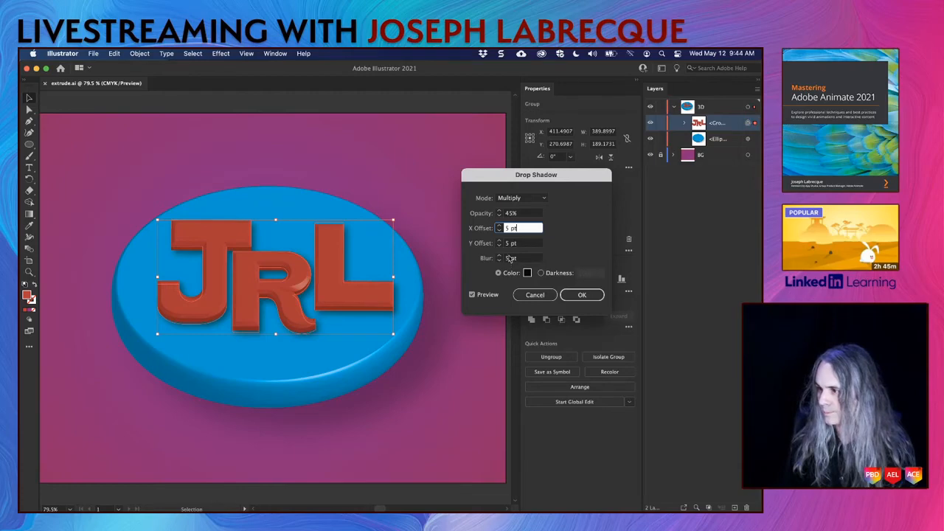
Step: Apply the lettering's drop shadow with 50% opacity and save the document
left_click(499, 211)
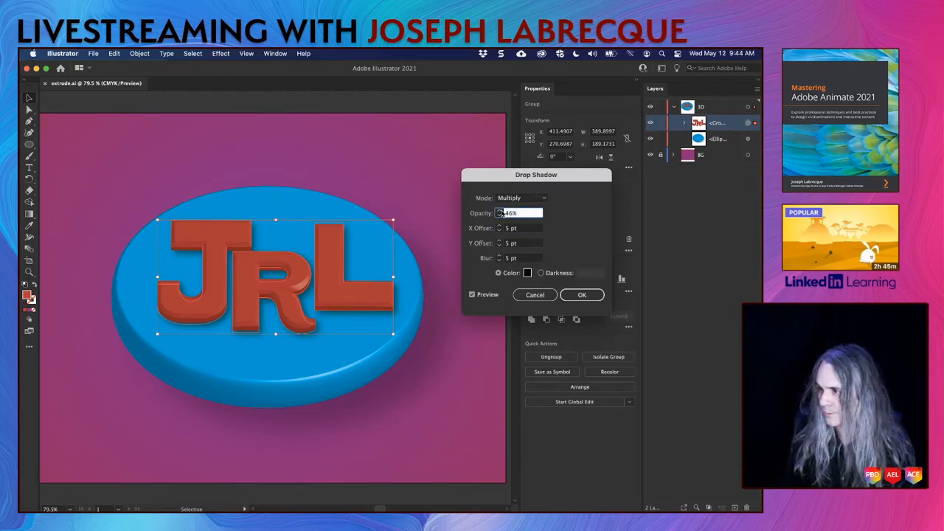
left_click(499, 211)
left_click(498, 211)
left_click(499, 211)
left_click(498, 211)
left_click(499, 212)
left_click(498, 215)
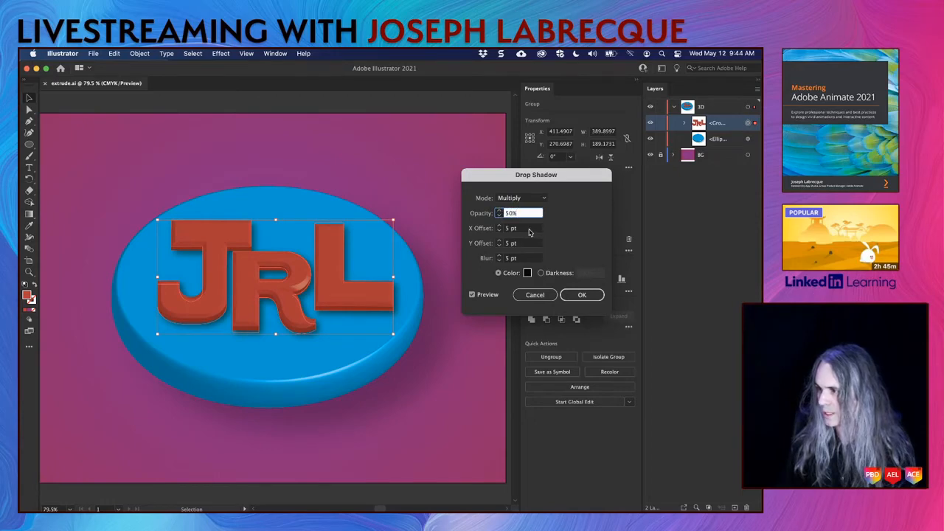
left_click(529, 230)
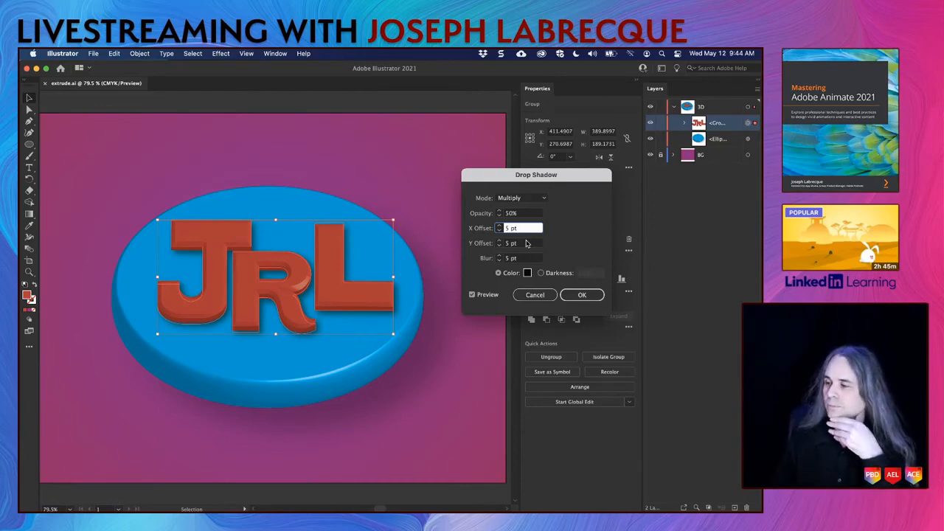
left_click(590, 294)
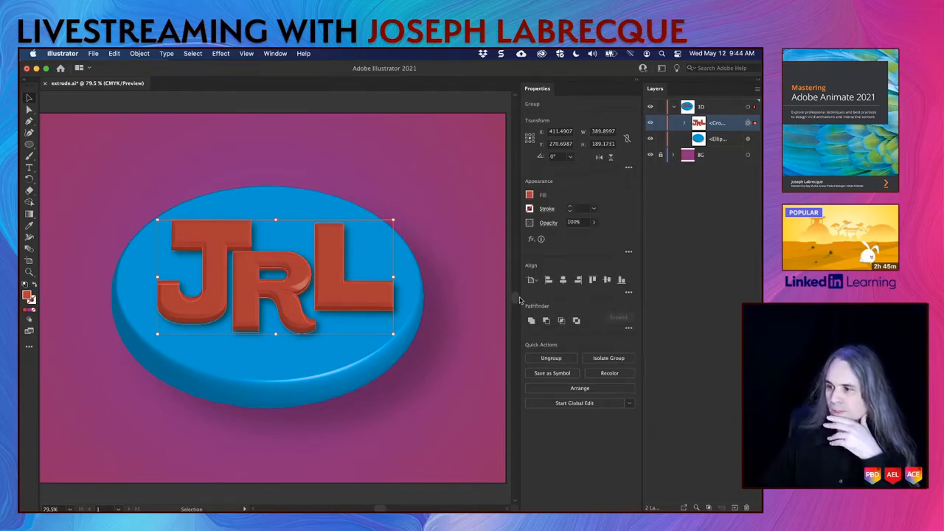
left_click(495, 220)
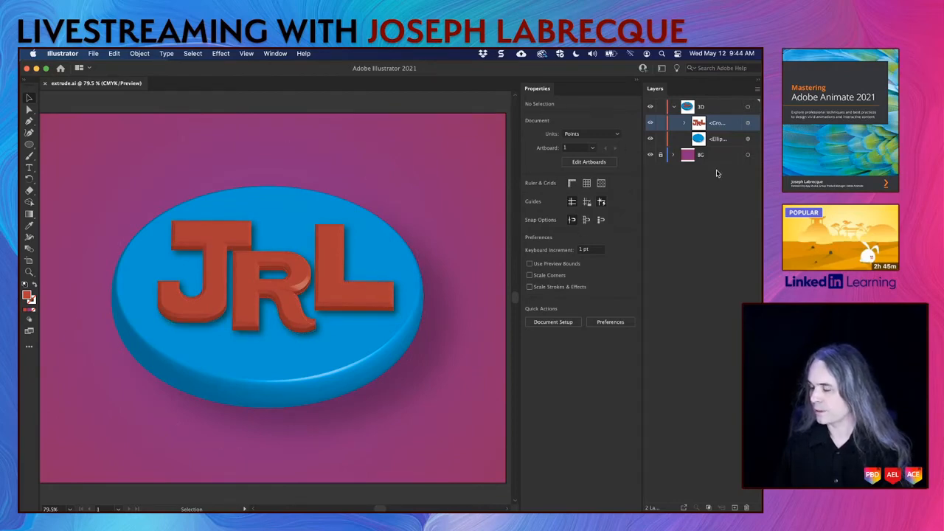
Step: Reopen the JRL lettering's existing Drop Shadow effect for editing from its full list of applied effects
left_click(356, 290)
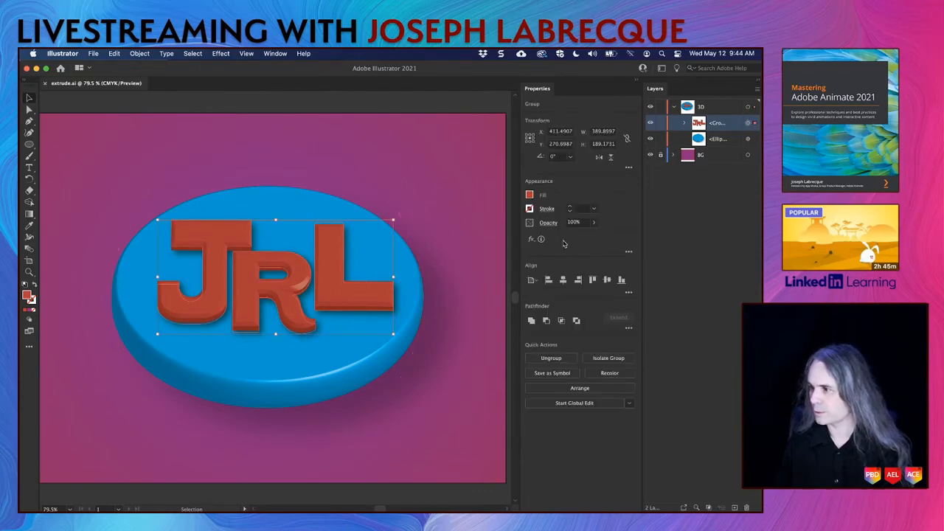
mouse_move(542, 240)
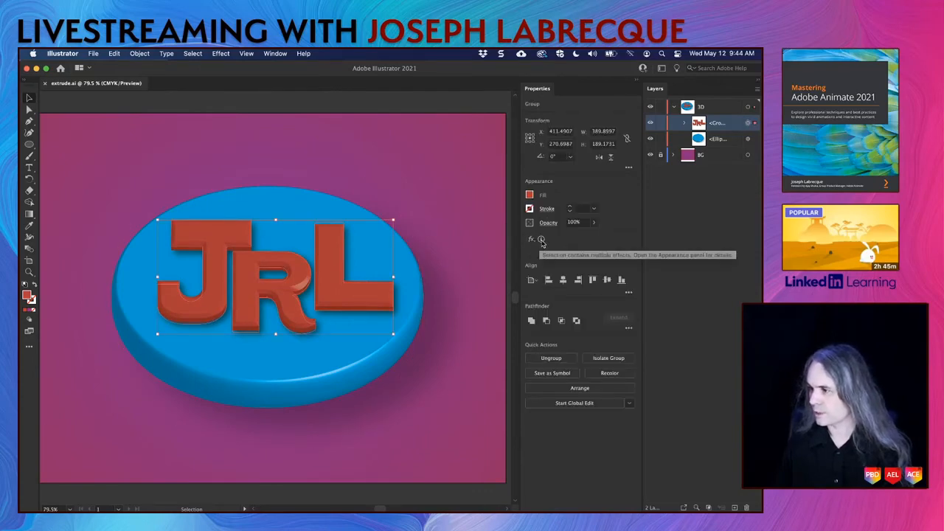
left_click(531, 240)
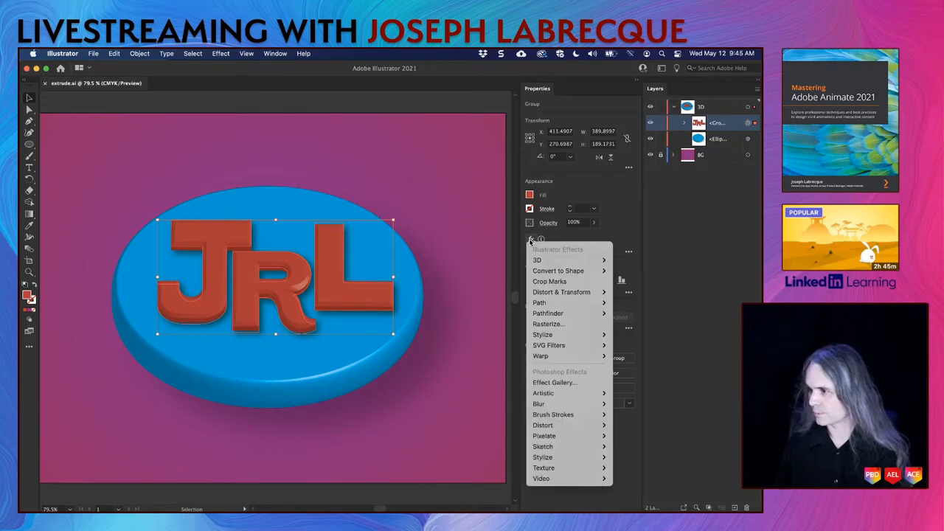
left_click(565, 237)
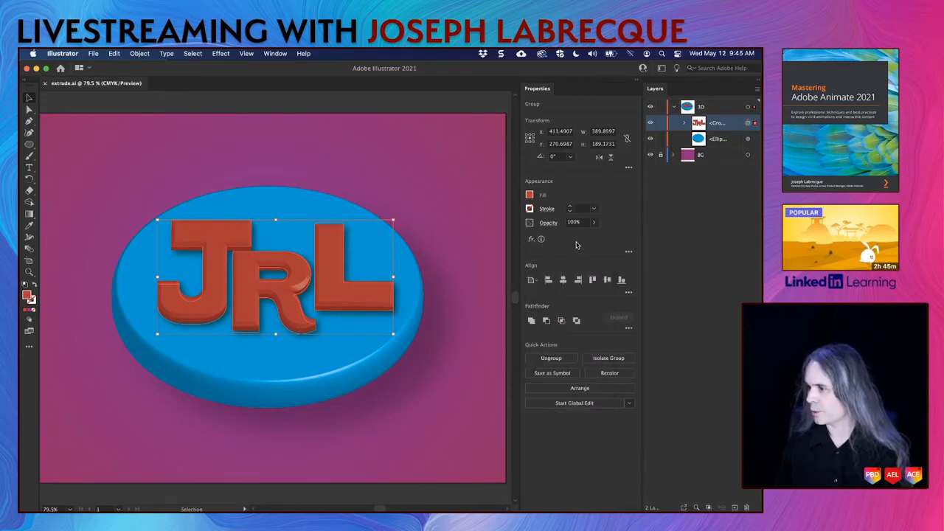
left_click(628, 252)
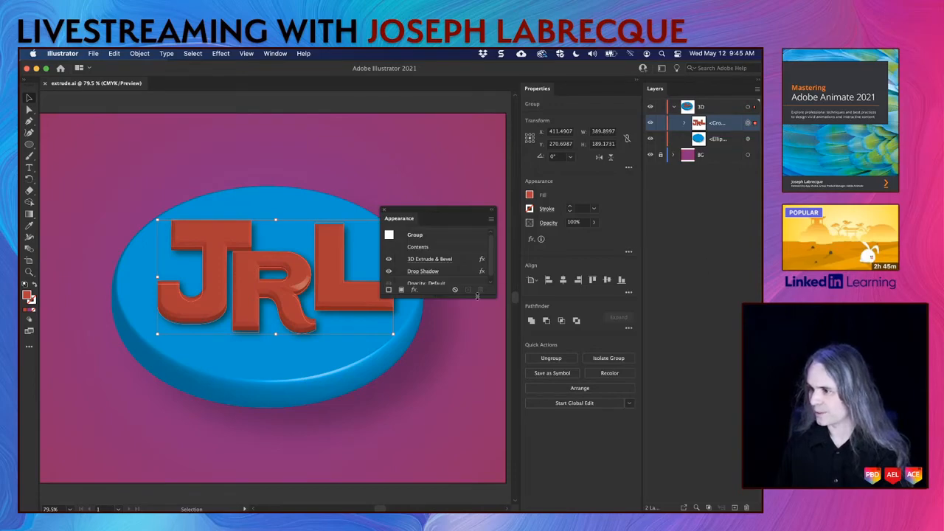
left_click_drag(466, 297, 467, 362)
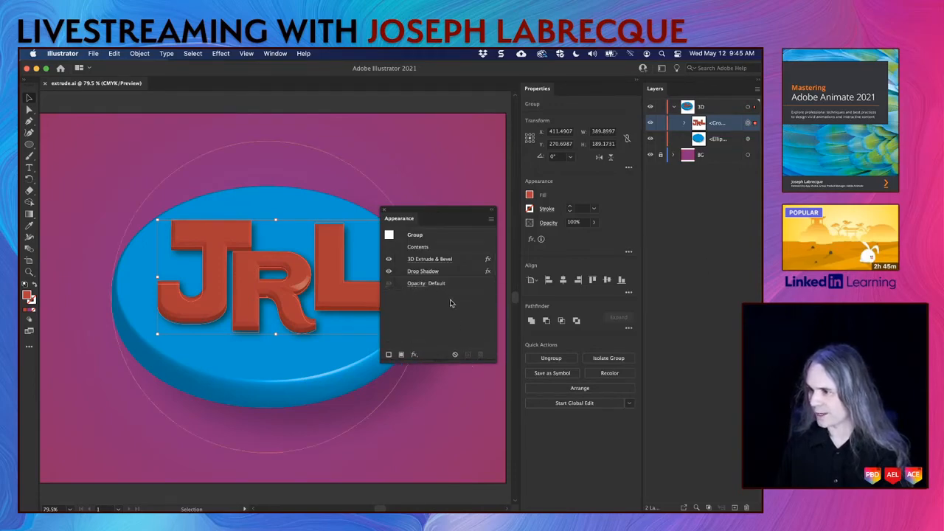
left_click(422, 271)
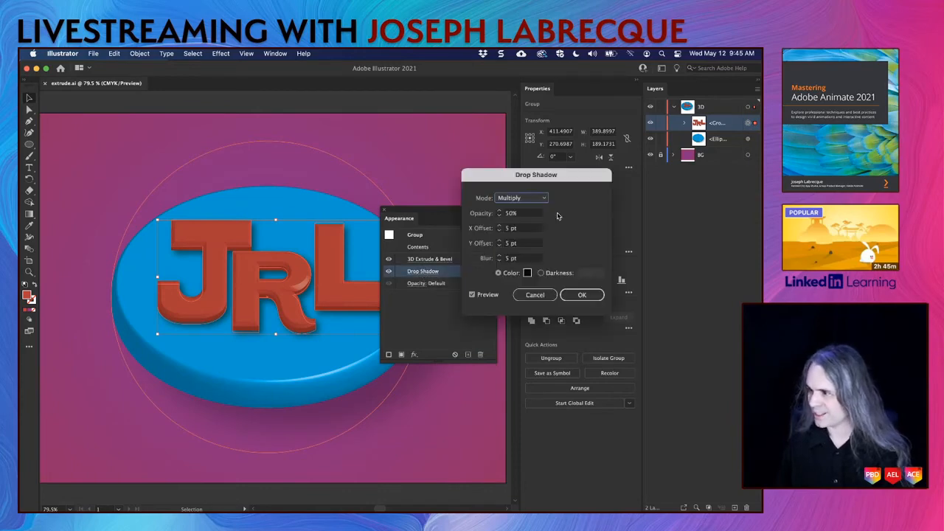
Step: Set both the X and Y offsets of the lettering's shadow to 0 pt
left_click(506, 228)
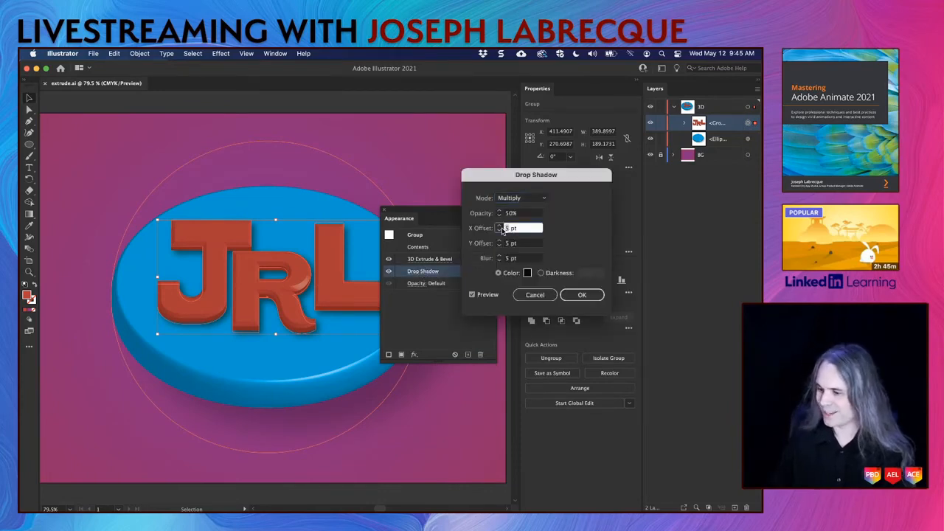
type("0")
left_click(502, 244)
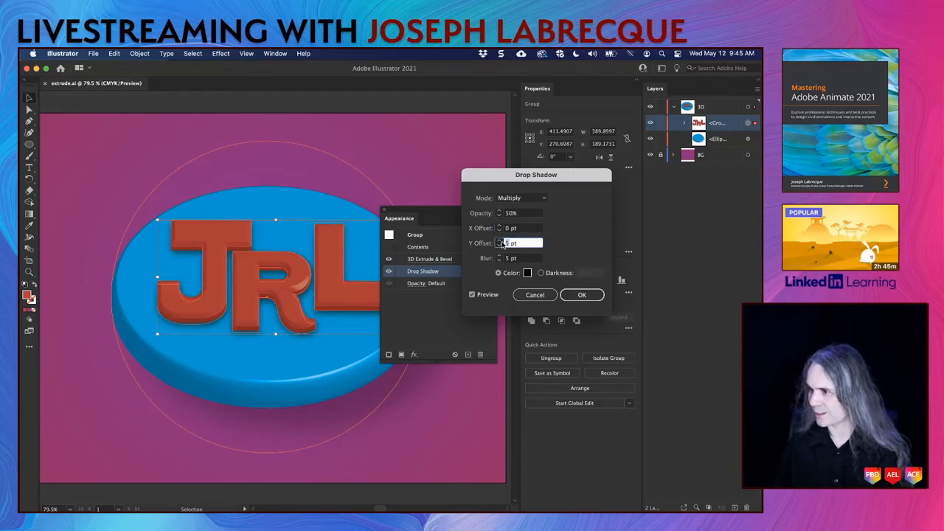
type("0")
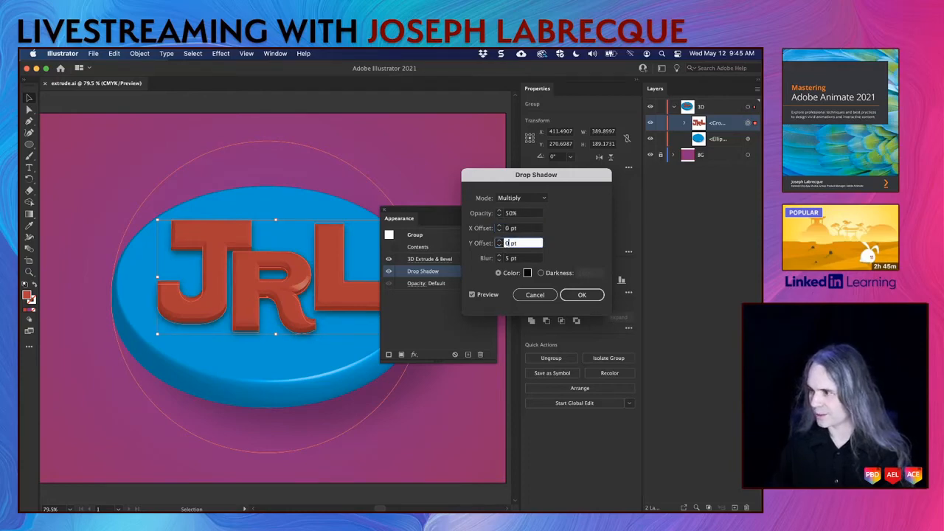
left_click(521, 229)
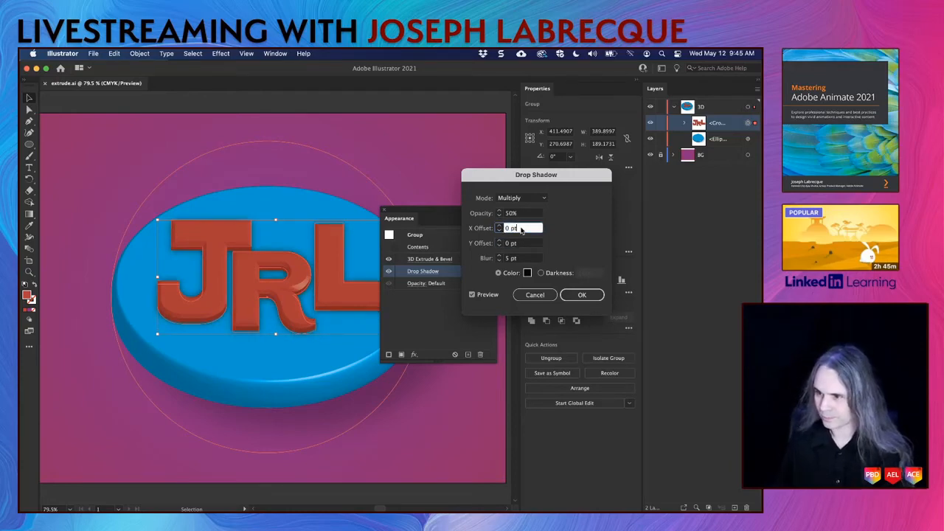
Step: Apply a 3 pt blur with 1 pt X and Y offsets to the lettering's drop shadow and deselect the artwork
left_click(499, 259)
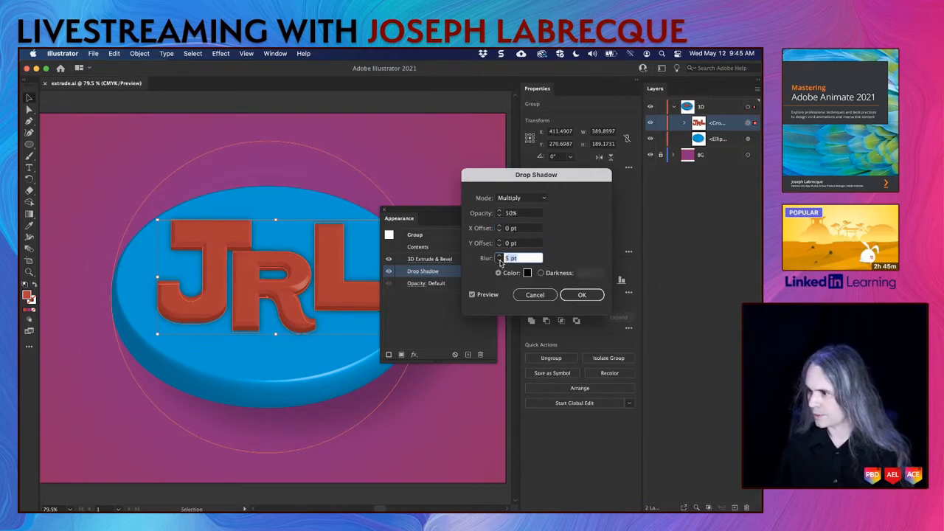
left_click(499, 261)
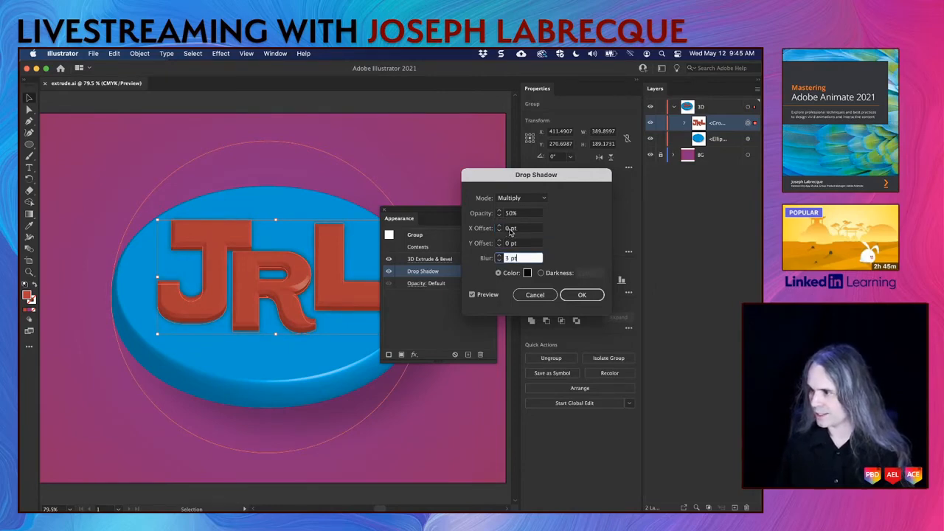
left_click(510, 228)
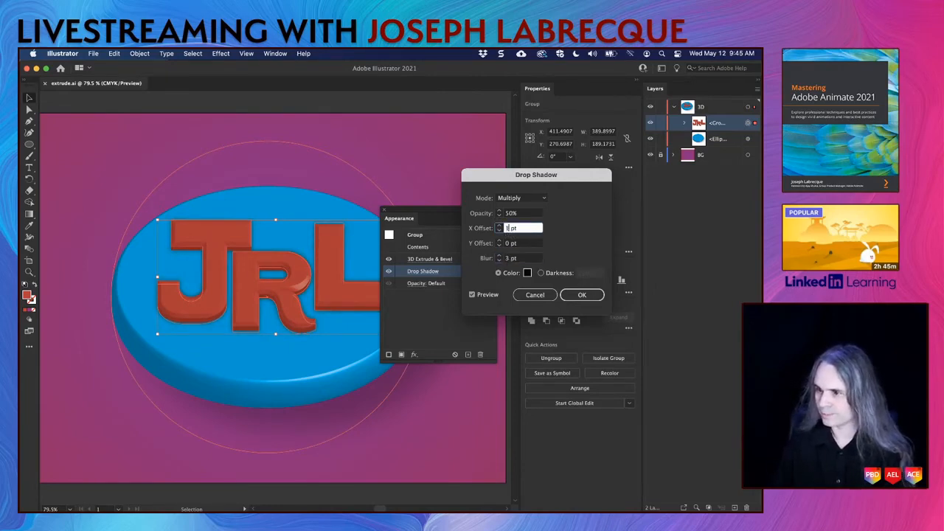
left_click(507, 244)
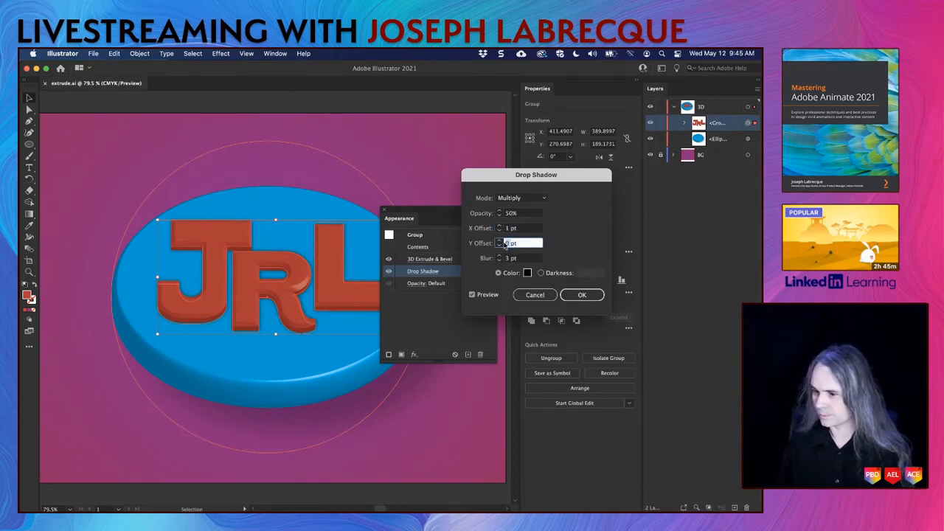
type("1")
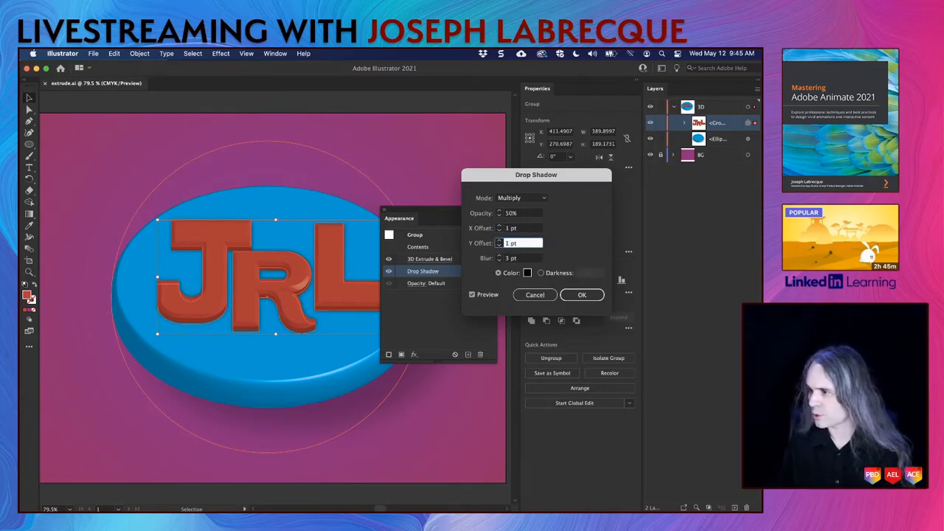
left_click(525, 229)
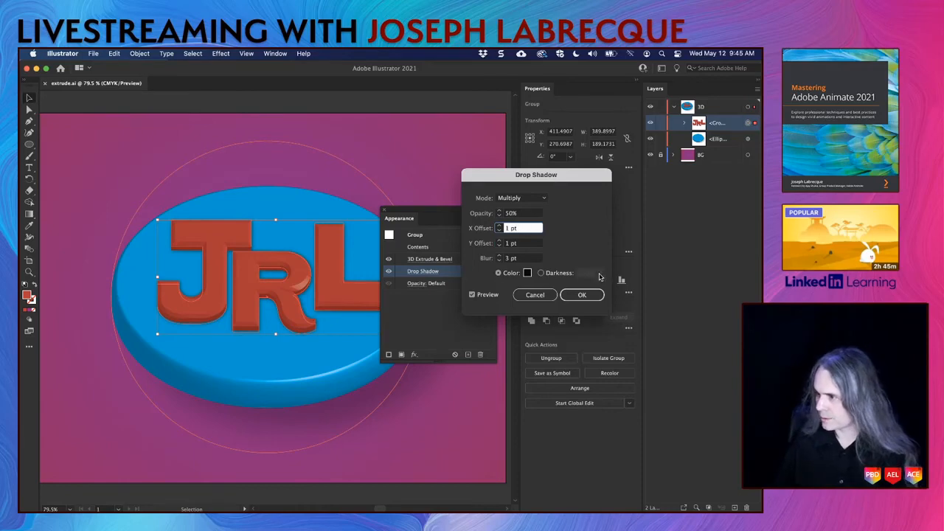
left_click(581, 295)
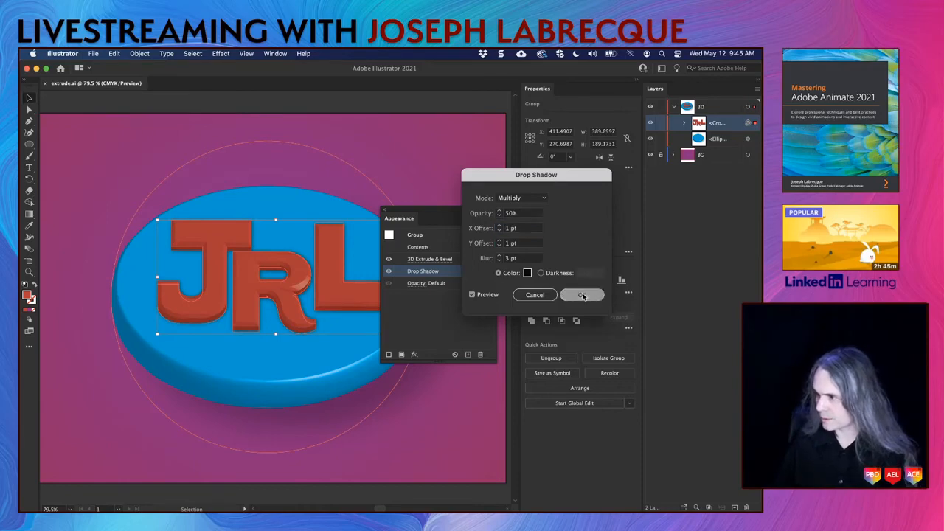
left_click(433, 424)
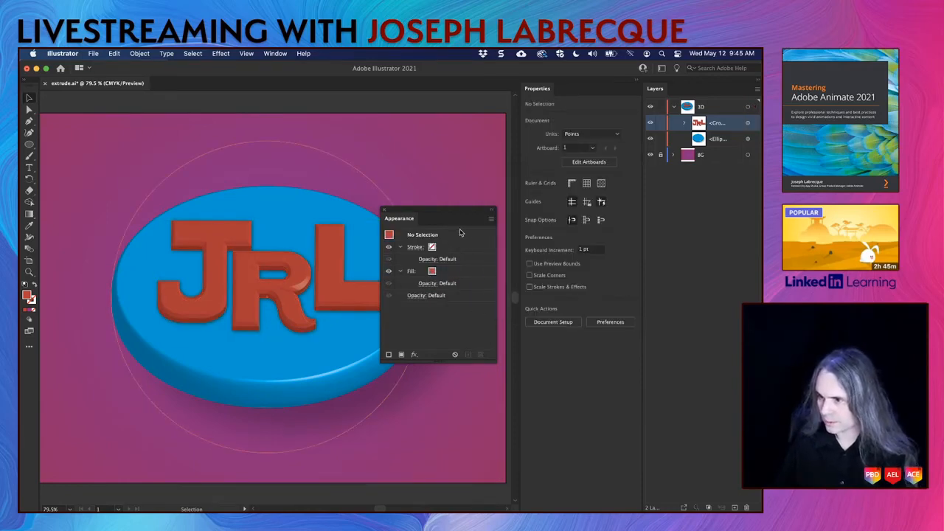
Step: Dock the floating Appearance panel above the Layers panel and save the document
left_click_drag(453, 208, 456, 107)
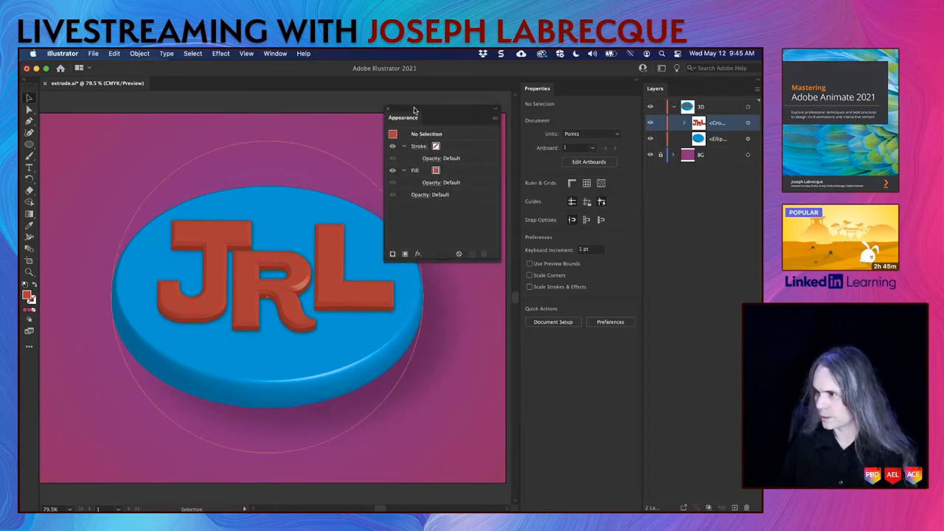
left_click_drag(414, 110, 549, 86)
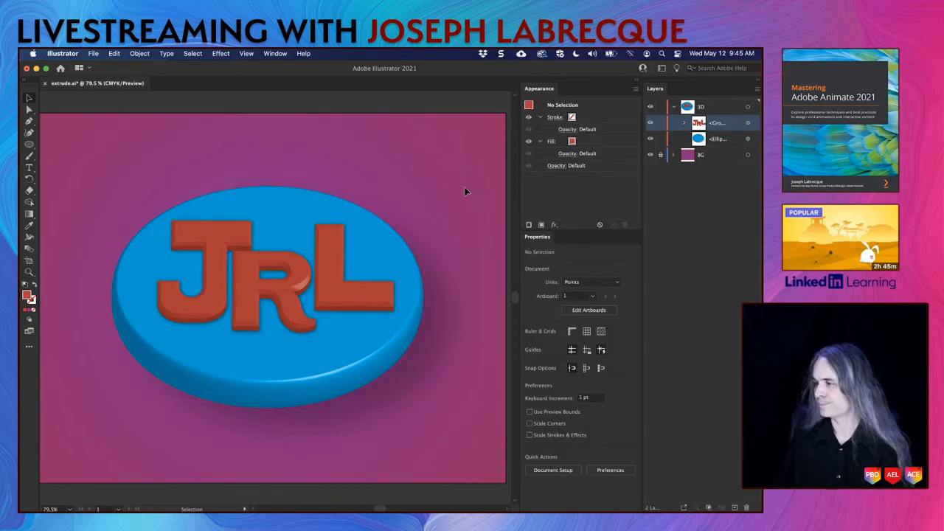
left_click_drag(541, 93, 667, 87)
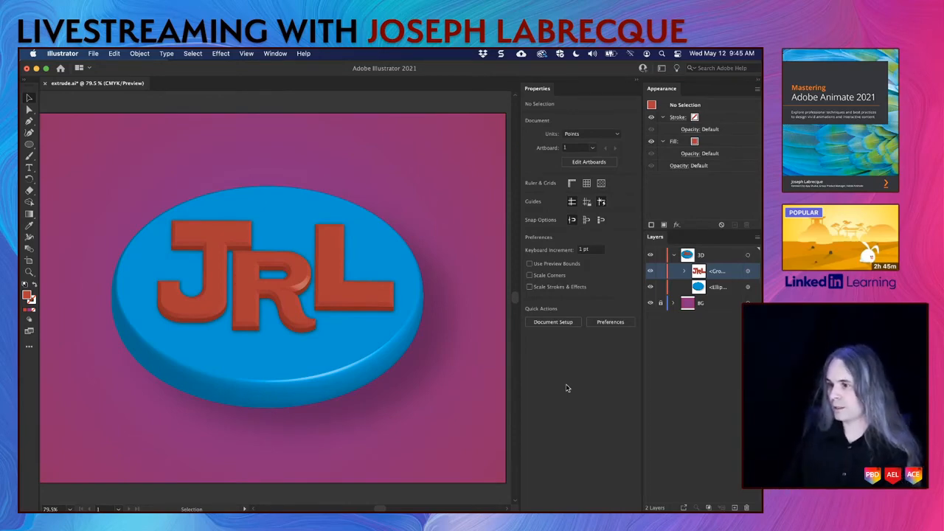
key("super+s")
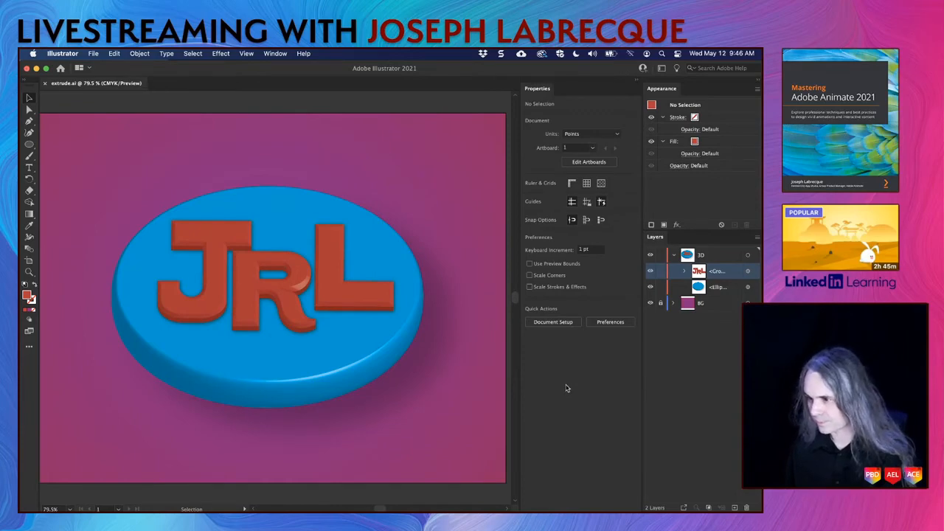
Step: Apply a Y offset of 65 pt to the blue ellipse's existing drop shadow and deselect it
left_click(746, 287)
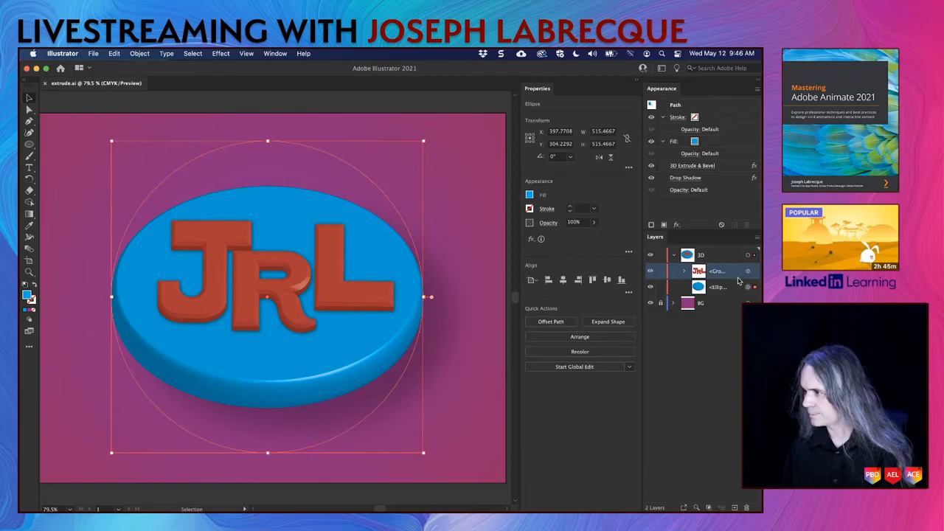
left_click(682, 177)
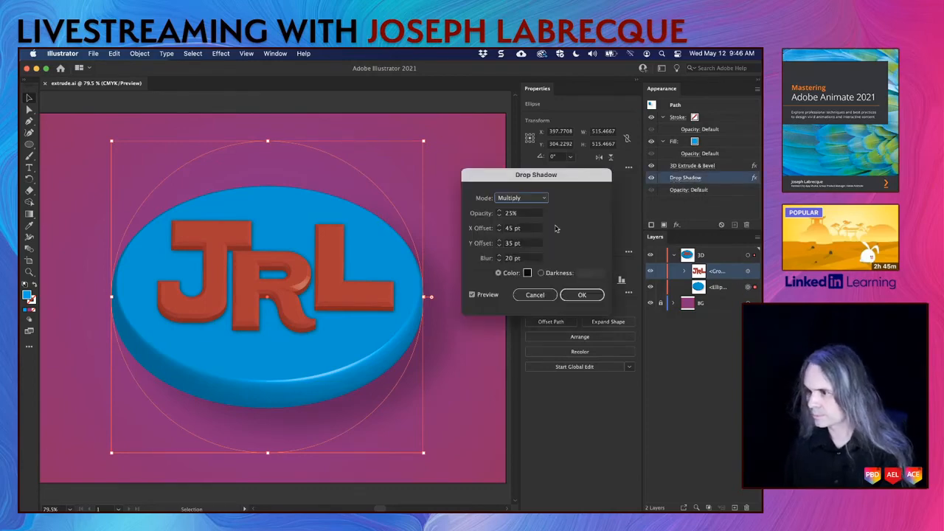
left_click(509, 244)
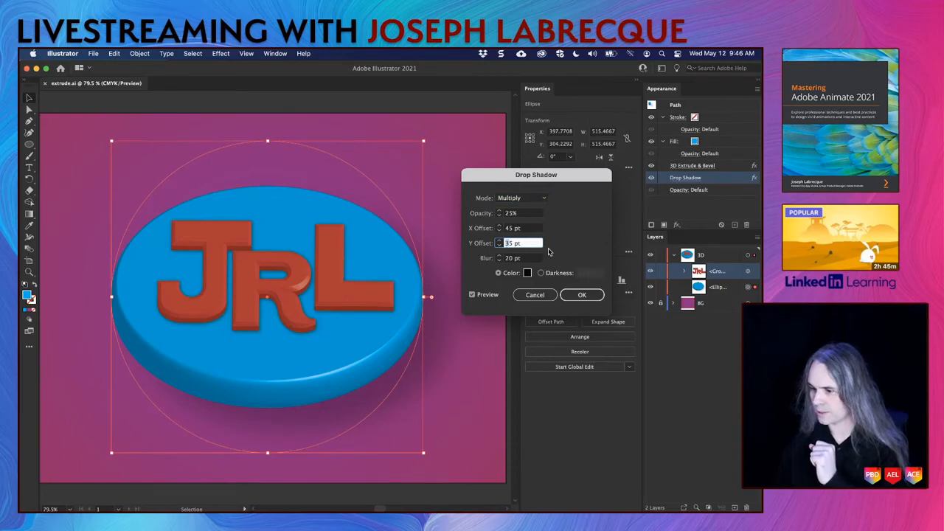
type("65")
left_click(533, 229)
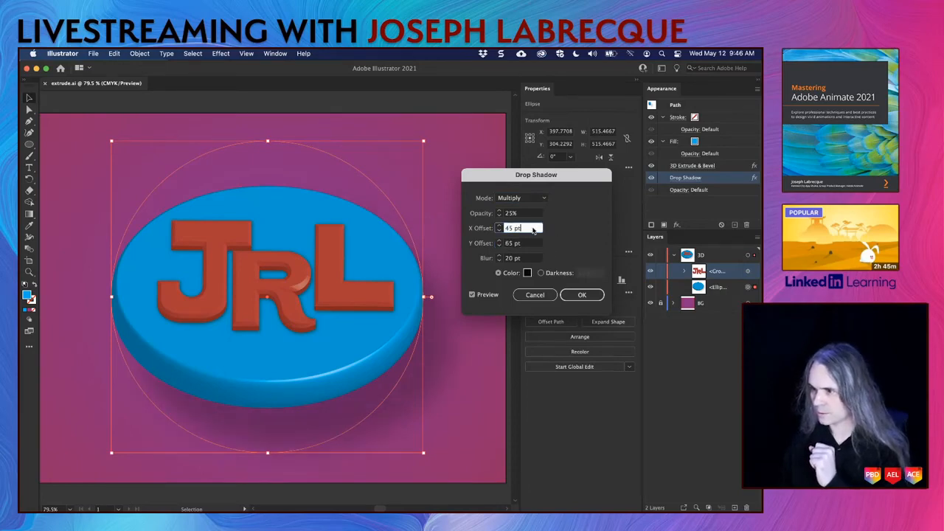
left_click(582, 295)
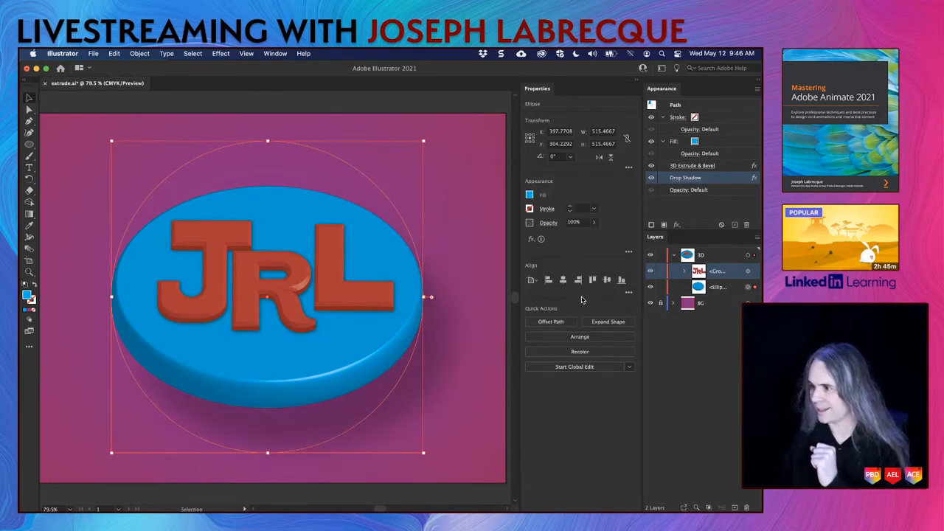
left_click(468, 407)
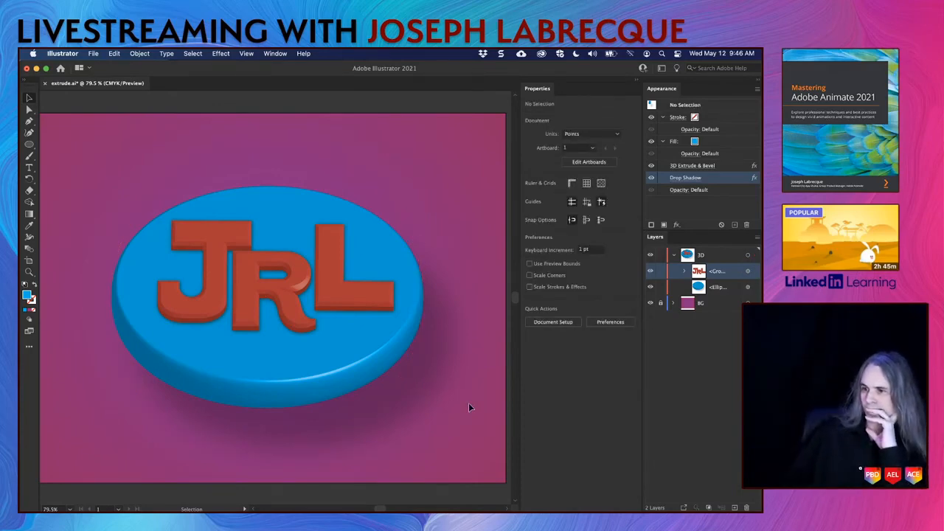
Step: Reopen the blue ellipse's existing Drop Shadow effect and set its opacity to 35%
left_click(359, 366)
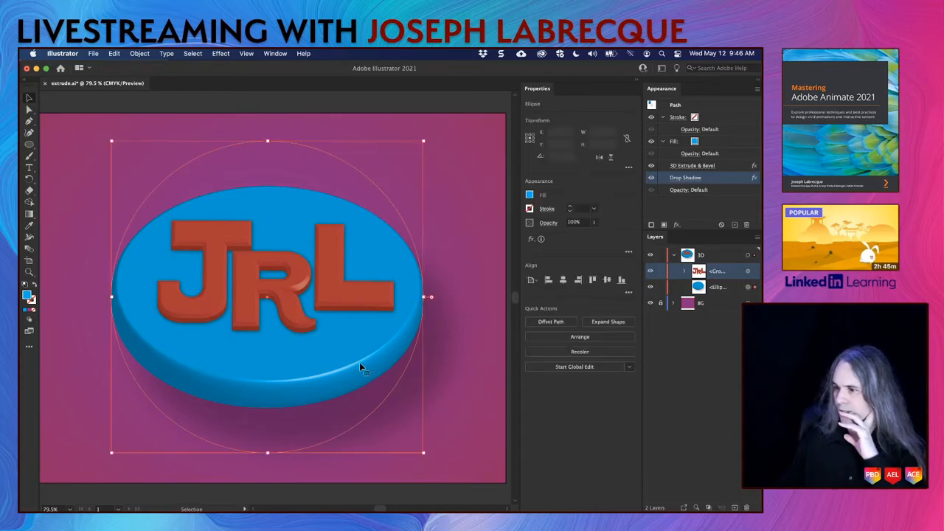
left_click(673, 179)
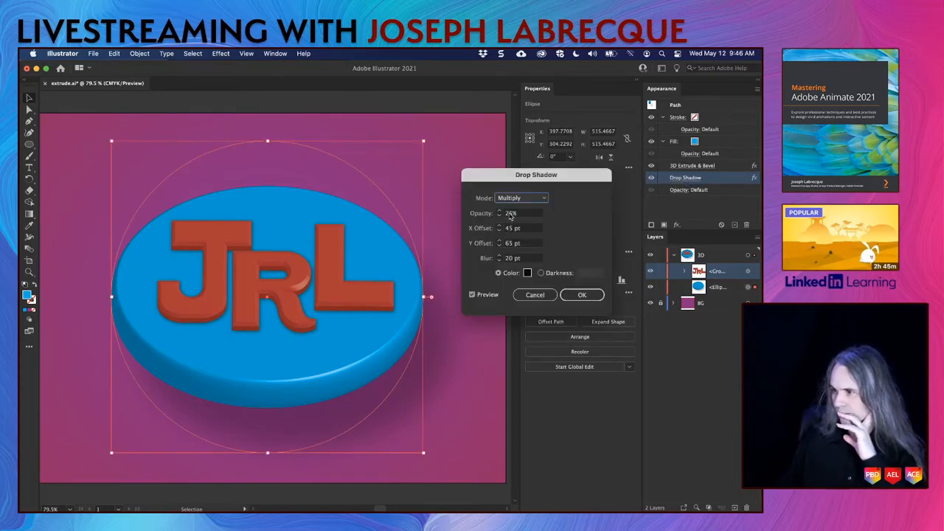
key("Down")
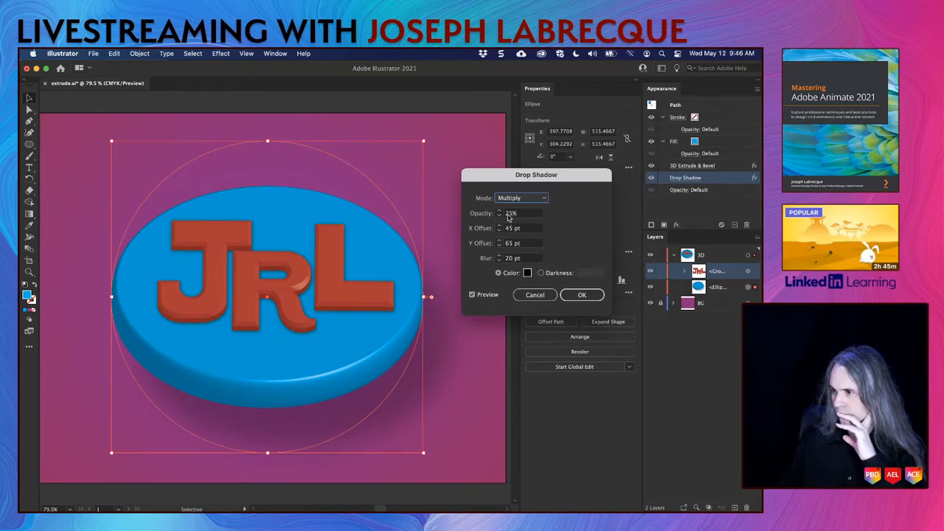
left_click(508, 215)
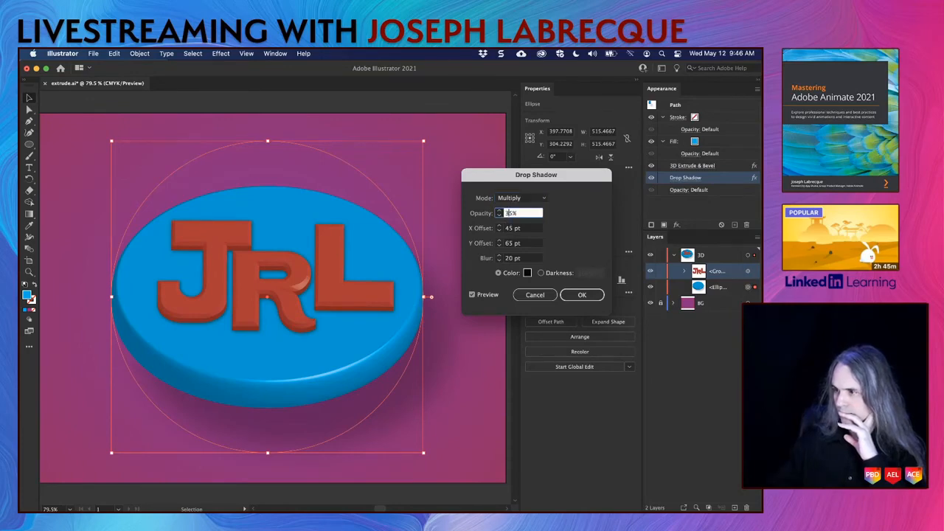
key("shift+Up")
Step: Apply X and Y offsets of 35 pt to the ellipse's drop shadow and save the document
left_click(525, 230)
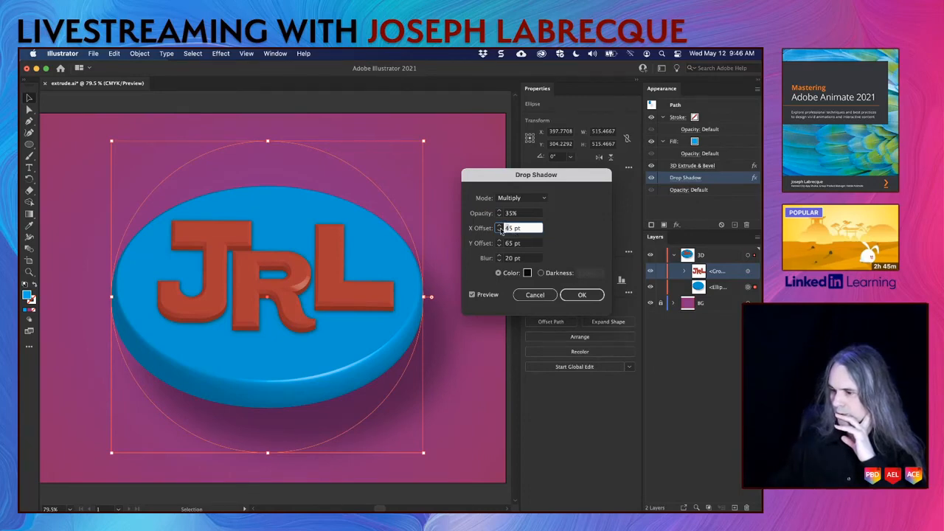
key("shift+Down")
key("Tab")
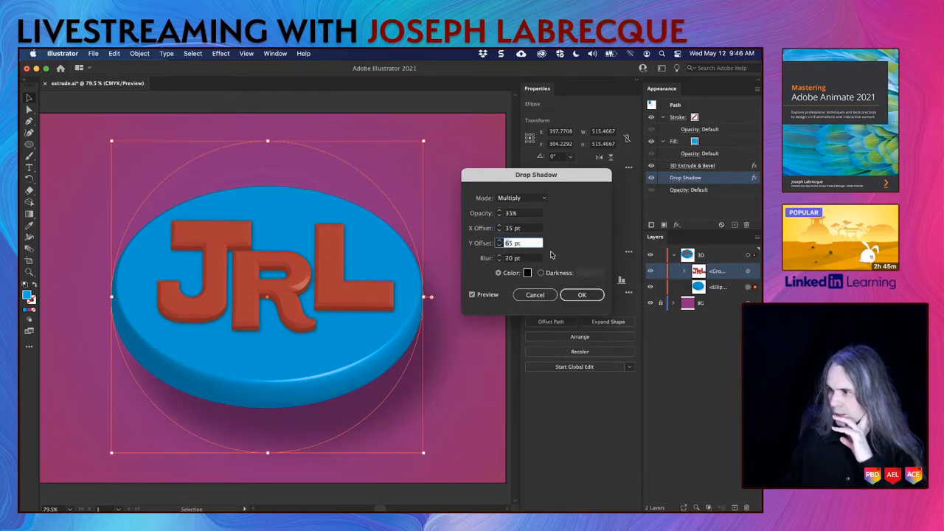
key("shift+Down")
key("shift+Down")
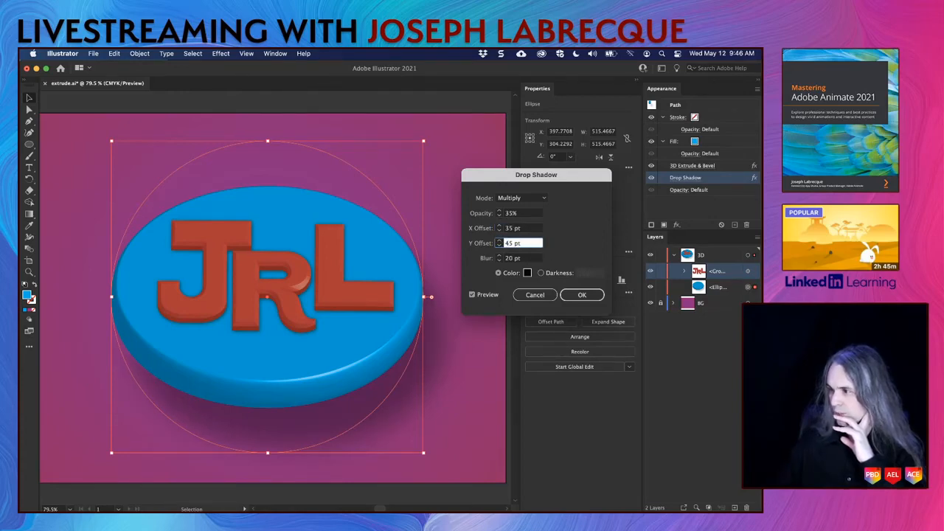
left_click(540, 231)
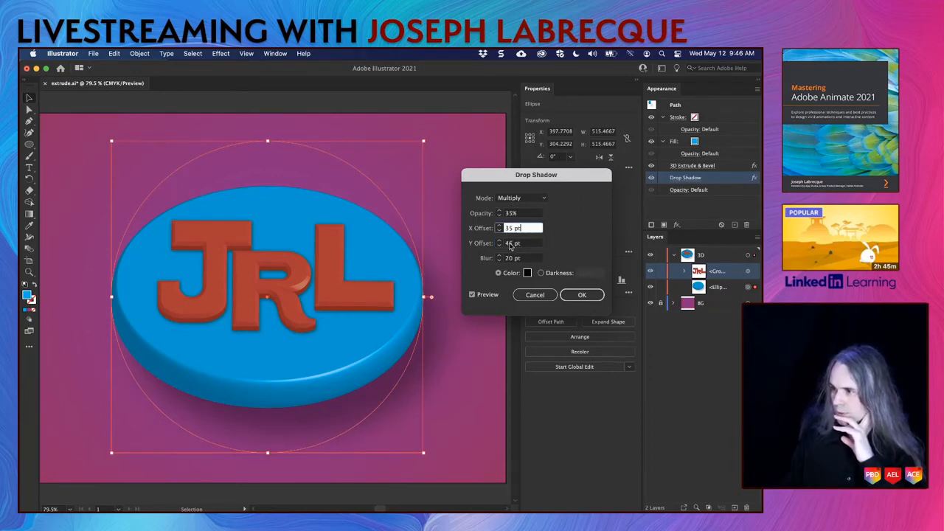
key("Tab")
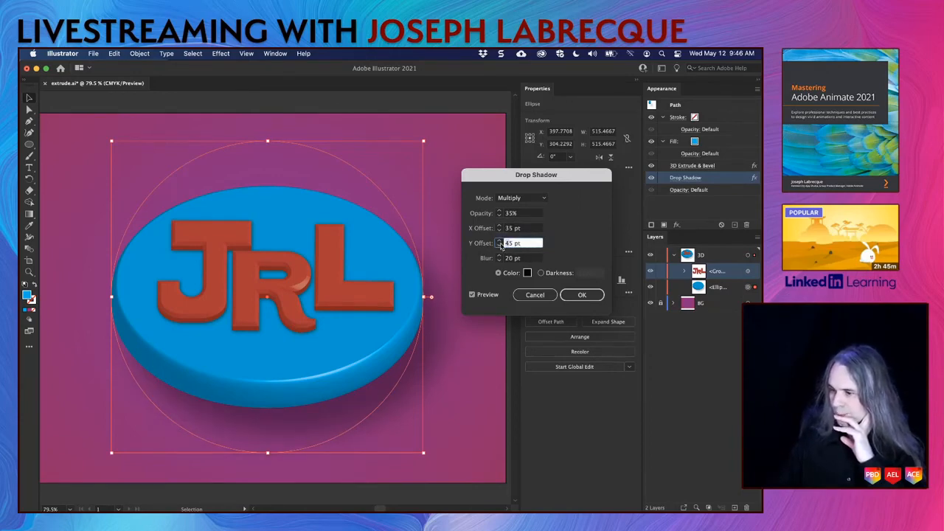
key("shift+Down")
left_click(530, 231)
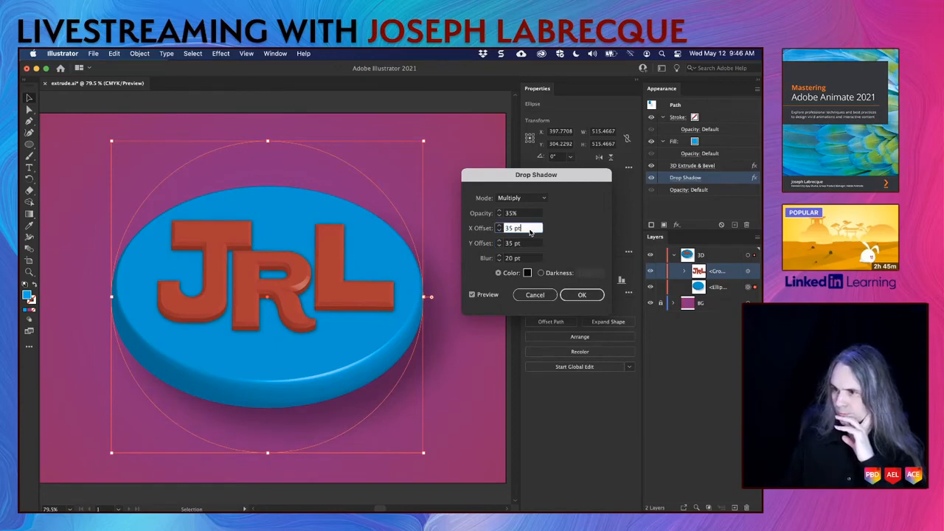
left_click(582, 294)
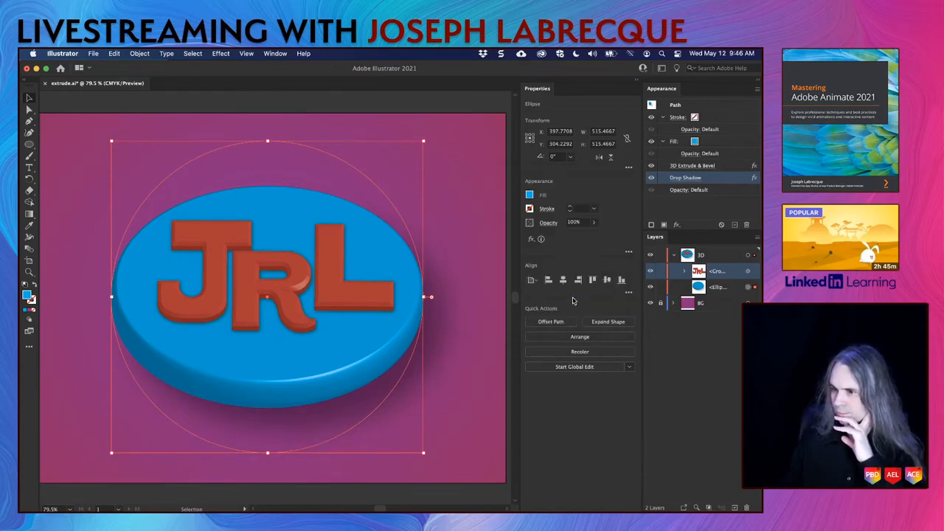
left_click(478, 353)
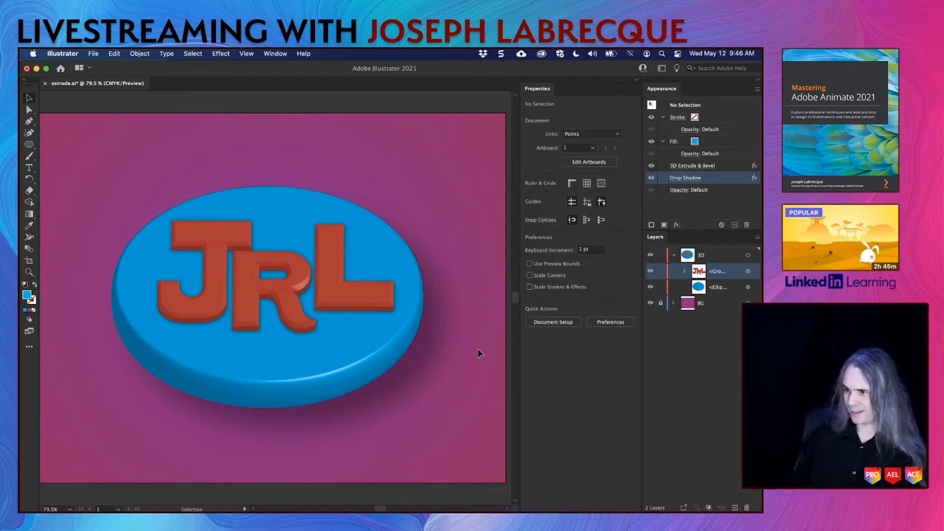
key("super+s")
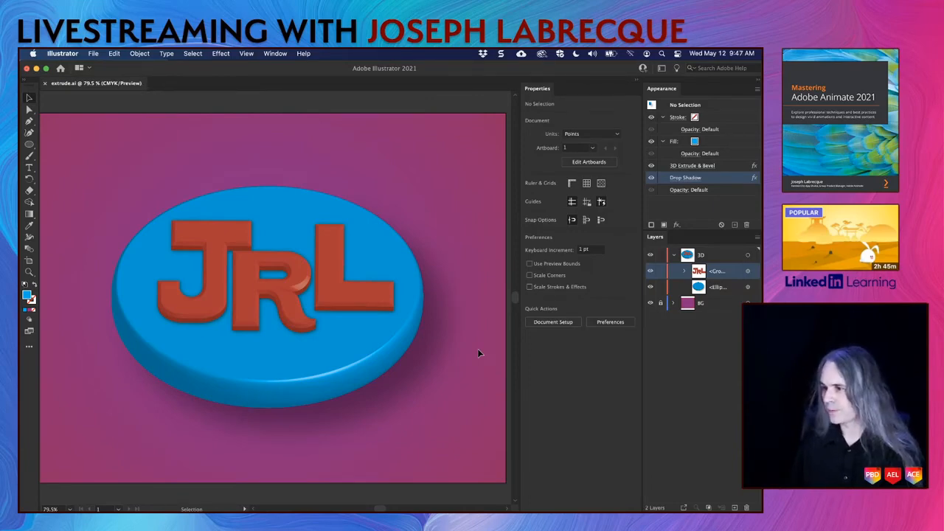
Step: Examine the bevelled edges and soft shadow of the lettering up close around the letter R
scroll(300, 286, "up", 5, "alt")
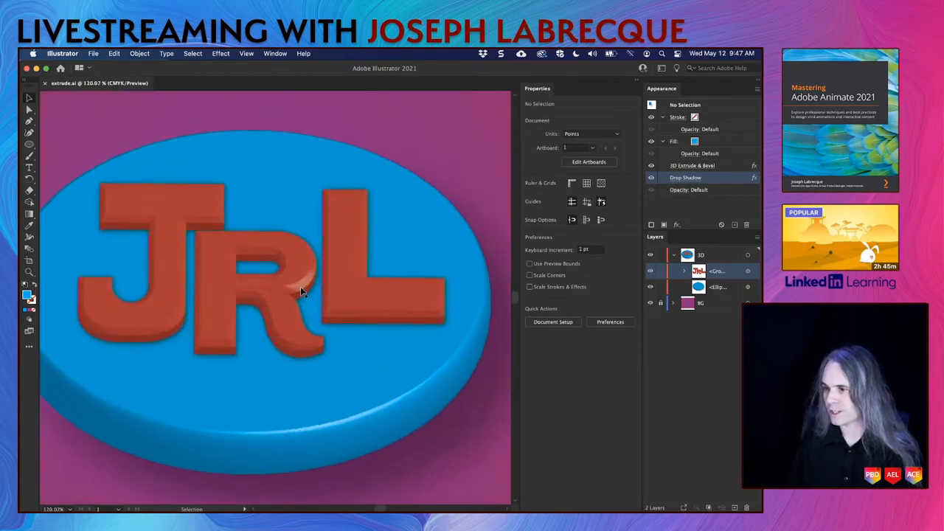
scroll(300, 286, "up", 4, "alt")
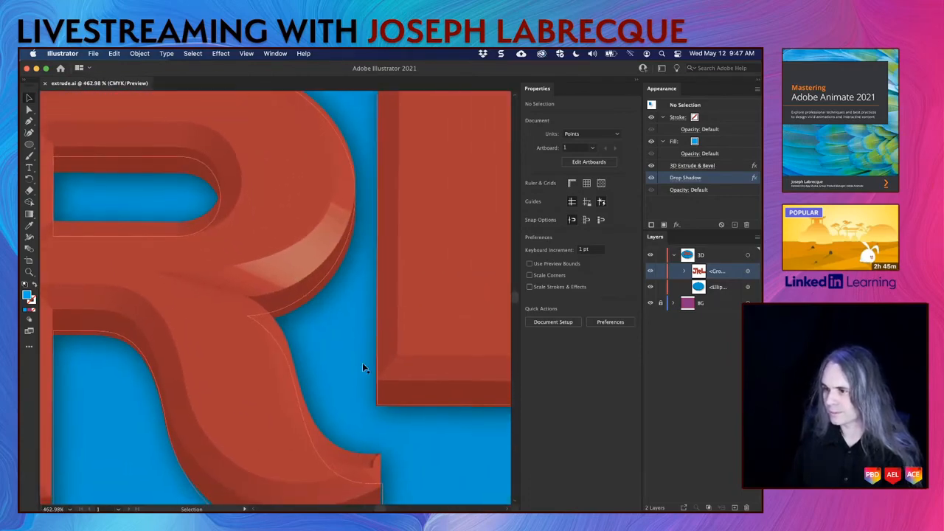
scroll(465, 475, "down", 5)
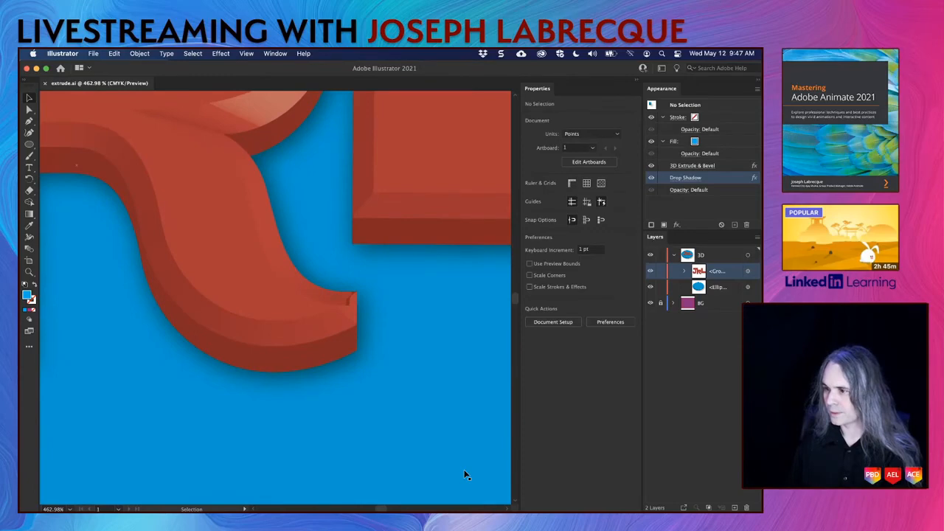
scroll(304, 250, "down", 8, "alt")
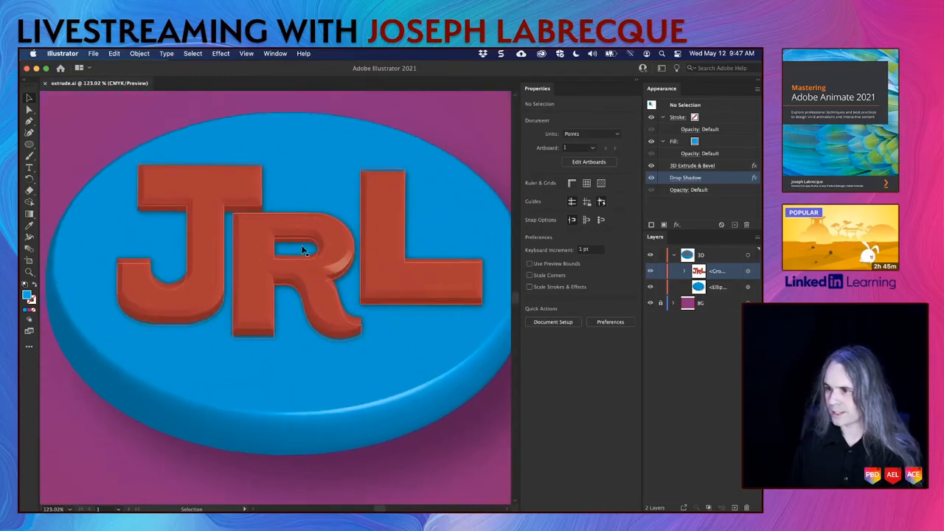
Step: Examine the complete logo from a distance and up close, including the blue ellipse's underlying shape and shadow
scroll(295, 252, "down", 3, "alt")
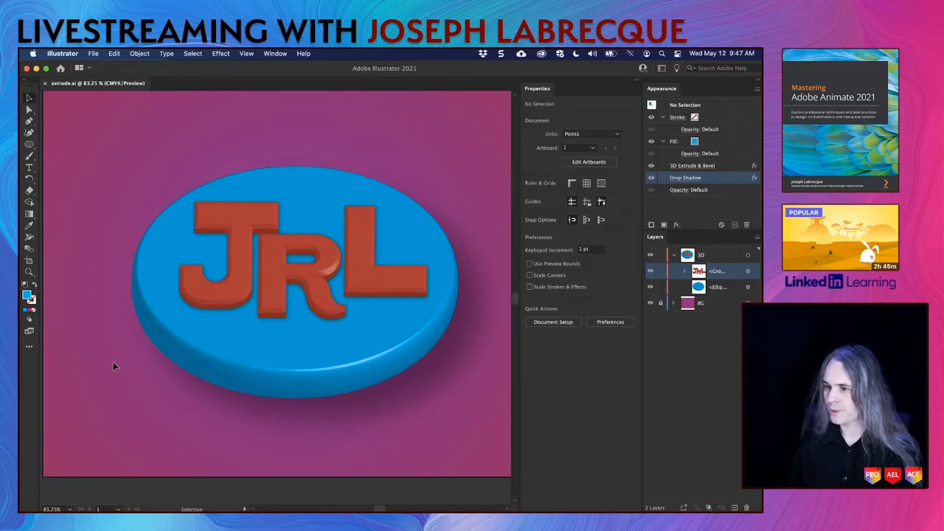
scroll(101, 402, "down", 3, "alt")
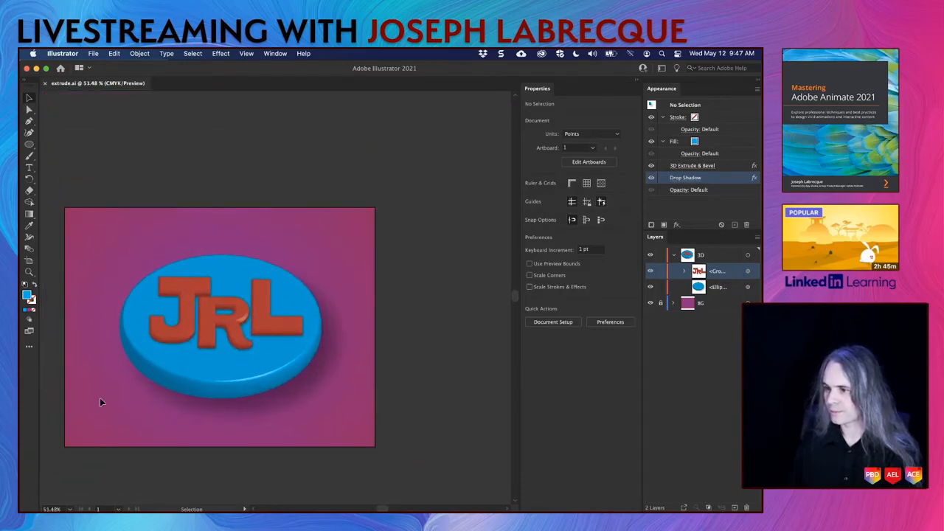
scroll(101, 402, "left", 2)
scroll(101, 402, "down", 1)
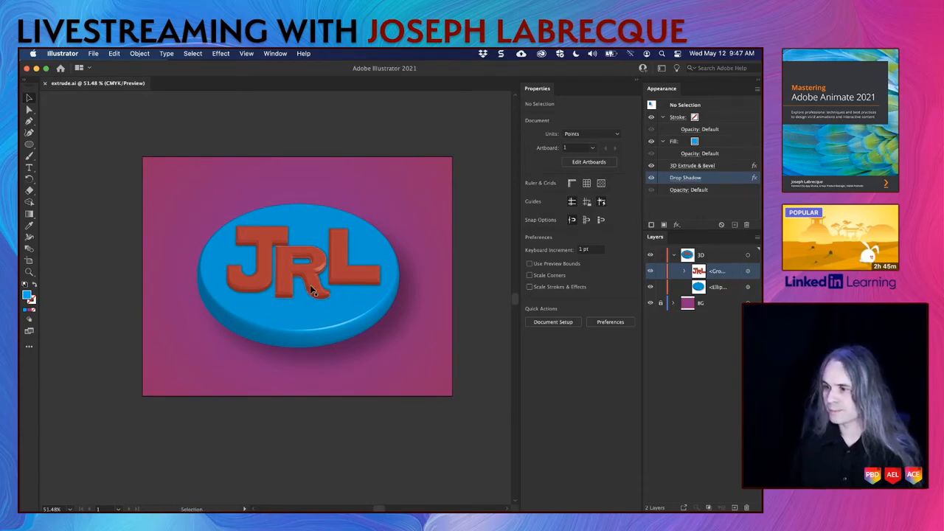
scroll(310, 288, "up", 5, "alt")
scroll(310, 285, "up", 1, "alt")
scroll(310, 284, "down", 3, "alt")
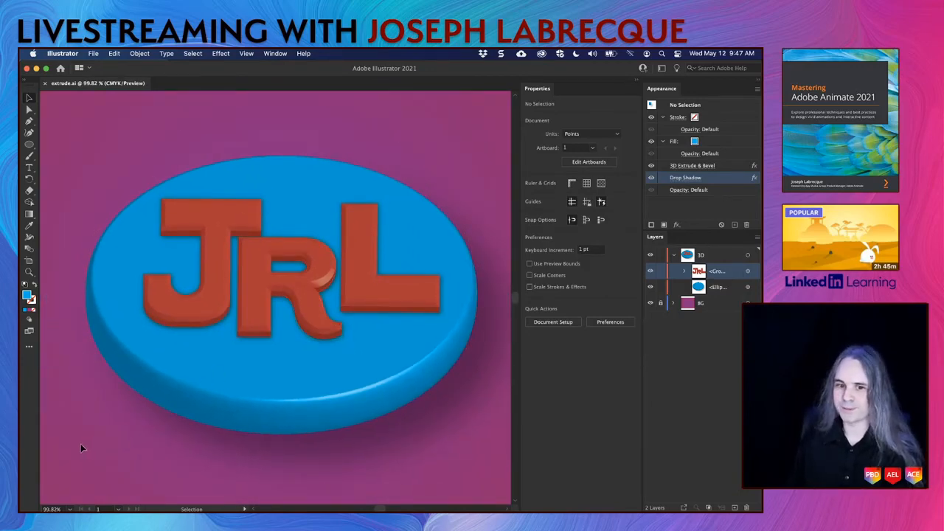
left_click(391, 391)
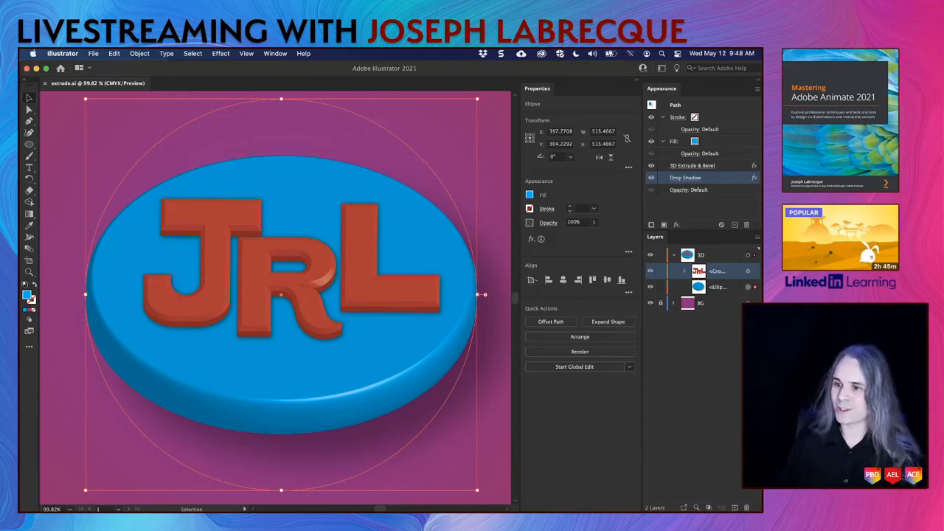
left_click(49, 247)
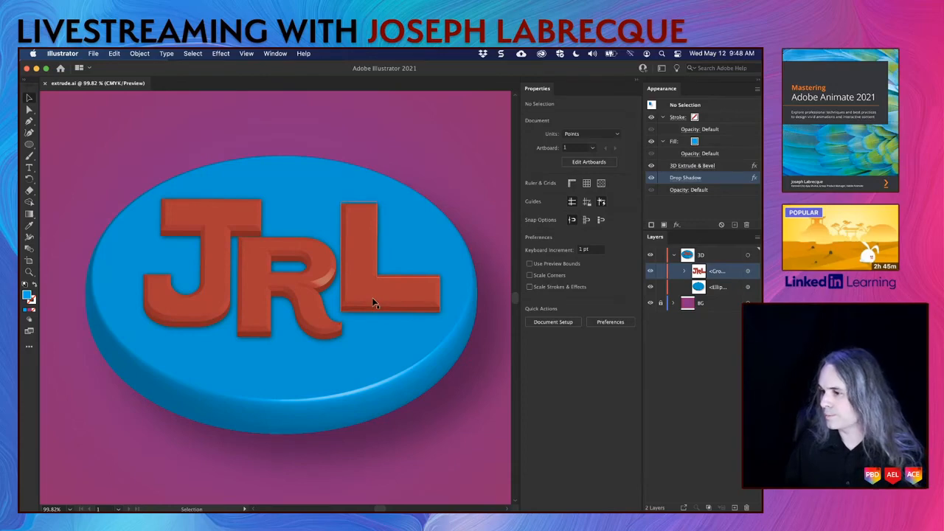
Step: Reopen the JRL lettering's 3D Extrude & Bevel effect, preview the Complex 1, Complex 3 and Rolling bevels, and choose Rounded
left_click(421, 298)
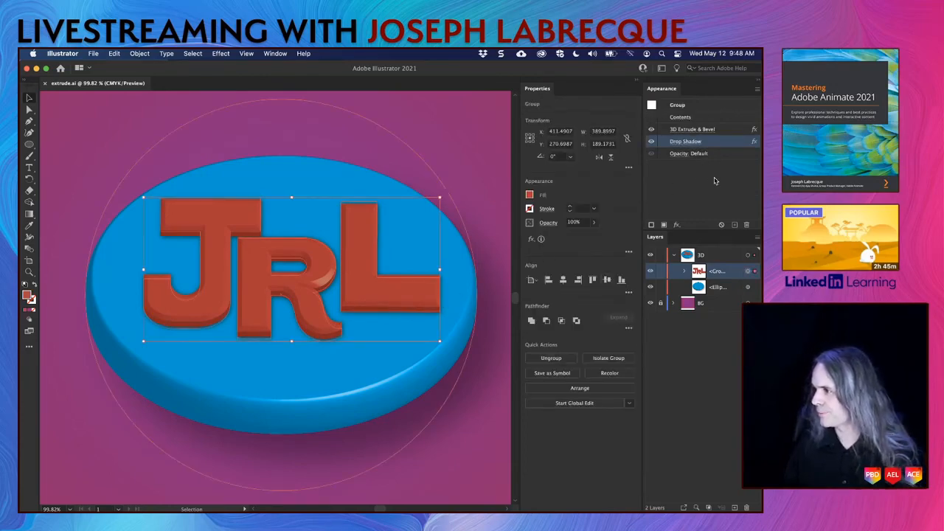
left_click(693, 130)
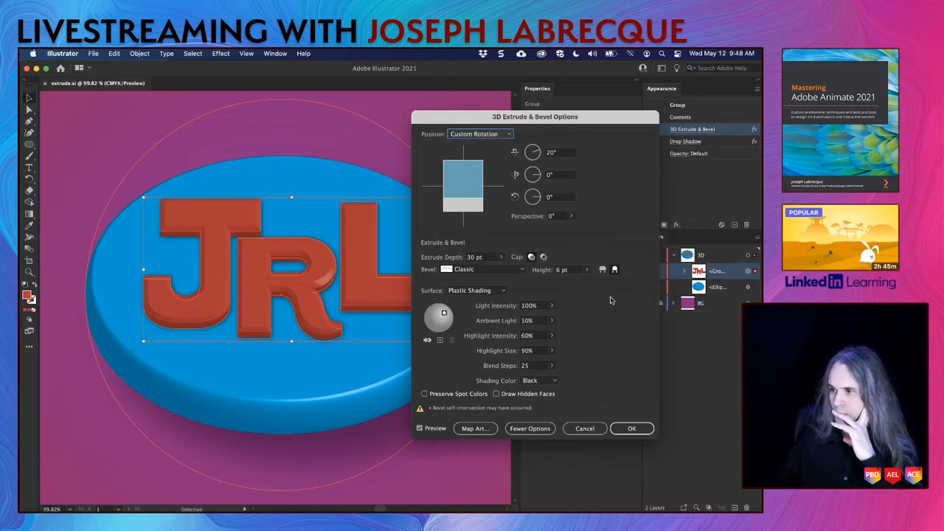
left_click(520, 270)
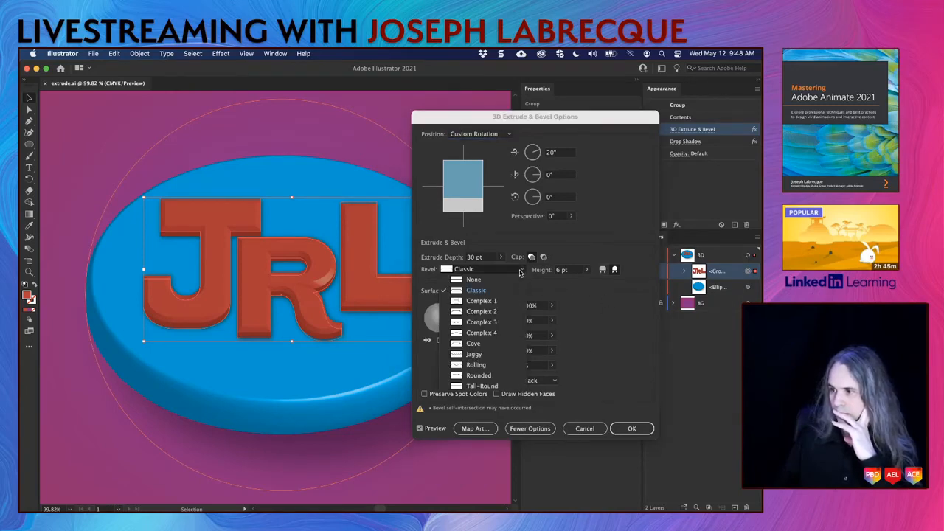
left_click(493, 303)
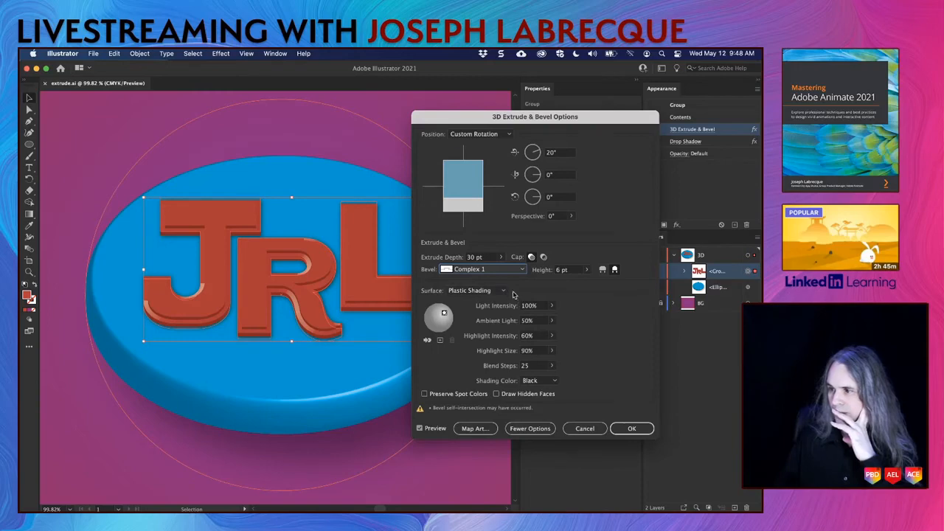
left_click(523, 271)
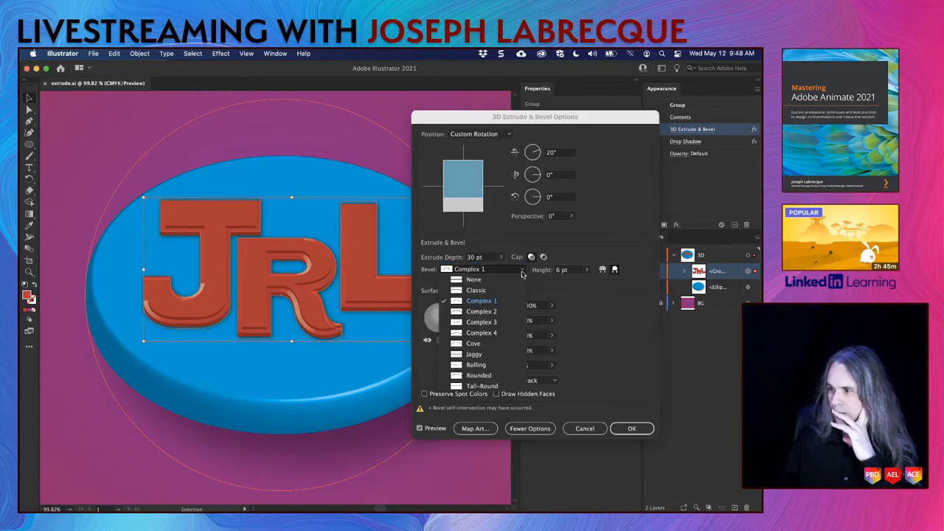
left_click(491, 322)
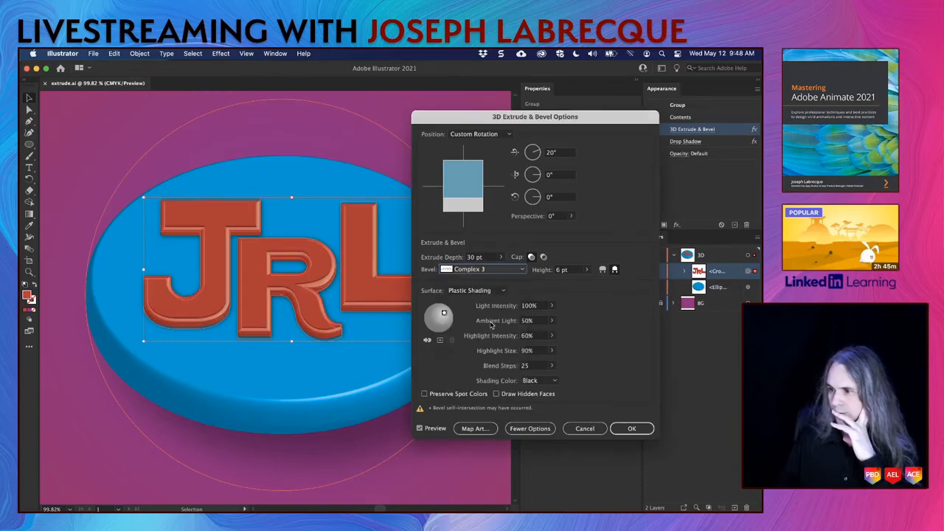
left_click(524, 270)
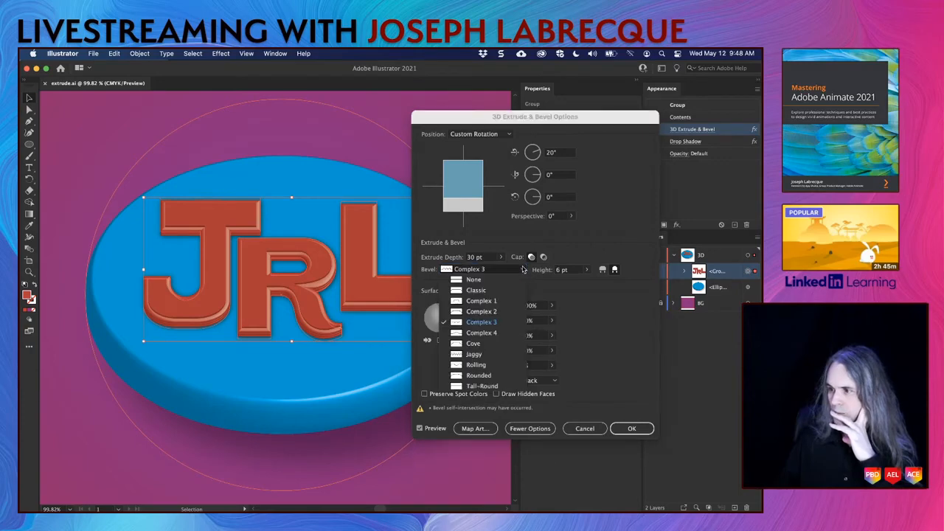
left_click(501, 366)
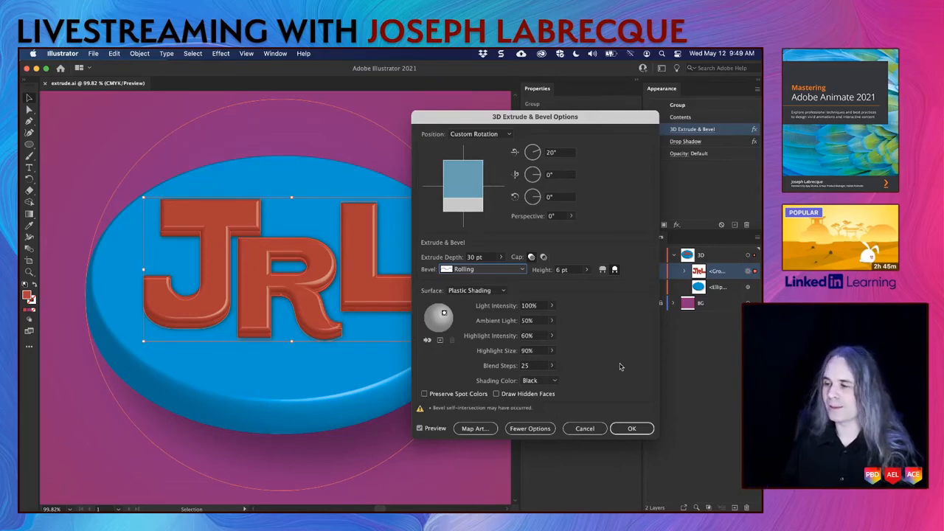
left_click(521, 270)
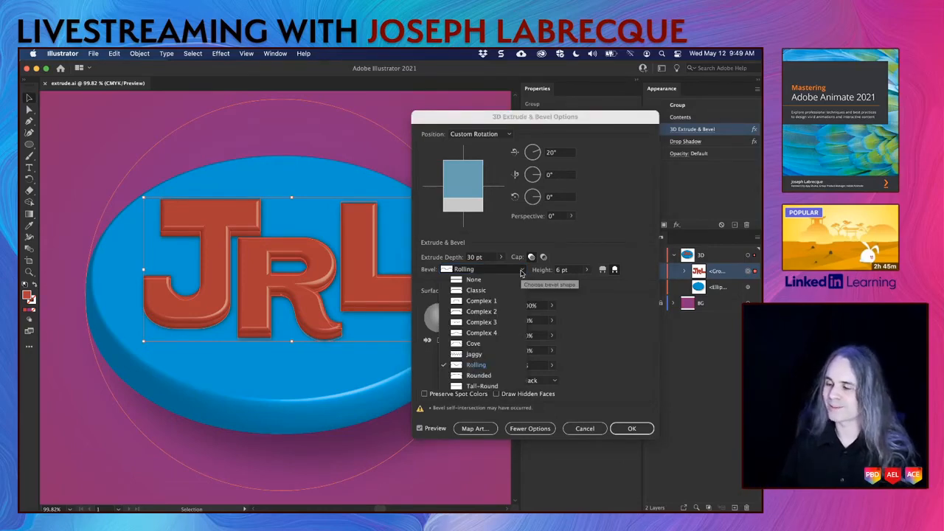
left_click(484, 375)
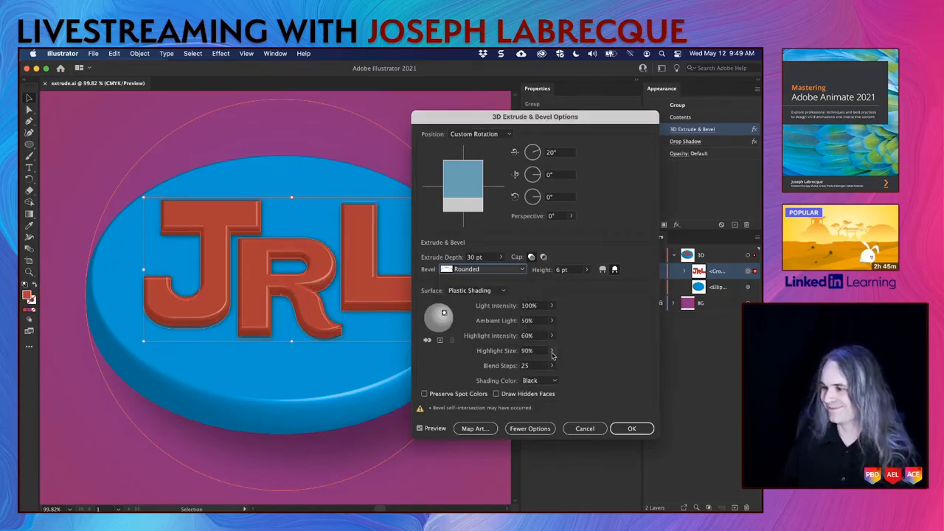
Step: Set the lettering's bevel height to 4 pt and apply the effect
left_click(587, 270)
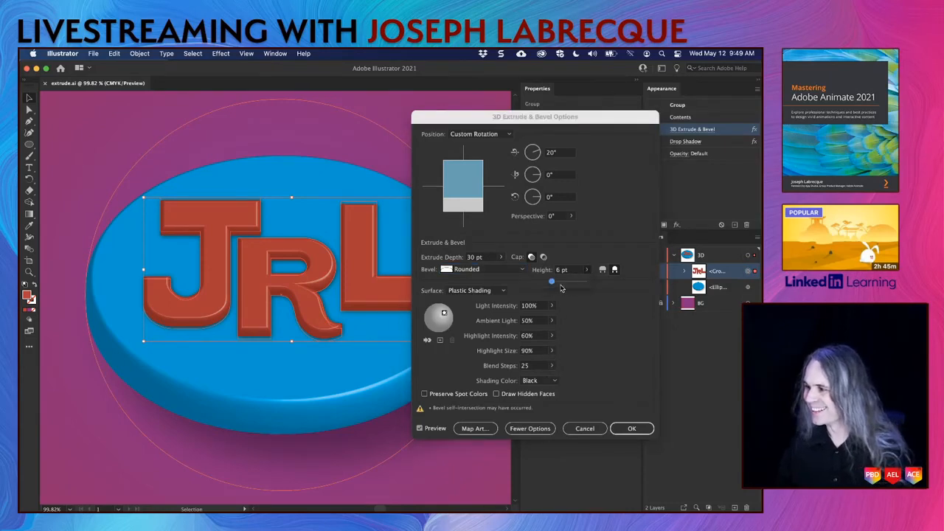
left_click(561, 270)
key("BackSpace")
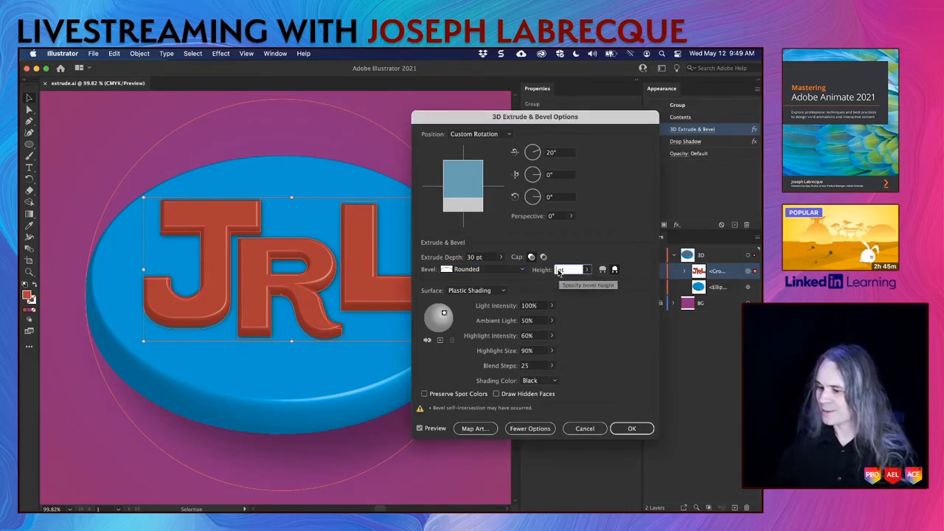
type("4")
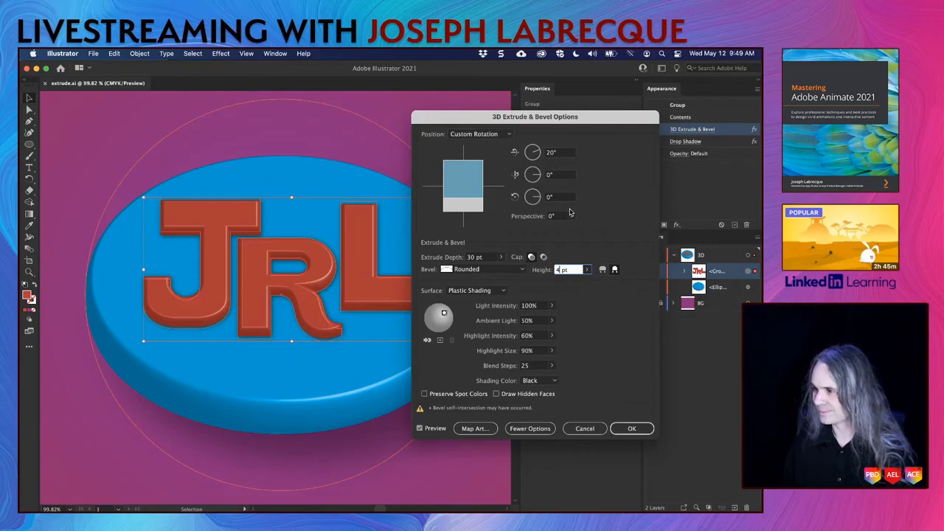
key("Tab")
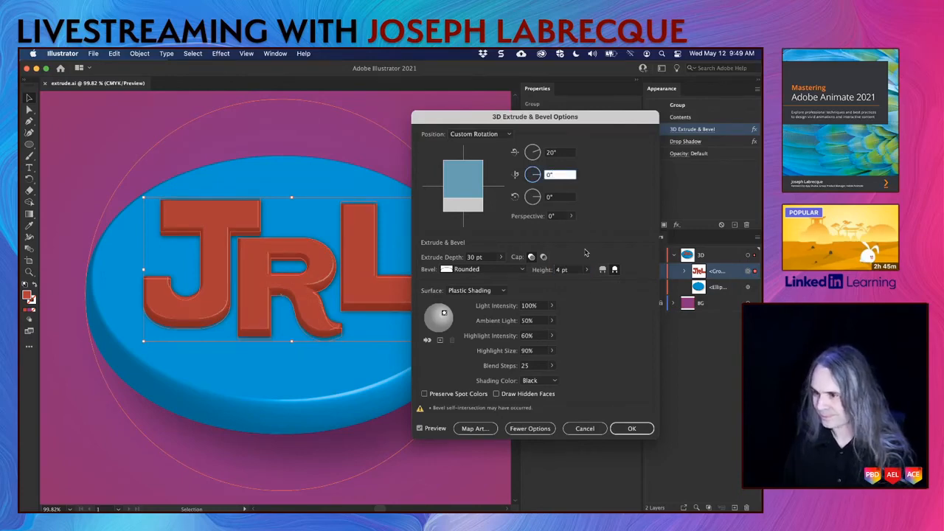
left_click(631, 431)
left_click(486, 432)
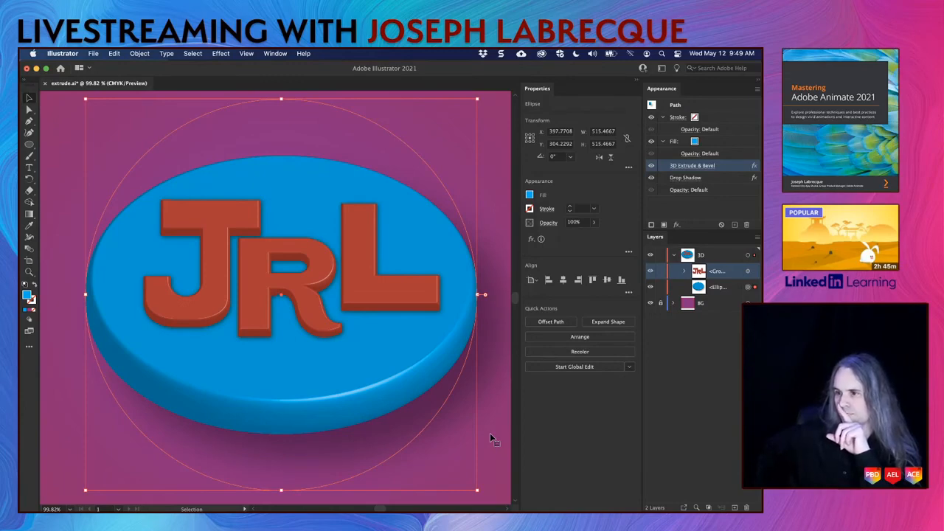
Step: Change the X-axis rotation in the lettering's existing 3D Extrude & Bevel effect to 25° and apply it
left_click(312, 270)
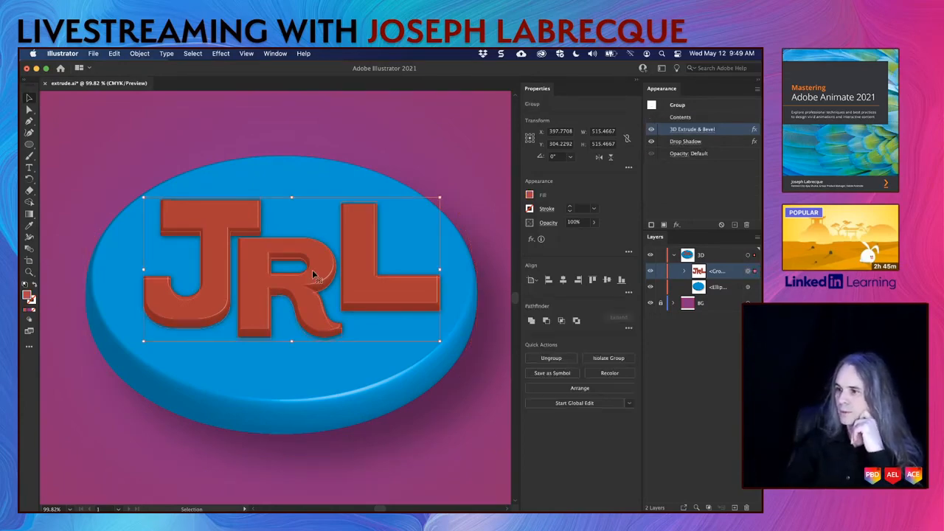
left_click(686, 130)
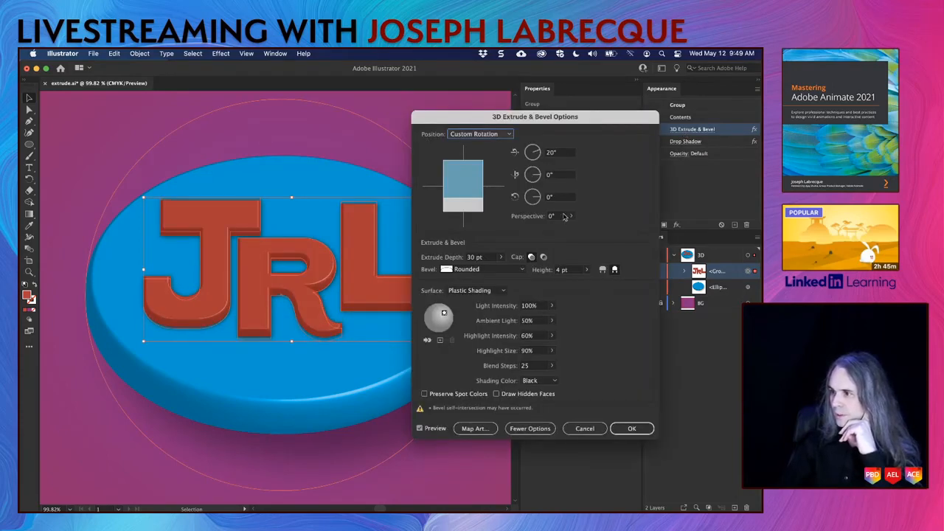
left_click(542, 153)
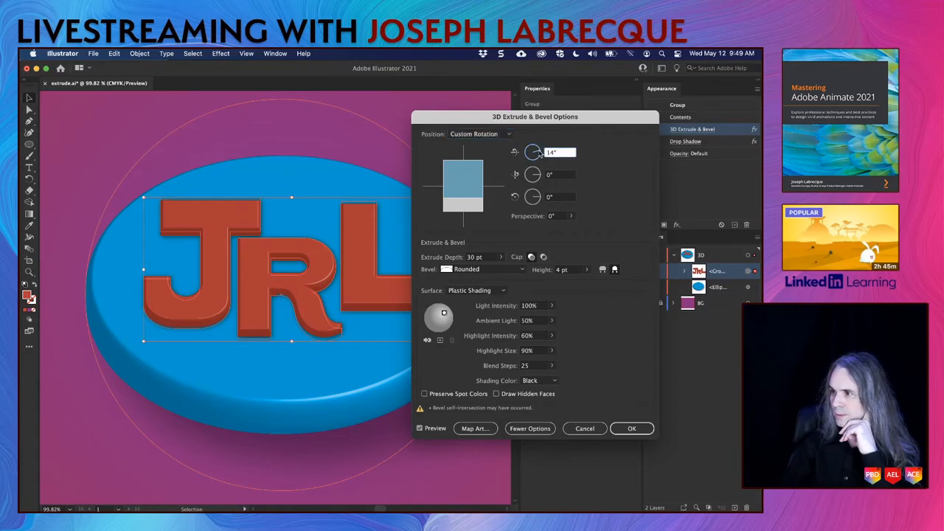
left_click_drag(541, 154, 539, 153)
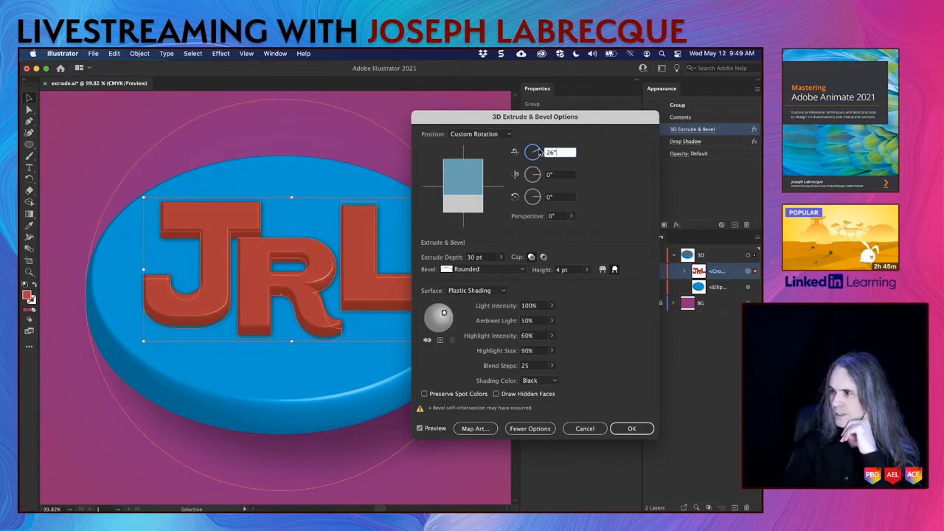
left_click_drag(540, 152, 539, 153)
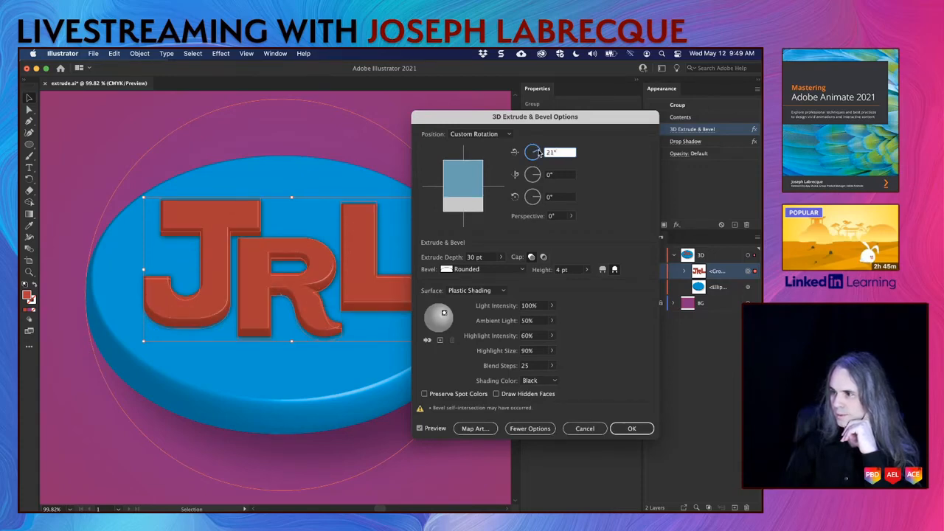
left_click_drag(539, 153, 539, 152)
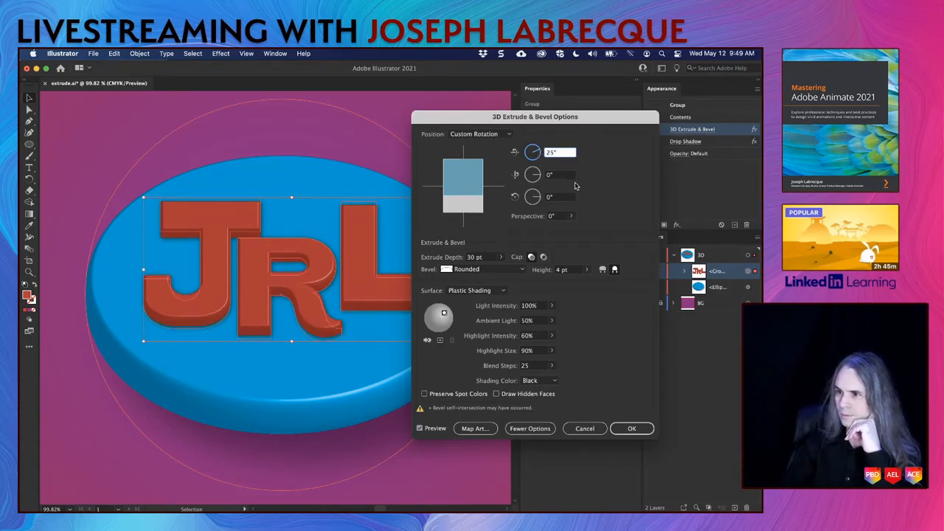
left_click(631, 428)
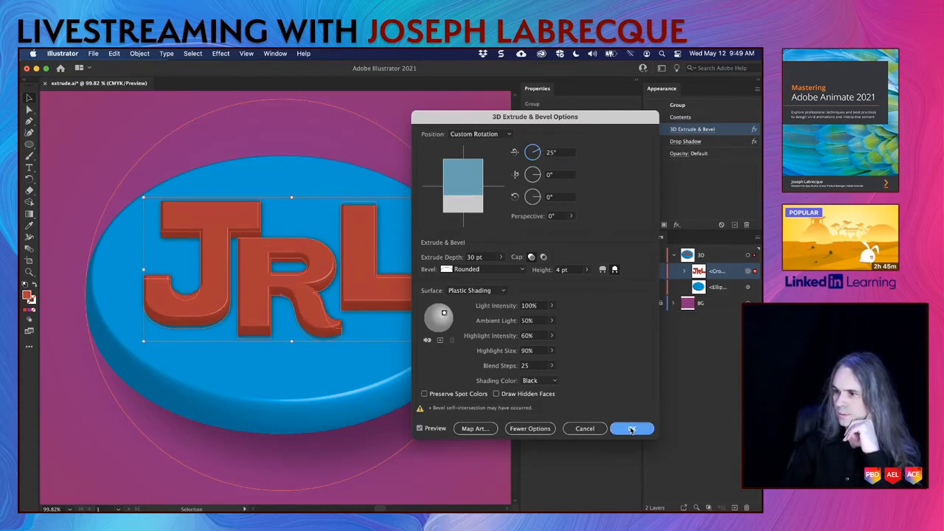
left_click(489, 414)
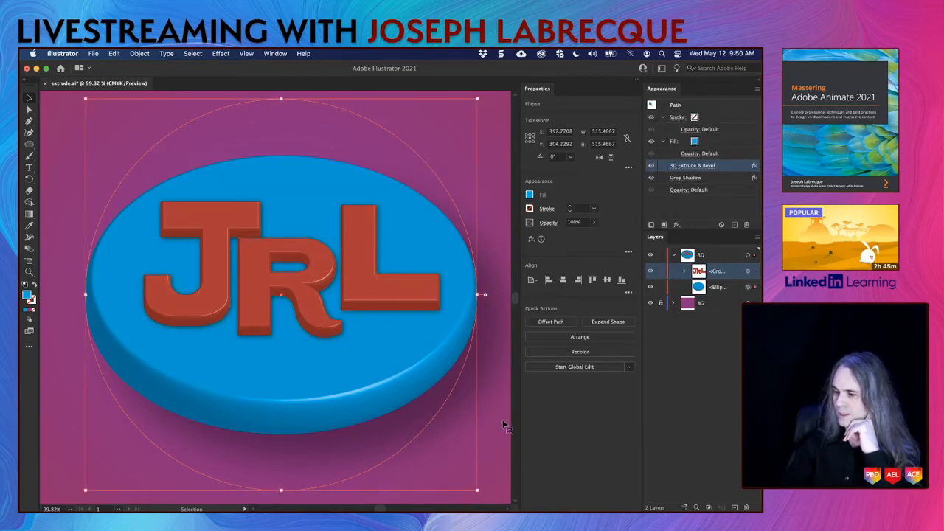
key("super+z")
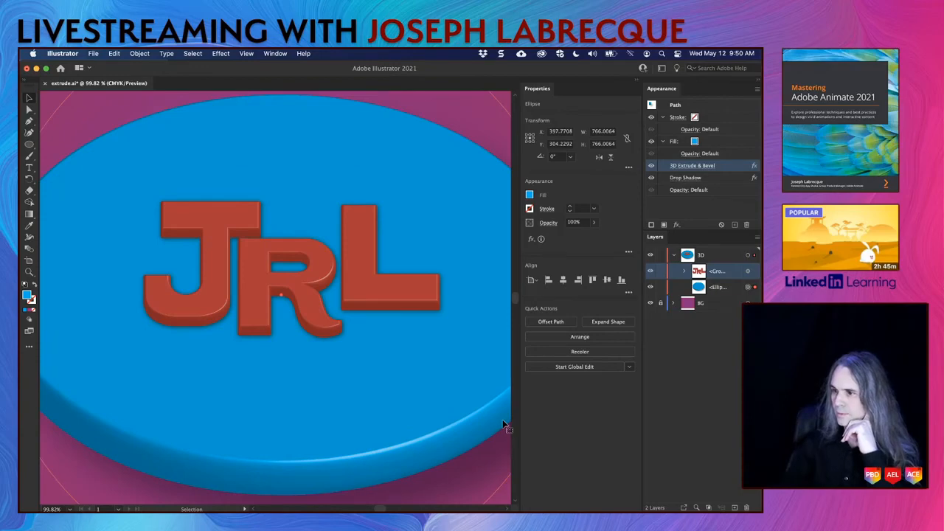
key("a")
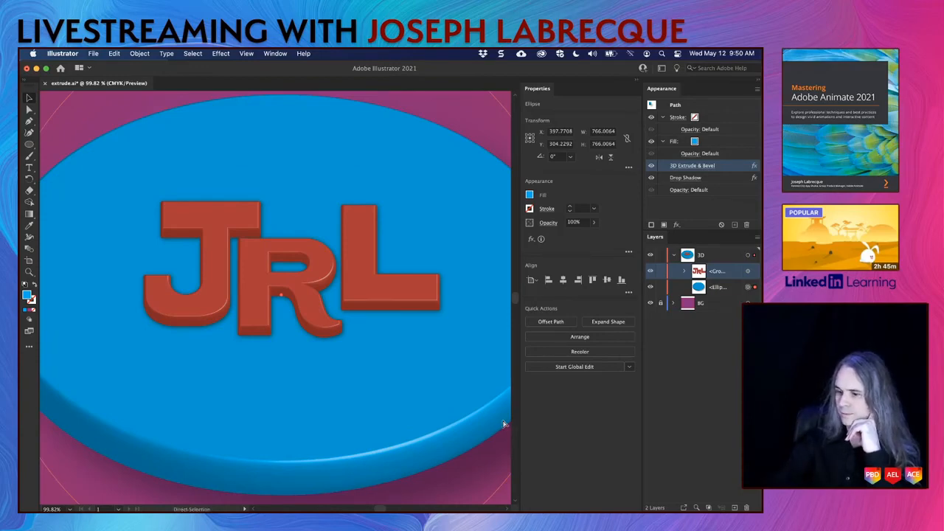
key("v")
key("super+shift+z")
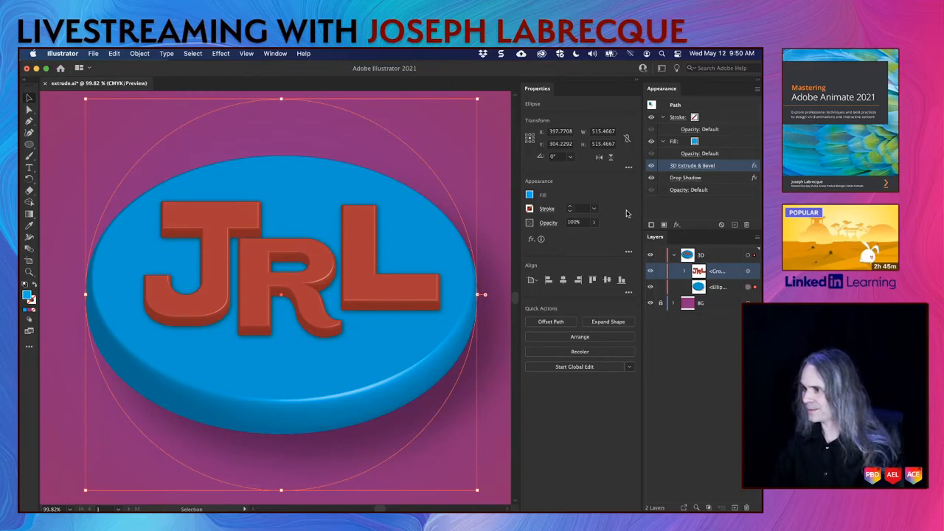
Step: Clear the highlighted layer entry and deselect the blue ellipse
left_click(702, 360)
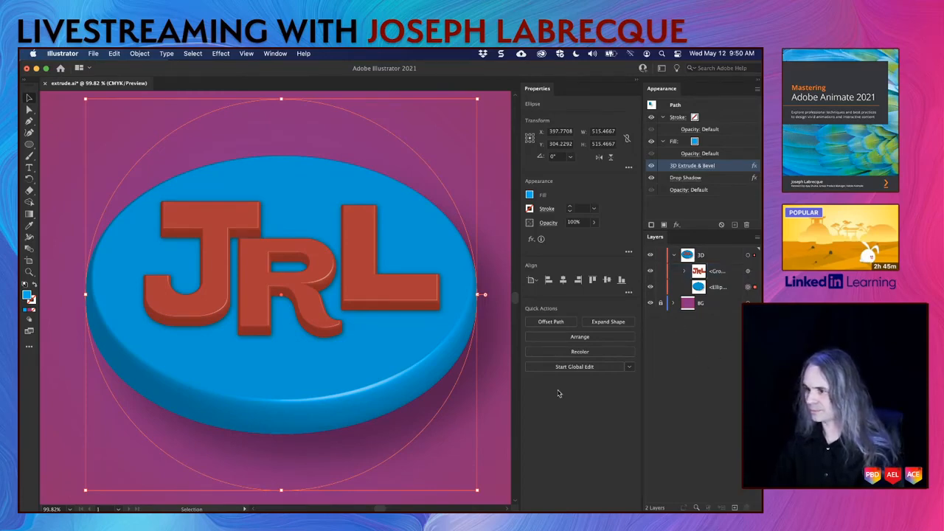
scroll(349, 368, "down", 3)
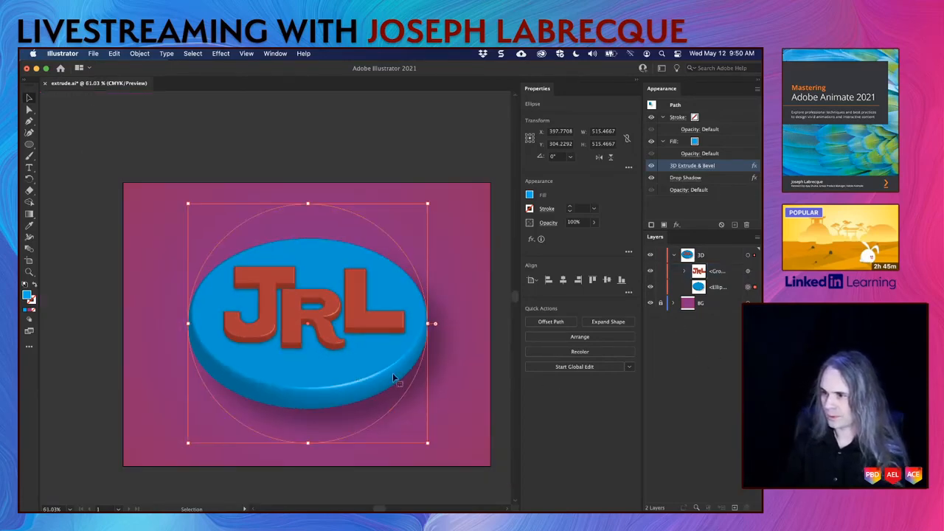
left_click(467, 424)
scroll(375, 339, "up", 2)
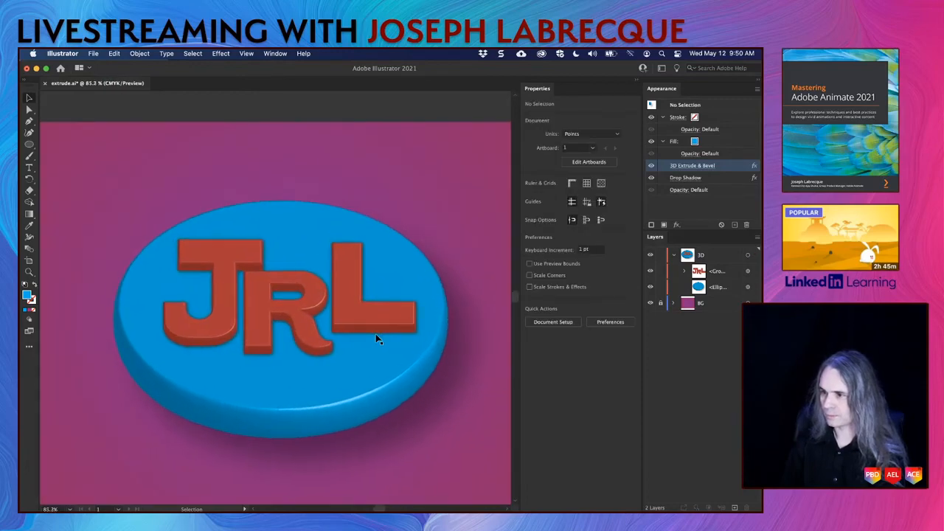
Step: Within the JRL lettering group, nudge only the letter R down to a Y position of about 304.38 pt
scroll(376, 334, "down", 2)
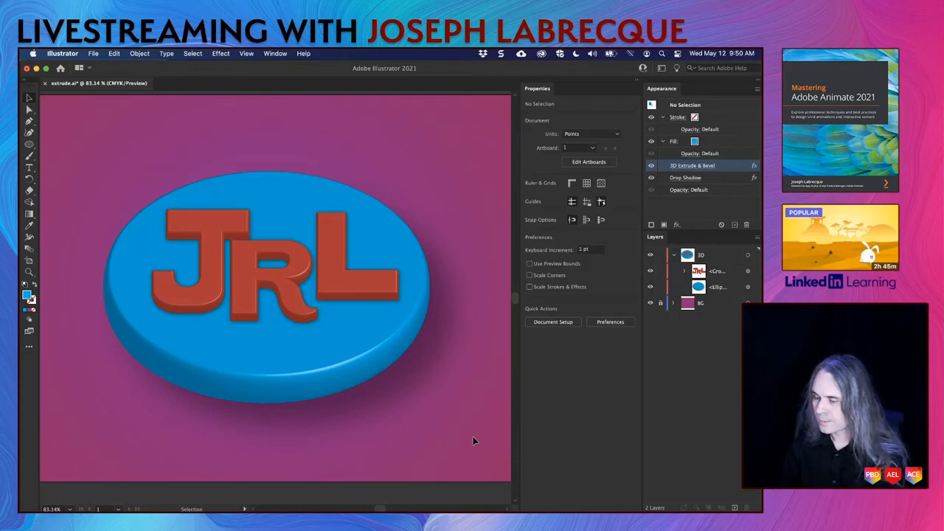
left_click(270, 275)
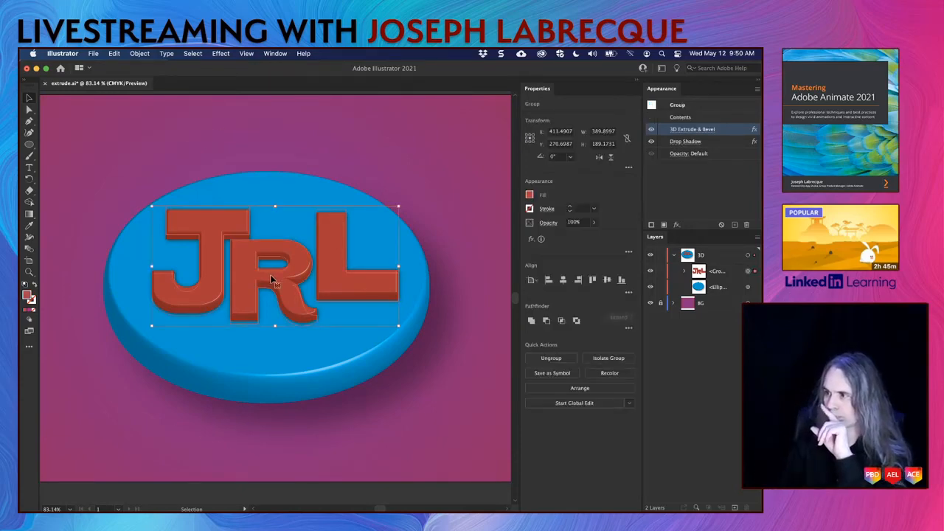
left_click(685, 272)
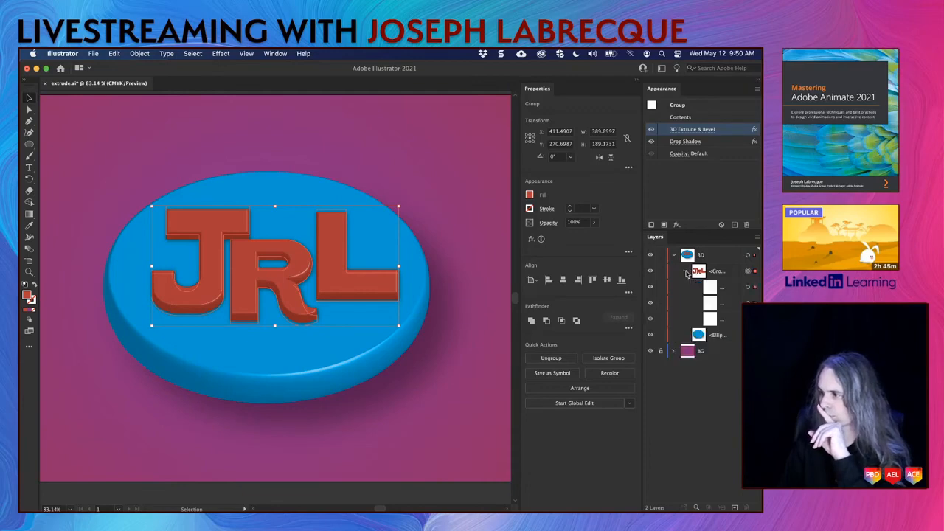
left_click(748, 304)
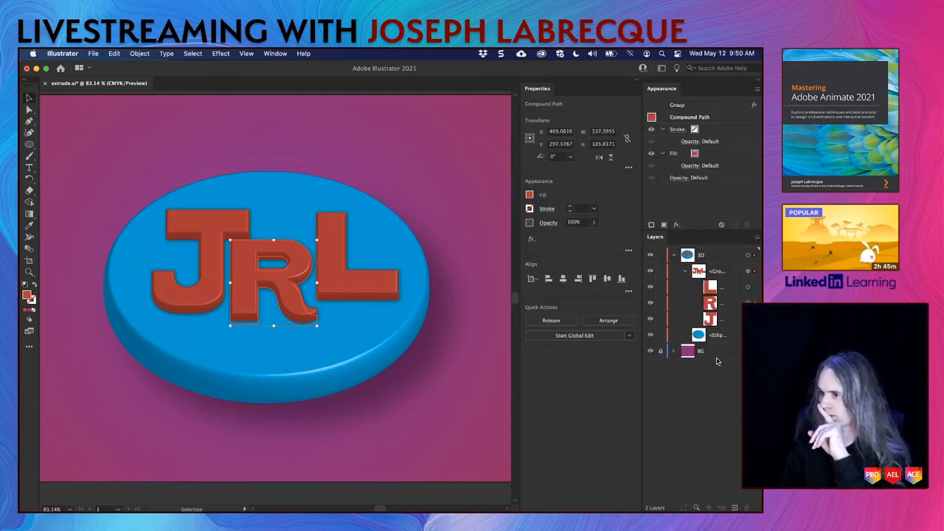
key("Down")
key("Down")
key("Down")
key("Down")
key("Down")
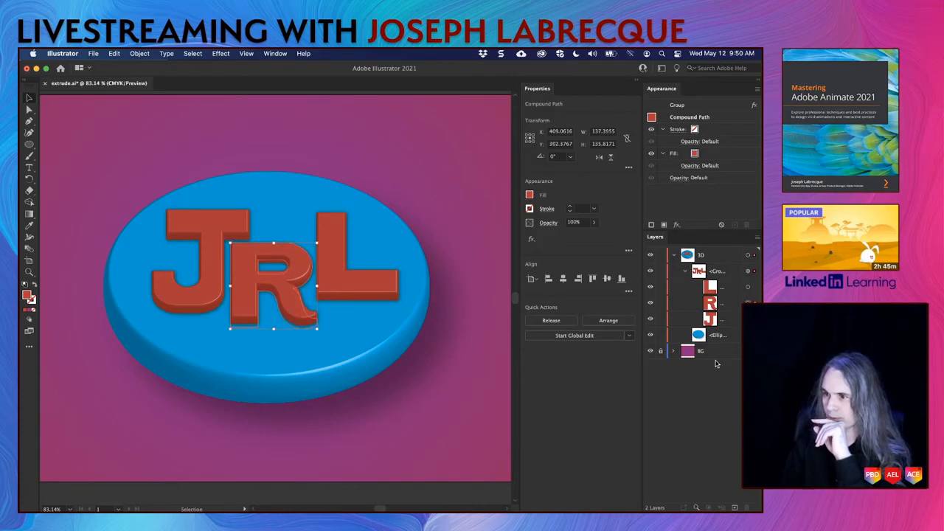
key("Down")
key("Down")
key("Down")
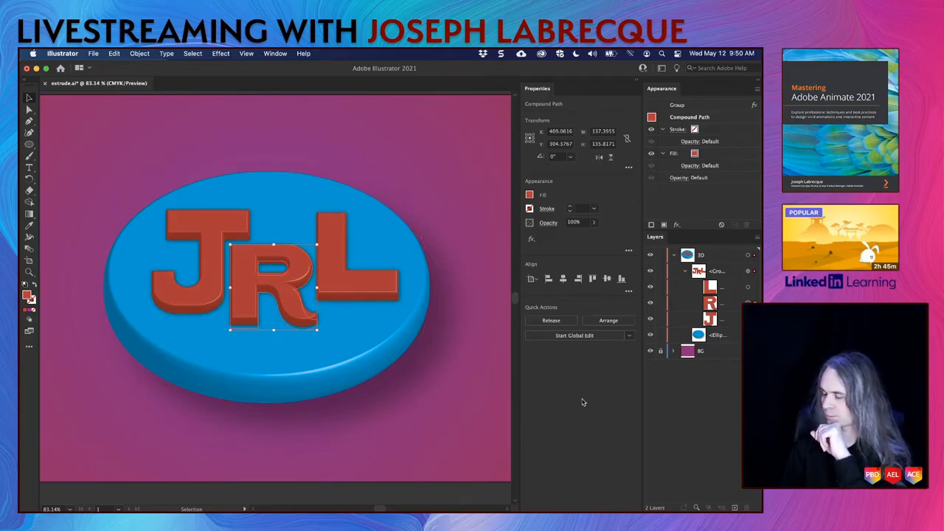
Step: Deselect the letter R and save the document
left_click(96, 116)
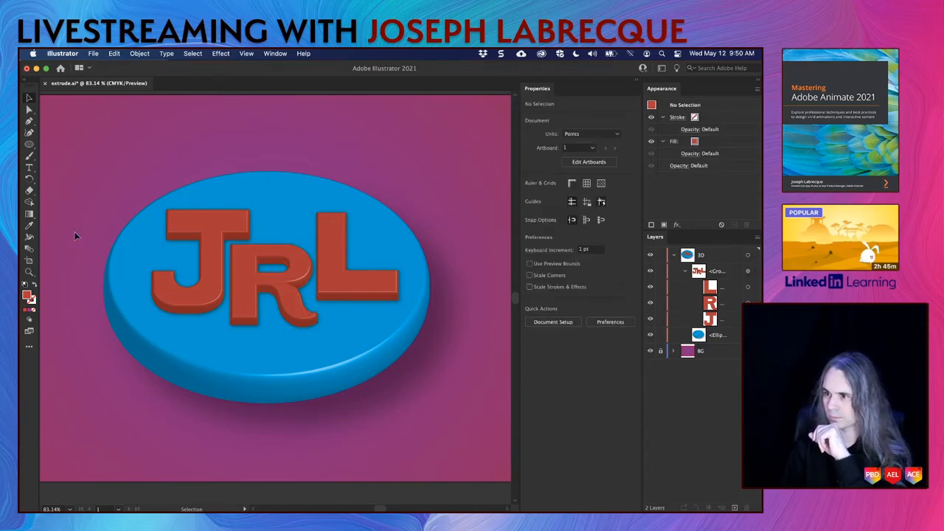
key("super+s")
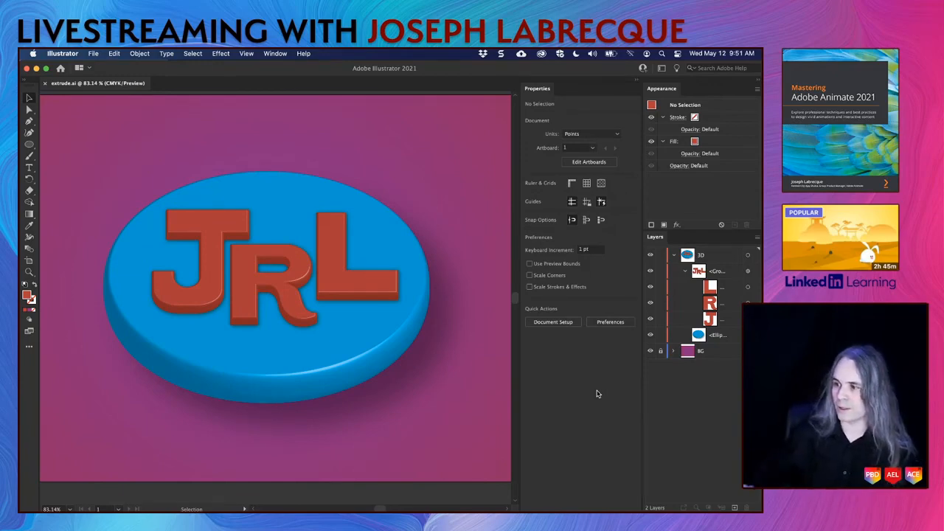
scroll(472, 357, "up", 2)
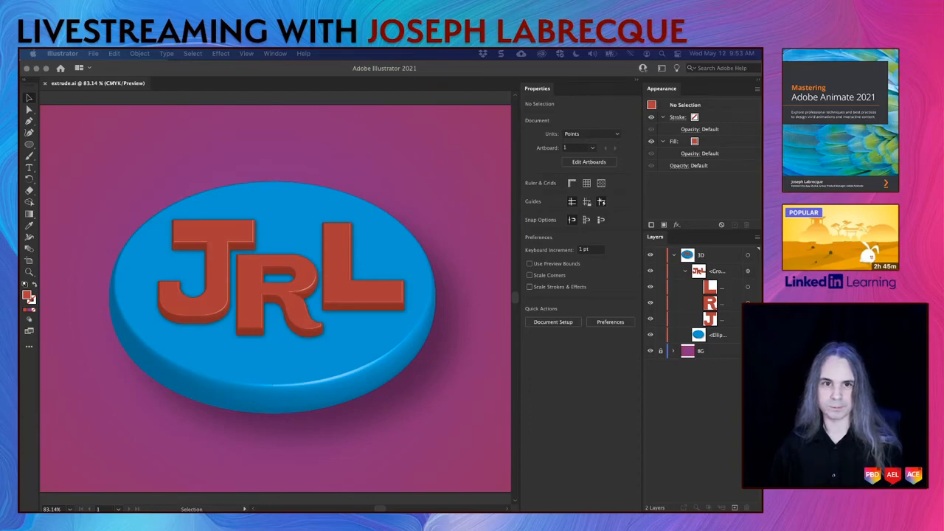
Step: Switch to Chrome and look over the livestreams page of the Behance profile
left_click_drag(422, 509, 438, 84)
scroll(515, 266, "down", 3)
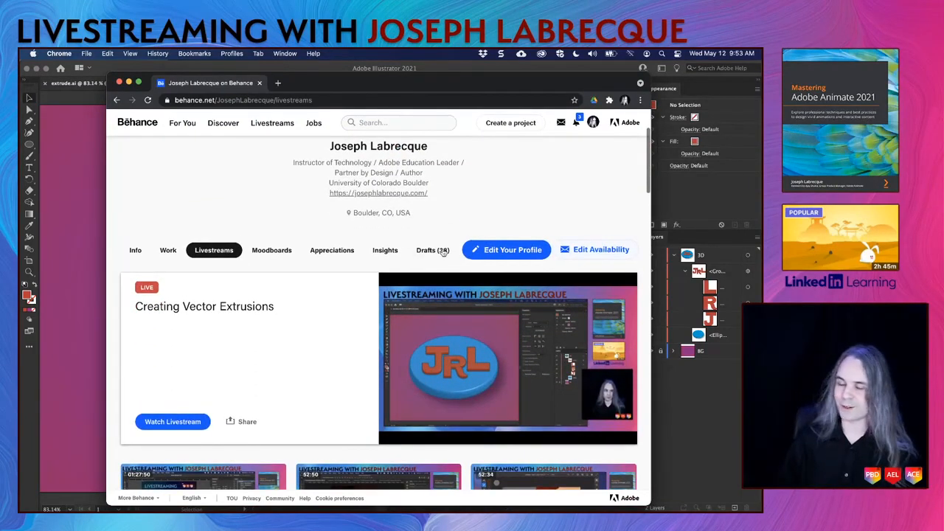
scroll(445, 246, "up", 1)
scroll(444, 246, "up", 3)
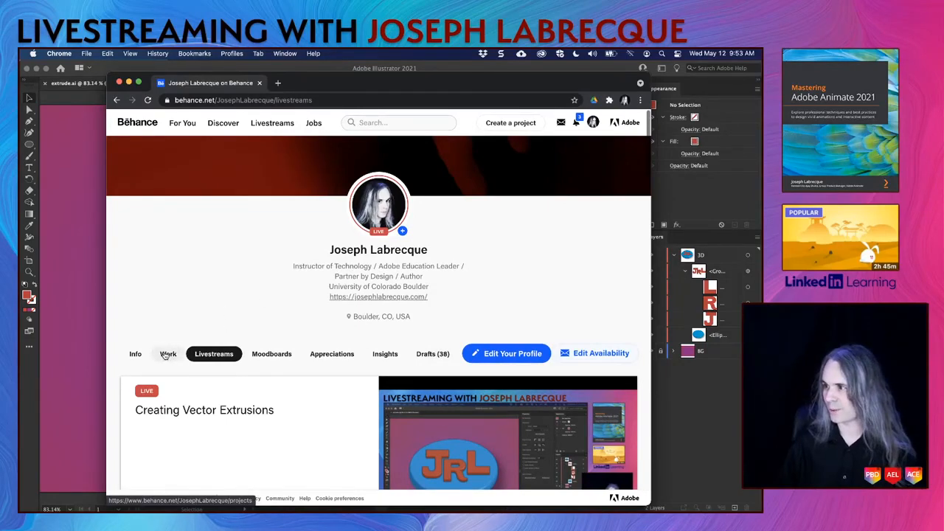
Step: Show the Behance profile's work and open the project "Livestream Every Wednesday at 8am Pacific"
left_click(166, 355)
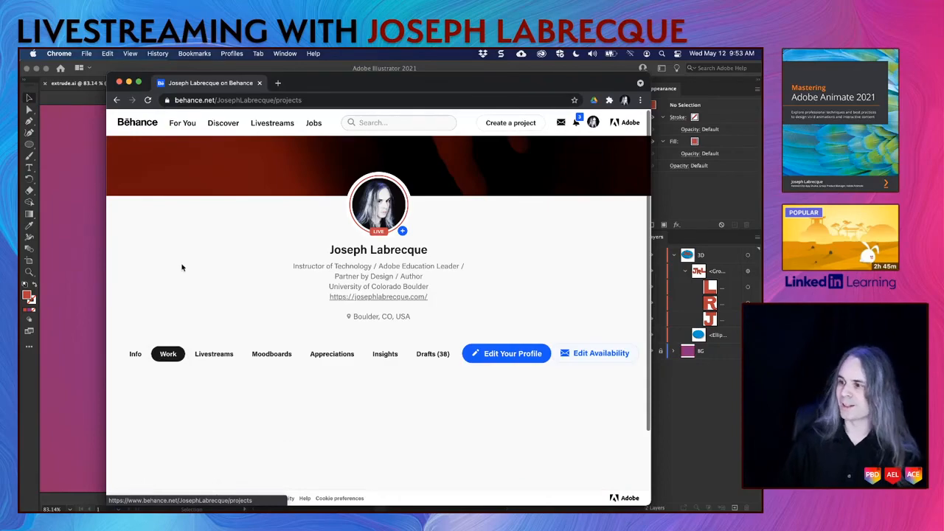
scroll(209, 252, "down", 3)
scroll(208, 251, "down", 3)
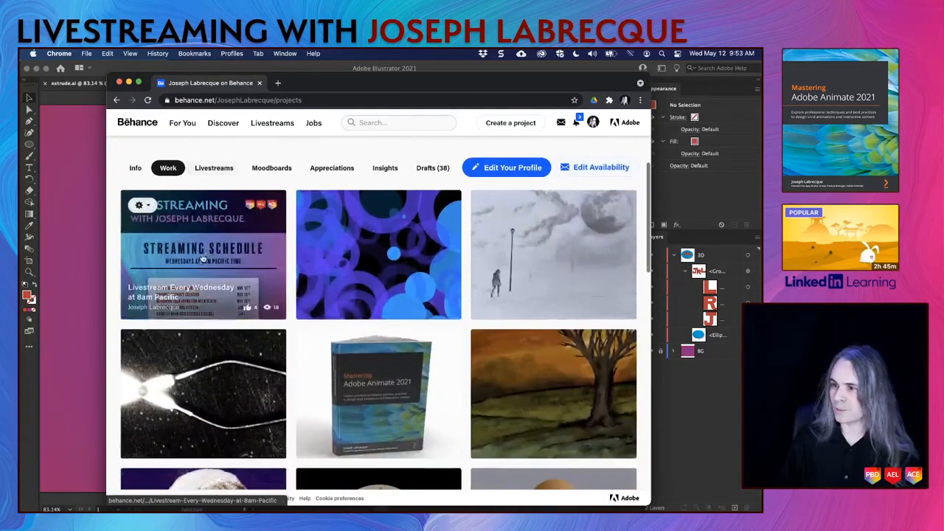
left_click(197, 254)
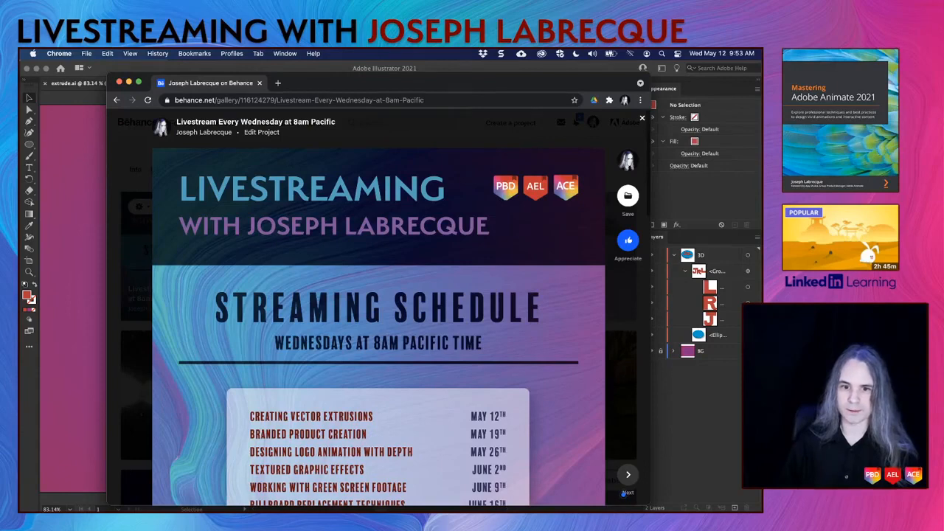
Step: Review the full list of topics and dates in the streaming schedule and close the browser window
mouse_move(283, 282)
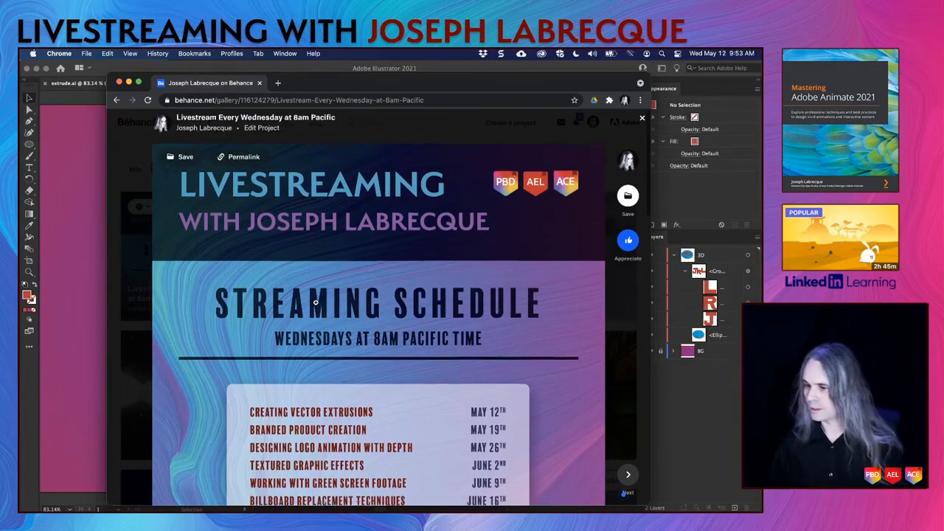
scroll(317, 303, "down", 4)
scroll(546, 364, "down", 3)
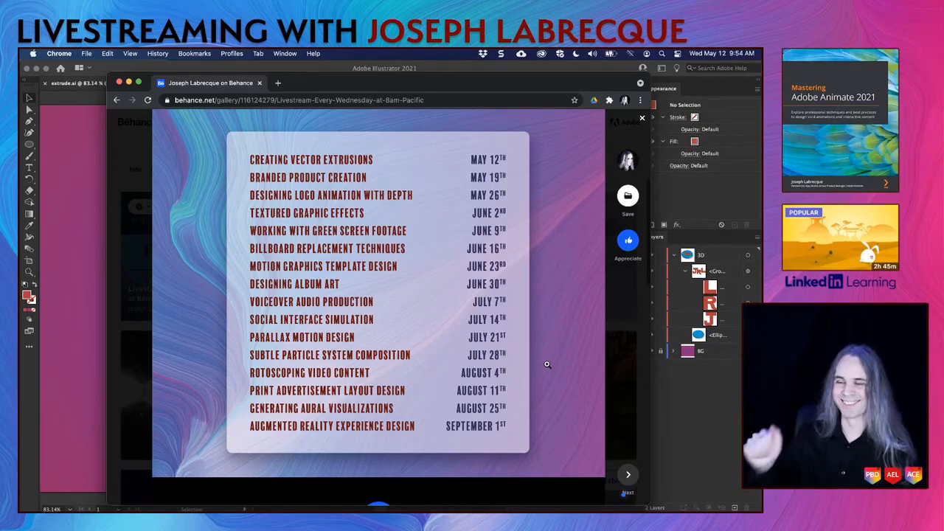
scroll(546, 364, "up", 1)
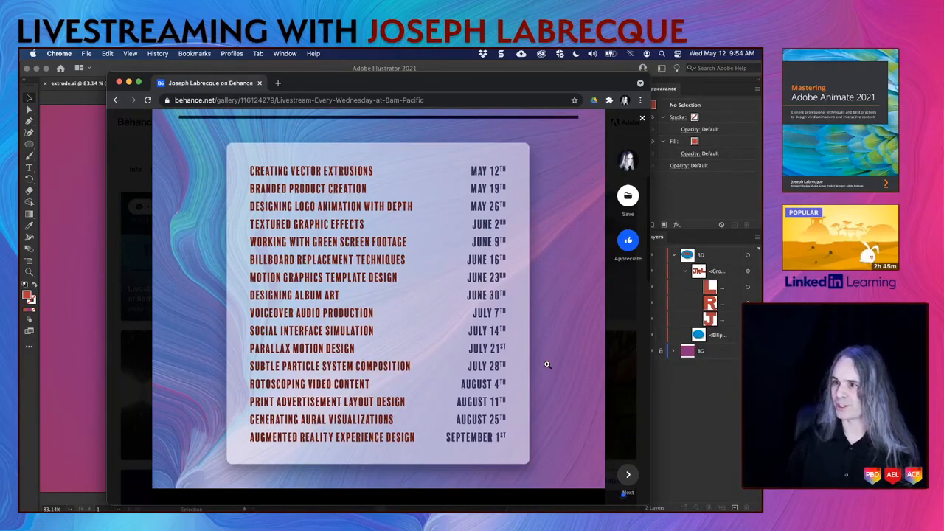
left_click(118, 83)
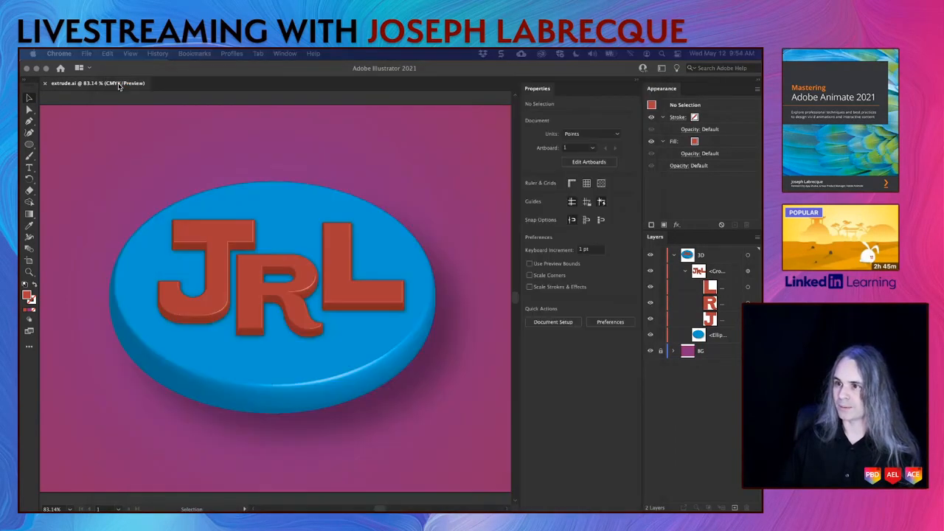